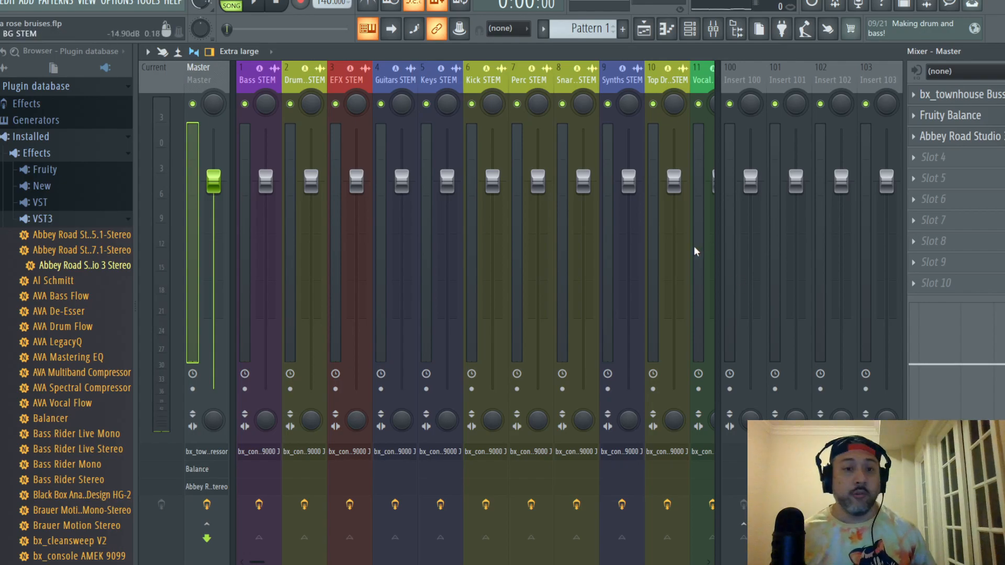
- Save the project and inspect the bx_console SSL 9000 J channel strip on the Bass STEM track
left_click(1, 3)
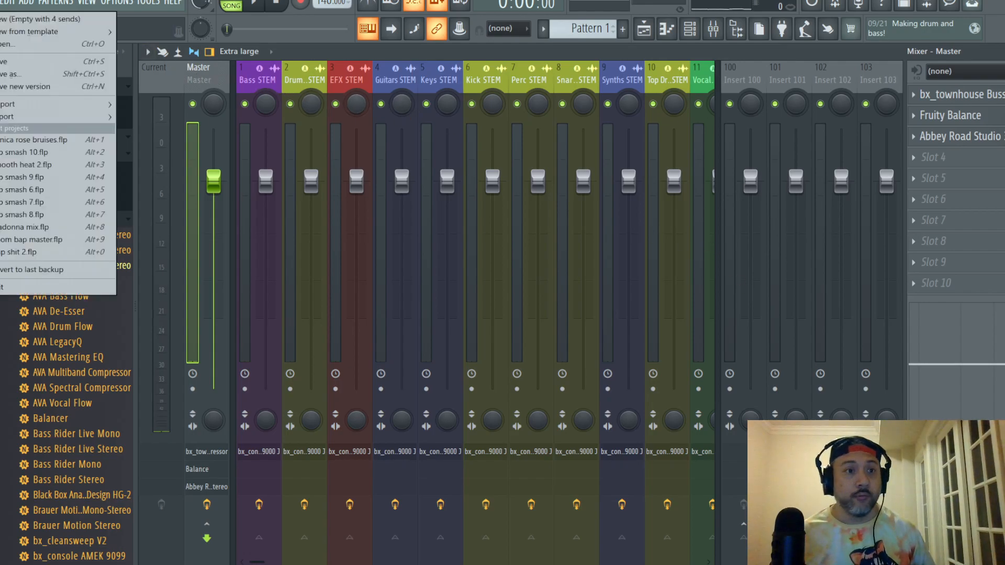
left_click(11, 62)
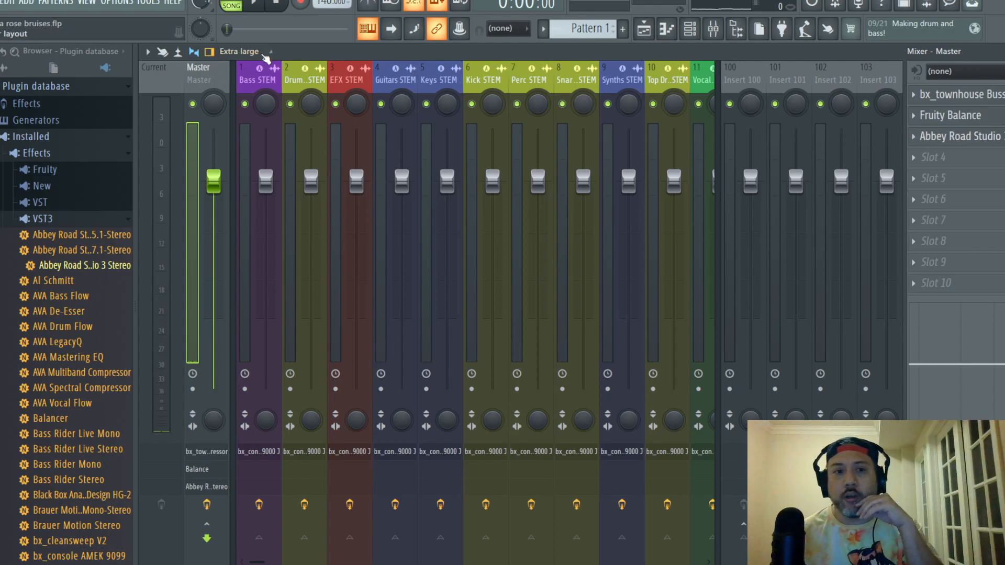
left_click(256, 79)
left_click(968, 99)
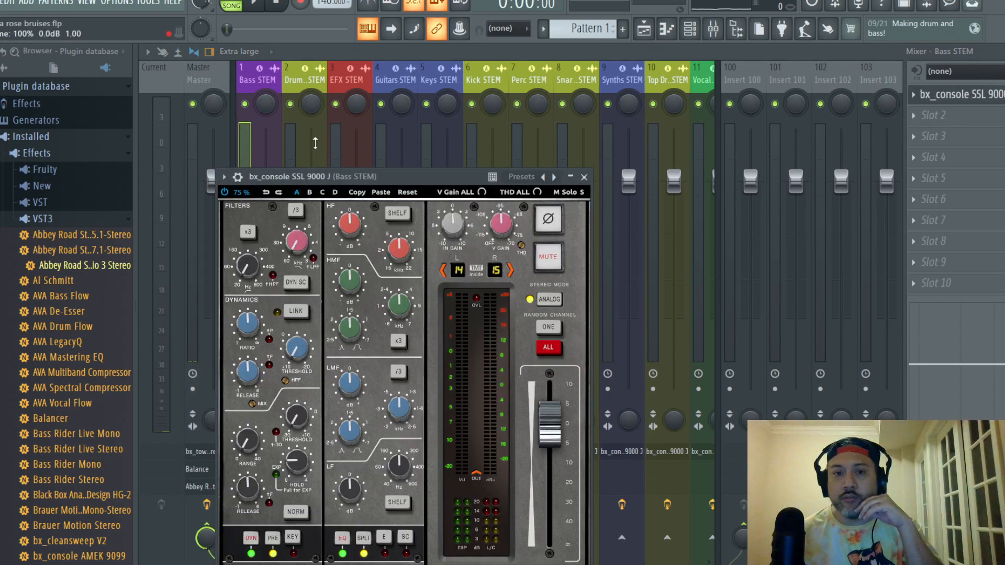
left_click_drag(423, 180, 462, 84)
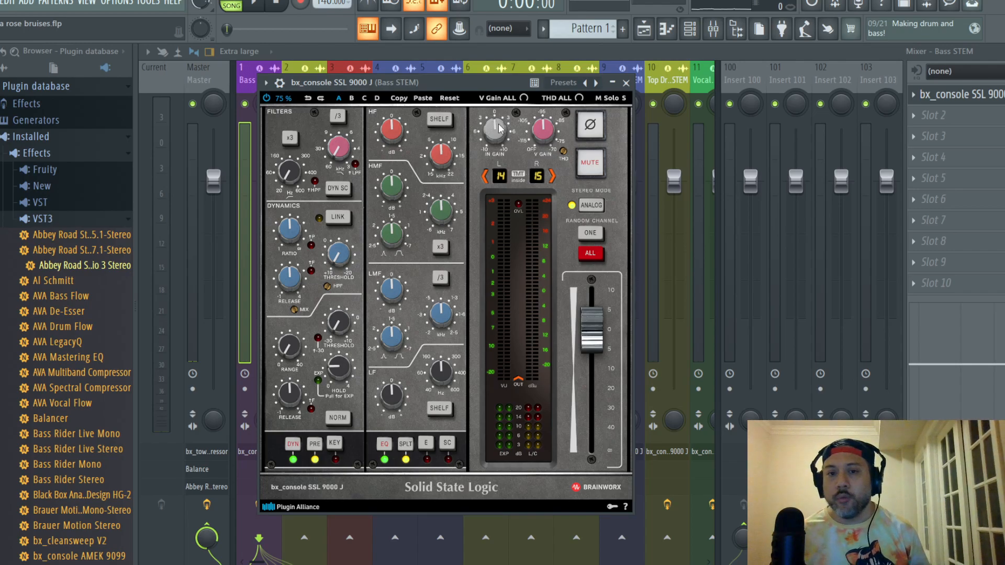
left_click(626, 82)
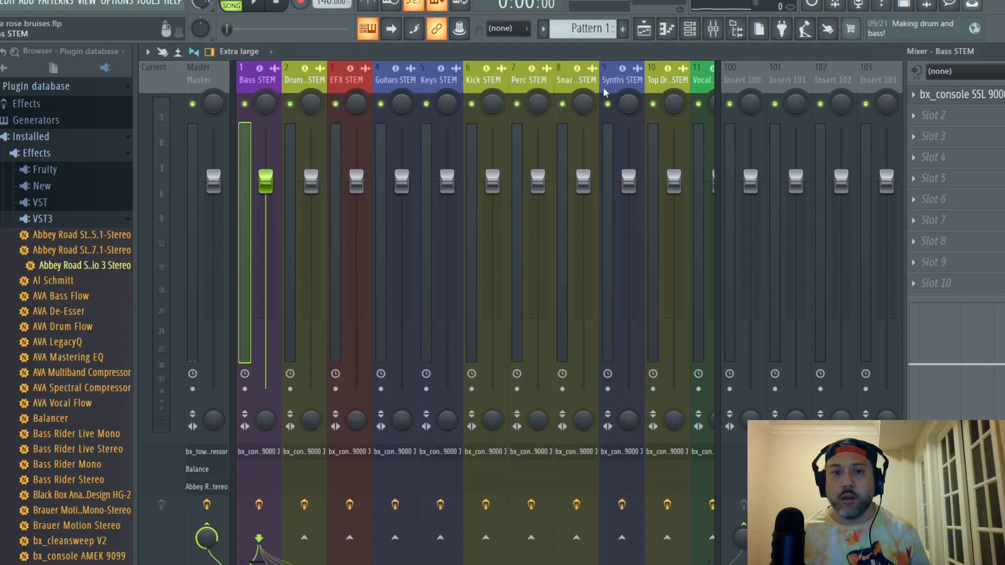
- Look through the Drum Kit, EFX, Guitars and Keys stem tracks to check the plugin loaded on each
left_click(306, 80)
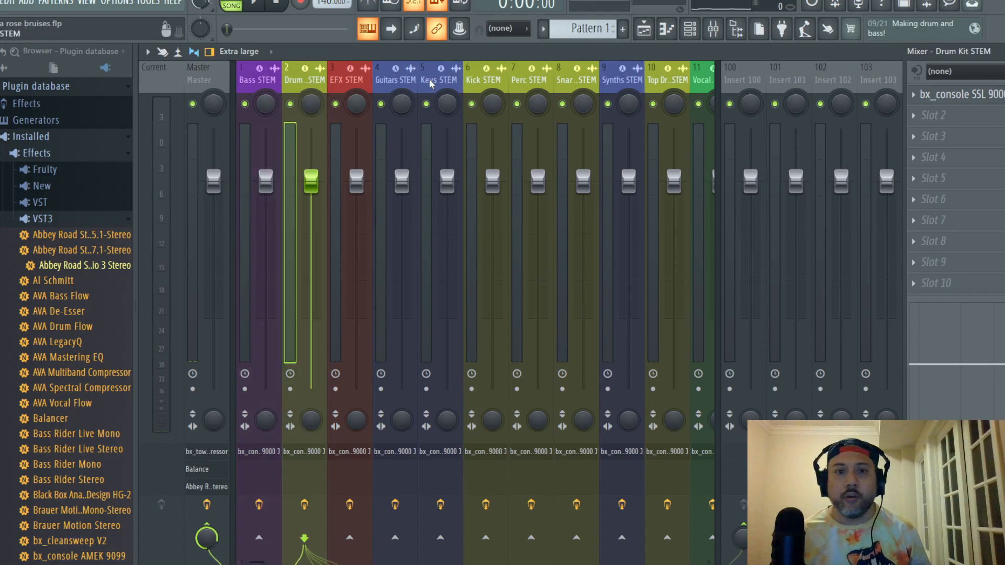
left_click(344, 79)
left_click(391, 80)
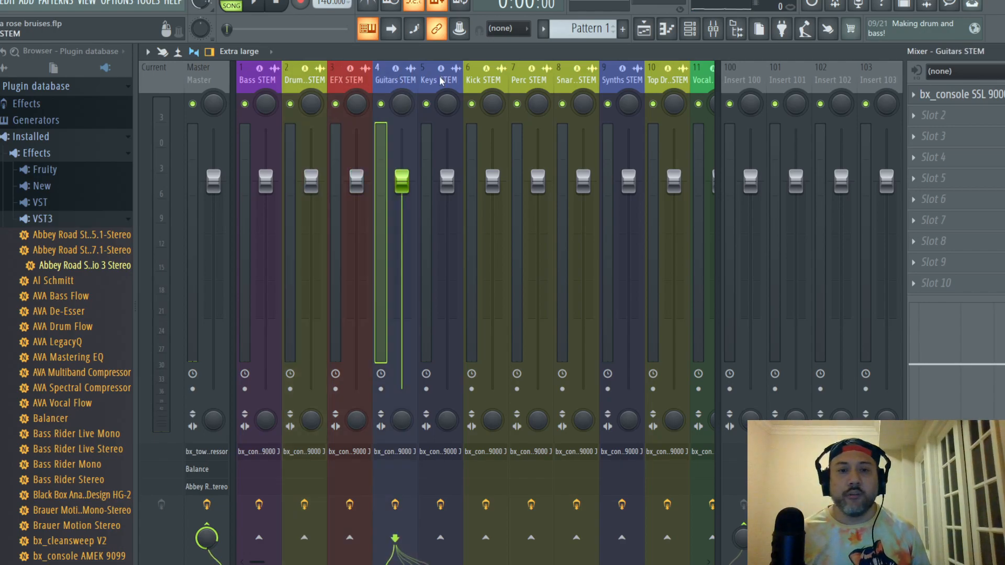
left_click(437, 80)
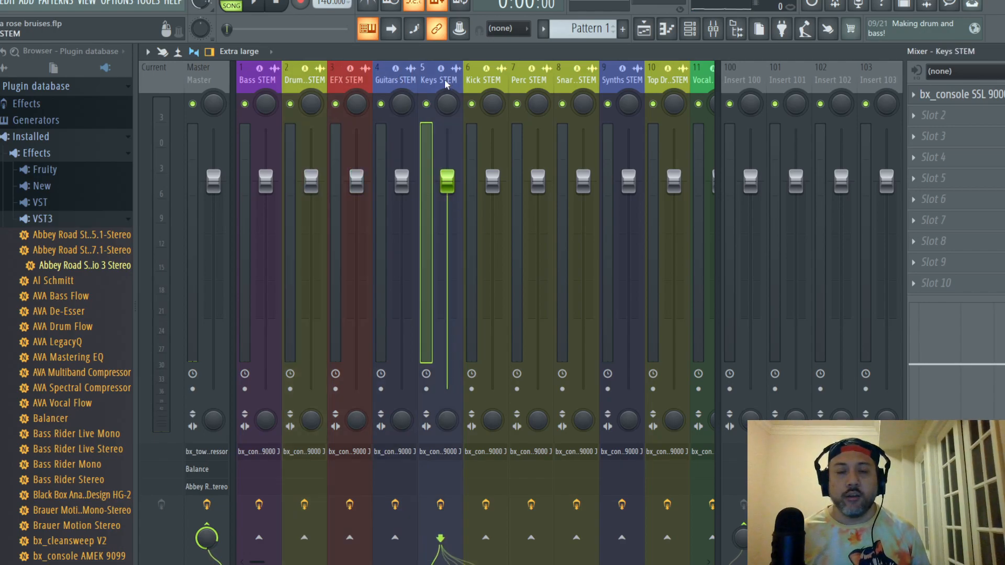
- Reopen the bx_console SSL 9000 J on the Bass STEM track, examine its controls and close it
left_click(270, 83)
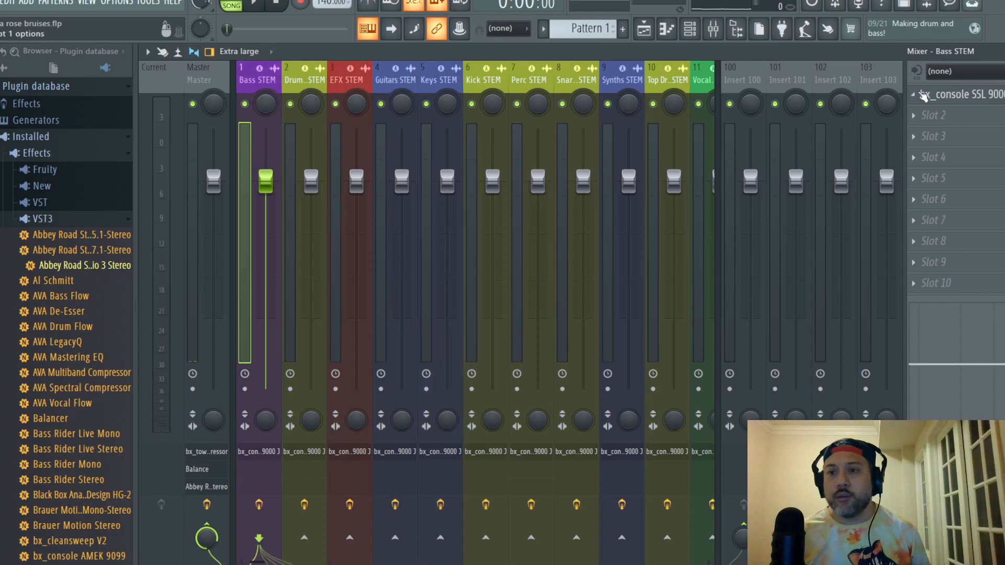
left_click(952, 95)
left_click_drag(446, 82, 467, 78)
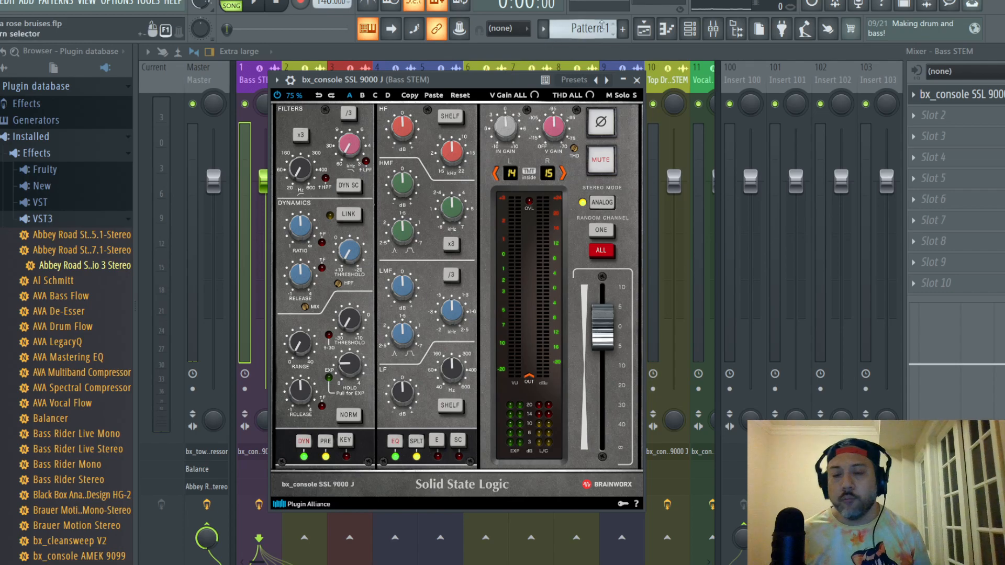
left_click(636, 80)
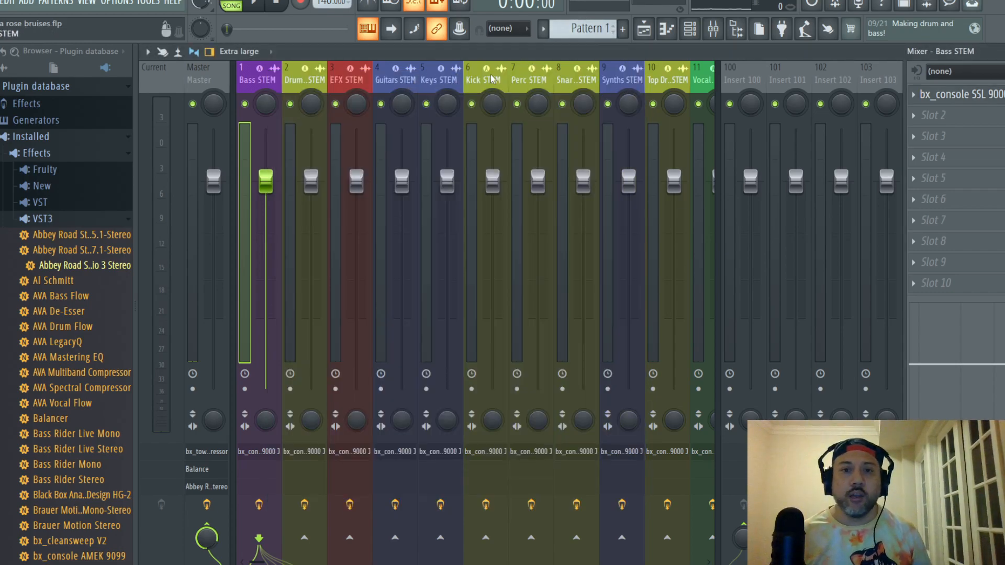
- Go through the remaining mixer tracks from Kick STEM to Vocal LD STEM, checking the plugin loaded on each
left_click_drag(484, 82, 706, 85)
scroll(706, 85, "down", 3)
left_click(632, 86)
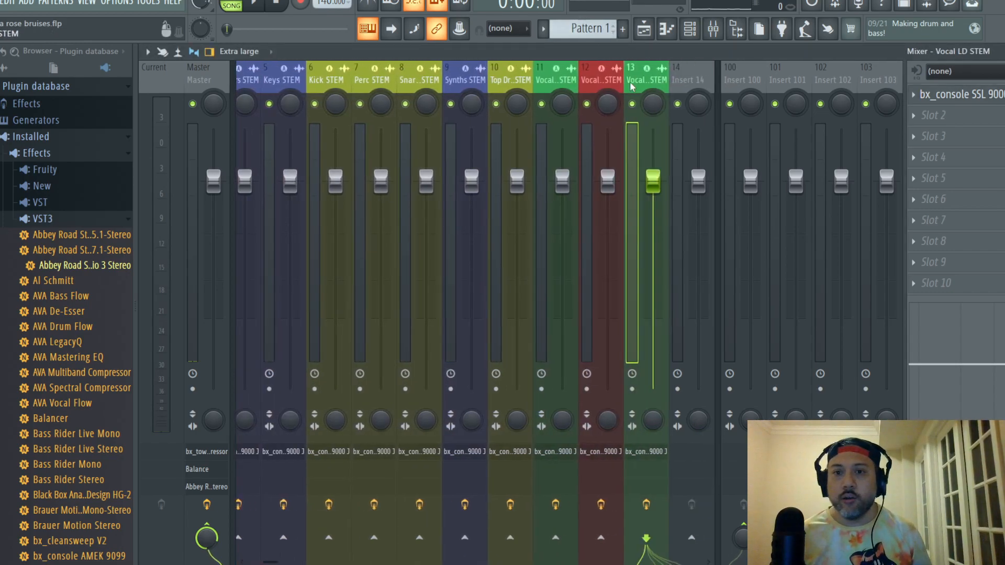
left_click(602, 83)
left_click(565, 82)
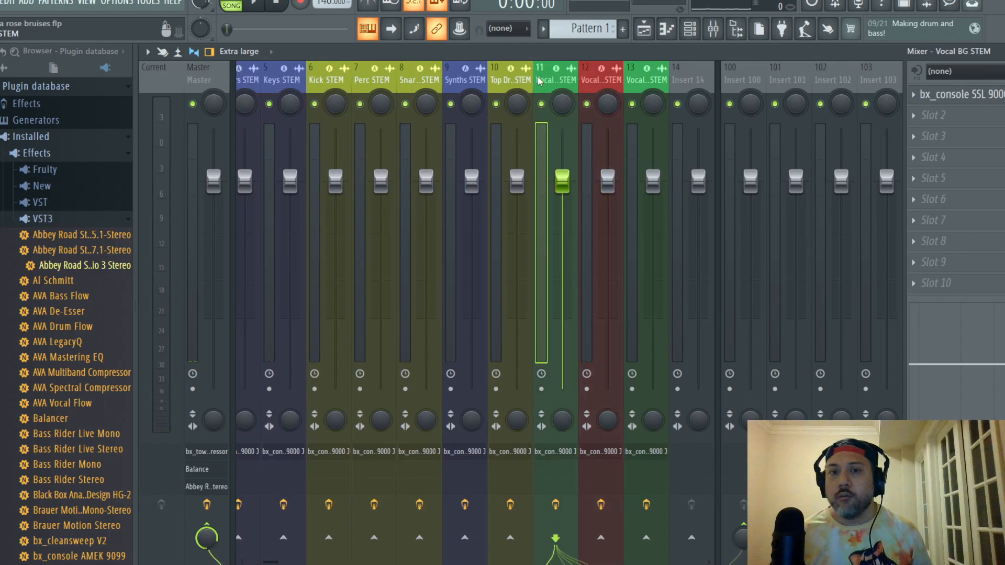
left_click(510, 82)
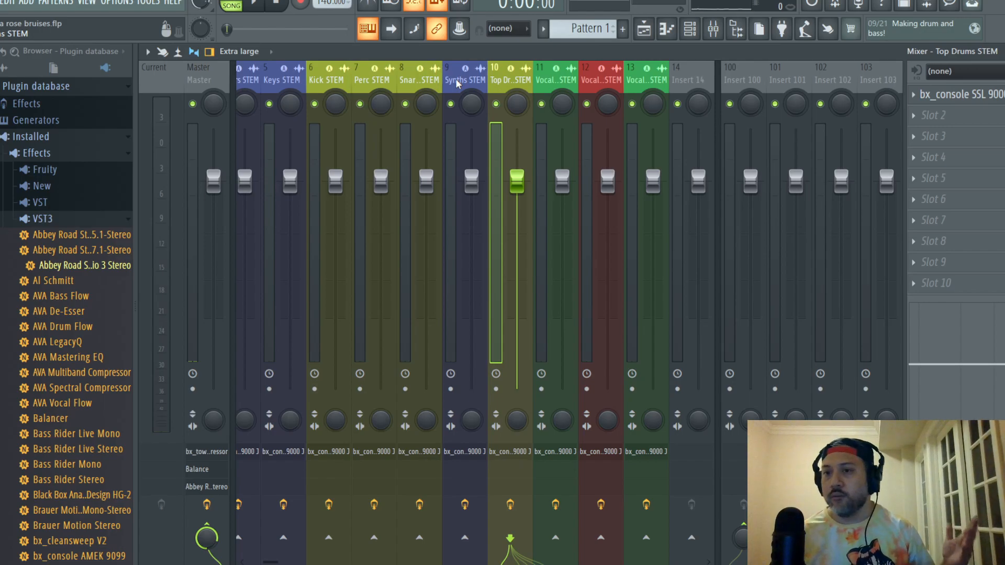
left_click(456, 83)
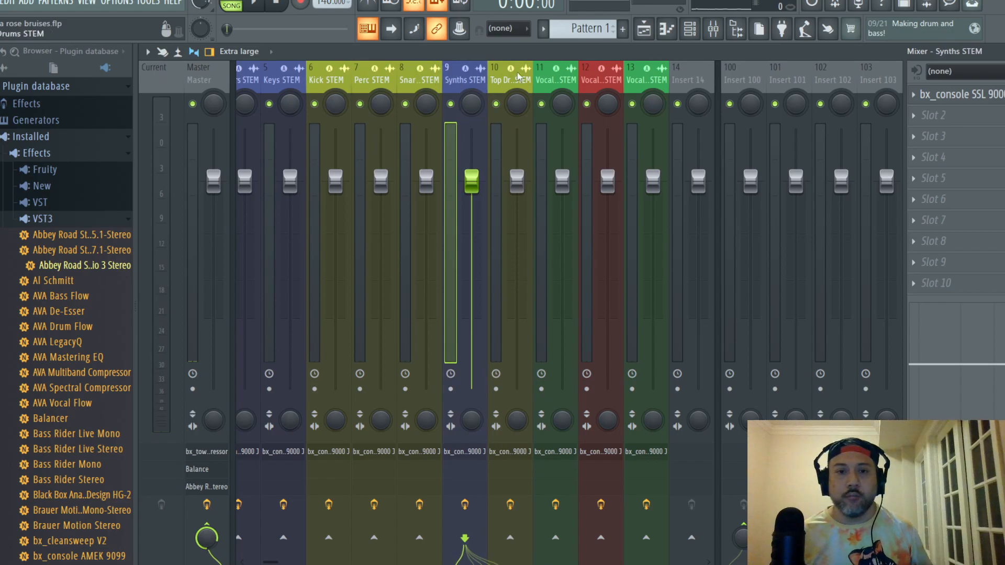
left_click_drag(652, 83, 212, 88)
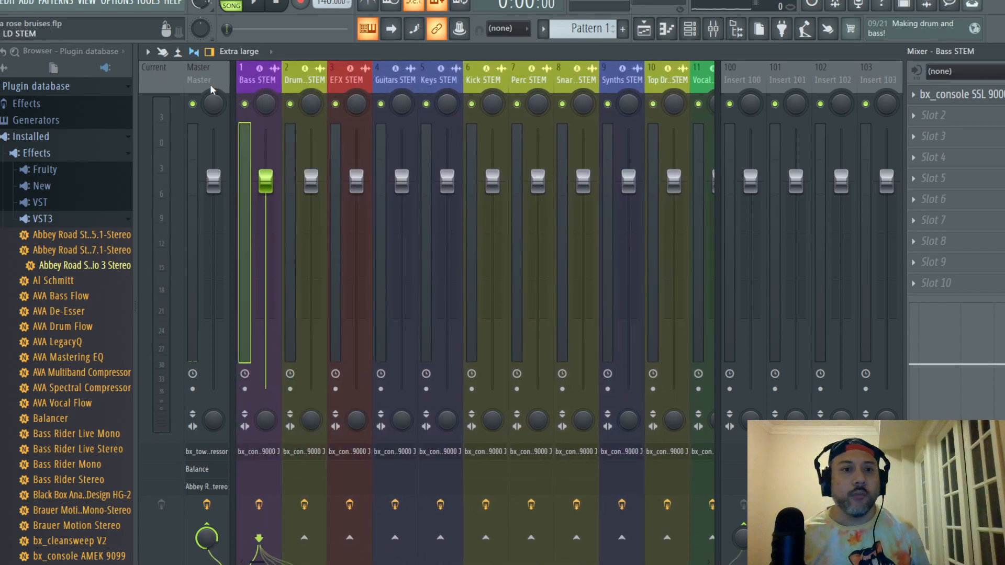
- Save the project and examine the bx_townhouse Buss Compressor settings on the Master track
left_click(211, 84)
left_click(1, 3)
left_click(5, 62)
left_click(983, 93)
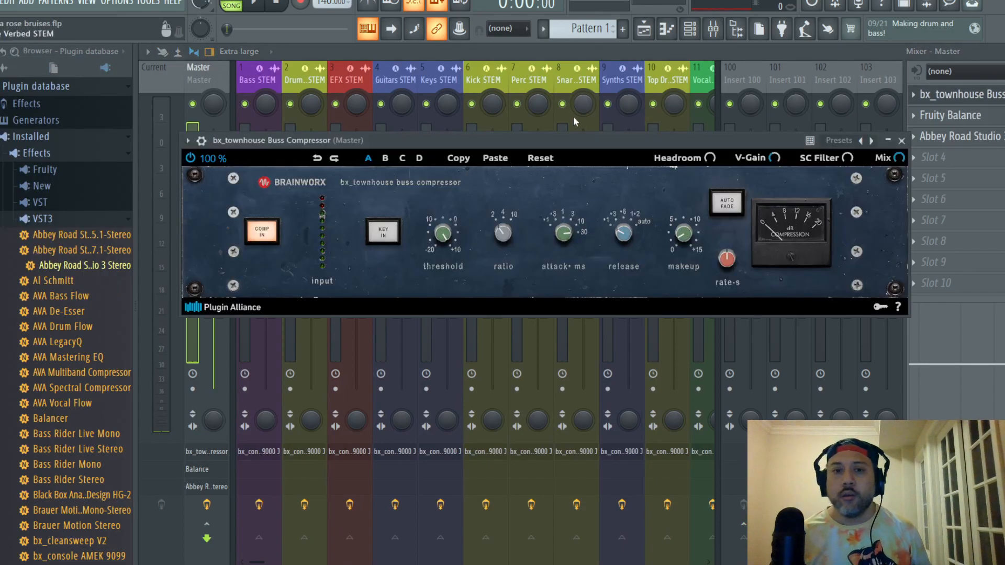
left_click_drag(589, 134, 583, 59)
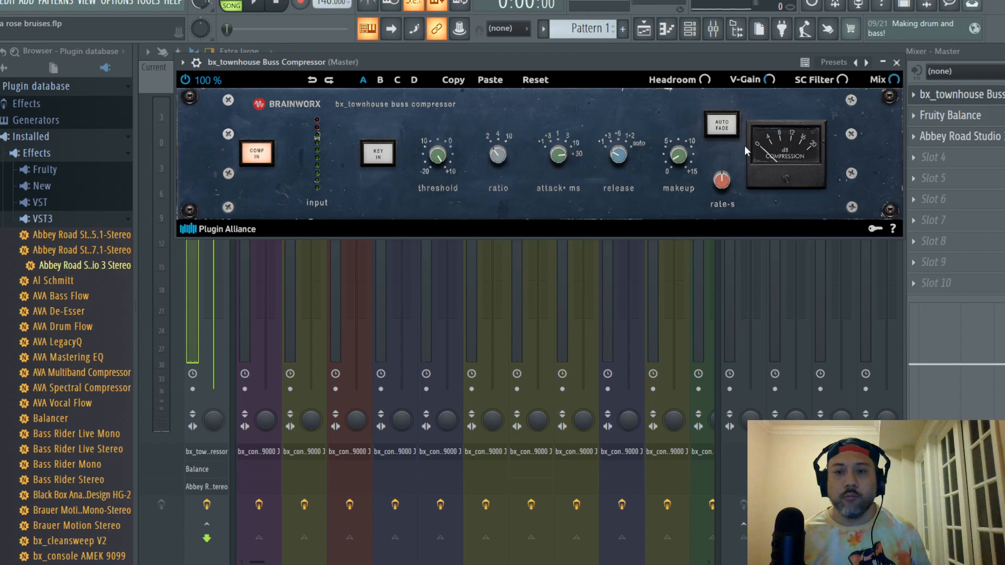
left_click(897, 62)
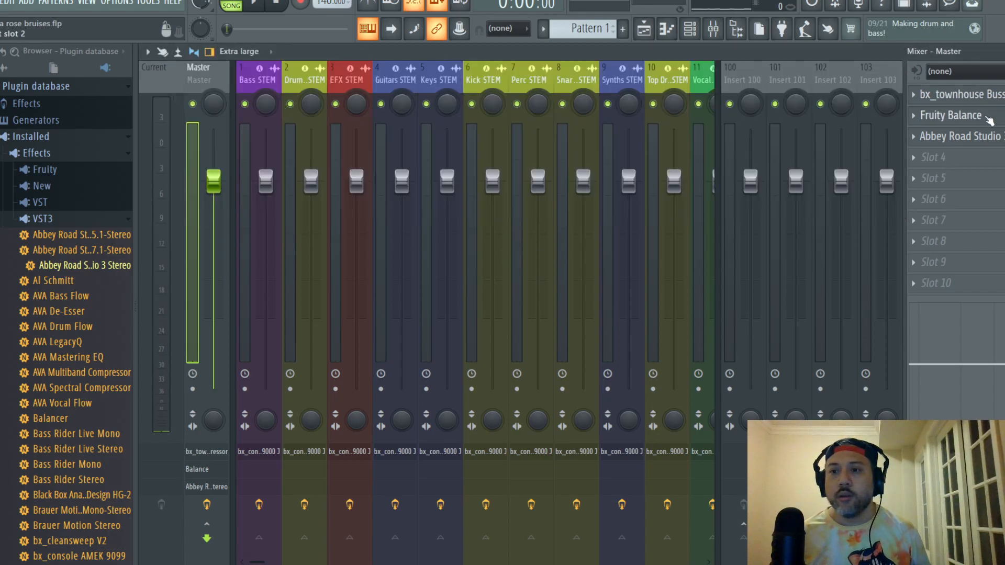
- Lower the Fruity Balance volume on the Master track to about -7.9 dB
left_click(989, 117)
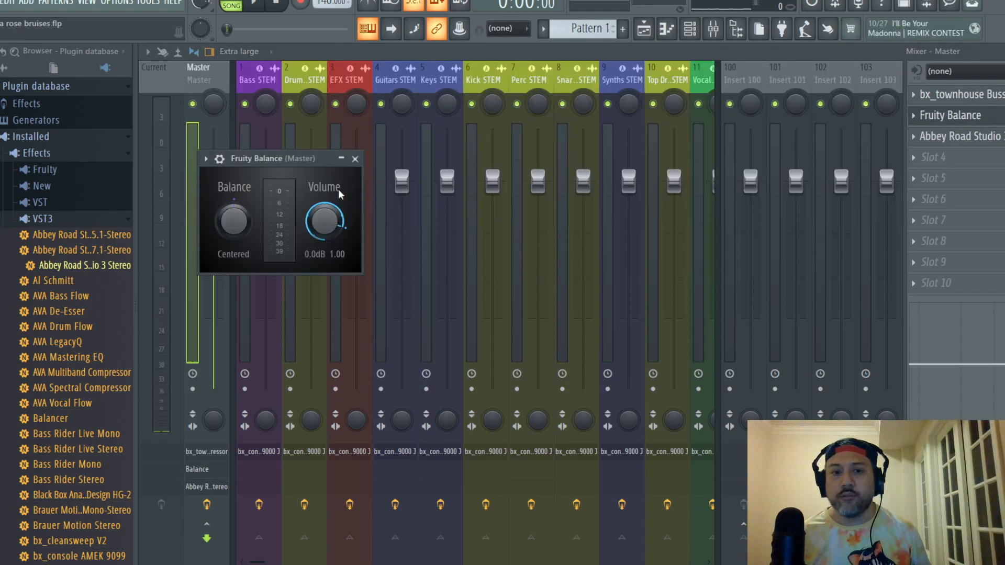
left_click_drag(332, 222, 332, 244)
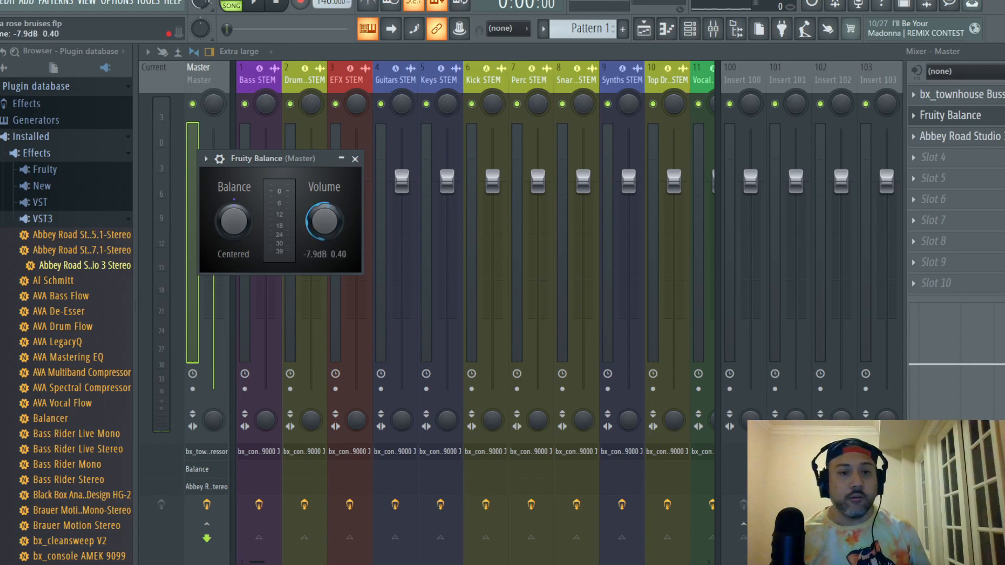
left_click(949, 115)
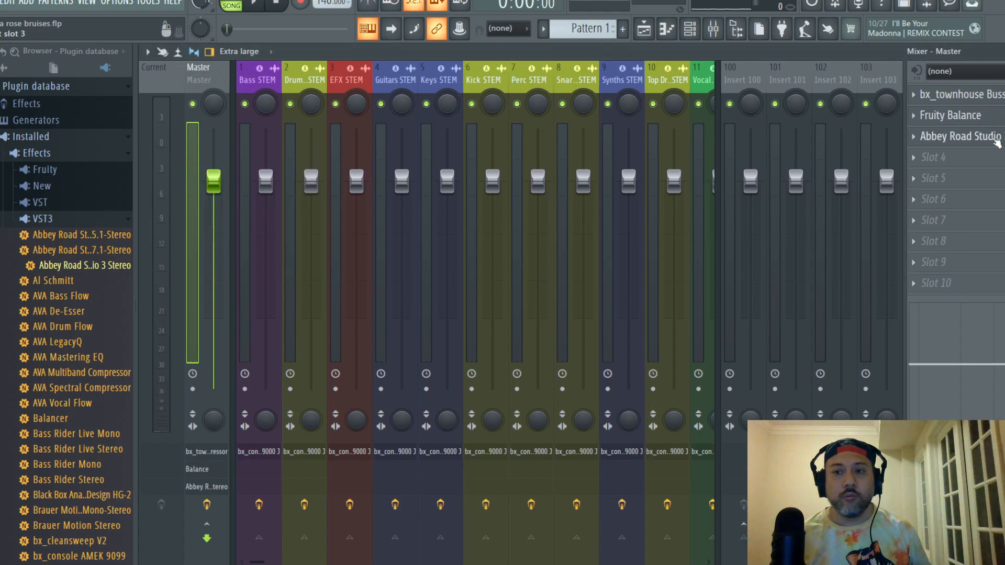
- View the Abbey Road Studio 3 plugin on the Master track, close it and save the project
left_click(958, 136)
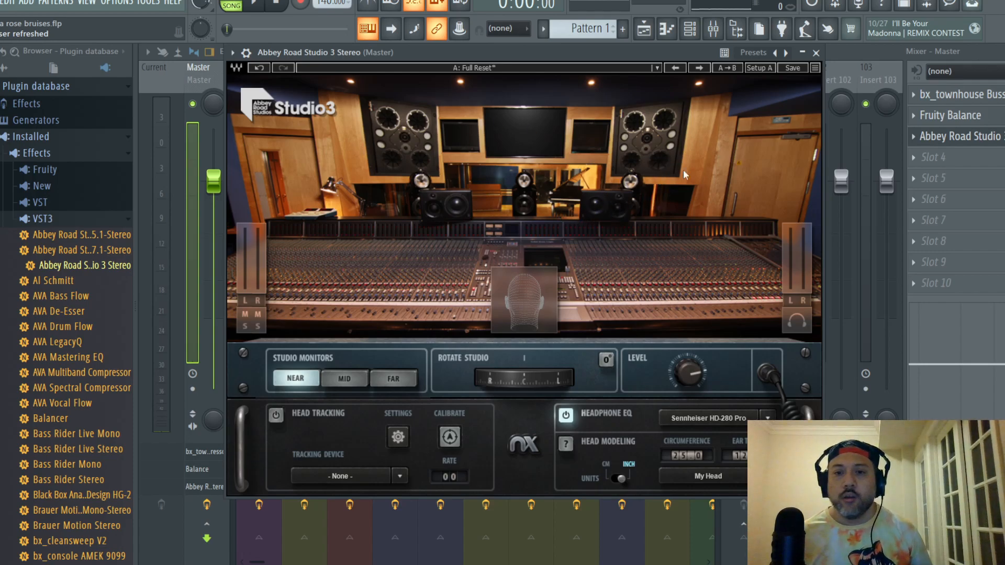
left_click(815, 52)
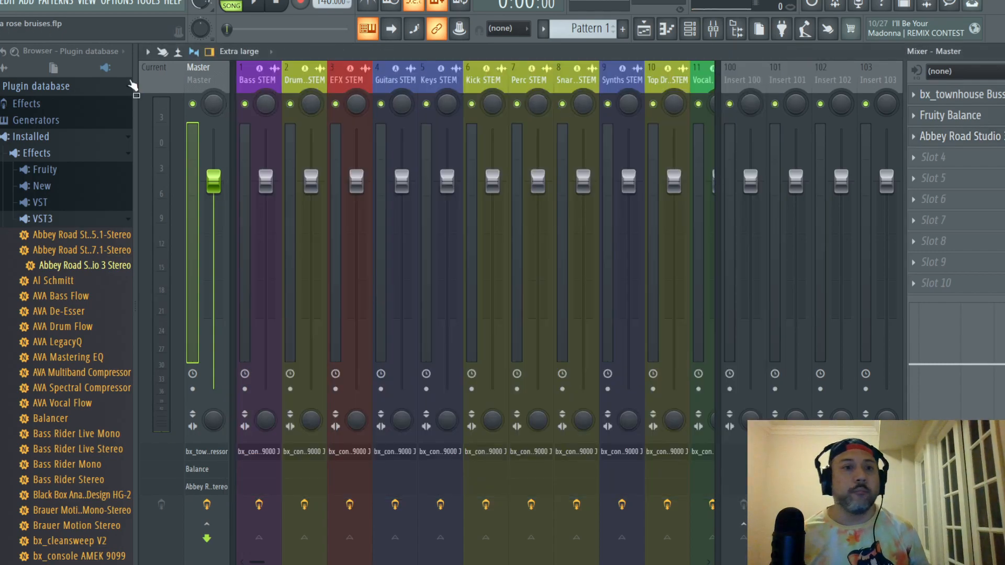
left_click(1, 2)
left_click(11, 63)
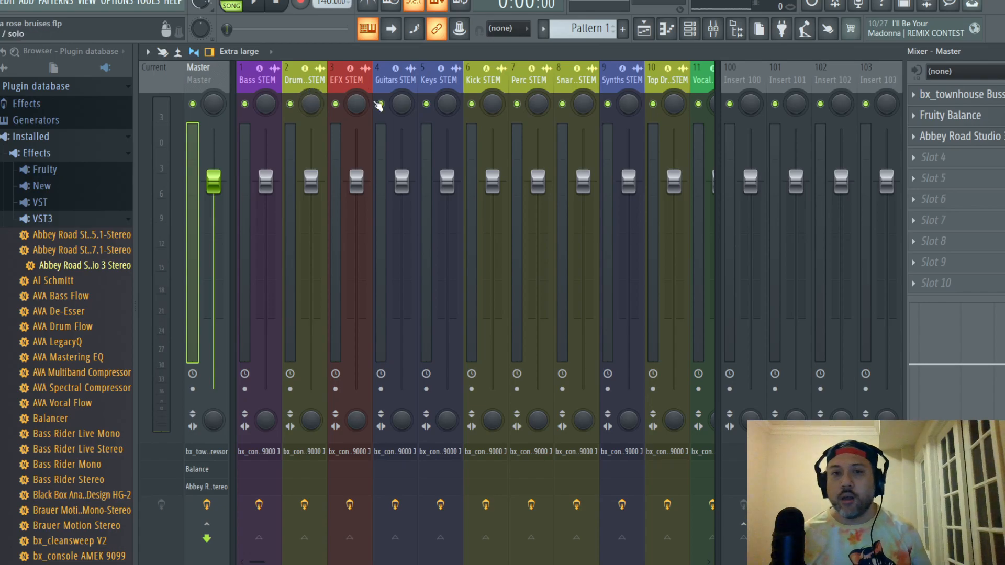
left_click(1, 2)
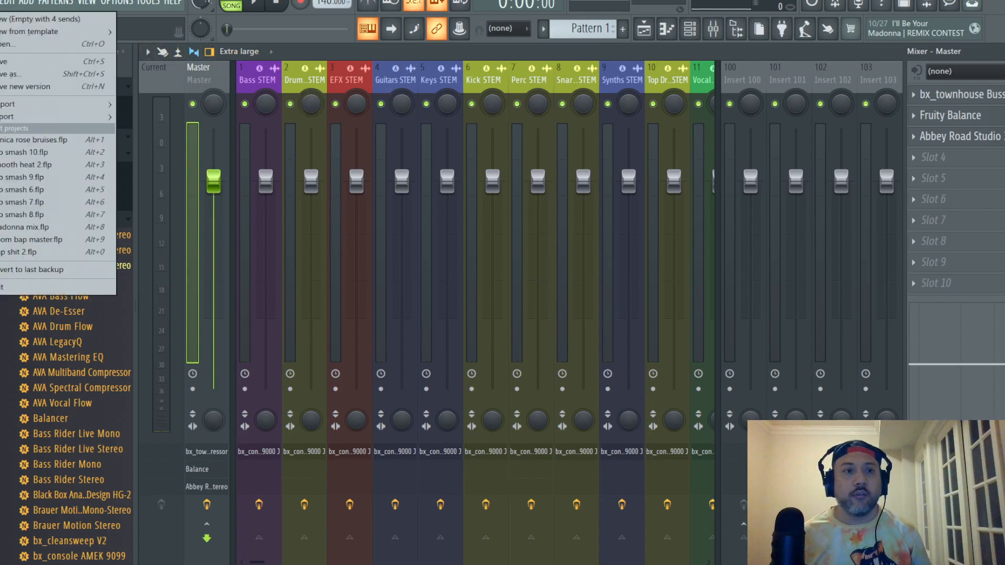
left_click(3, 62)
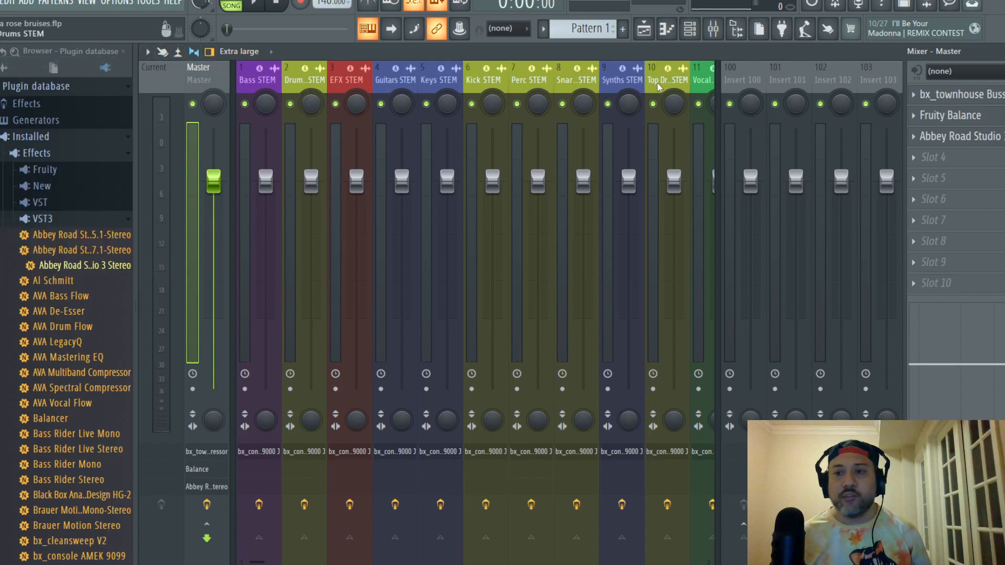
- Solo the Kick STEM track and view its bx_console SSL 9000 J channel strip
left_click(484, 81)
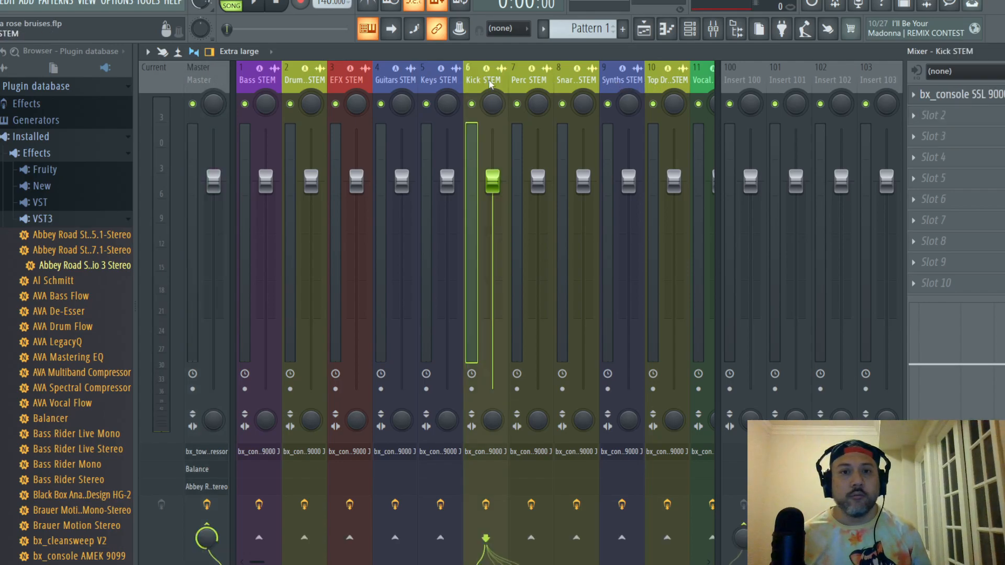
right_click(471, 104)
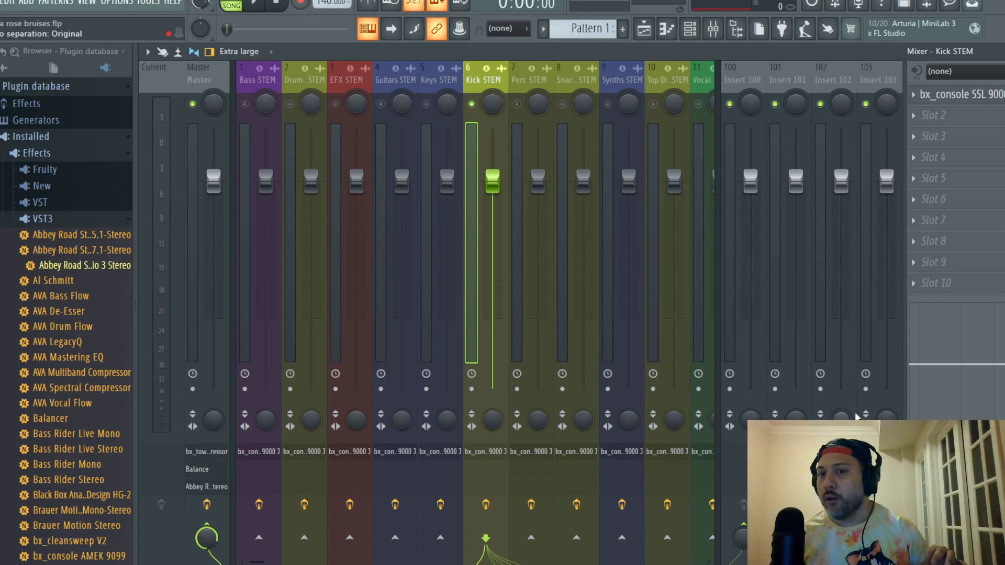
left_click(993, 94)
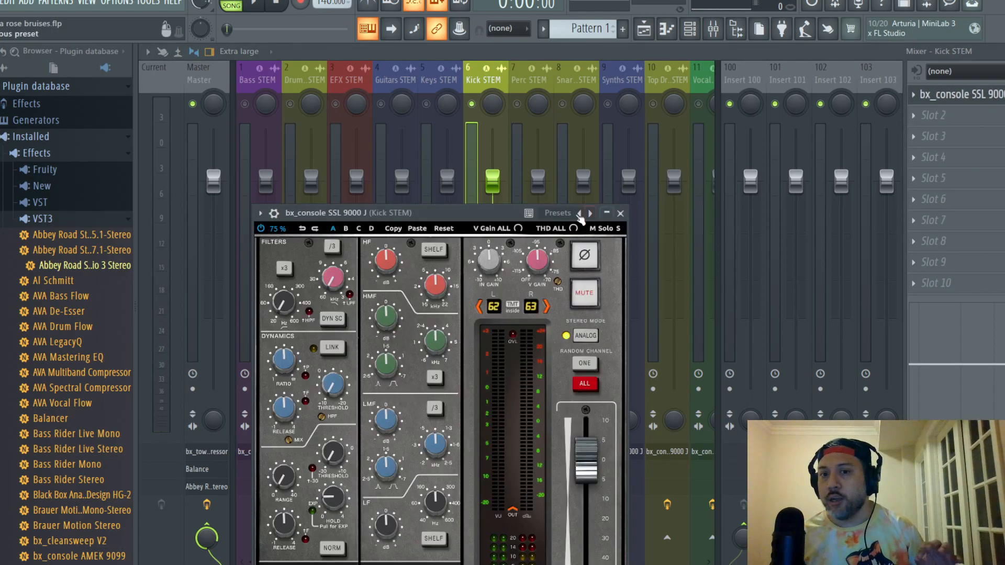
left_click_drag(466, 213, 527, 98)
left_click(670, 99)
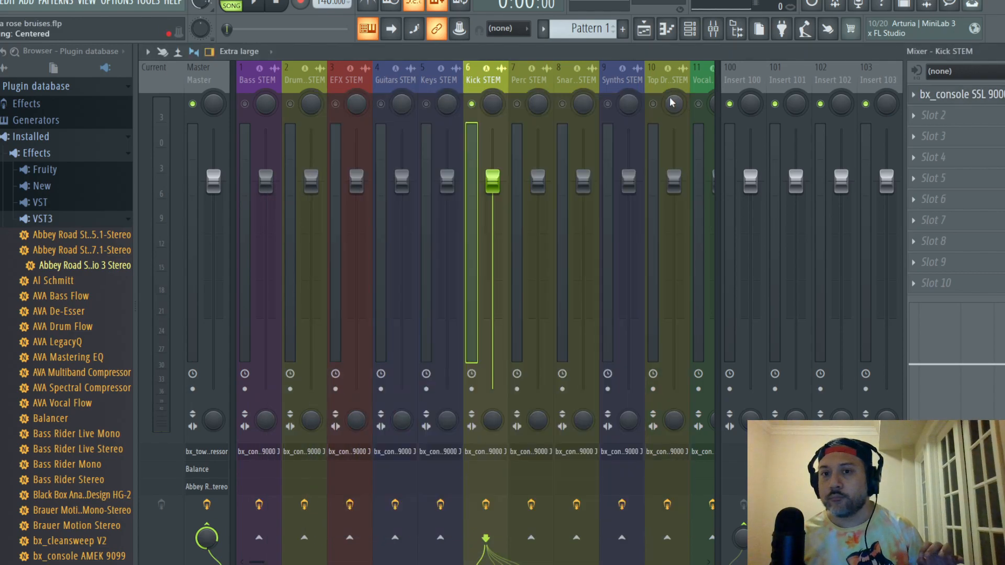
- Review the bx_townhouse Buss Compressor on the Master track again and close it
left_click(209, 73)
left_click(994, 96)
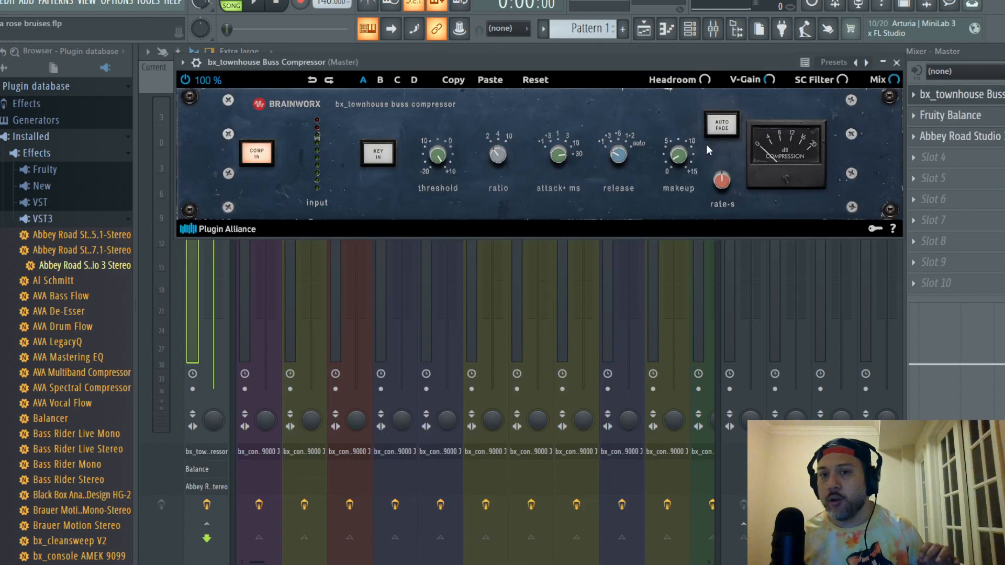
left_click(883, 76)
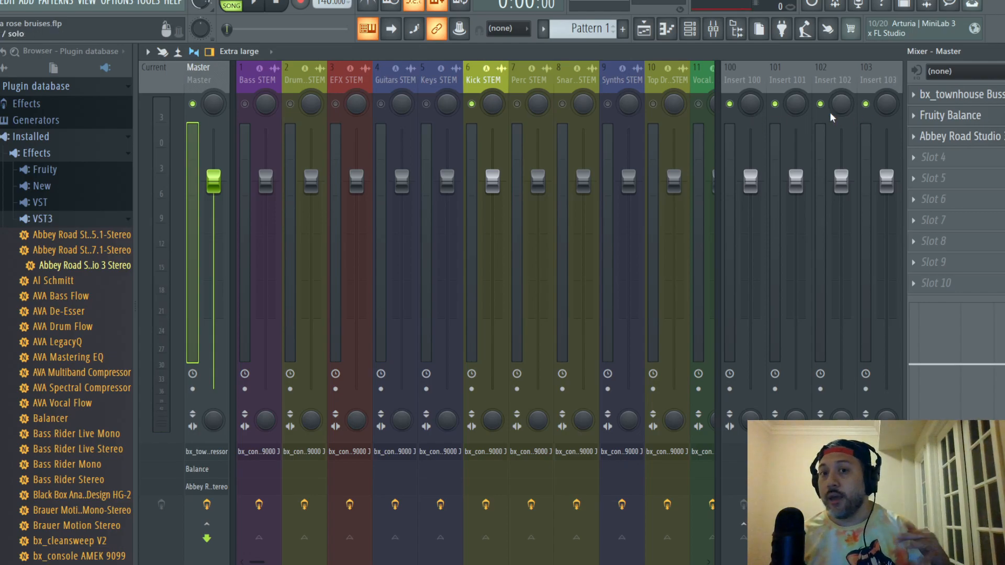
left_click(1000, 95)
left_click(900, 63)
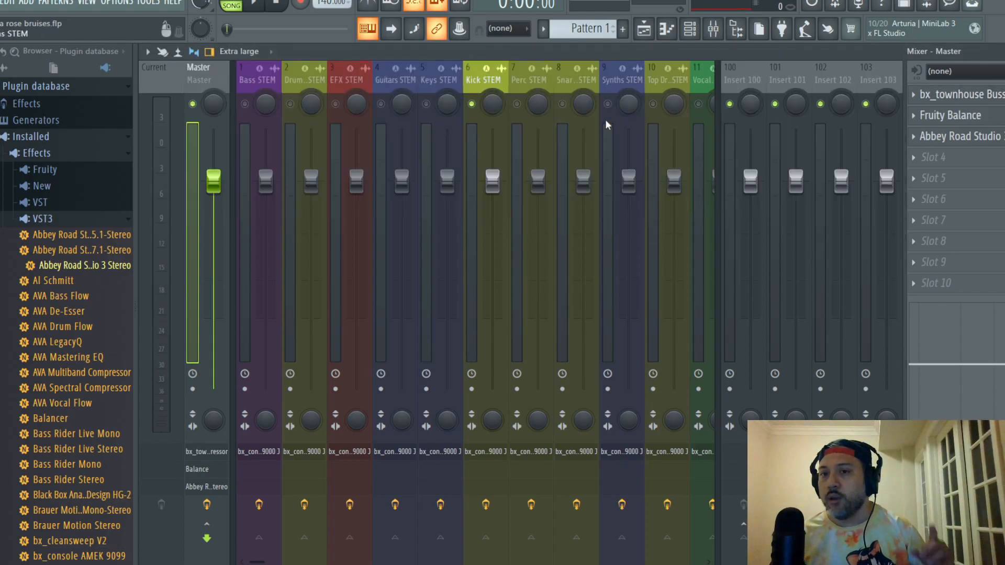
- View the bx_console SSL 9000 J on the Kick STEM track, move its window up slightly, and close it
left_click(477, 97)
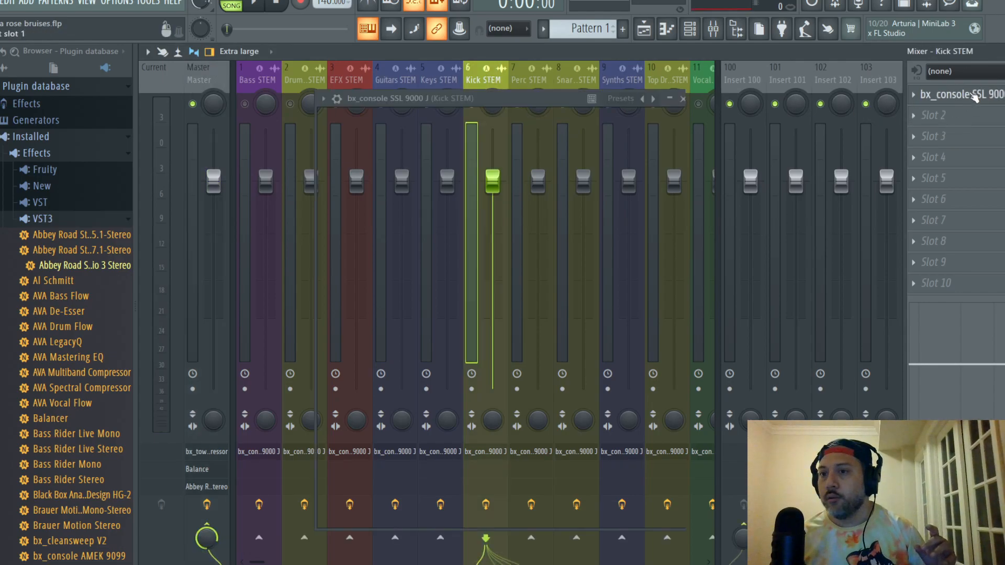
left_click(952, 95)
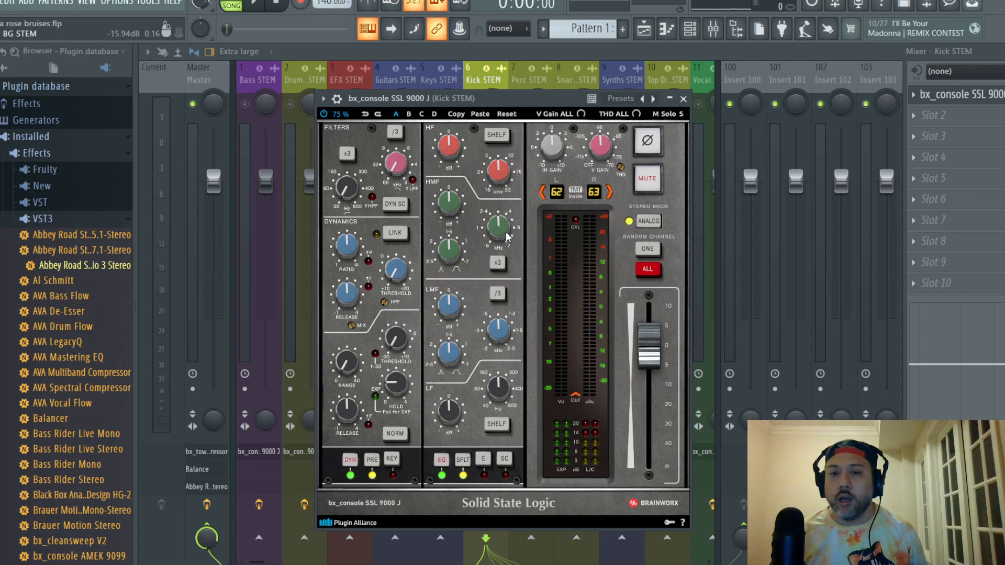
left_click_drag(549, 104, 556, 84)
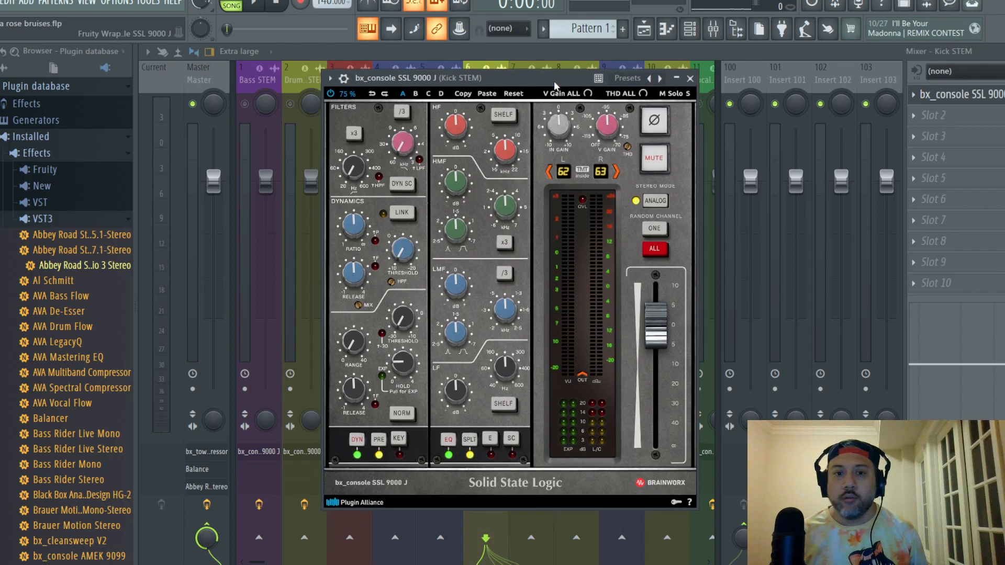
left_click(690, 78)
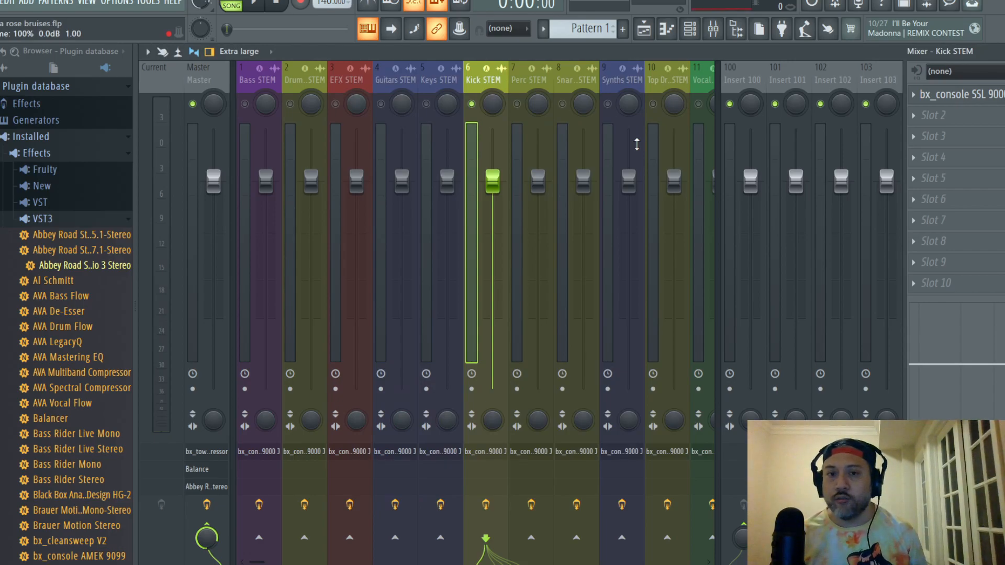
left_click(214, 83)
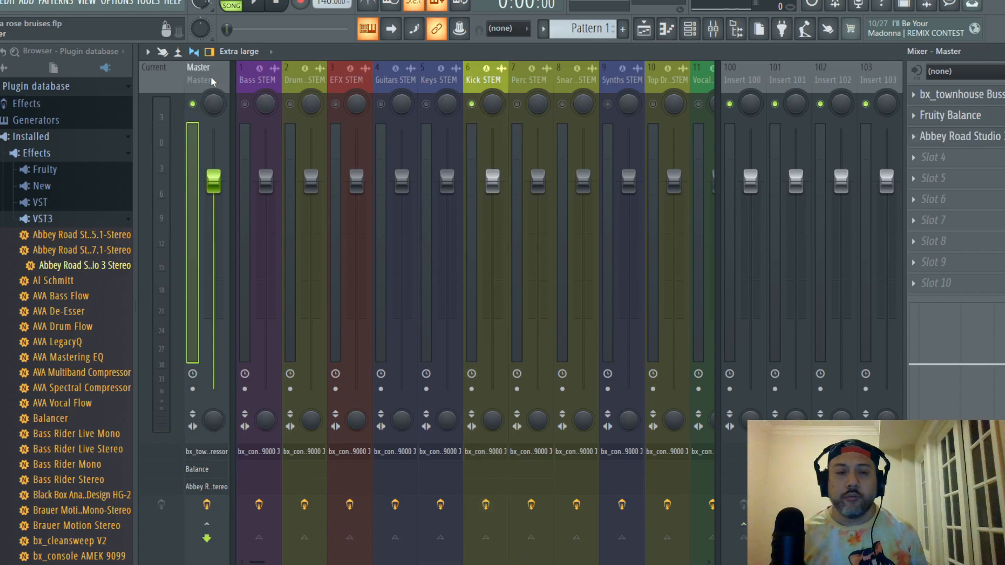
left_click(483, 81)
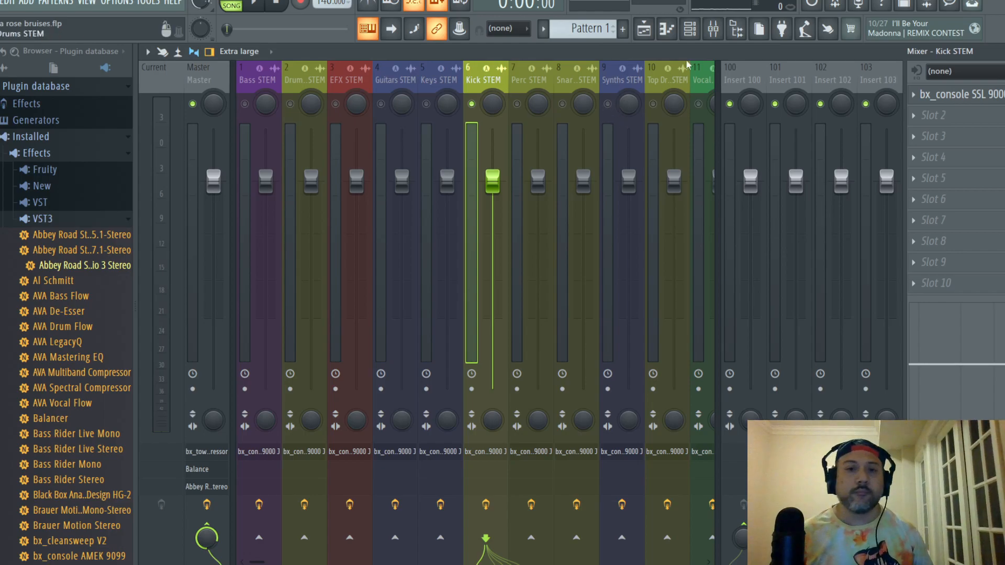
- Place the playback position just after bar 10 in the playlist and play the song, comparing the Master and Kick STEM tracks in the mixer
key("Escape")
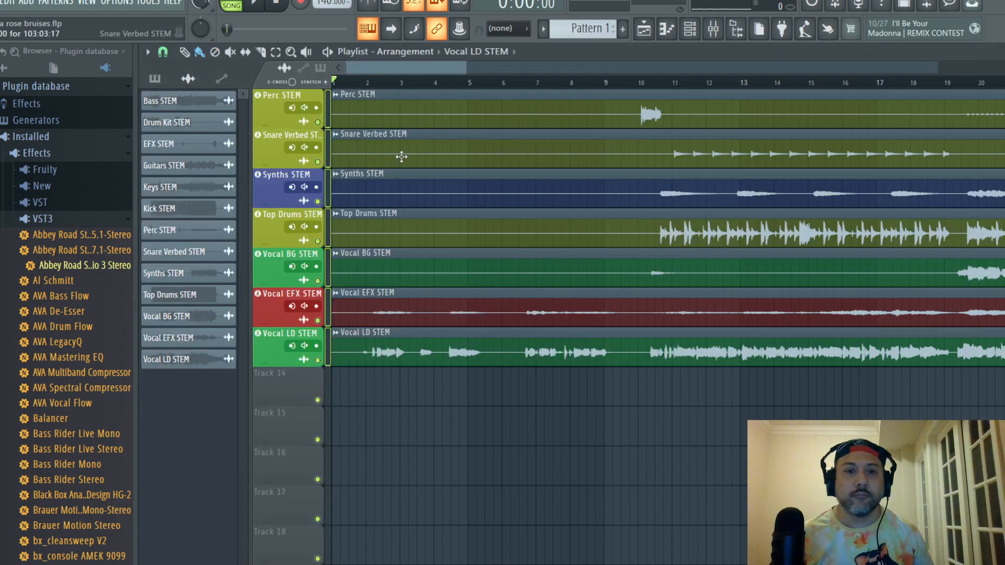
scroll(409, 154, "up", 5)
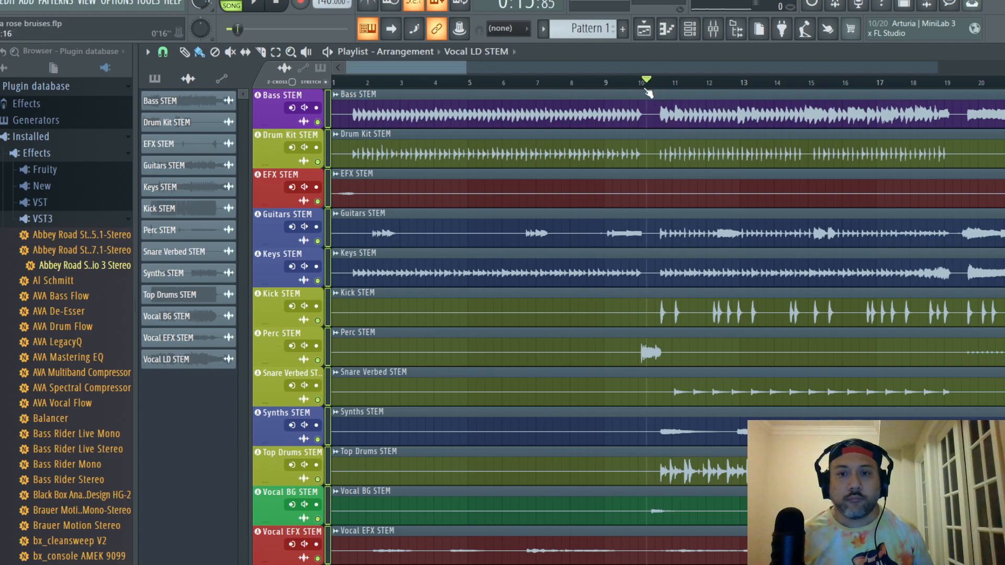
left_click(714, 30)
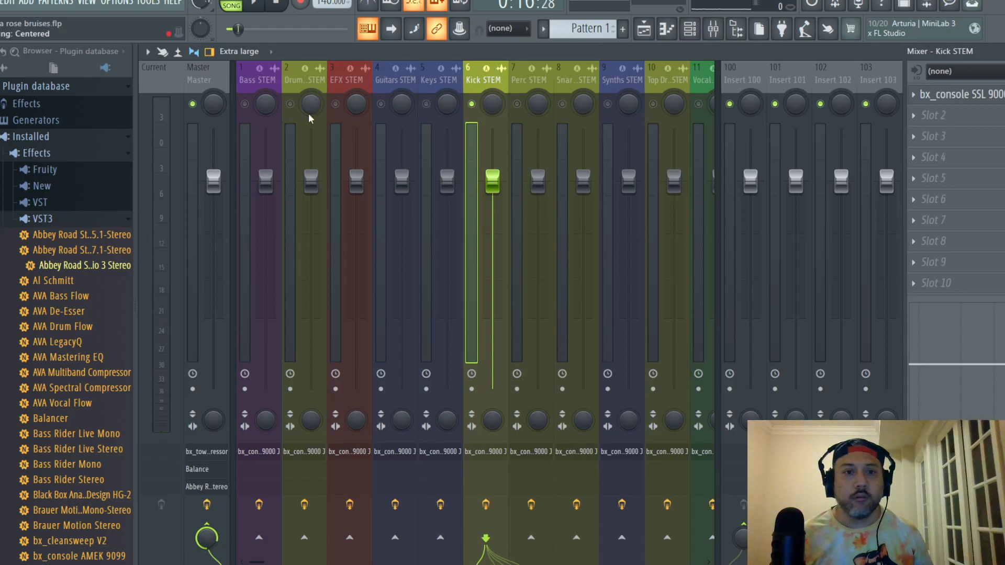
left_click(196, 80)
left_click(480, 86)
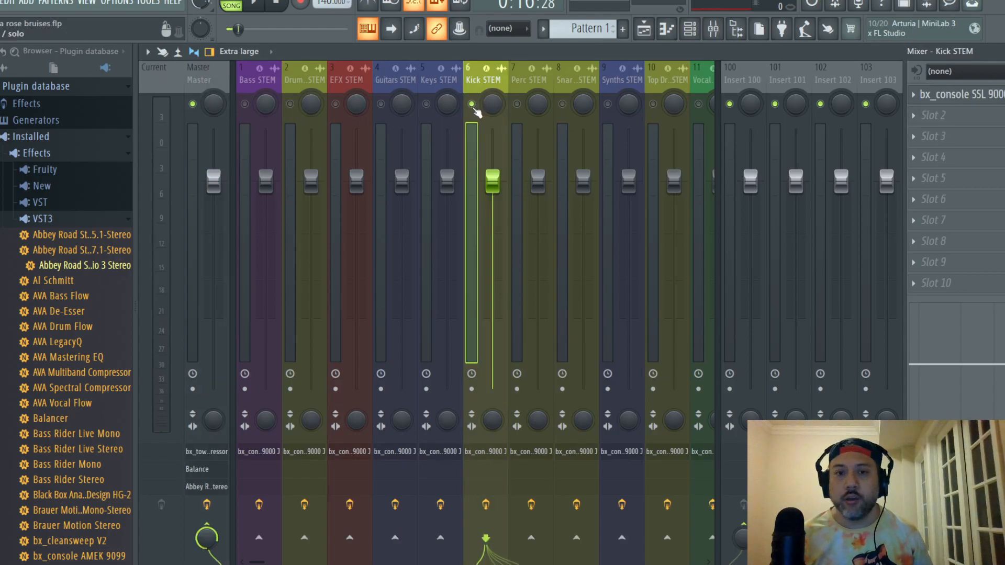
key("space")
left_click(198, 78)
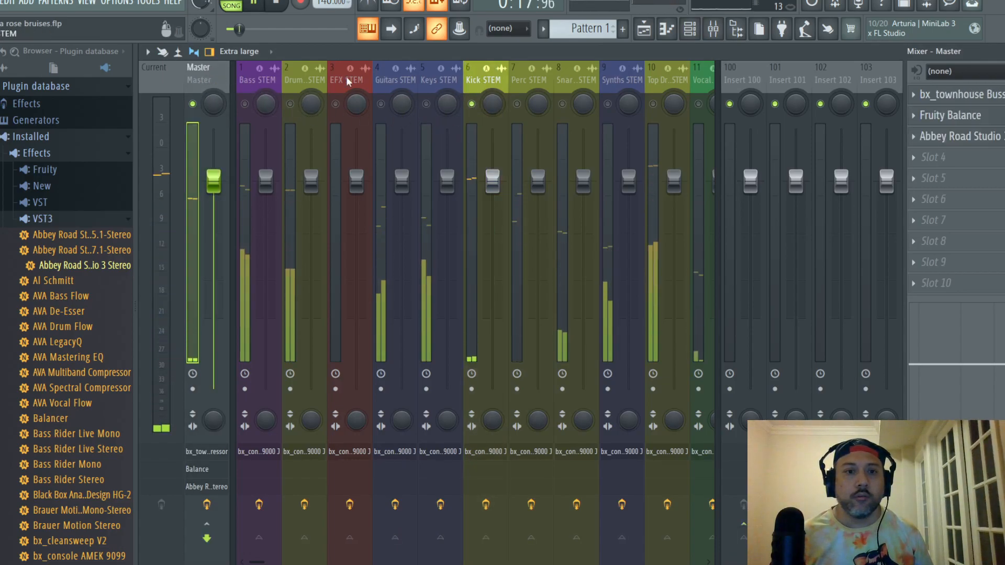
left_click(483, 102)
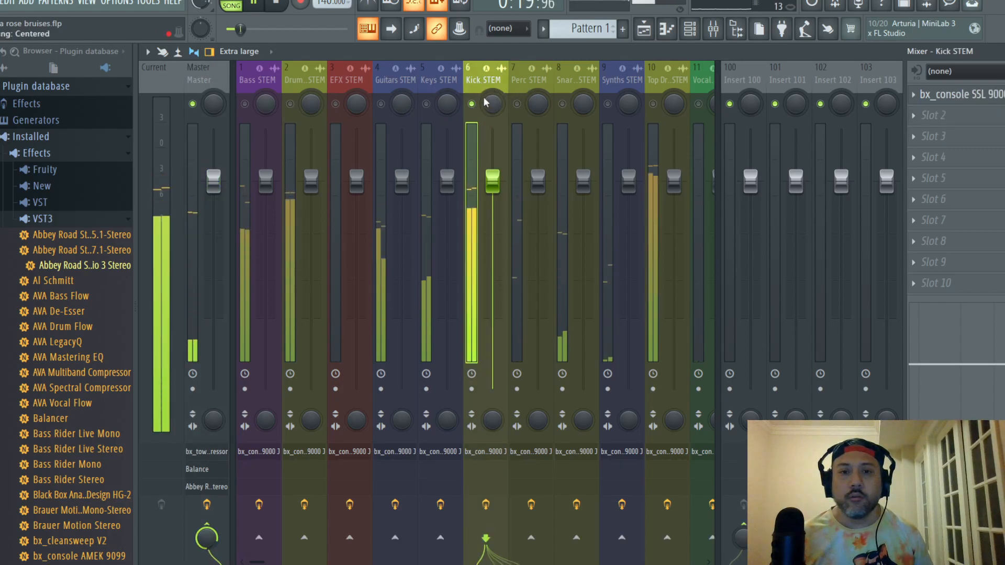
- Examine the Kick STEM's output level on the bx_console SSL 9000 J meters during playback and close the plugin
left_click(958, 94)
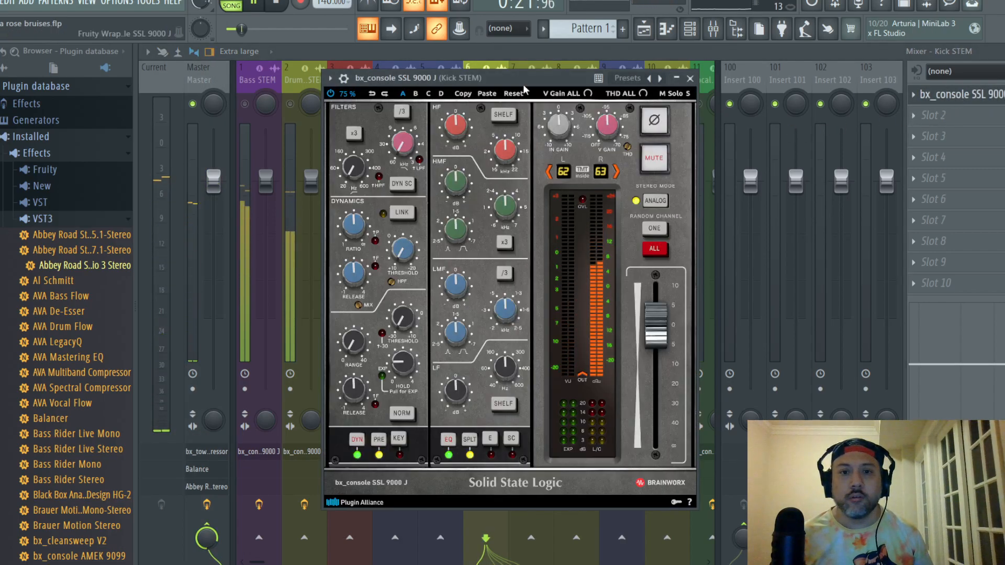
left_click_drag(526, 83, 530, 67)
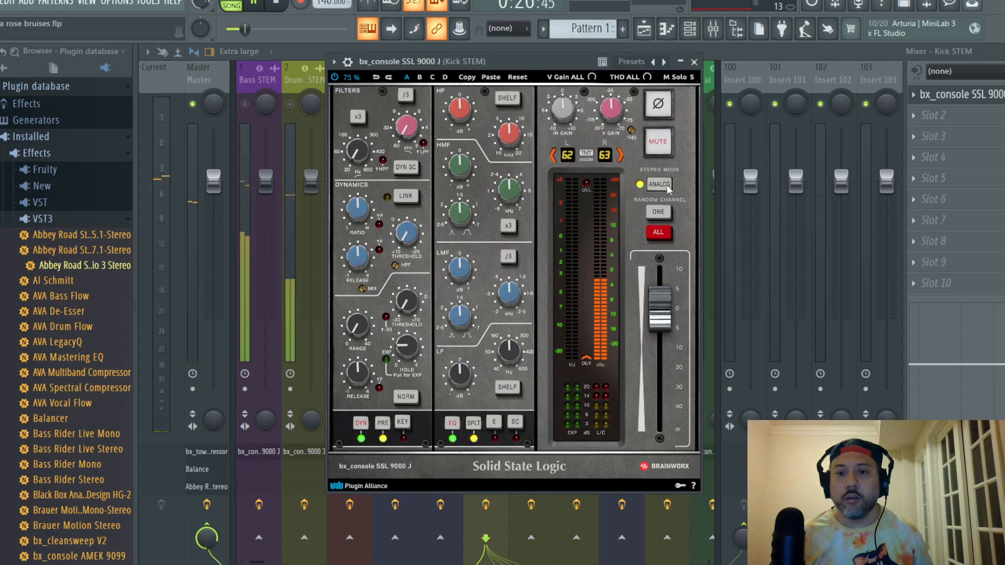
left_click(694, 61)
- Add Fruity Balance to the Kick STEM track and place it before the bx_console SSL 9000 J in the effects chain
left_click(920, 124)
left_click(713, 547)
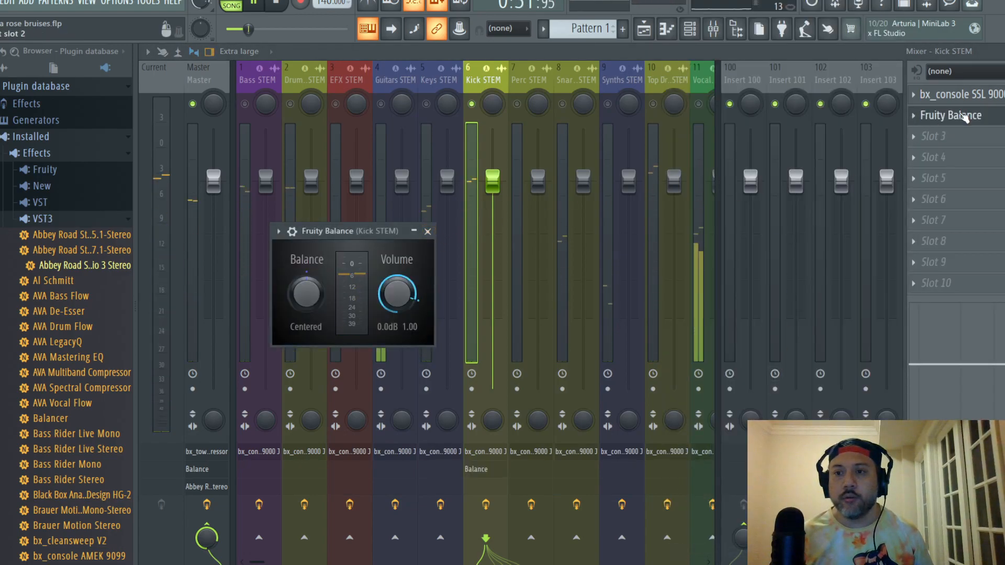
left_click_drag(942, 115, 949, 95)
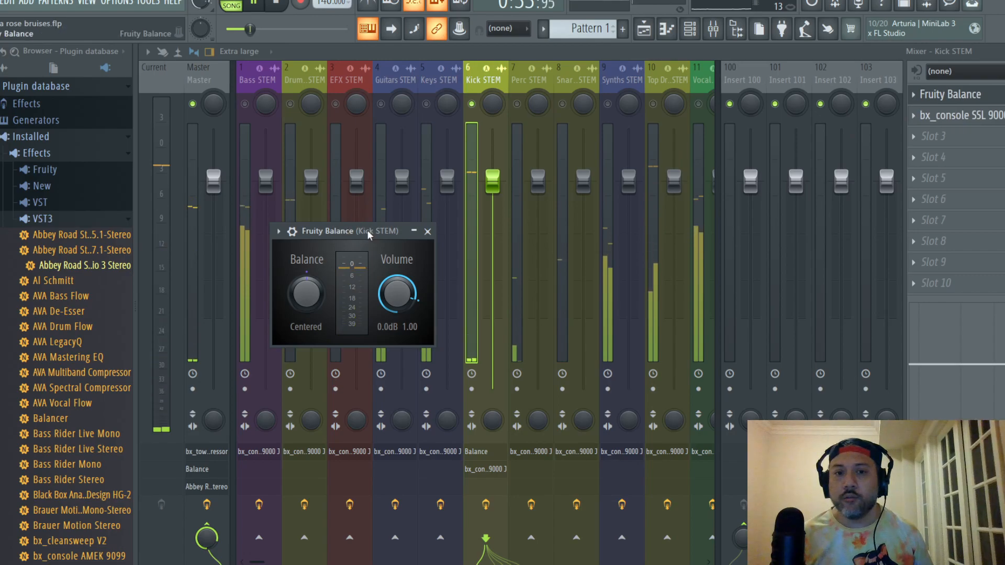
left_click_drag(350, 231, 477, 201)
left_click(554, 202)
- Lower the Kick STEM's Fruity Balance volume to about -10.1 dB, checking the level on the bx_console SSL 9000 J meters
left_click(949, 115)
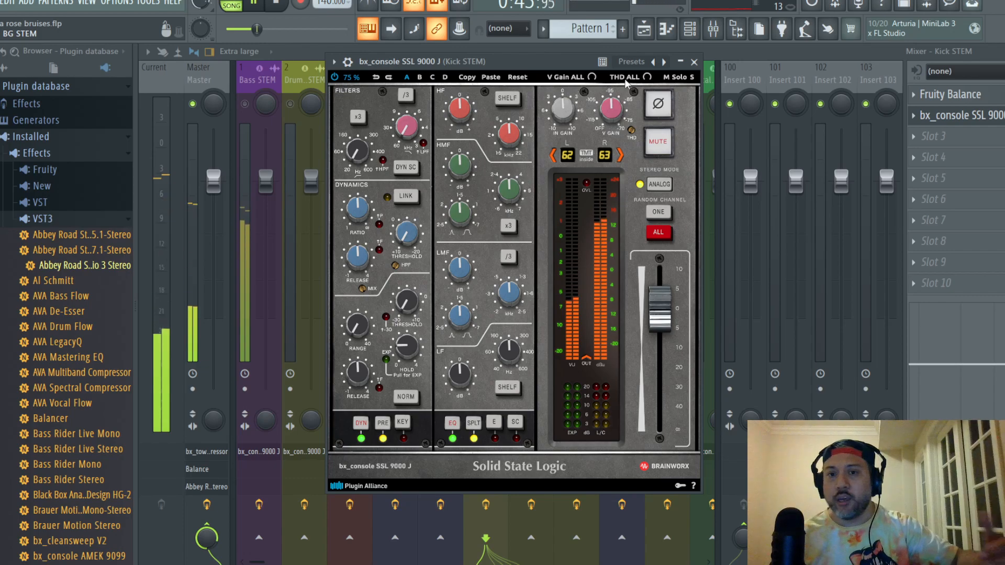
left_click(702, 59)
left_click(950, 94)
left_click_drag(524, 264, 524, 293)
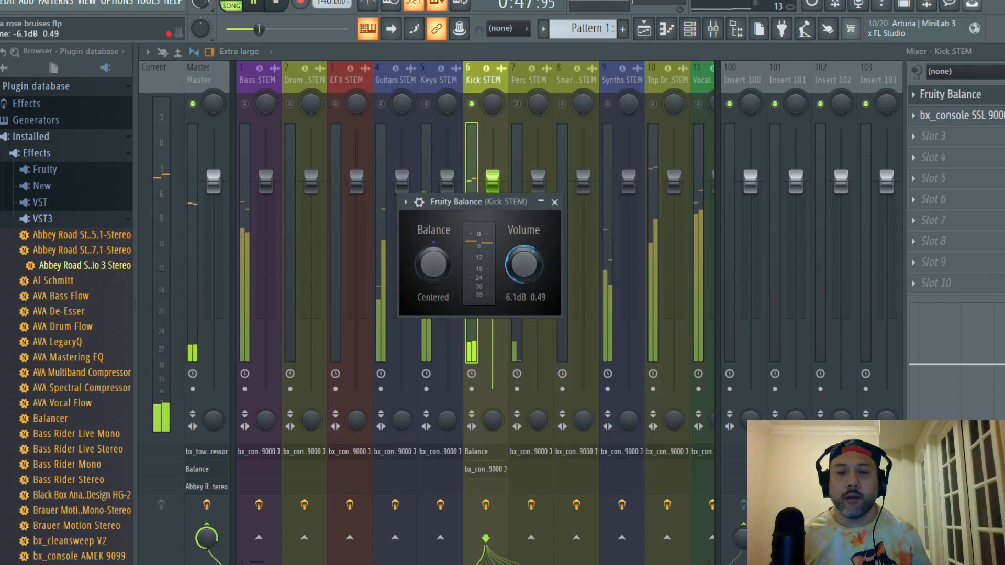
left_click(554, 202)
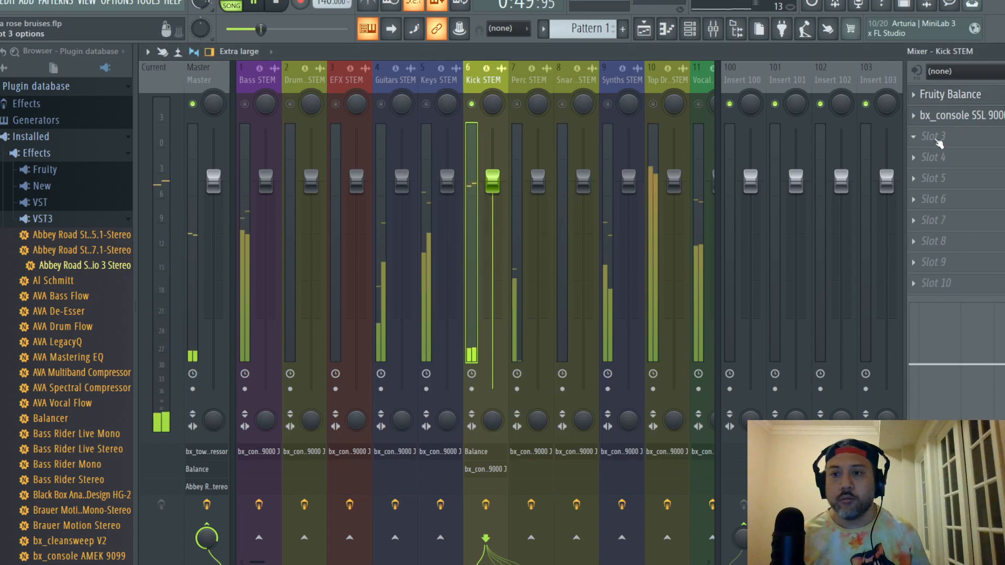
left_click(949, 115)
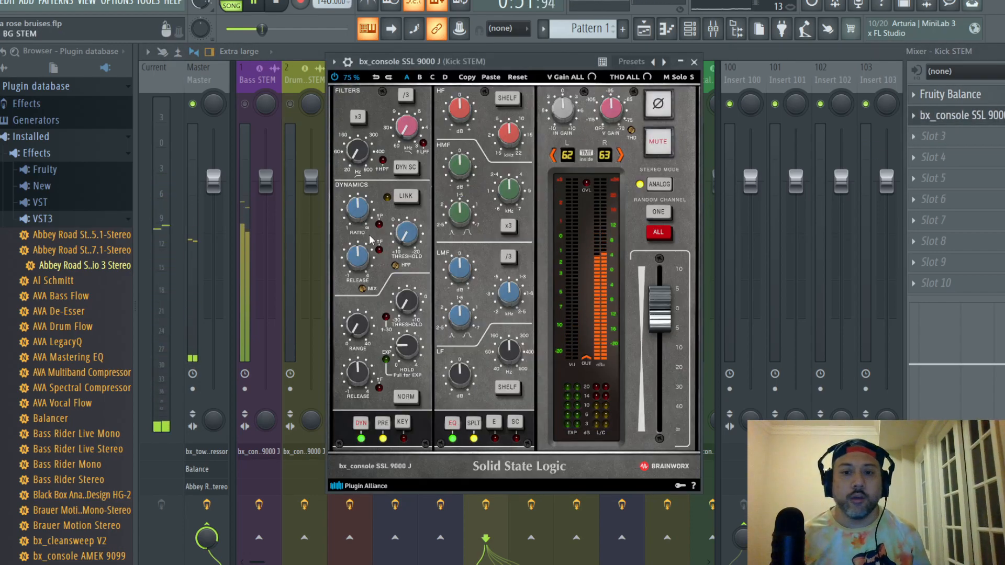
left_click(695, 62)
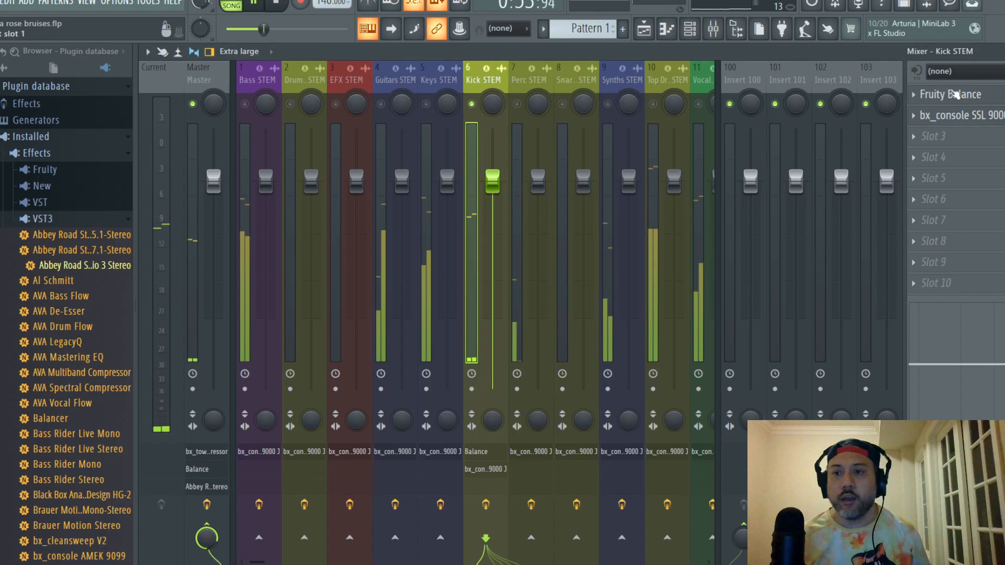
left_click(949, 95)
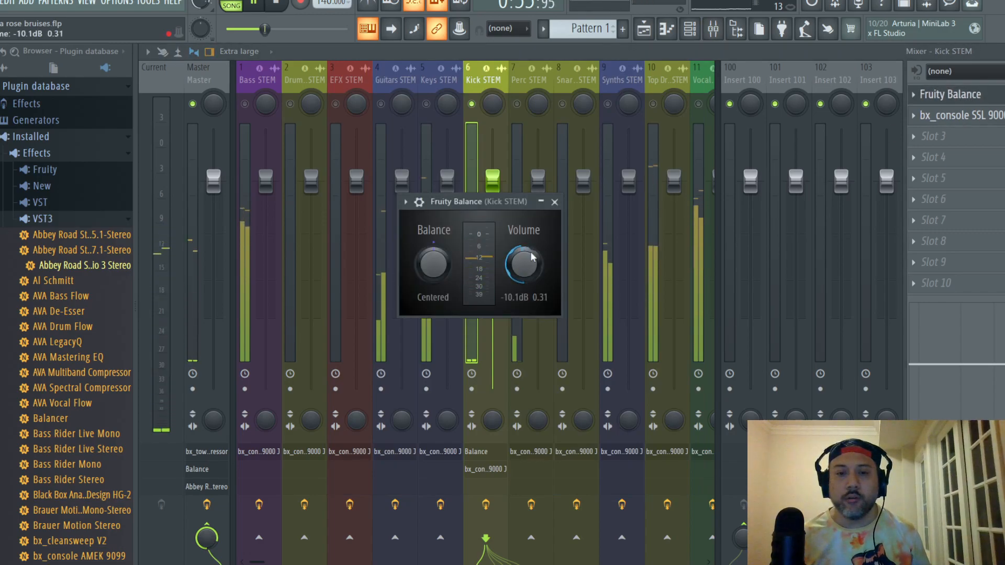
left_click(950, 95)
- Restart playback, set the gate range on the Kick STEM's bx_console SSL 9000 J to about -21.7 dB and its dynamics position to Post EQ
left_click(949, 116)
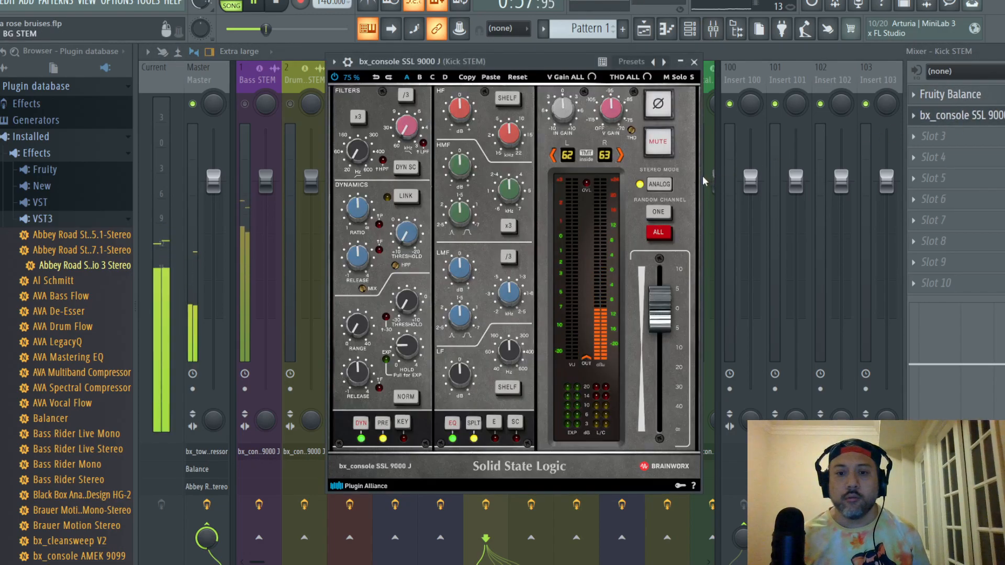
key("space")
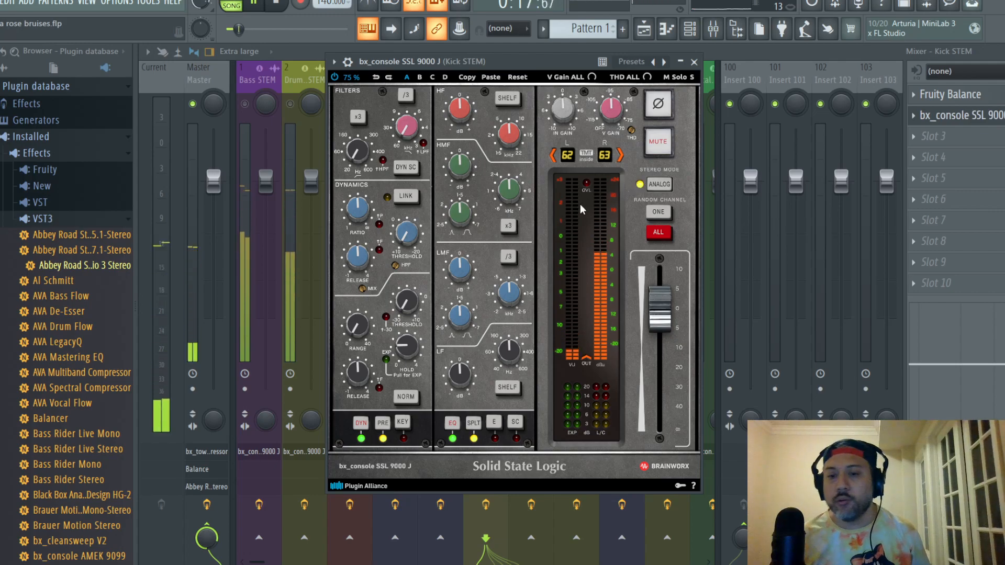
scroll(359, 327, "down", 5)
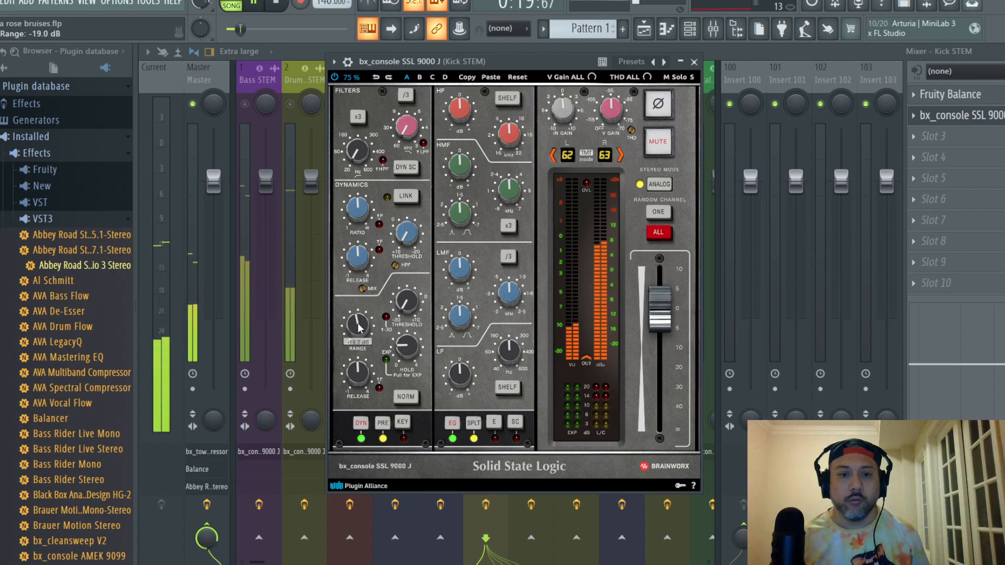
scroll(359, 327, "down", 1)
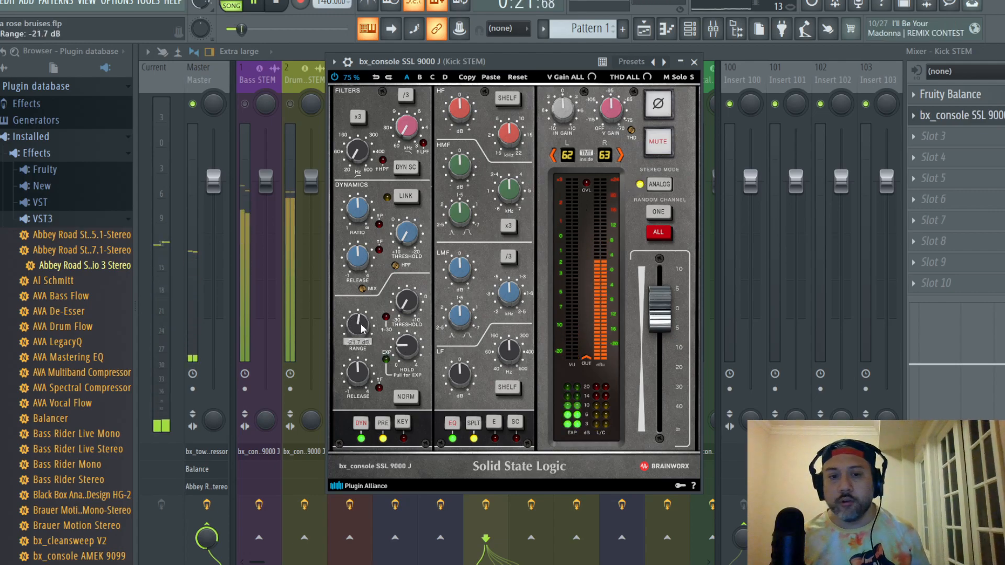
left_click(382, 422)
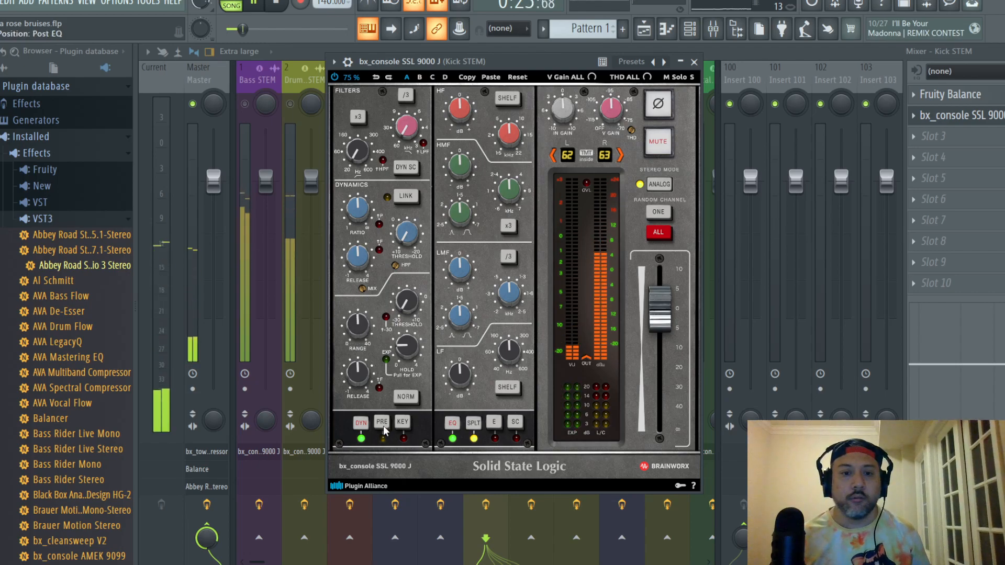
- Set the Kick STEM compressor to an infinite ratio (oo:1), a shorter release and a threshold of +8.0 dB, and close the plugin
mouse_move(355, 232)
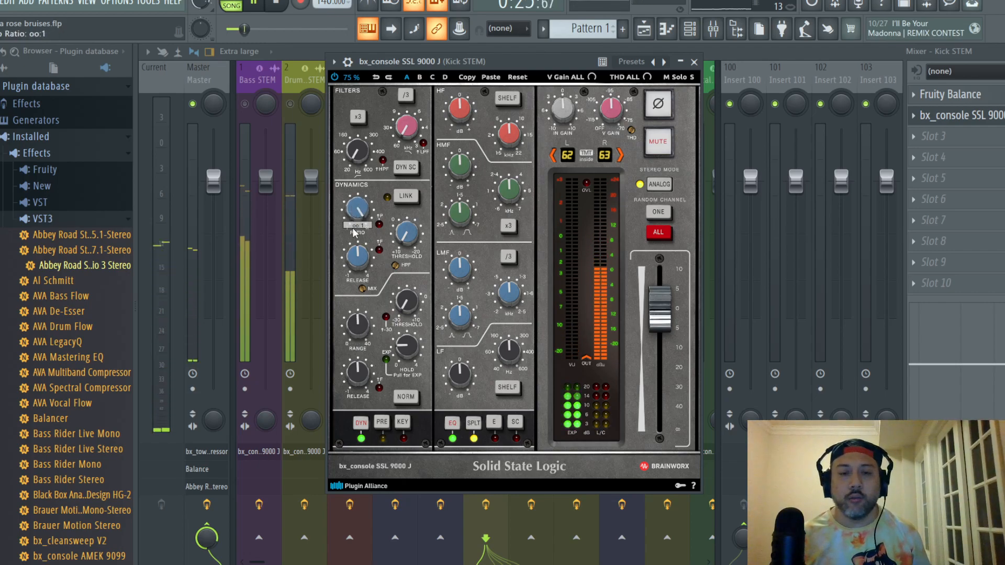
mouse_move(359, 262)
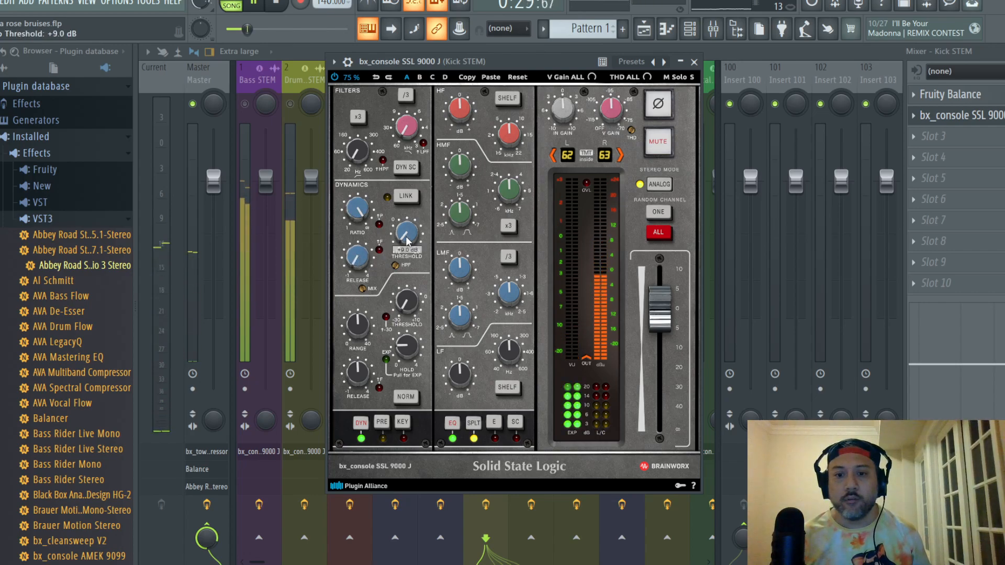
scroll(407, 234, "down", 1)
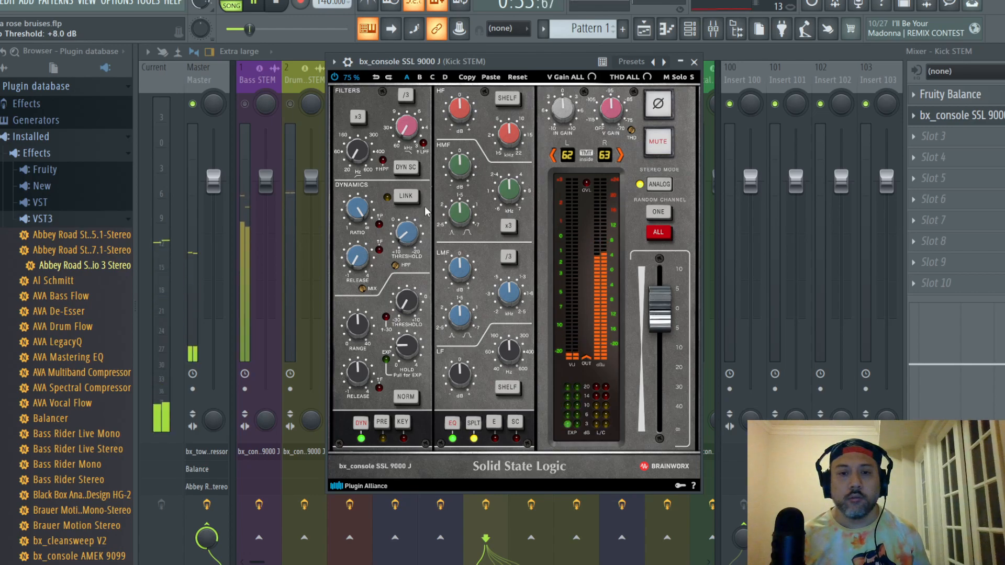
left_click(694, 62)
- View the Abbey Road Studio 3 plugin on the Master track during playback and close it
left_click(199, 73)
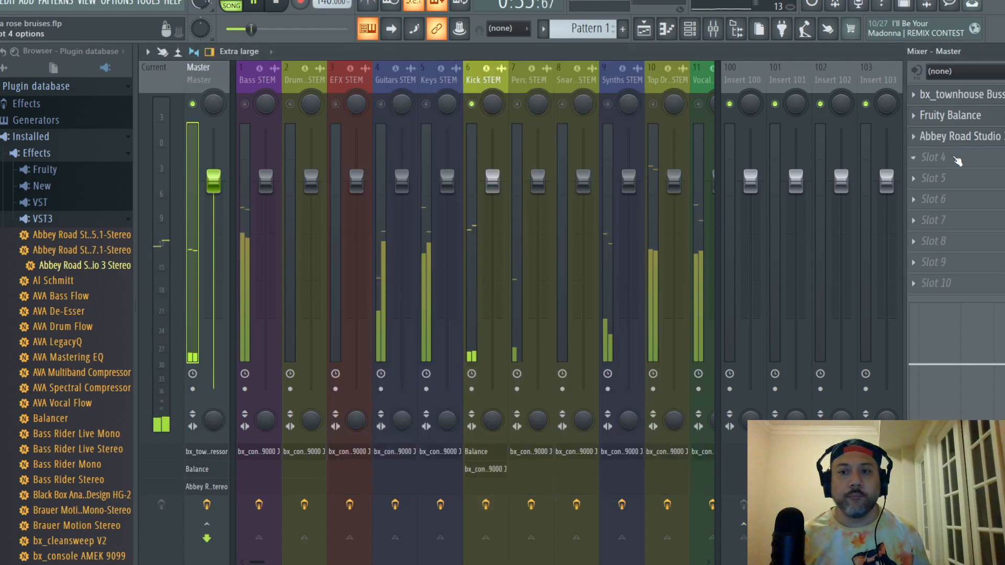
left_click(960, 140)
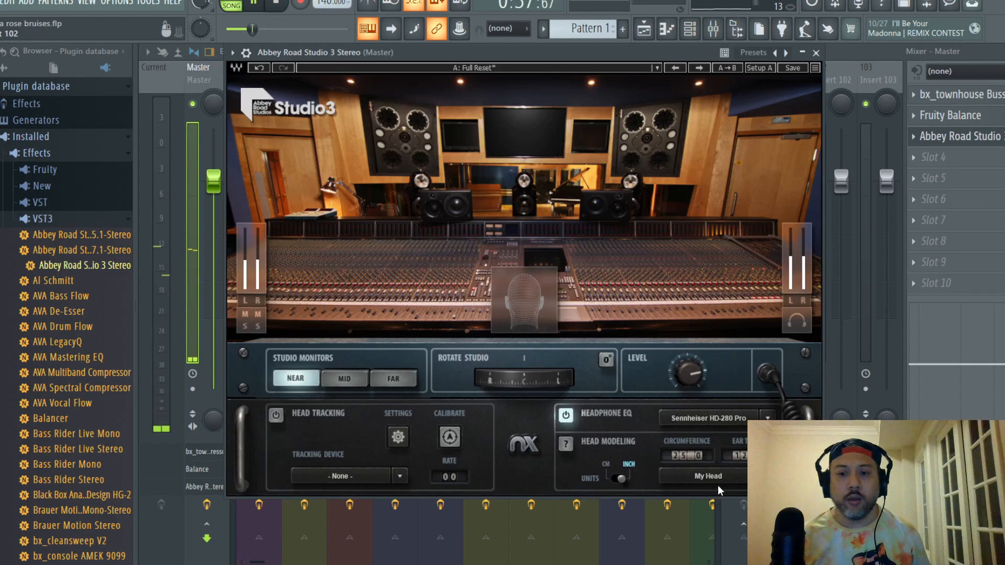
left_click(817, 53)
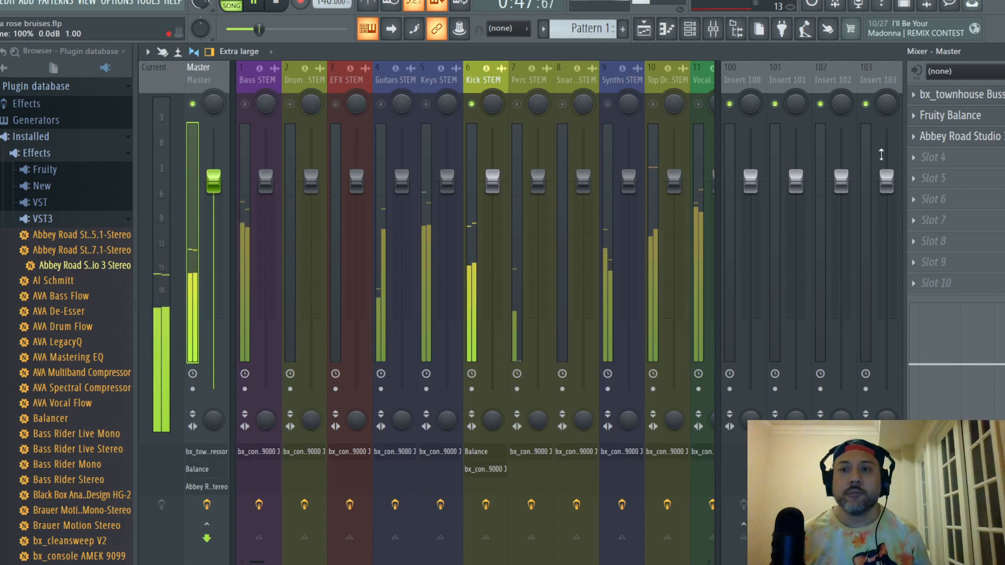
- On the Kick STEM's bx_console SSL 9000 J, set the LF frequency to about 127 Hz, LF gain to +4.0 dB and LMF gain to +0.5 dB
left_click(476, 80)
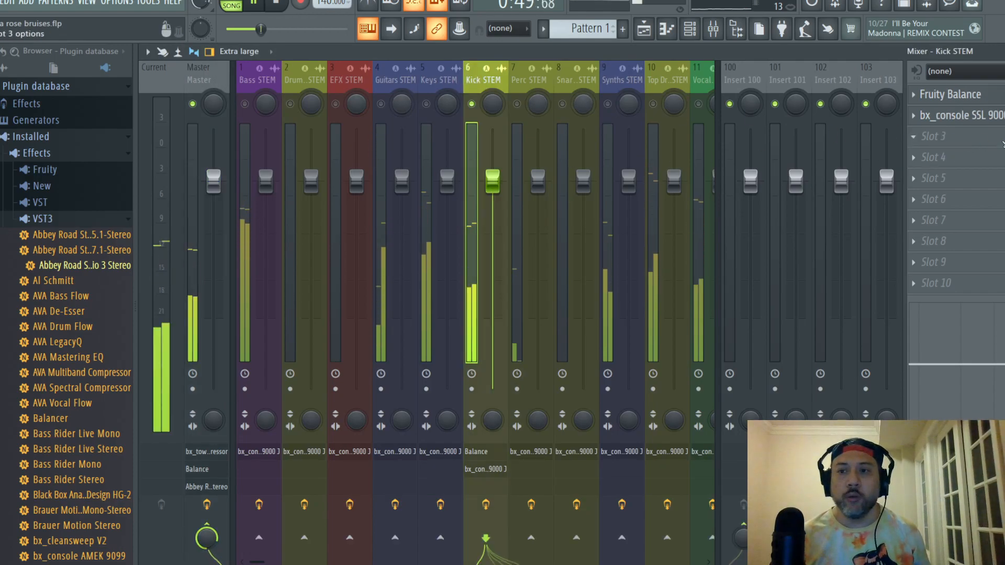
left_click(957, 116)
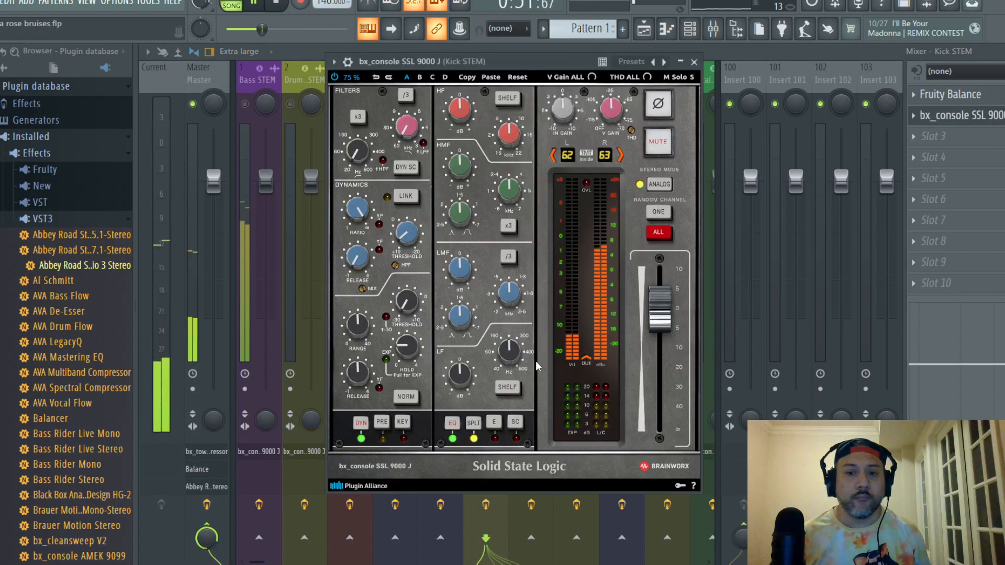
scroll(513, 351, "down", 9)
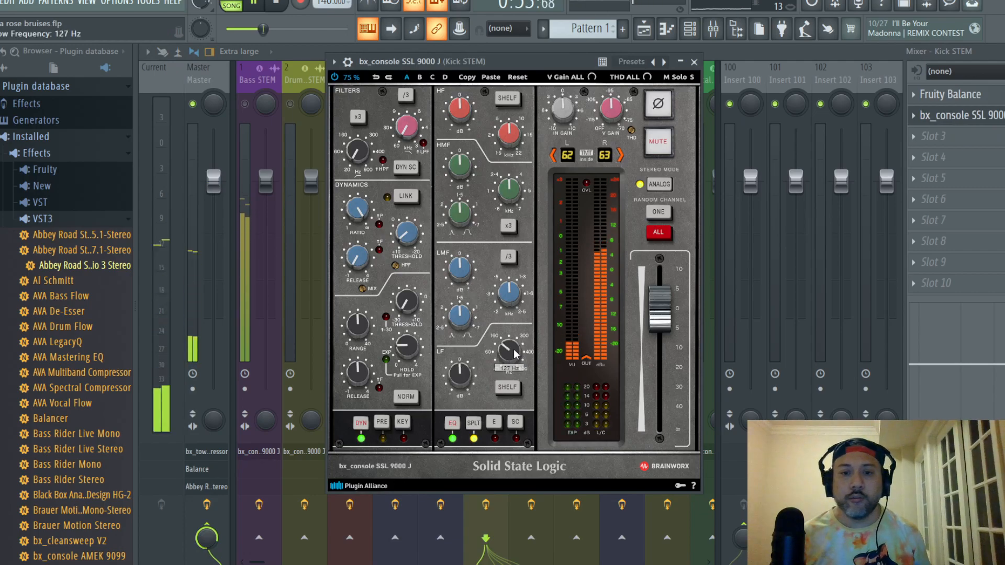
scroll(458, 373, "up", 2)
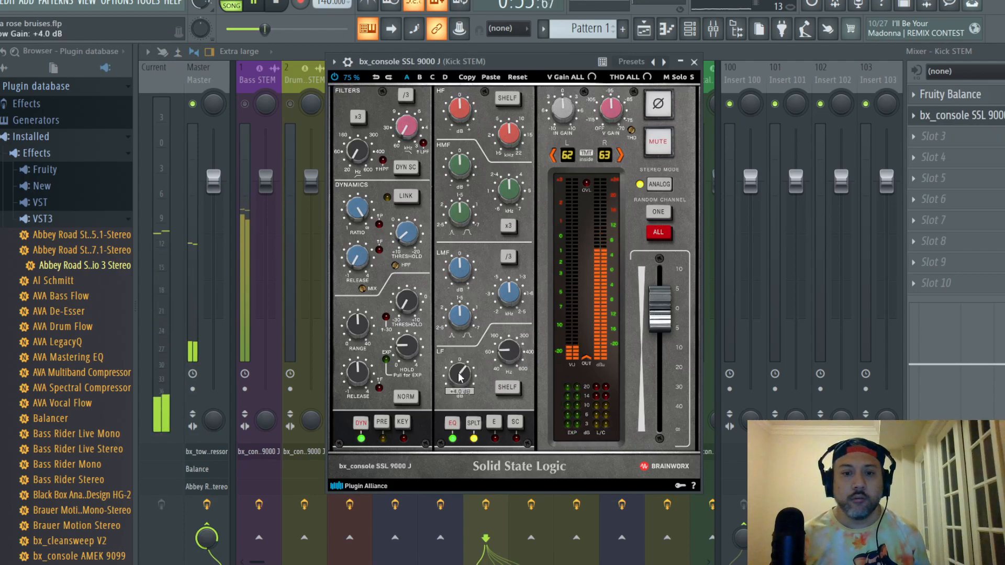
scroll(458, 268, "up", 1)
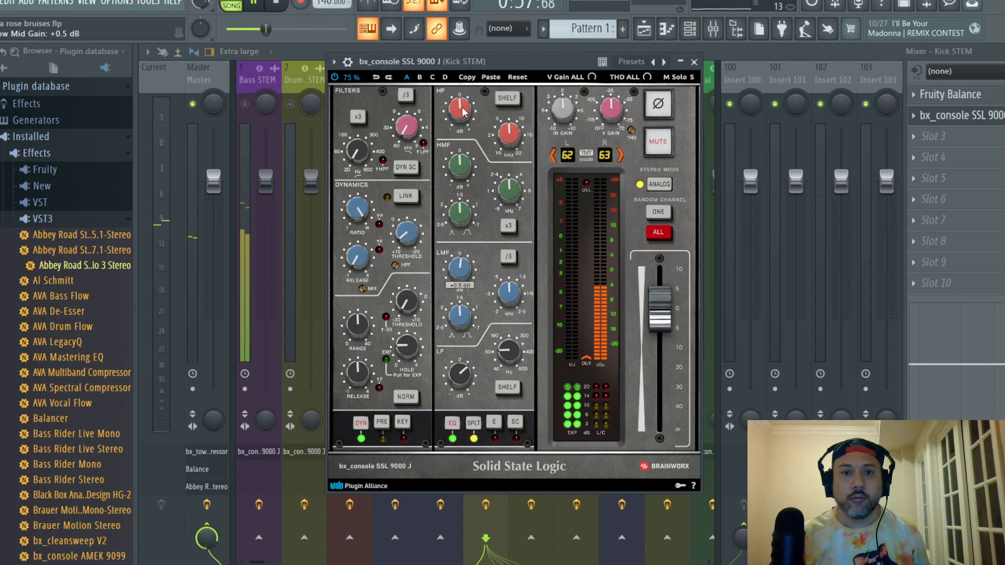
- Set the Kick STEM's HF gain to +2.0 dB and HMF gain to +1.0 dB, and close the plugin
scroll(458, 113, "up", 4)
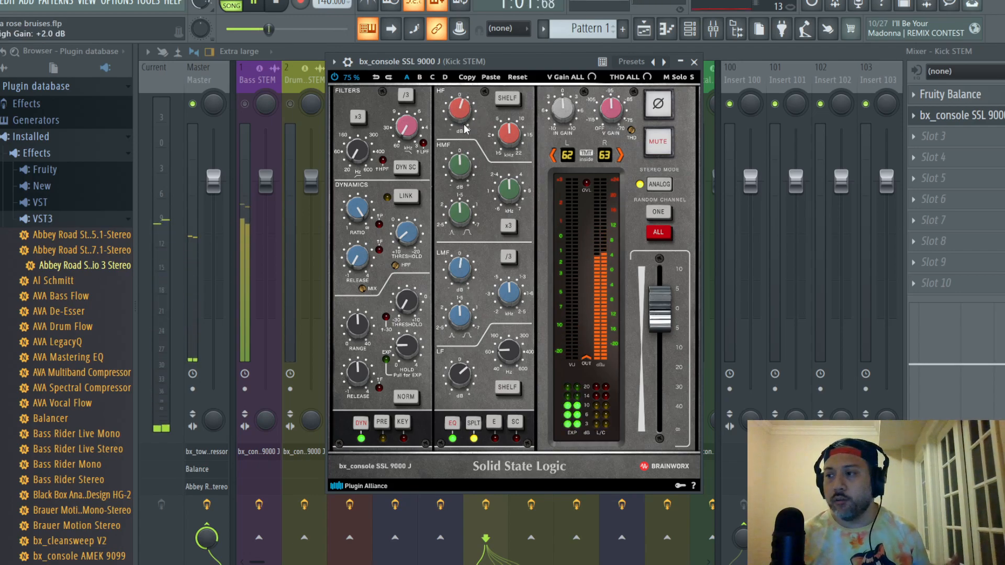
scroll(459, 165, "up", 2)
scroll(463, 165, "down", 2)
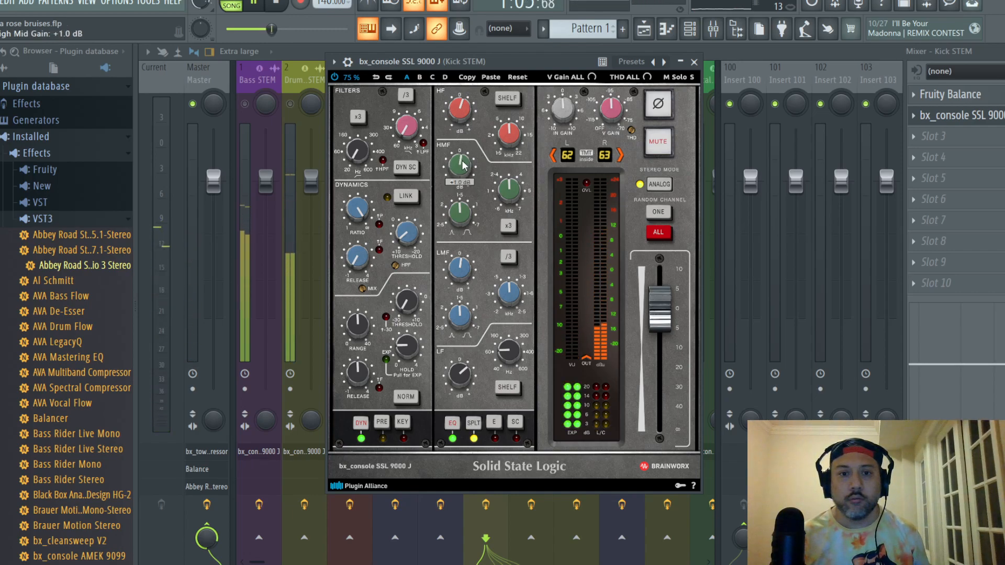
scroll(463, 165, "up", 1)
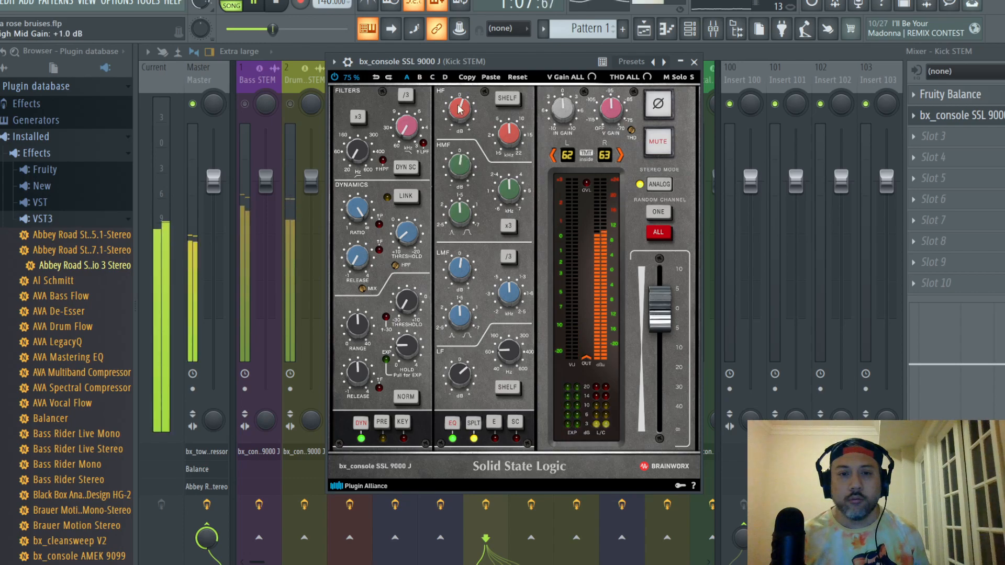
left_click(694, 62)
- Raise the Master track's Fruity Balance volume to about -0.3 dB, and close it along with Abbey Road Studio 3
left_click(959, 136)
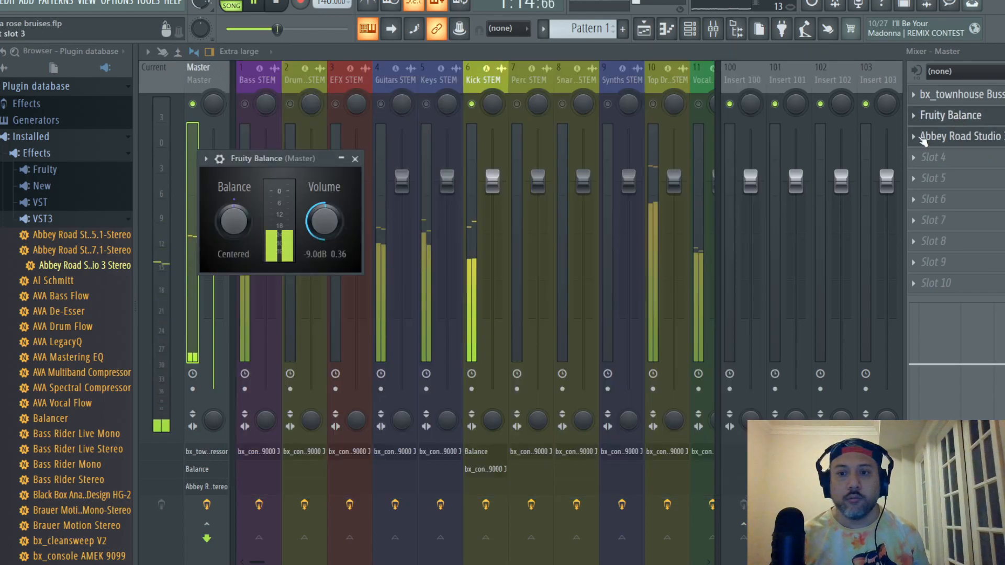
left_click(949, 115)
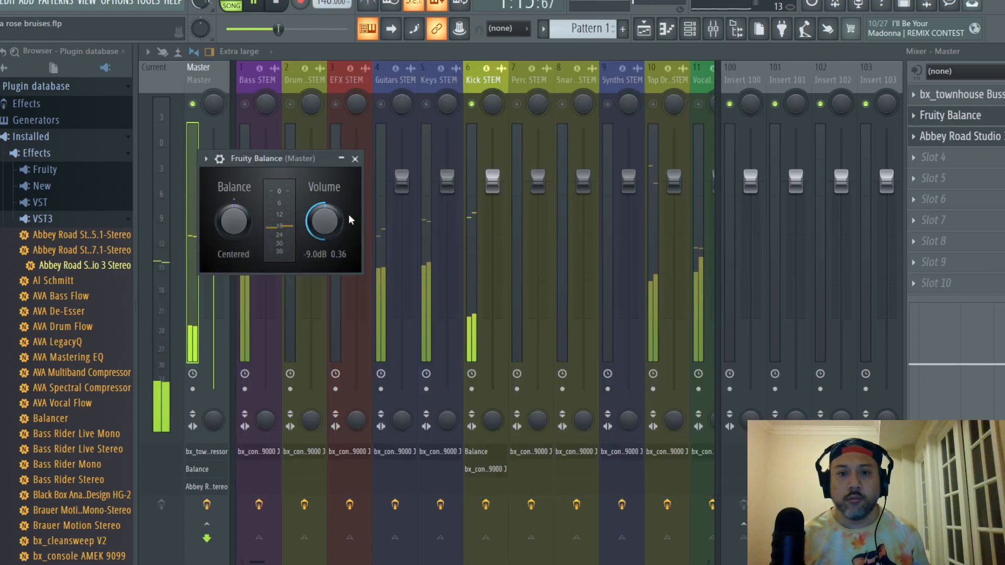
left_click(1004, 51)
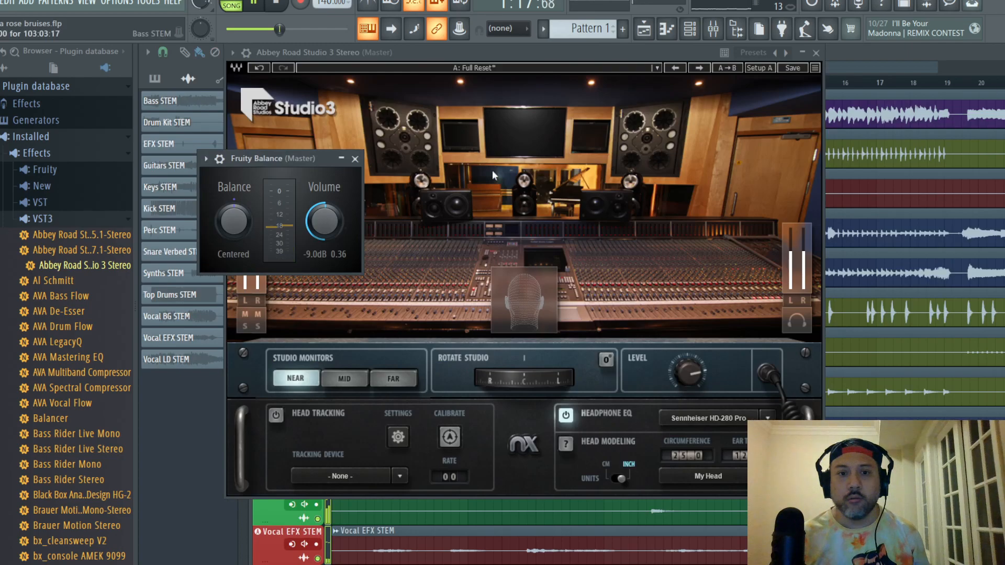
left_click_drag(324, 219, 324, 214)
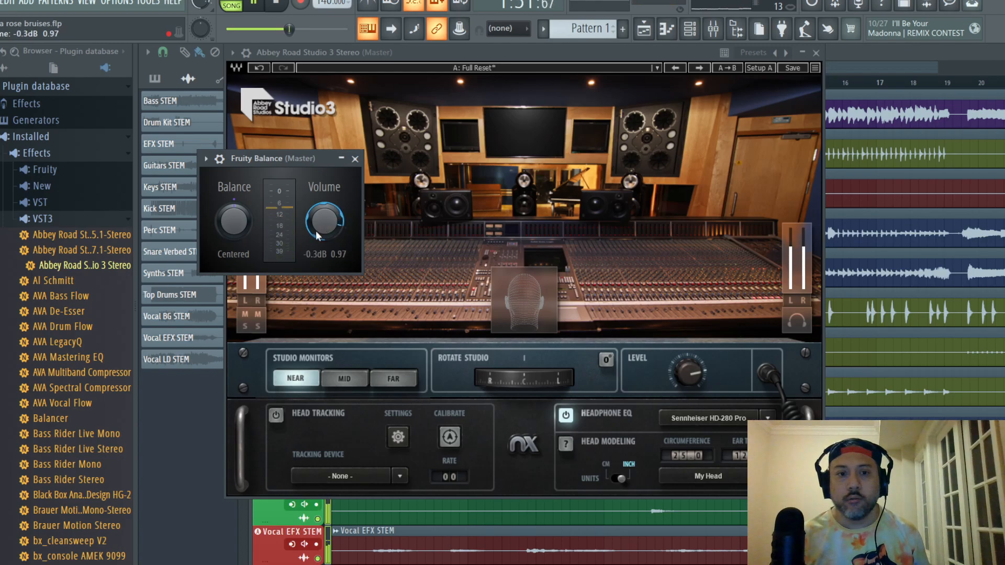
left_click(355, 158)
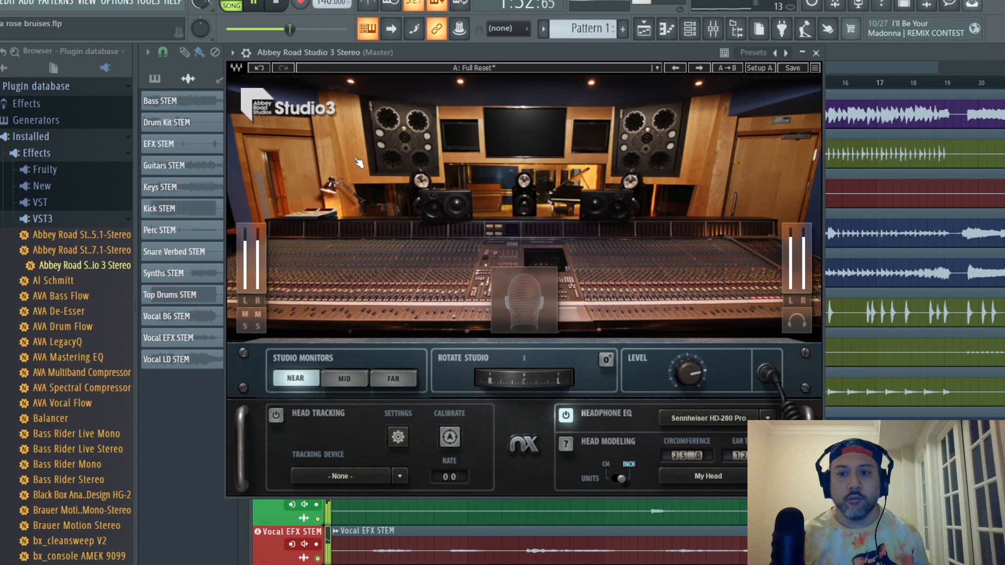
left_click(817, 53)
- Return to the mixer, unmute the Bass STEM and lower its fader to about -14.8 dB
left_click(713, 29)
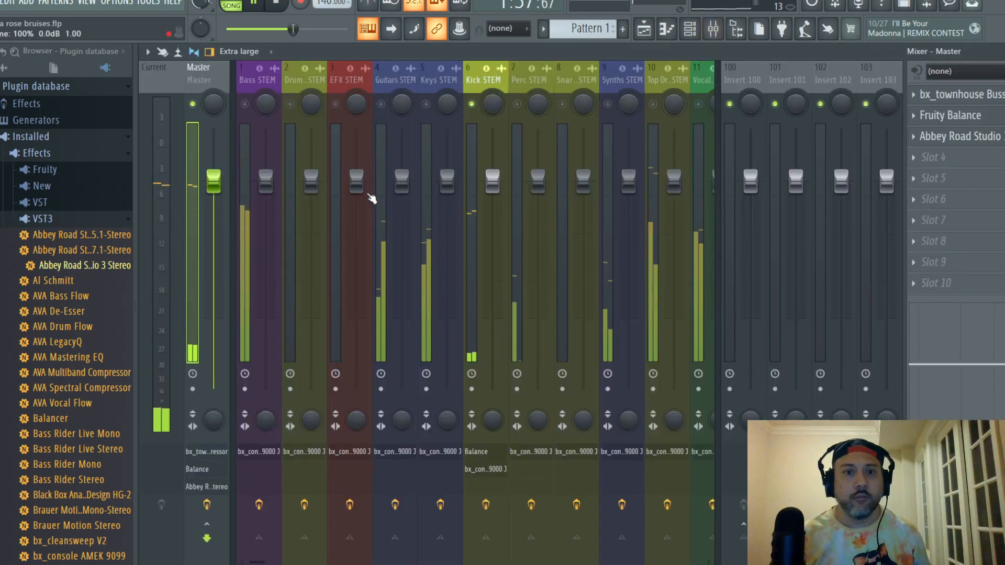
left_click(245, 104)
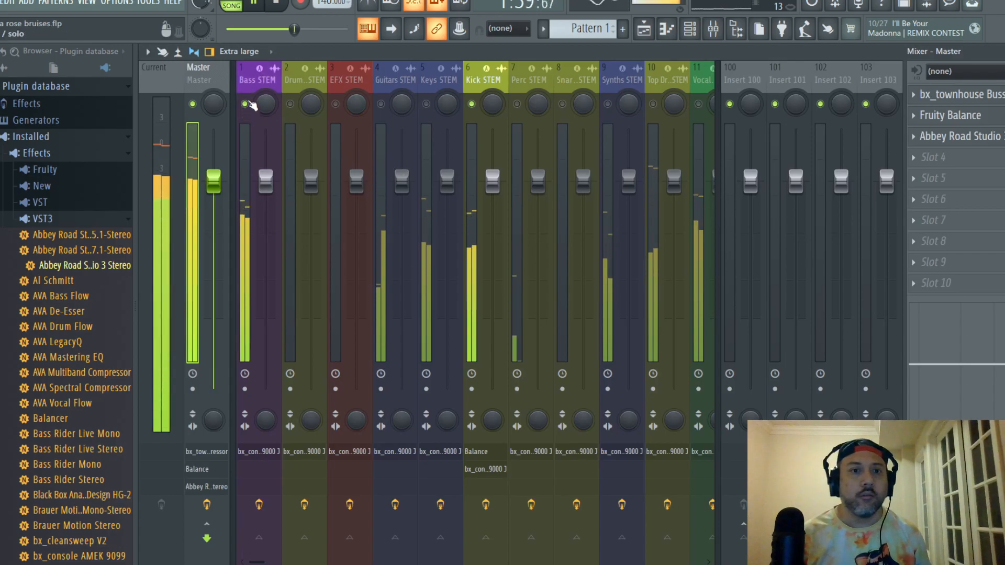
left_click_drag(266, 181, 259, 279)
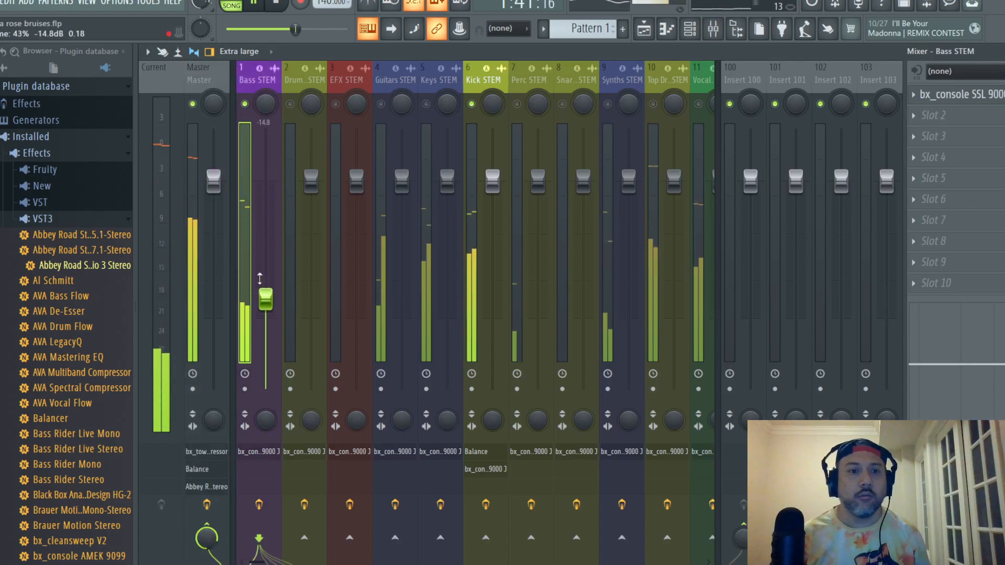
- Stop playback, add a Fruity Limiter to the fourth effect slot of the Master track and close its window
left_click(206, 84)
key("space")
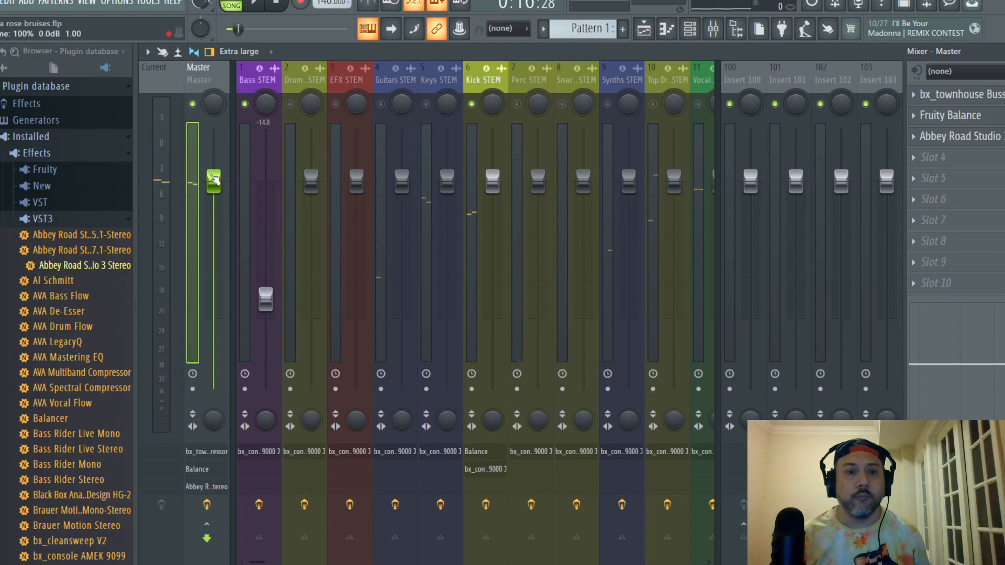
left_click(932, 157)
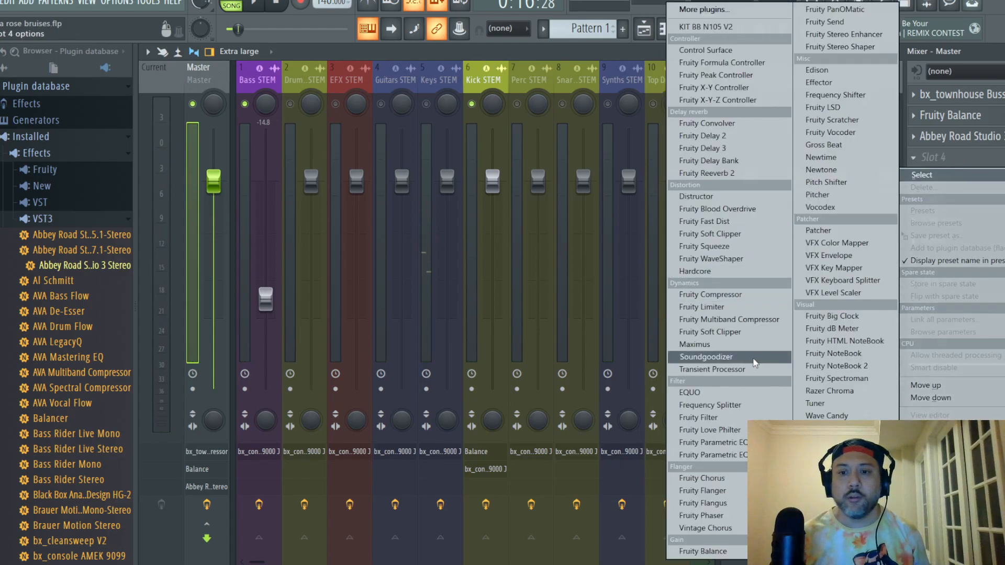
left_click(725, 308)
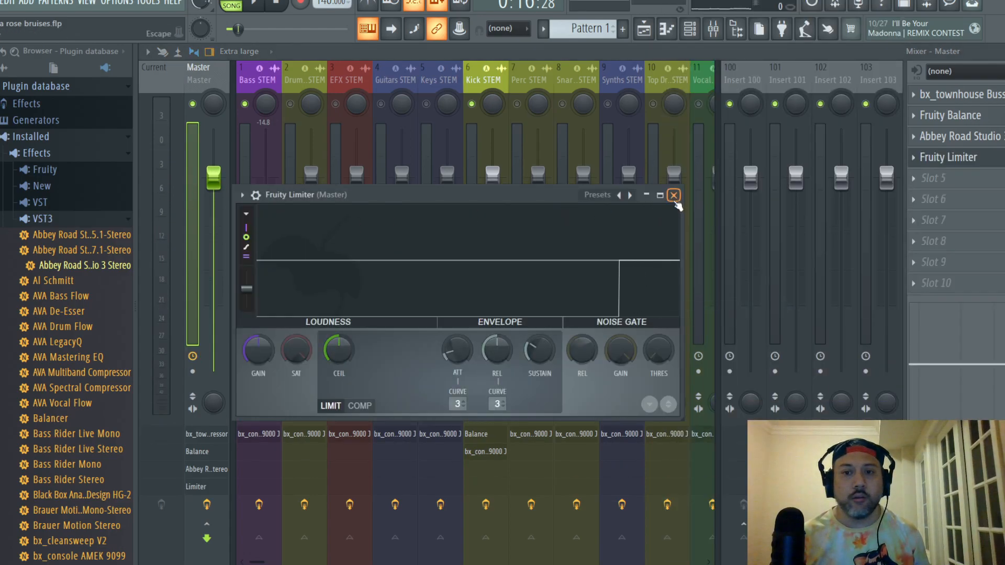
left_click(733, 195)
- Restart playback and raise the Bass STEM's fader to about -11 dB
left_click(242, 126)
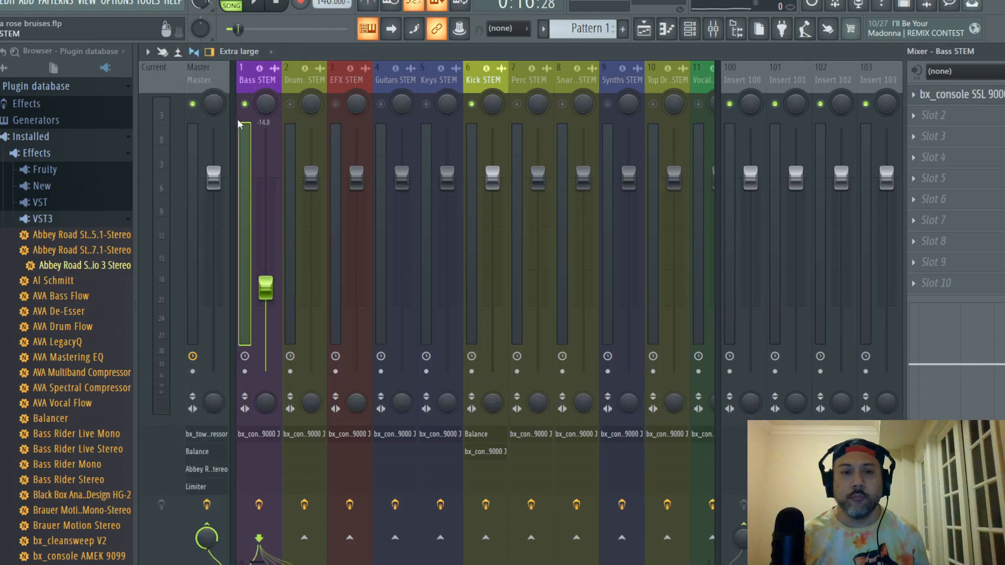
left_click(215, 82)
left_click(264, 82)
key("space")
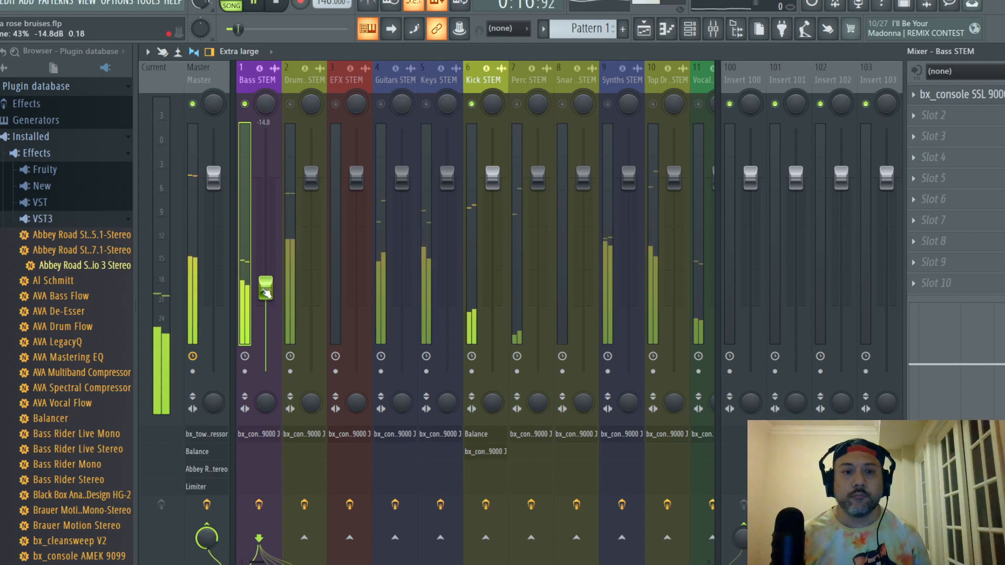
left_click_drag(267, 286, 267, 260)
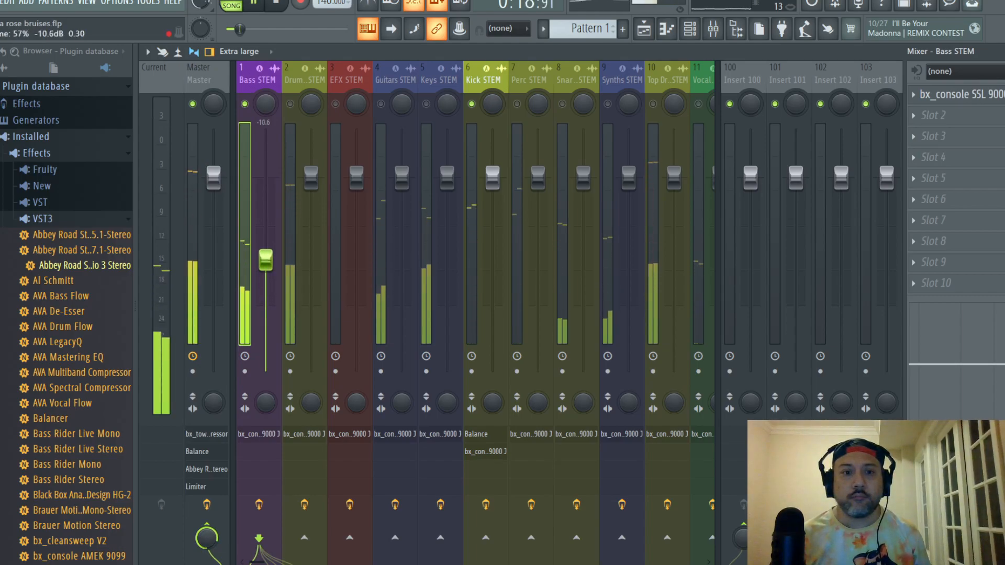
- Set the compressor on the Bass STEM's bx_console SSL 9000 J to a 12:1 ratio and a +9.0 dB threshold, and close the plugin
left_click(949, 94)
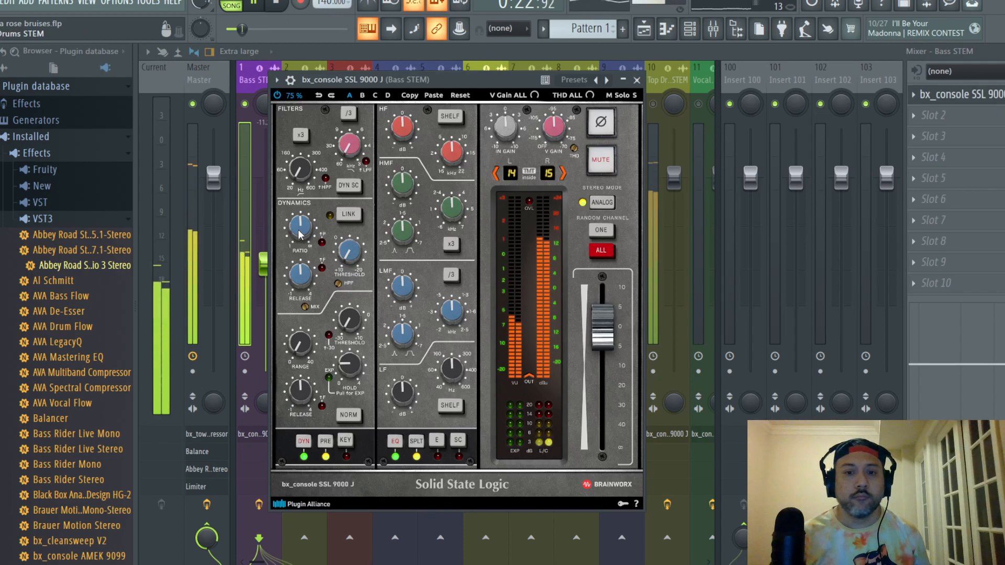
left_click_drag(299, 230, 299, 227)
scroll(300, 231, "up", 8)
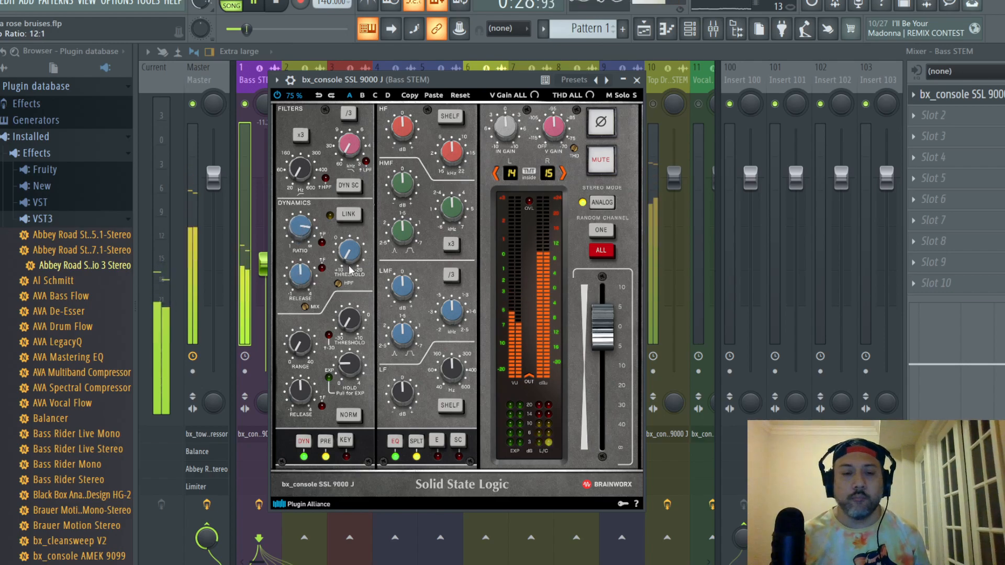
left_click_drag(349, 260, 353, 257)
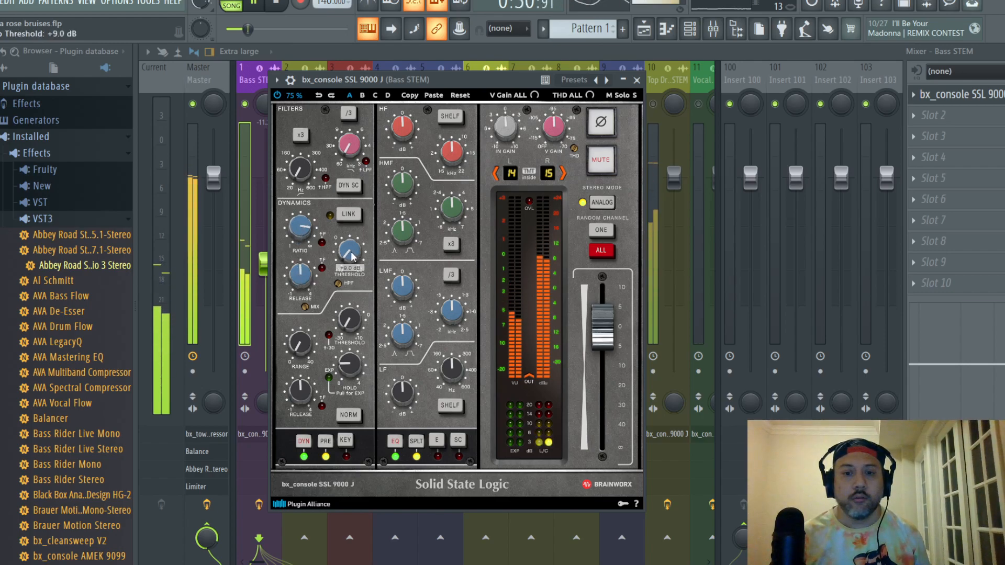
left_click(637, 80)
- Add a Fruity Balance to the Bass STEM and place it ahead of the bx_console SSL 9000 J
left_click(933, 115)
mouse_move(921, 133)
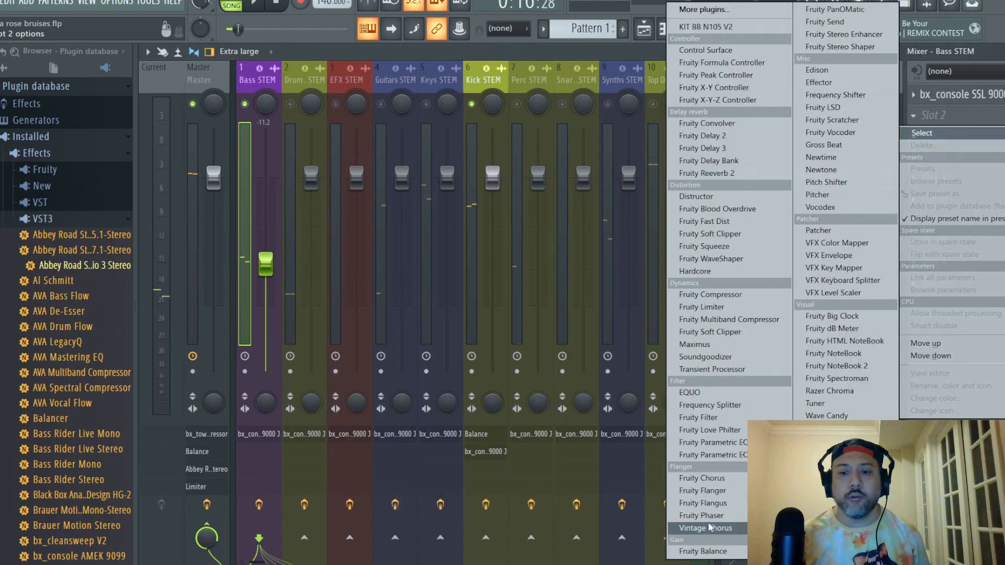
left_click(710, 552)
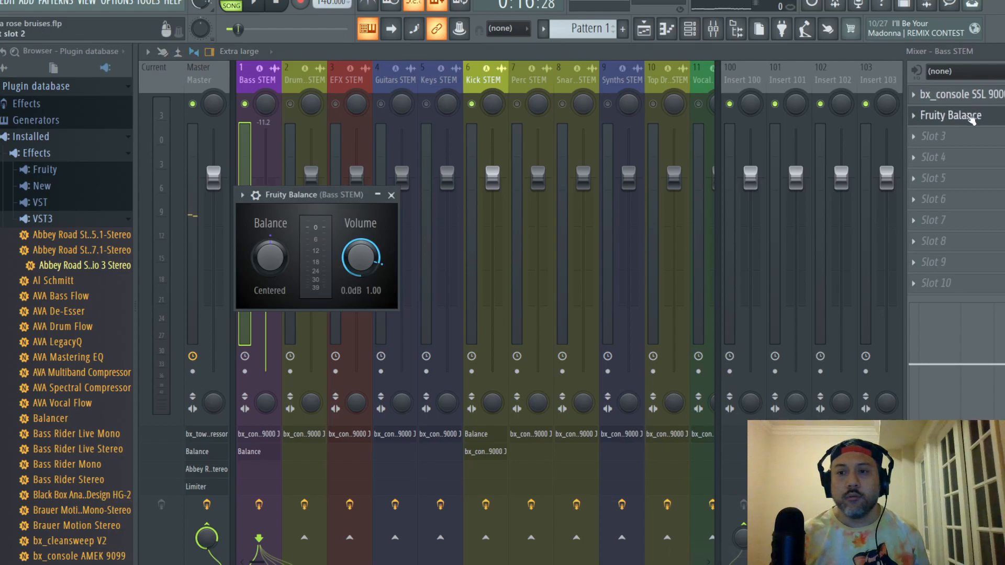
left_click_drag(971, 119, 969, 97)
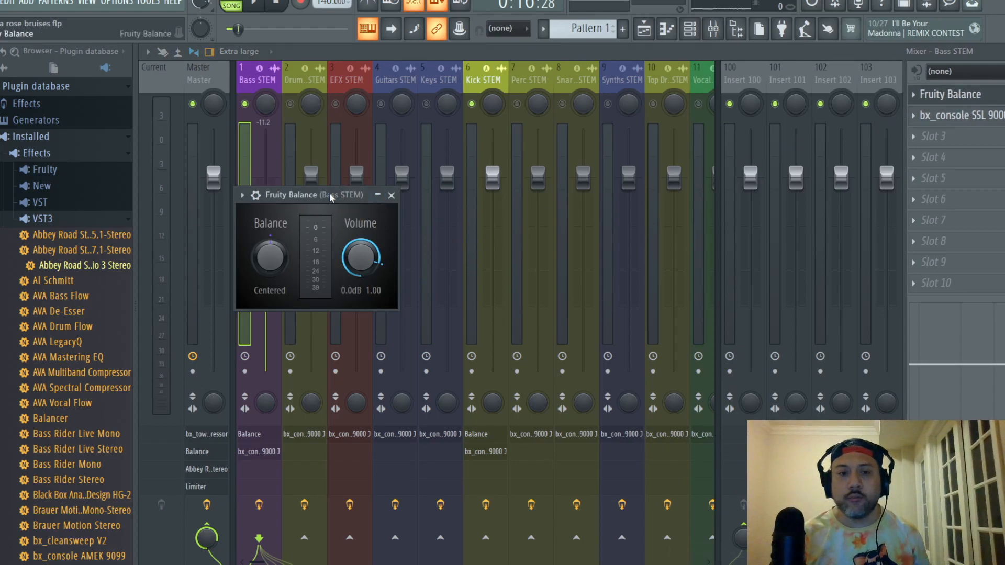
- Lower the Bass STEM's Fruity Balance volume to about -4.4 dB during playback and close its window
left_click_drag(329, 197, 472, 180)
key("space")
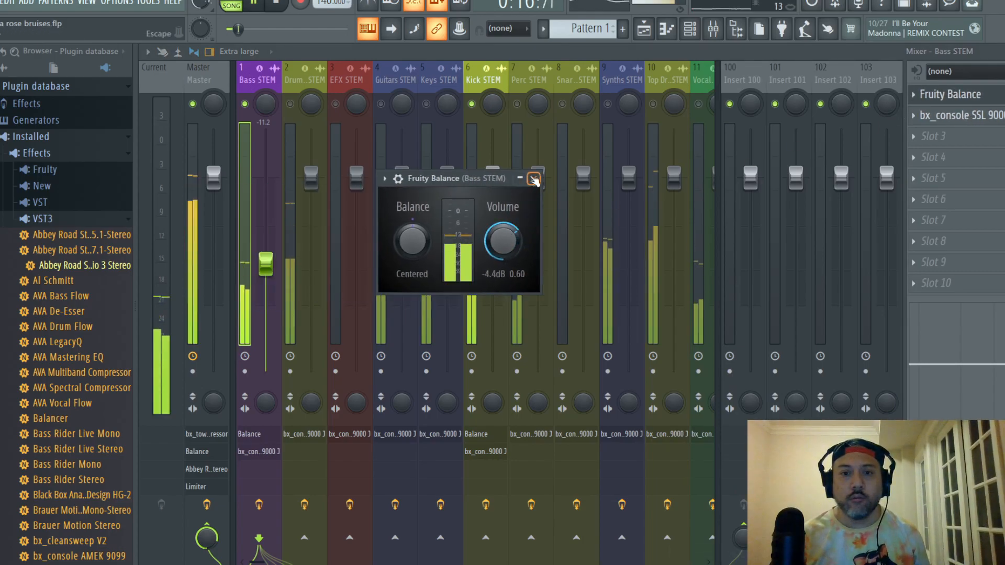
left_click_drag(508, 228, 508, 233)
left_click(533, 179)
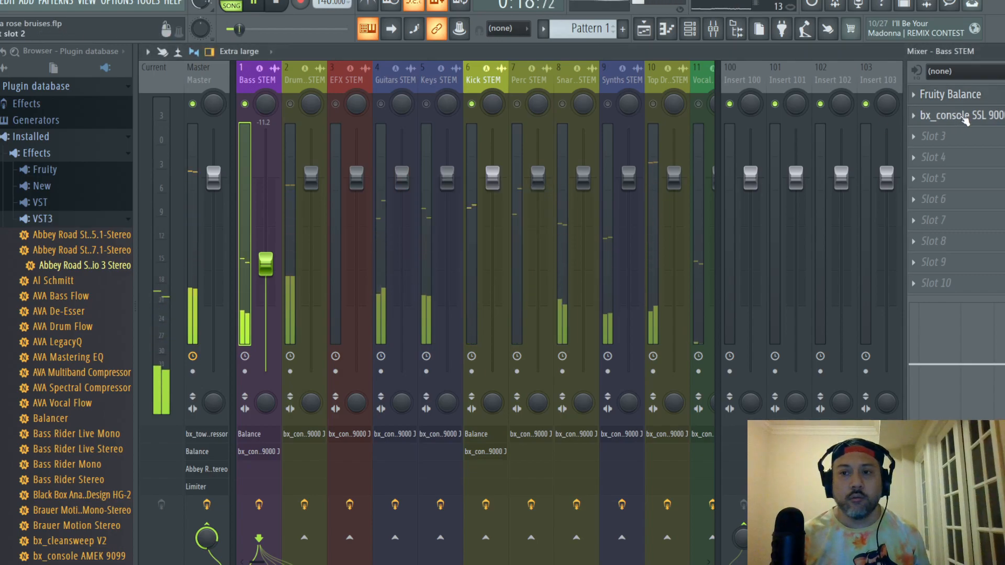
- On the Bass STEM's bx_console SSL 9000 J, set the compressor threshold to +7.0 dB, gate range to -20.0 dB and dynamics position to Post EQ
left_click(958, 115)
left_click_drag(354, 253, 355, 264)
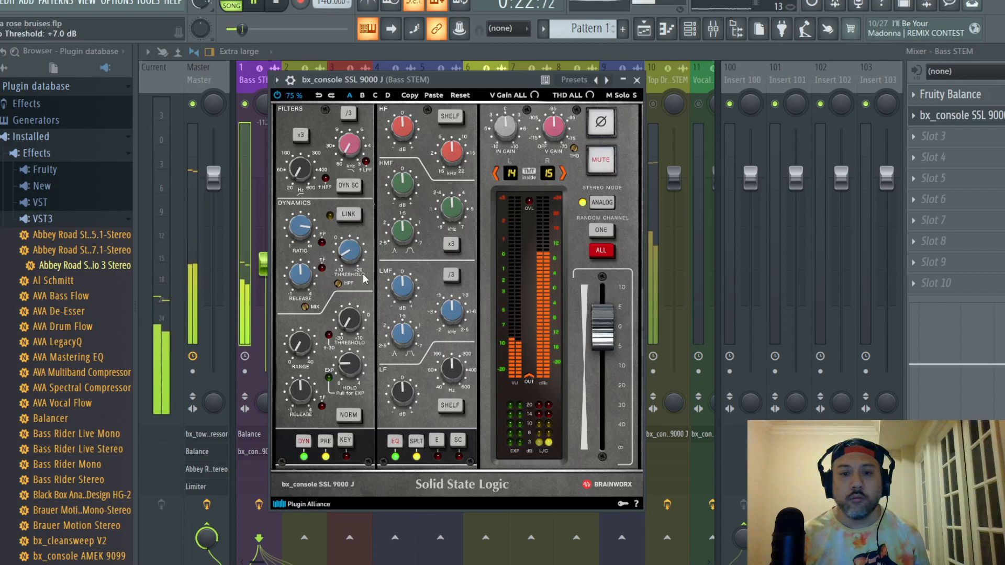
left_click_drag(321, 353, 321, 361)
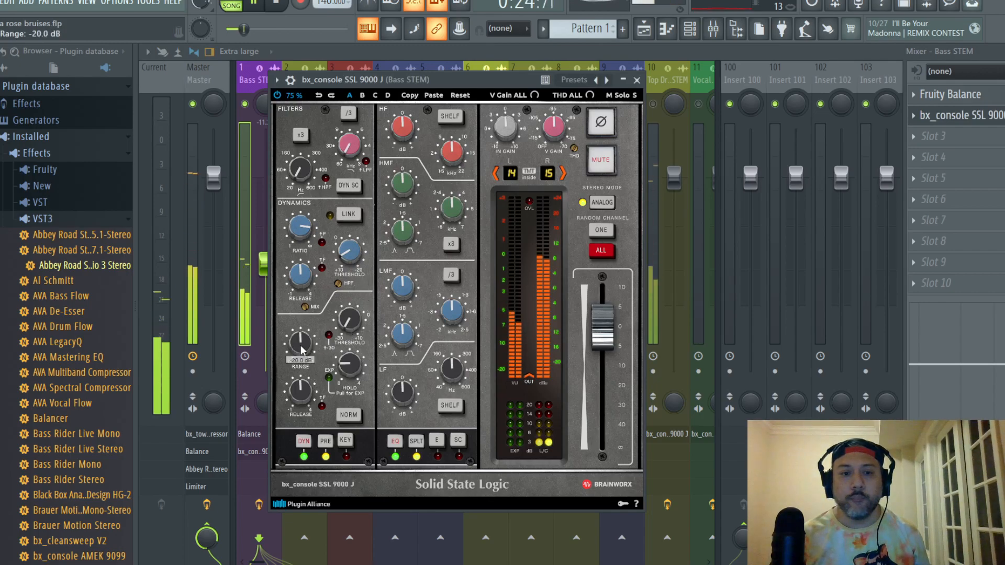
left_click(325, 443)
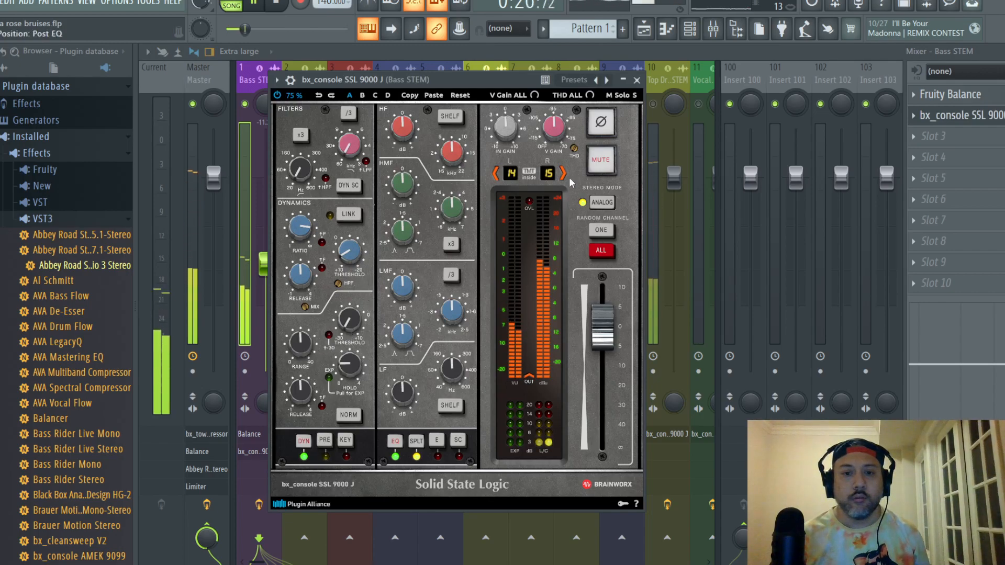
- Lower the Bass STEM's LF frequency, boost its LF gain and set its LMF gain to +0.5 dB
left_click_drag(446, 368, 407, 380)
left_click_drag(402, 183, 401, 180)
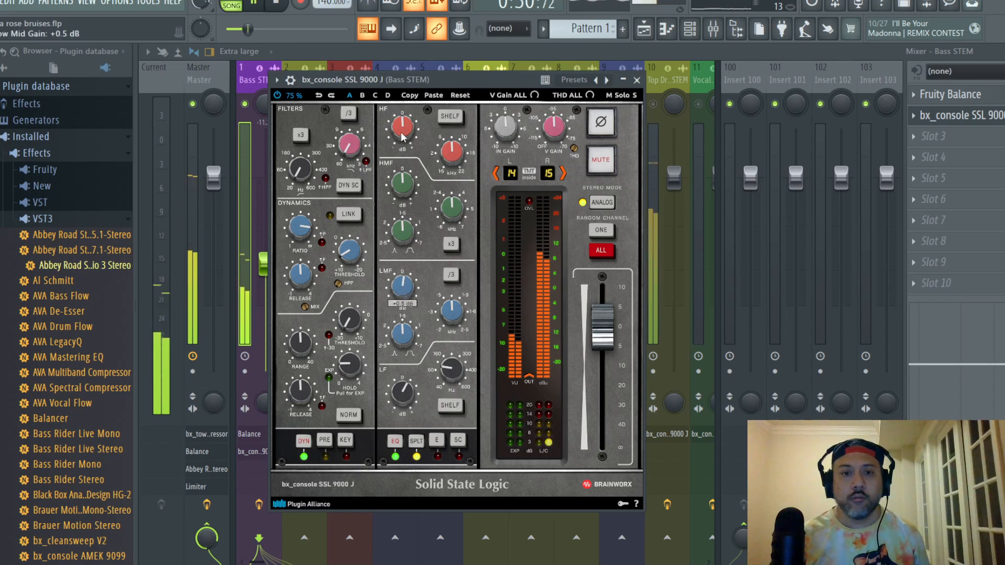
- Review the Kick STEM's bx_console SSL 9000 J settings and close its window
left_click(957, 115)
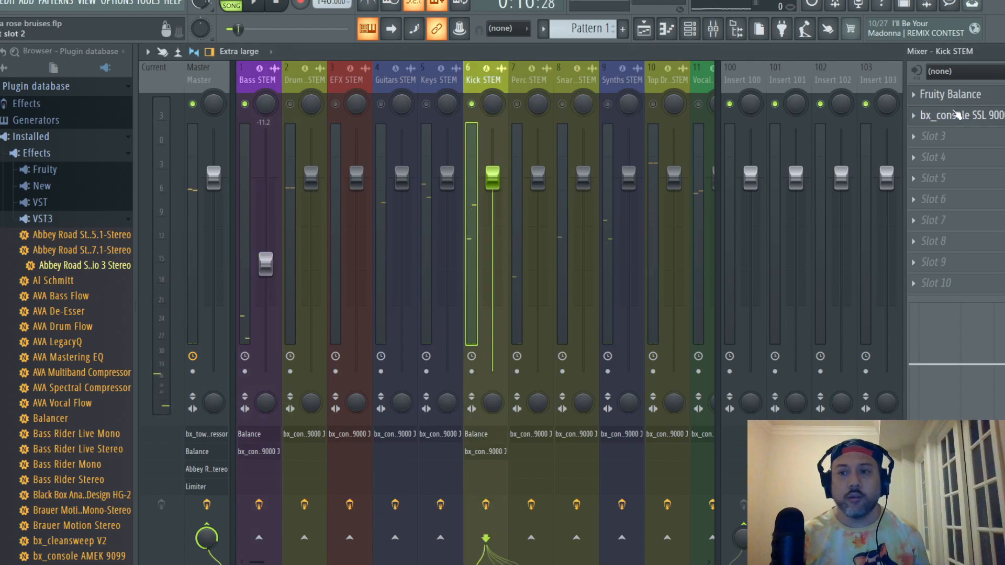
left_click(956, 116)
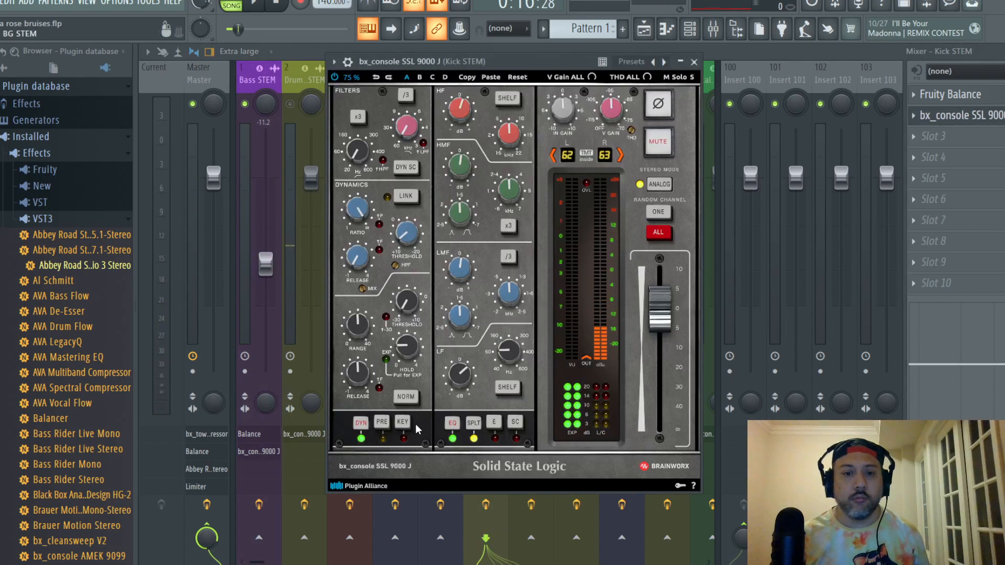
left_click(693, 62)
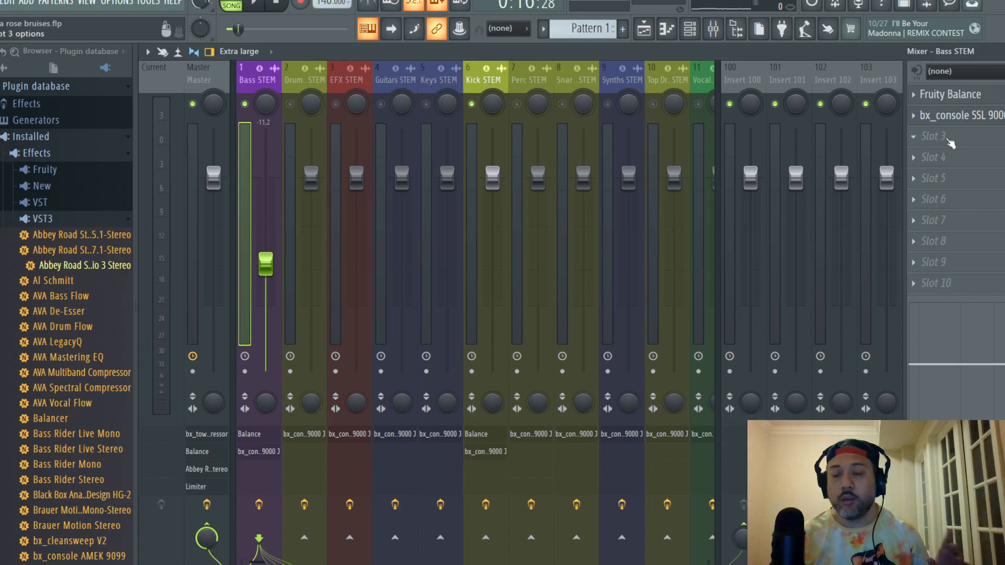
- Set the Bass STEM console's HF gain to -2.0 dB and raise its mixer fader to -8.9 dB
left_click(977, 116)
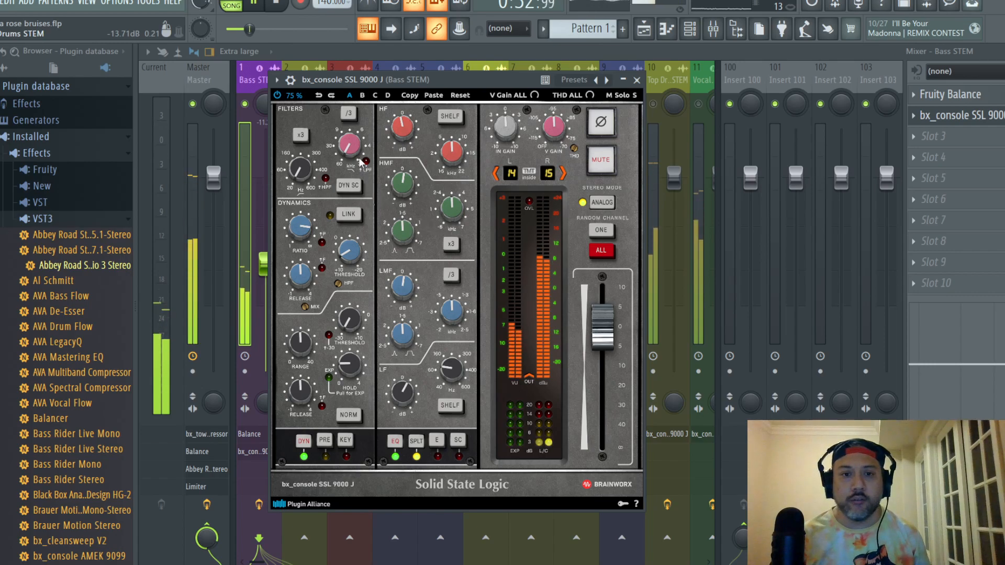
scroll(401, 132, "down", 2)
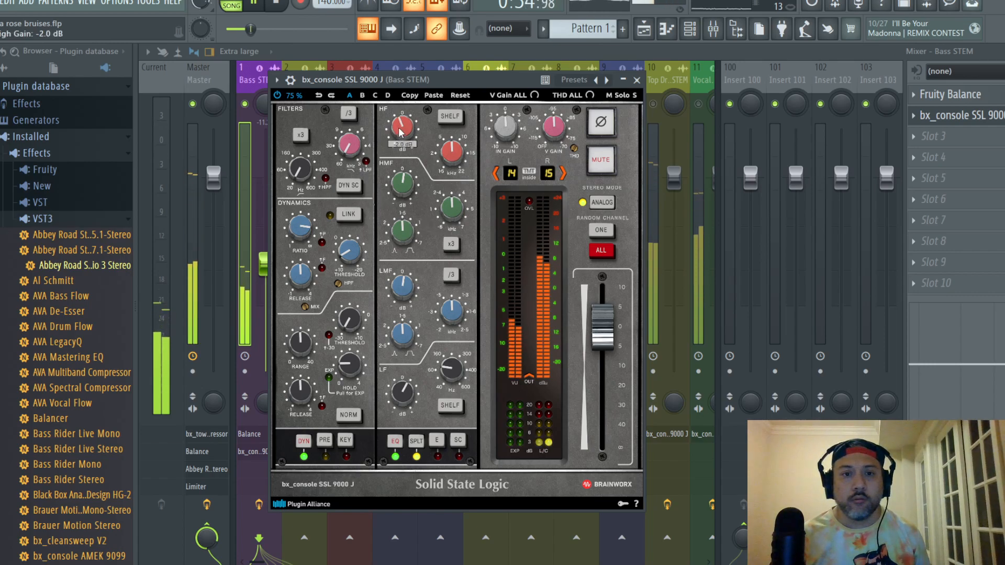
left_click(636, 81)
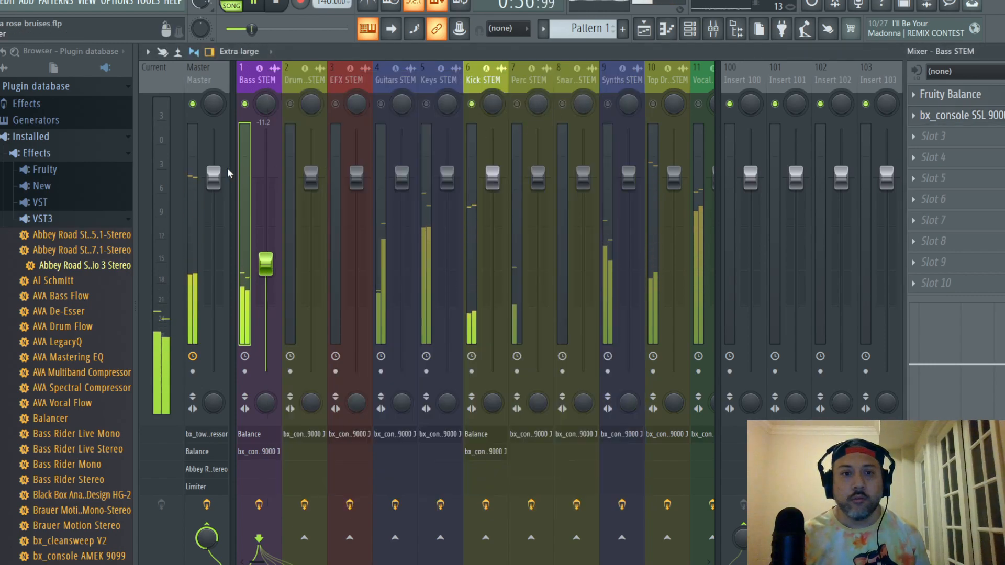
mouse_move(266, 266)
left_mouse_down()
mouse_move(265, 295)
mouse_move(265, 251)
left_mouse_up()
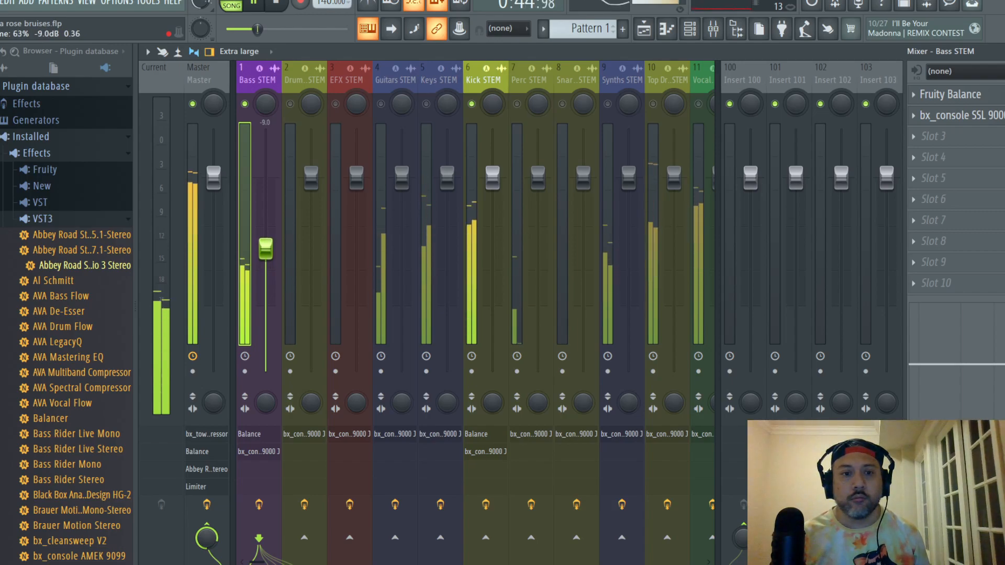
left_click_drag(266, 251, 265, 249)
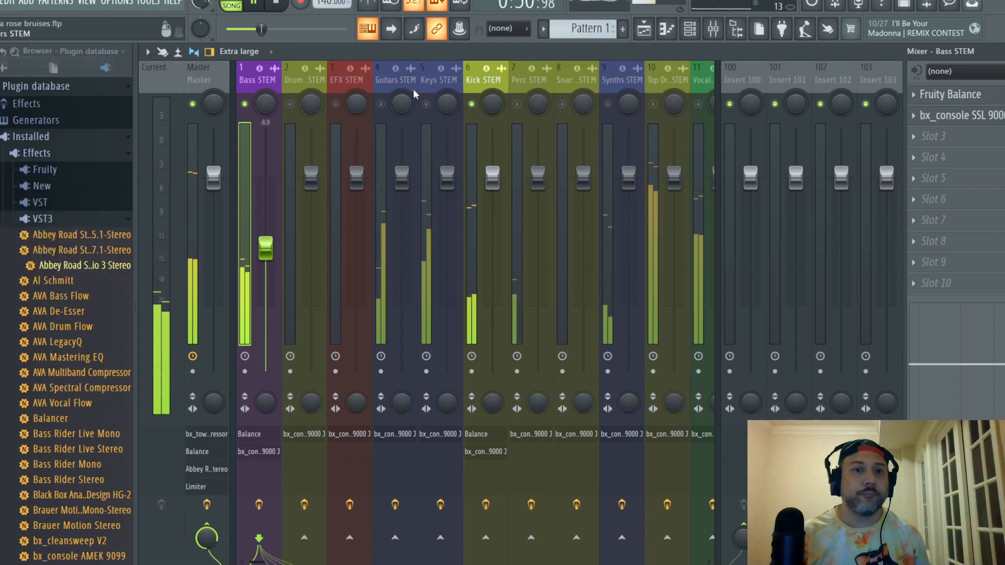
- Check in the Playlist where the Snare Verbed STEM and other drum stems play, and return to the mixer with playback running
left_click(568, 109)
key("space")
key("F5")
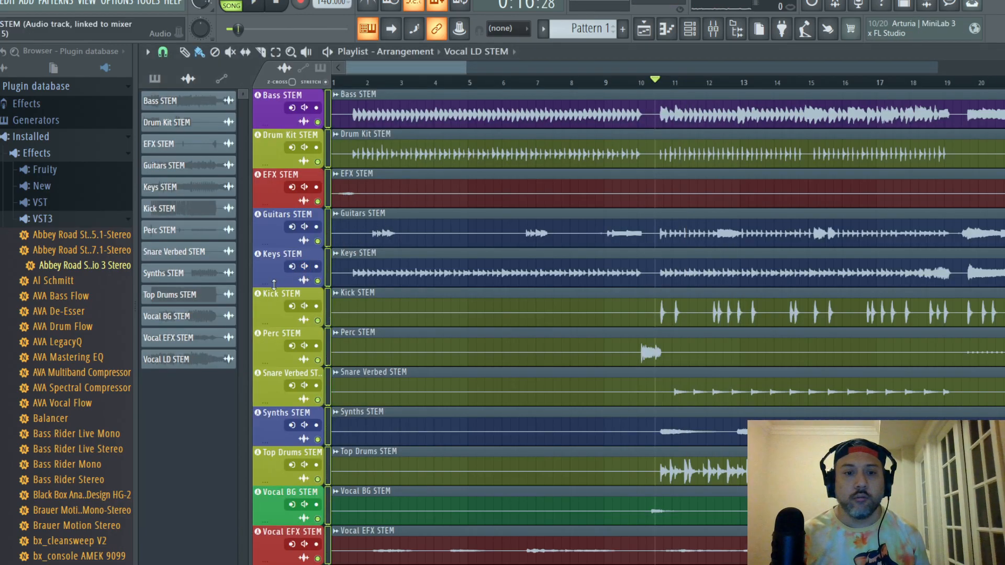
left_click_drag(438, 65, 470, 59)
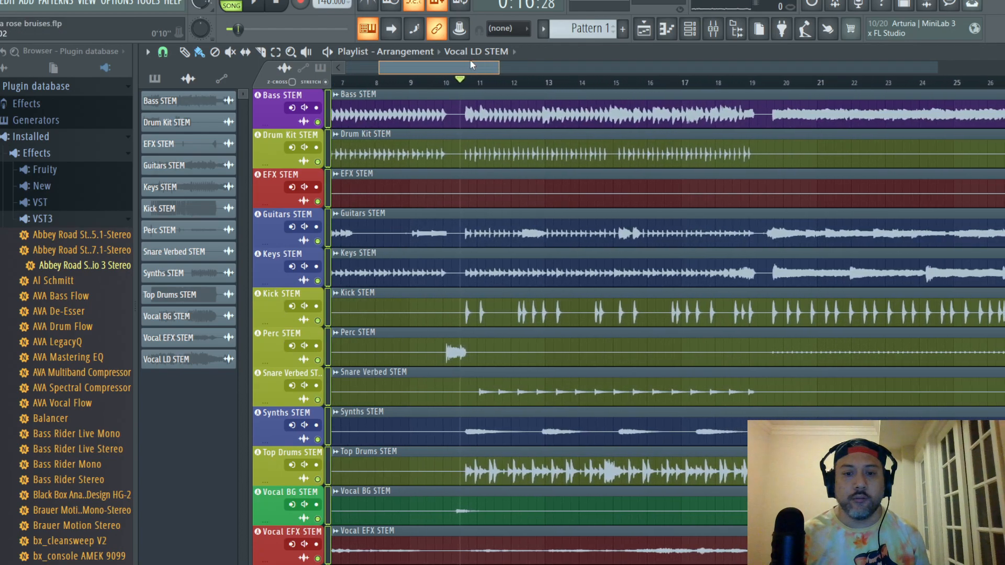
key("space")
left_click(727, 32)
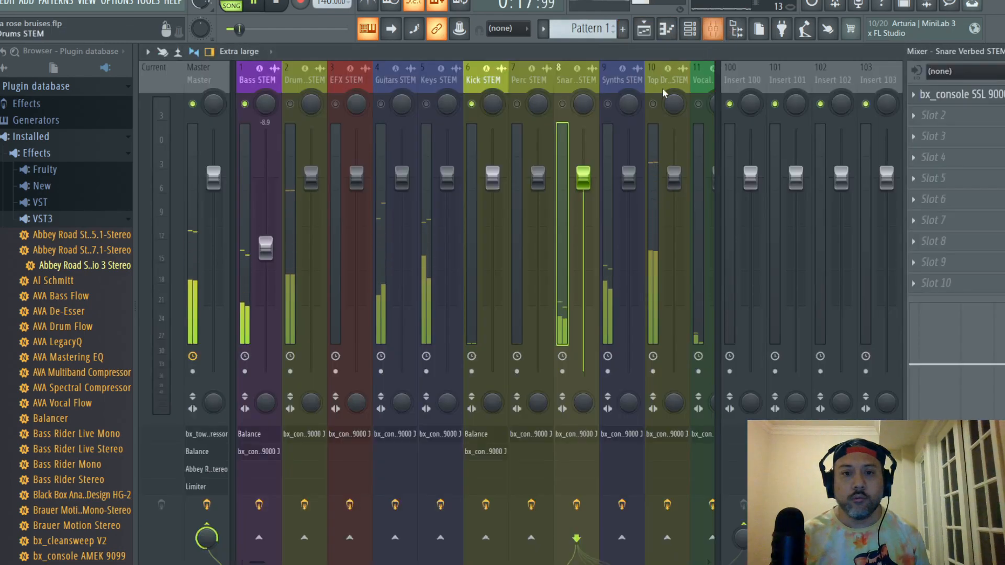
- Unmute the Snare Verbed STEM and lower its fader to -9.5 dB during playback
left_click(572, 87)
left_click_drag(583, 177, 582, 253)
key("space")
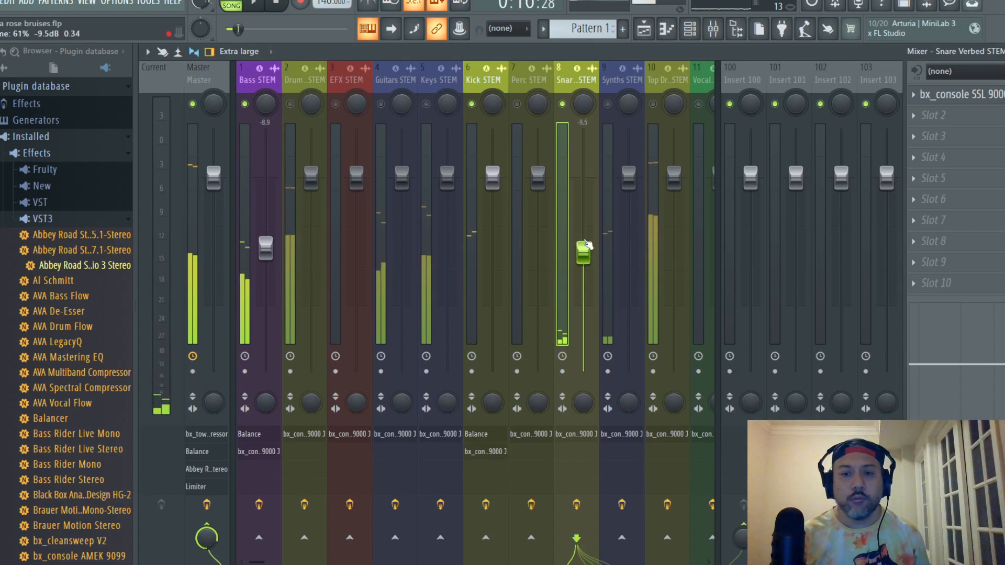
- On the Snare Verbed STEM's bx_console SSL 9000 J, shorten the compressor release and set the threshold to +3.0 dB and gate range to -20.0 dB
left_click(969, 97)
left_click_drag(347, 138, 416, 80)
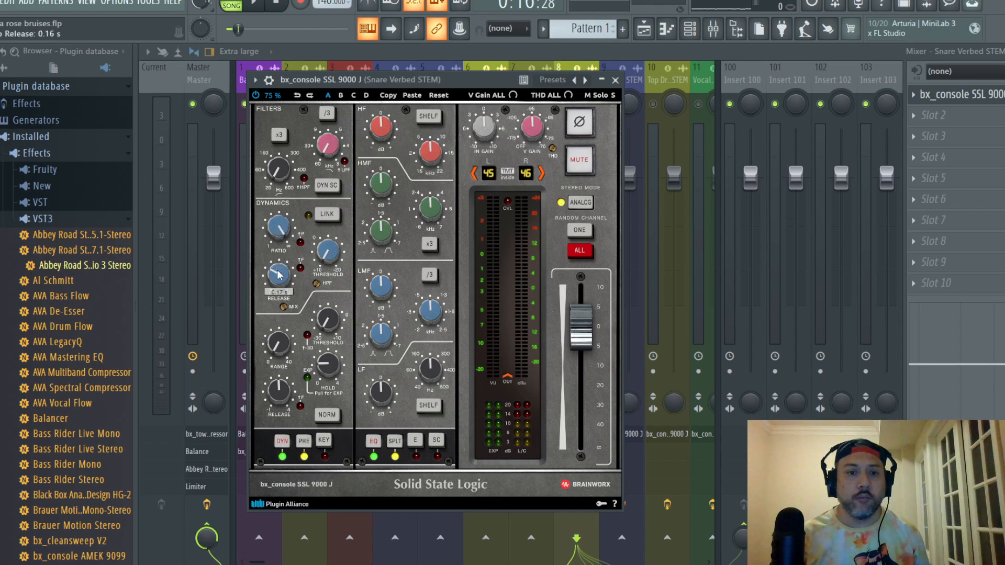
scroll(327, 254, "down", 2)
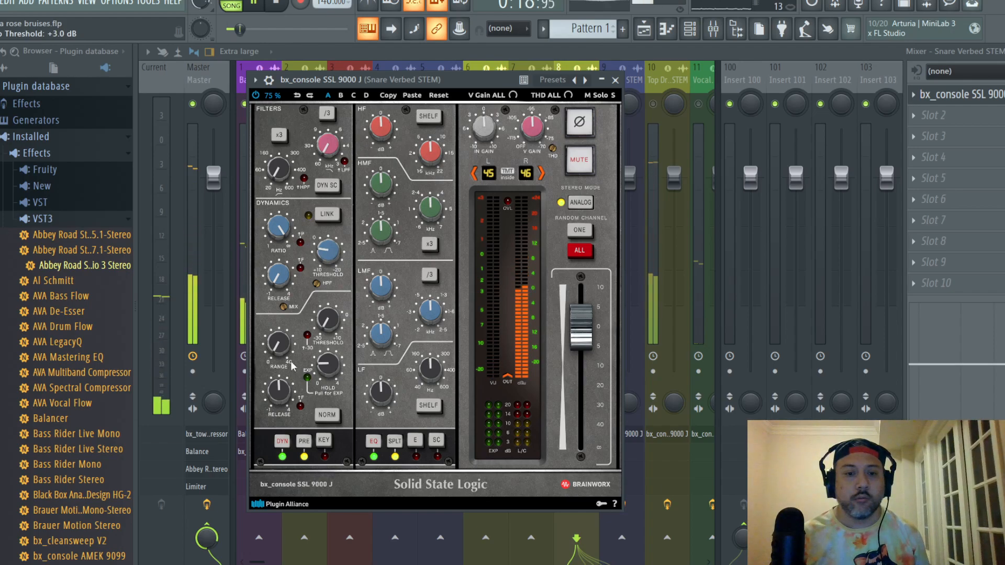
scroll(276, 344, "down", 2)
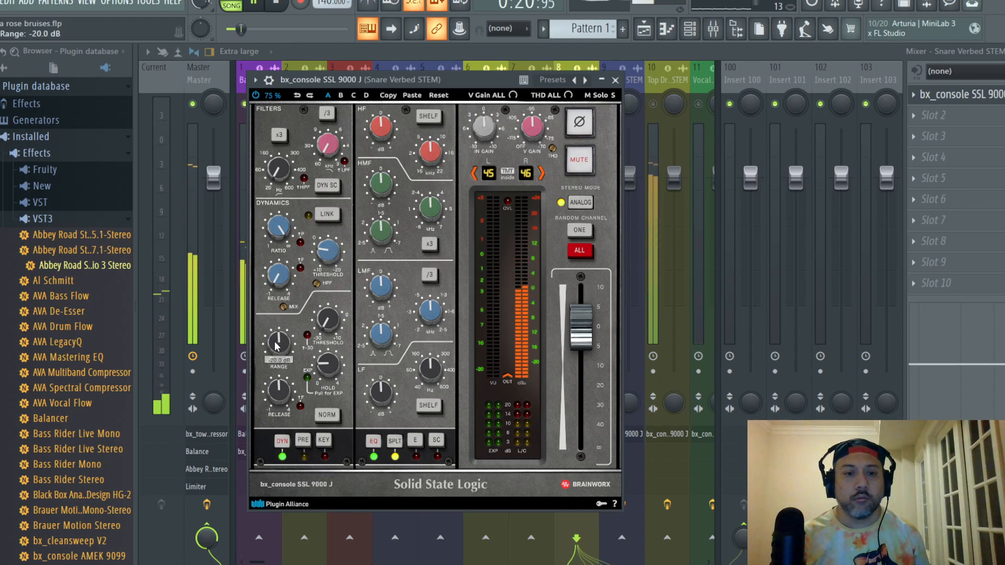
- Cut the Snare Verbed STEM's LF gain slightly, set its HF gain to +4.0 dB and close the console window
scroll(380, 126, "down", 2)
scroll(381, 285, "up", 1)
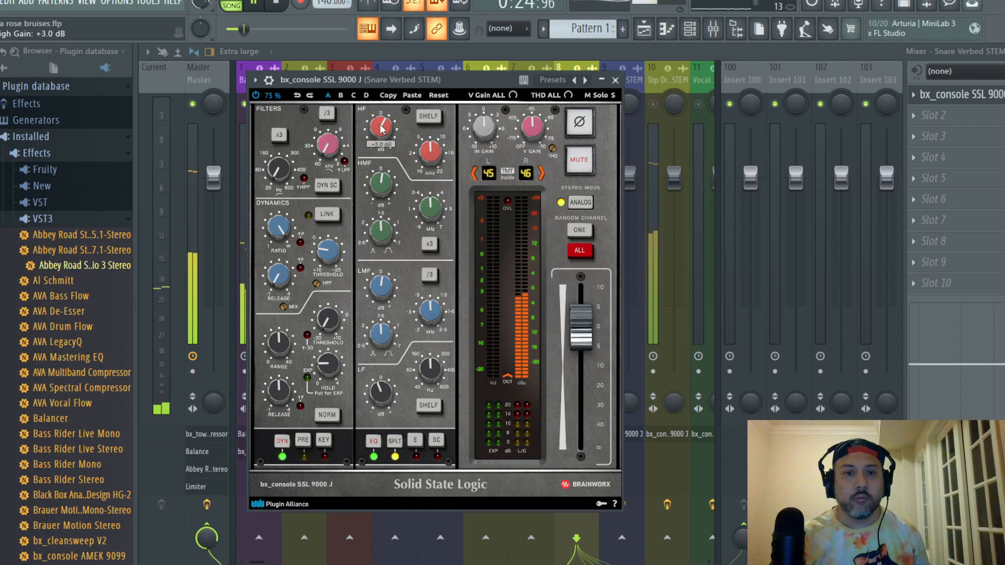
scroll(382, 135, "up", 4)
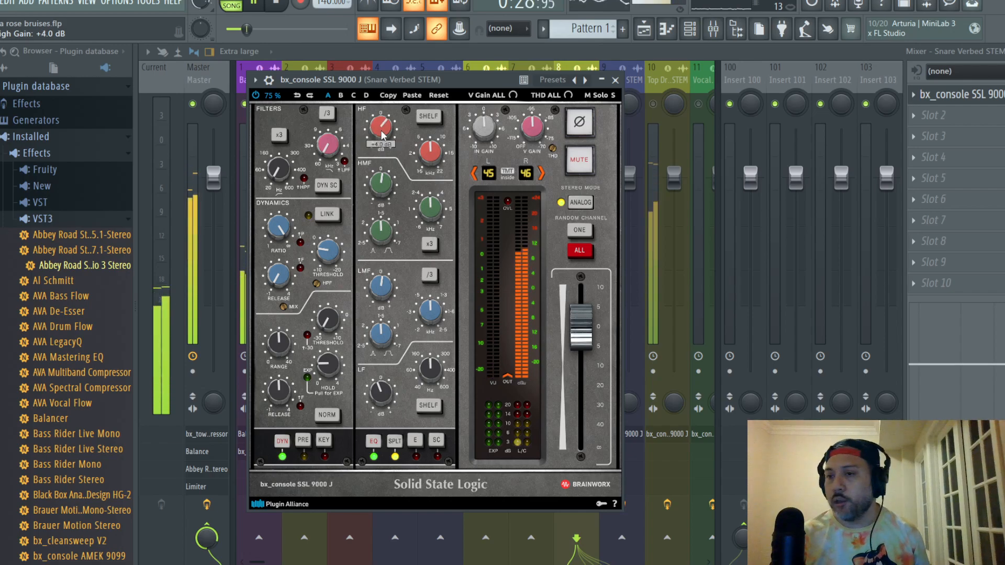
left_click(615, 80)
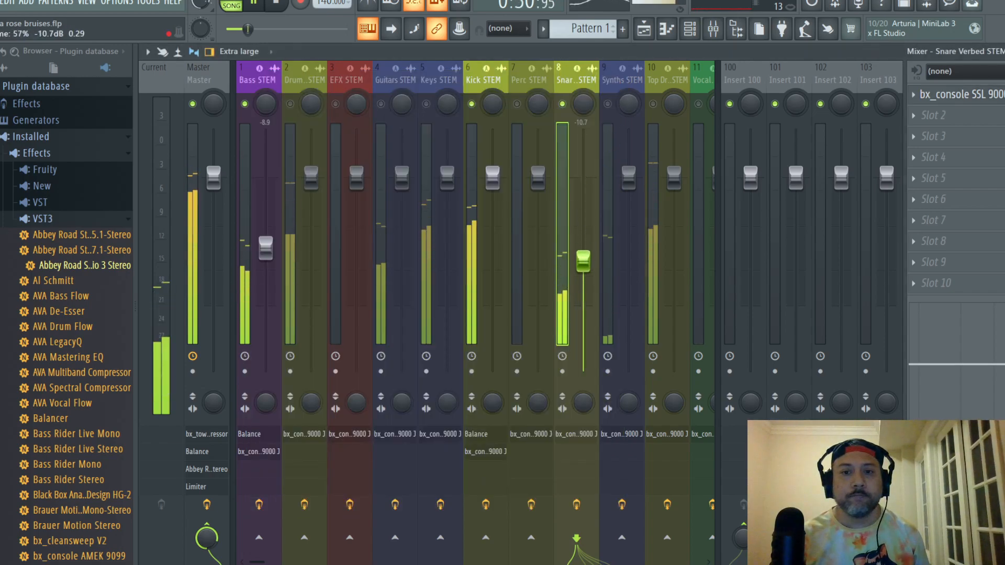
- Lower the Snare Verbed STEM's fader to -12.3 dB and stop playback
scroll(575, 209, "down", 3)
scroll(583, 269, "up", 1)
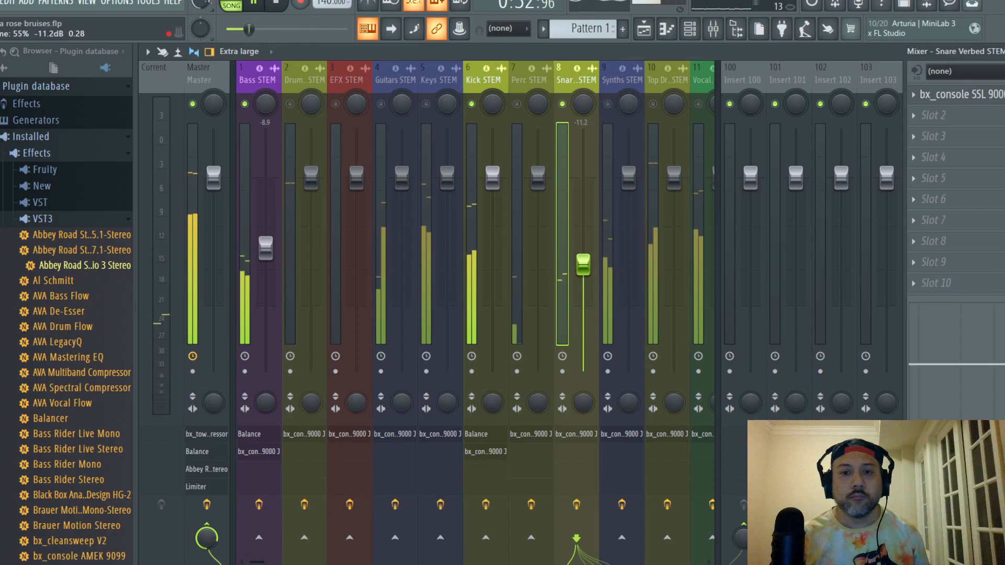
scroll(583, 264, "down", 1)
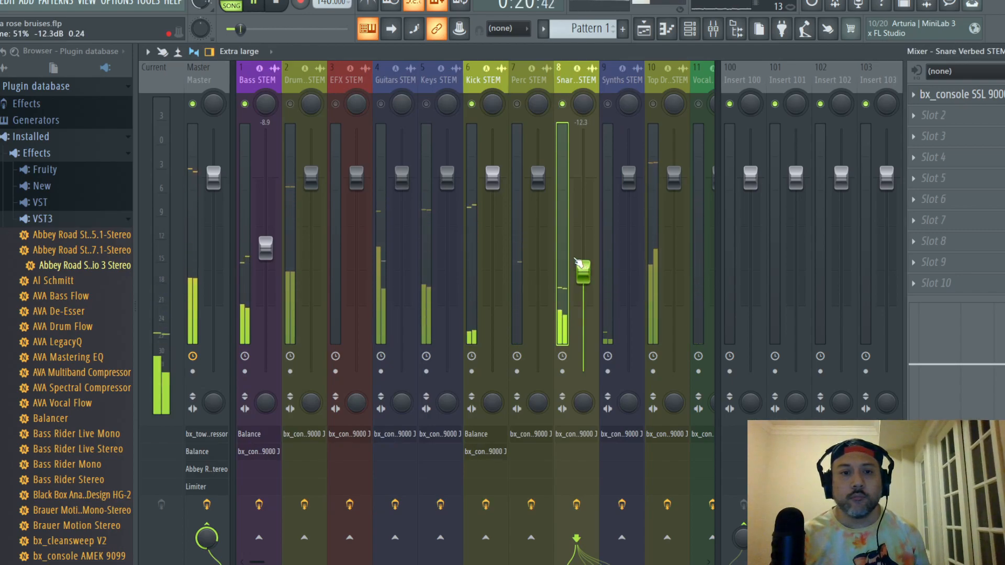
key("space")
- Unmute the Drum Kit STEM and lower its fader to -11.4 dB during playback
left_click(291, 76)
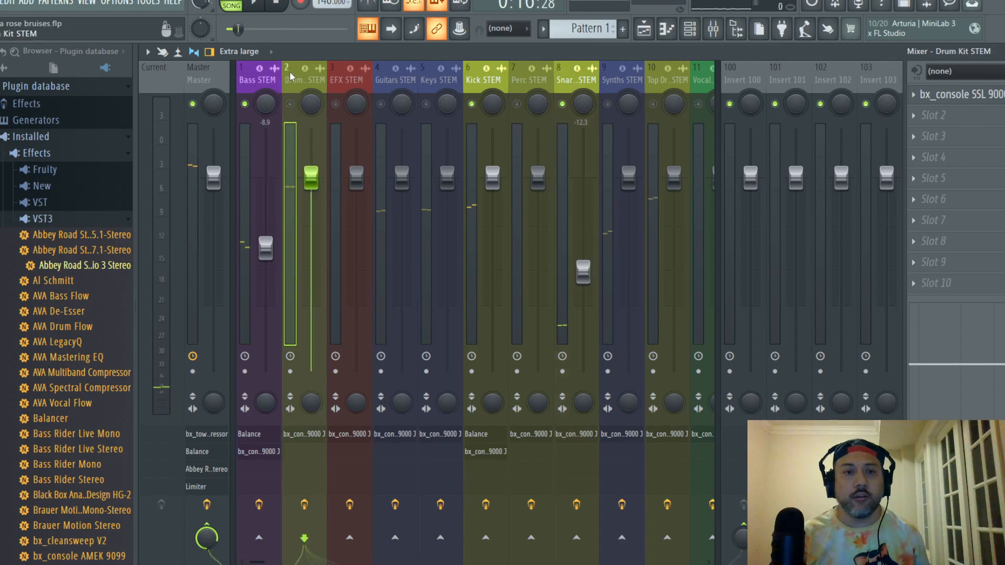
left_click(669, 79)
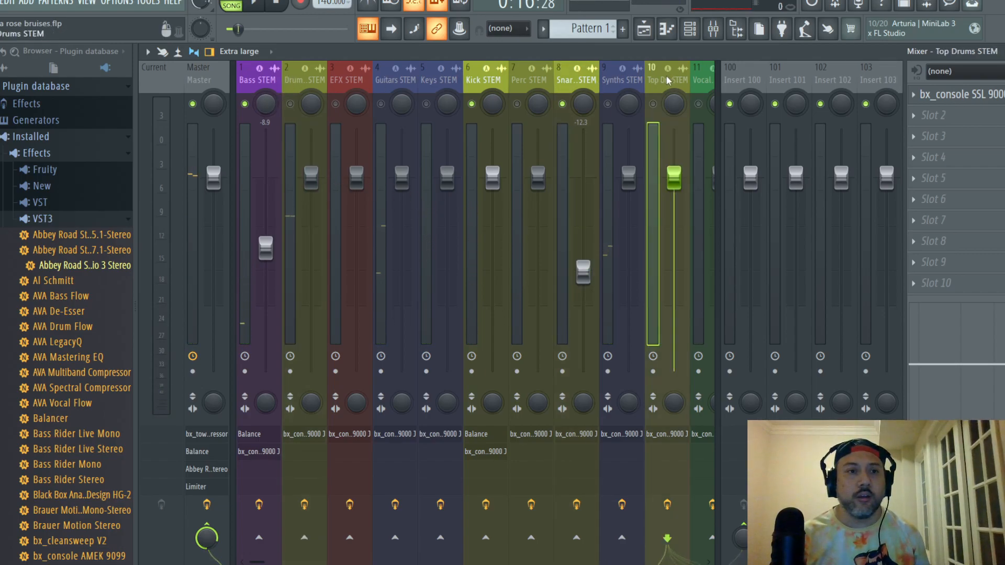
left_click(313, 79)
left_click(290, 104)
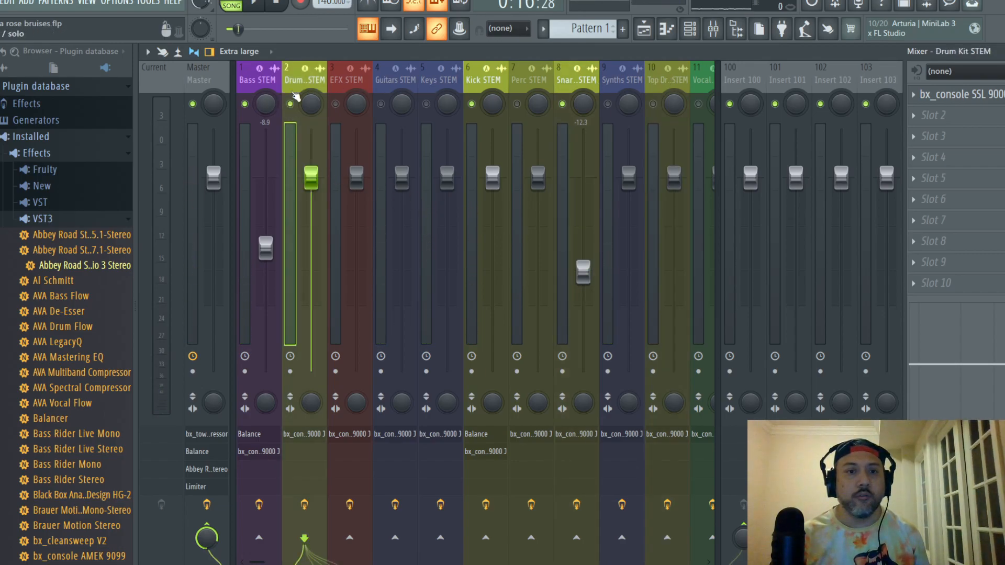
key("space")
left_click_drag(311, 178, 312, 268)
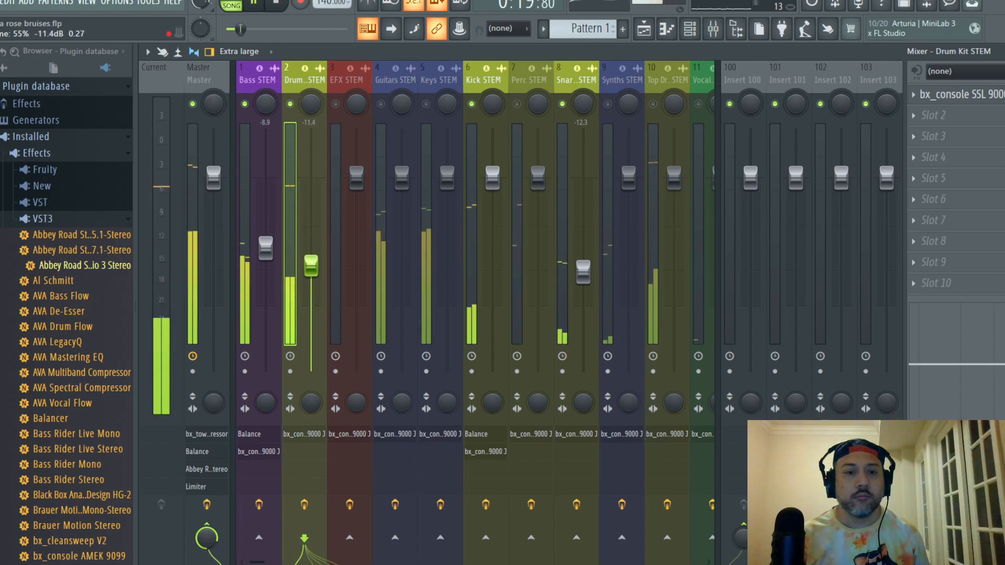
- Open the Drum Kit STEM's bx_console SSL 9000 J and raise the compressor ratio to its maximum
left_click(957, 94)
left_click_drag(424, 207, 453, 102)
left_click(313, 257)
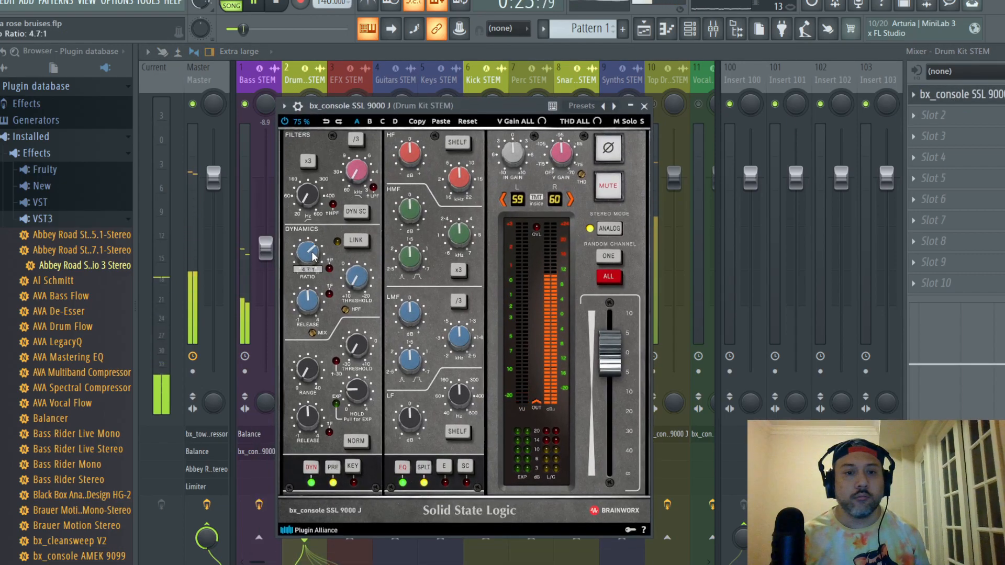
scroll(313, 255, "up", 3)
scroll(313, 256, "up", 1)
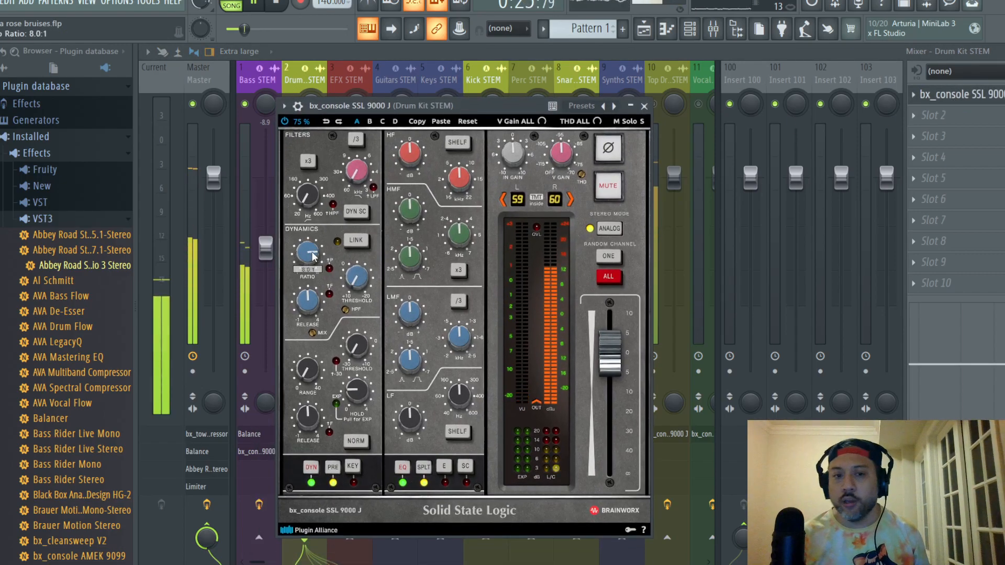
scroll(312, 256, "up", 2)
- Shorten the Drum Kit STEM's compressor release, lower its threshold, increase the gate range and move the dynamics to Post EQ
scroll(312, 303, "down", 1)
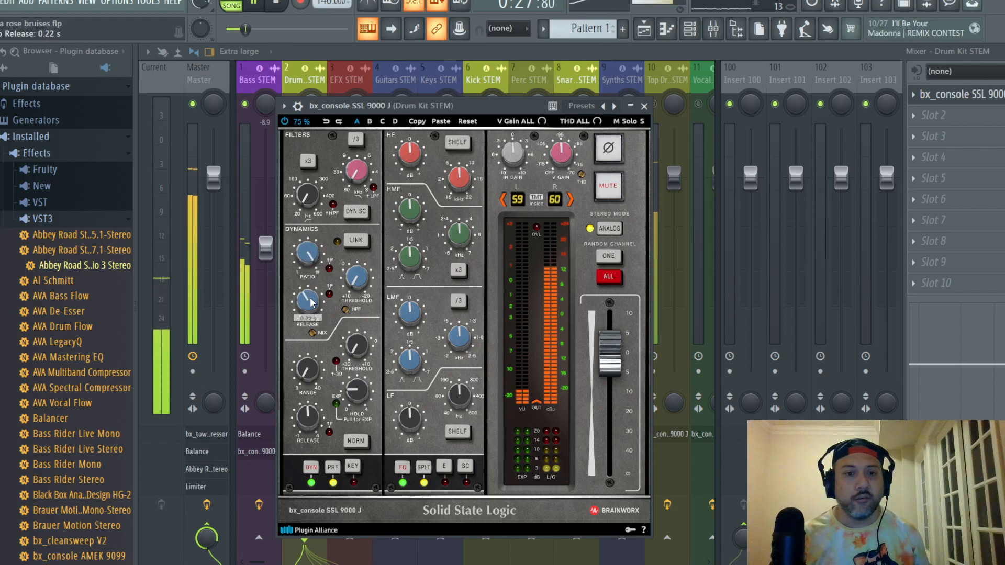
scroll(313, 300, "down", 1)
scroll(358, 284, "down", 2)
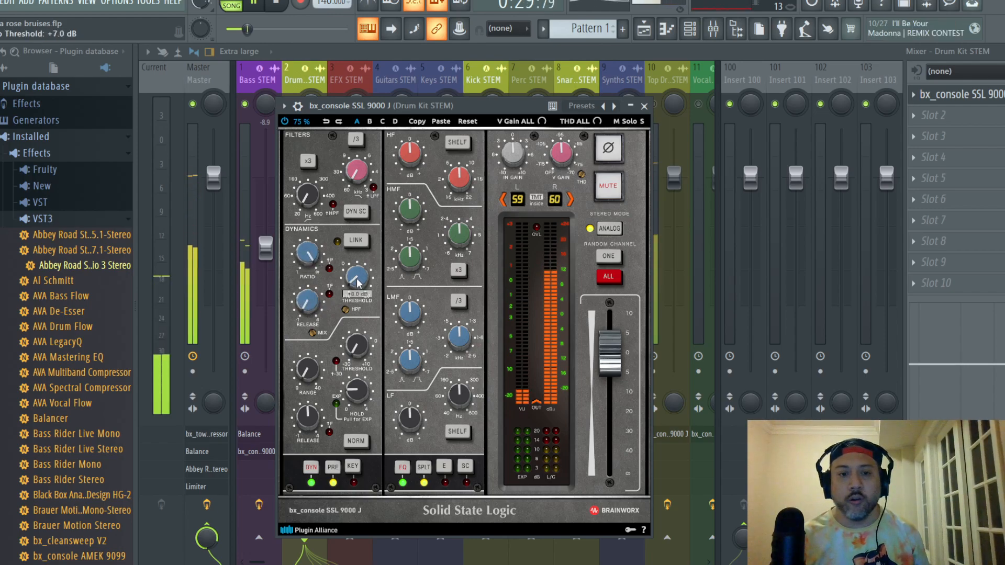
scroll(309, 369, "up", 2)
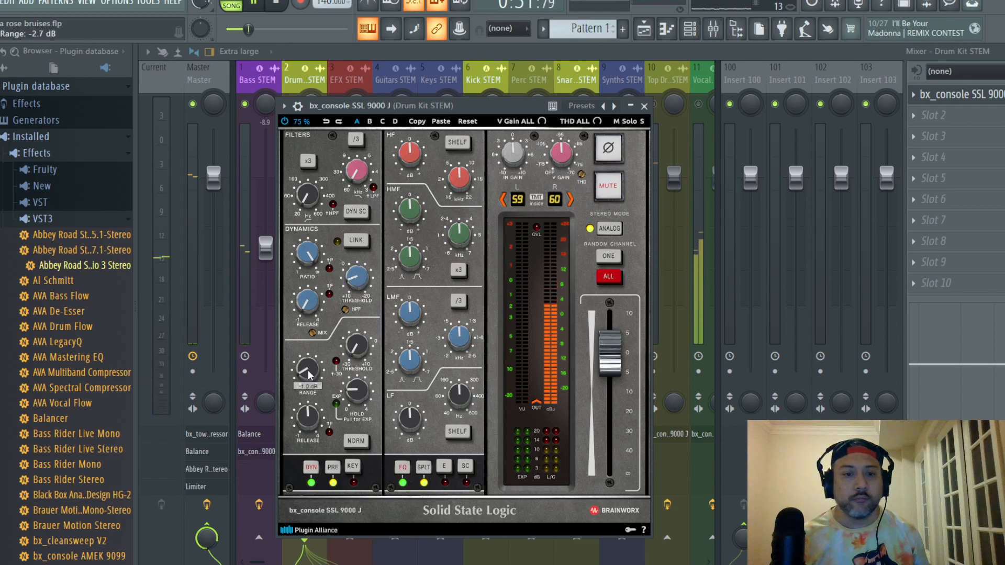
key("space")
left_click(332, 466)
- Set the Drum Kit STEM's HF gain to -2.0 dB and LMF gain to +0.5 dB, and close the console window
scroll(411, 152, "down", 1)
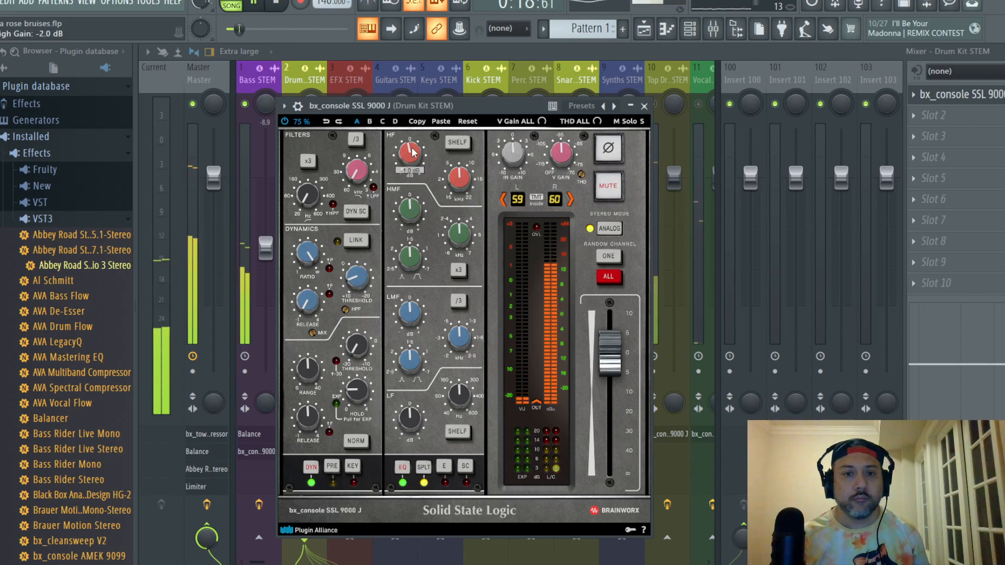
scroll(407, 322, "up", 1)
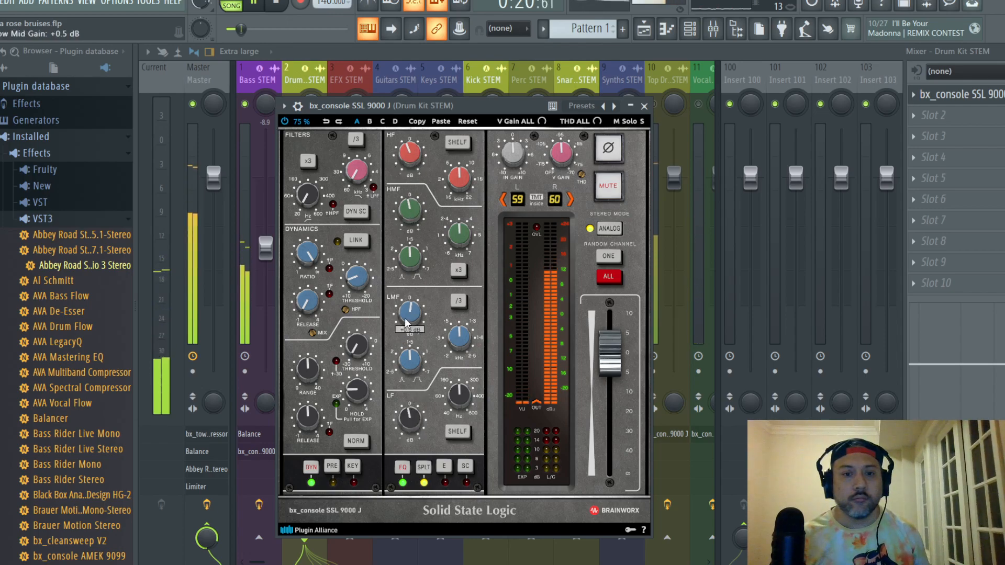
left_click(644, 106)
- Restart playback and set the Drum Kit STEM's fader to -12.1 dB
key("space")
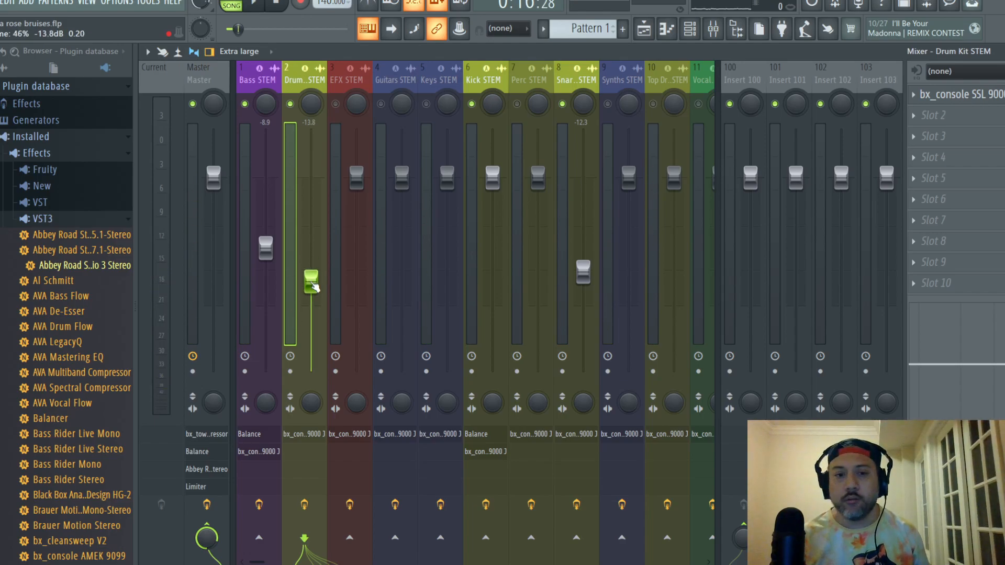
key("space")
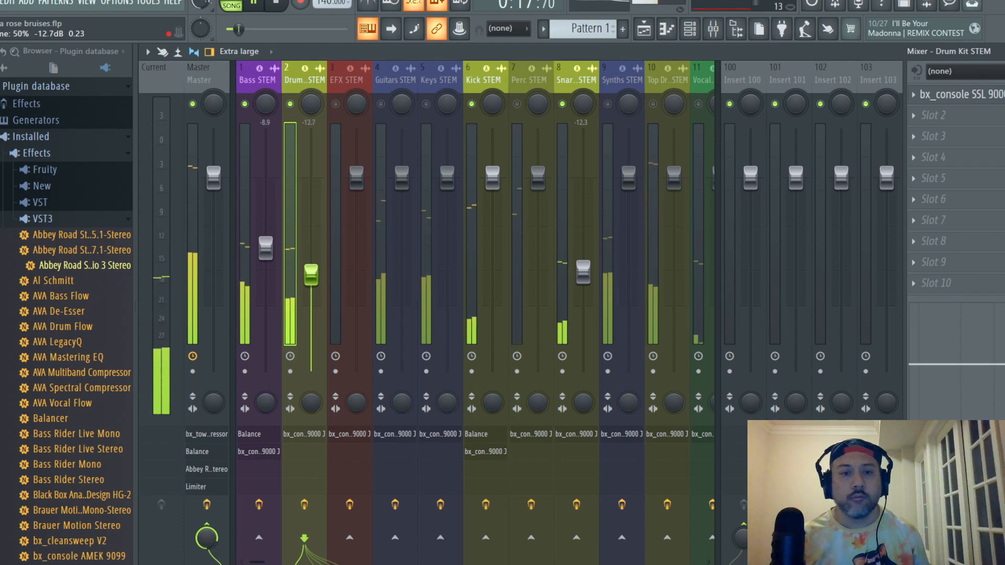
left_click_drag(312, 283, 311, 271)
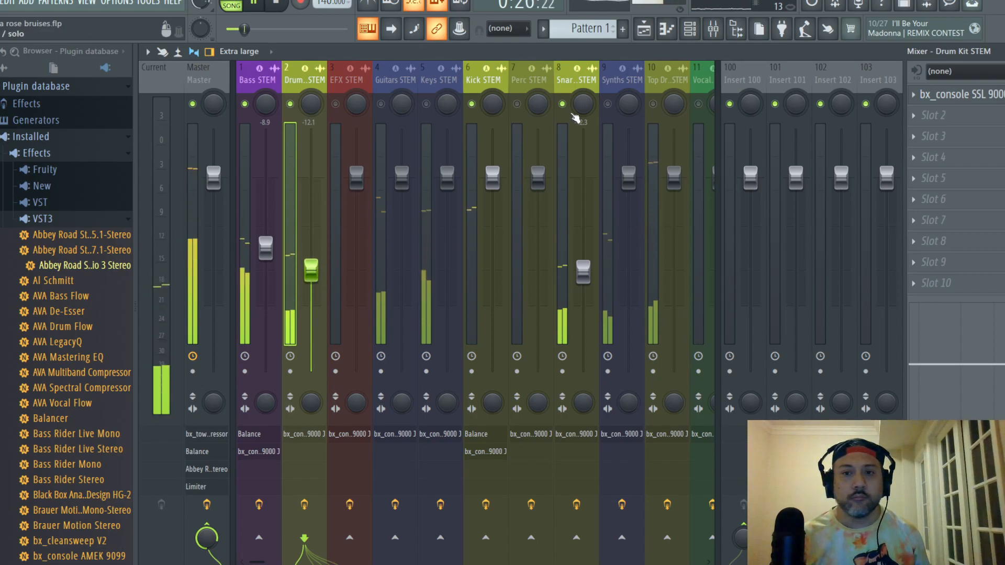
- Unmute the Top Drums STEM and lower its fader to -12.6 dB during playback
left_click(653, 104)
left_click_drag(675, 176, 675, 275)
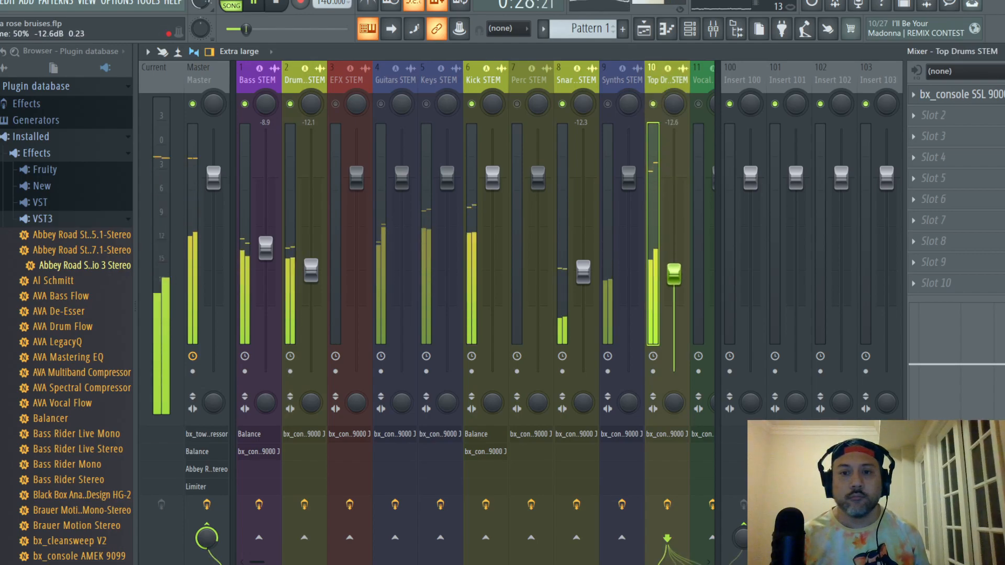
- Restart playback and raise the Top Drums STEM's fader to -8.6 dB
key("space")
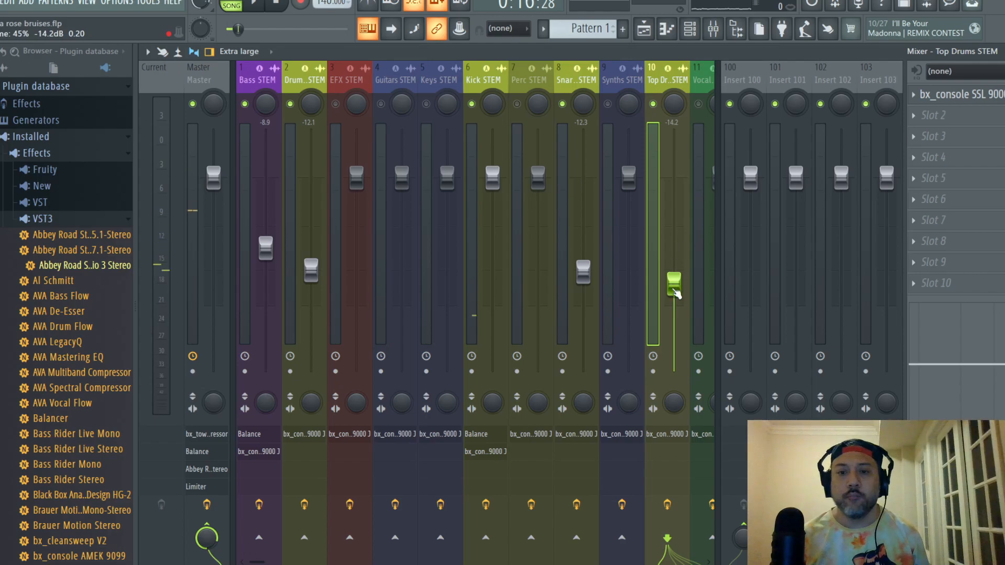
left_click_drag(675, 292, 675, 253)
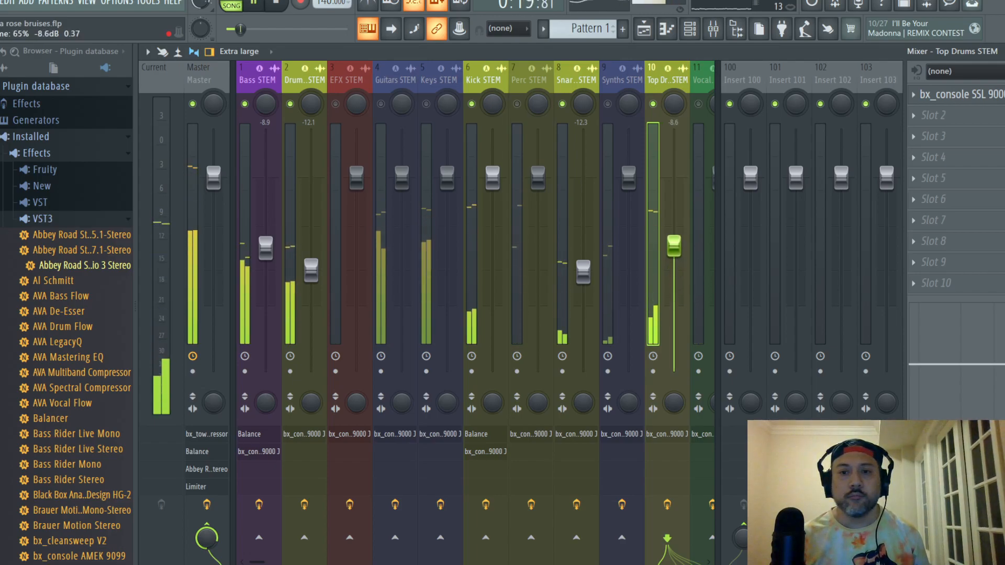
- Raise the Top Drums STEM's gate range and compressor ratio, set the compressor release to 0.10 s, and close the console
left_click(947, 94)
left_click_drag(445, 212, 482, 94)
left_click_drag(323, 361, 326, 324)
left_click_drag(322, 245, 325, 204)
left_click_drag(325, 295, 326, 336)
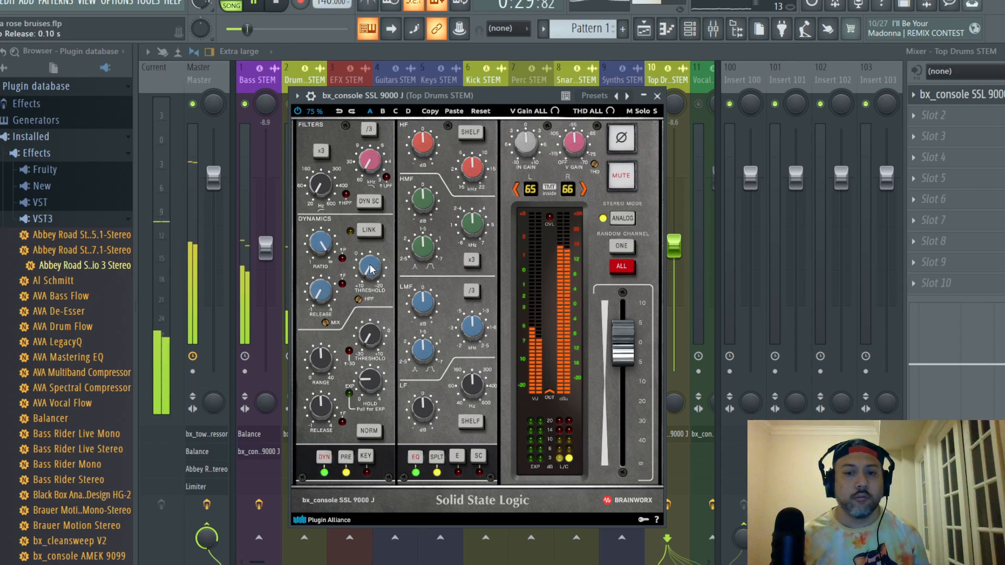
key("space")
left_click(658, 96)
- Add Fruity Balance to the Top Drums STEM and place it ahead of the bx_console SSL 9000 J
left_click(911, 131)
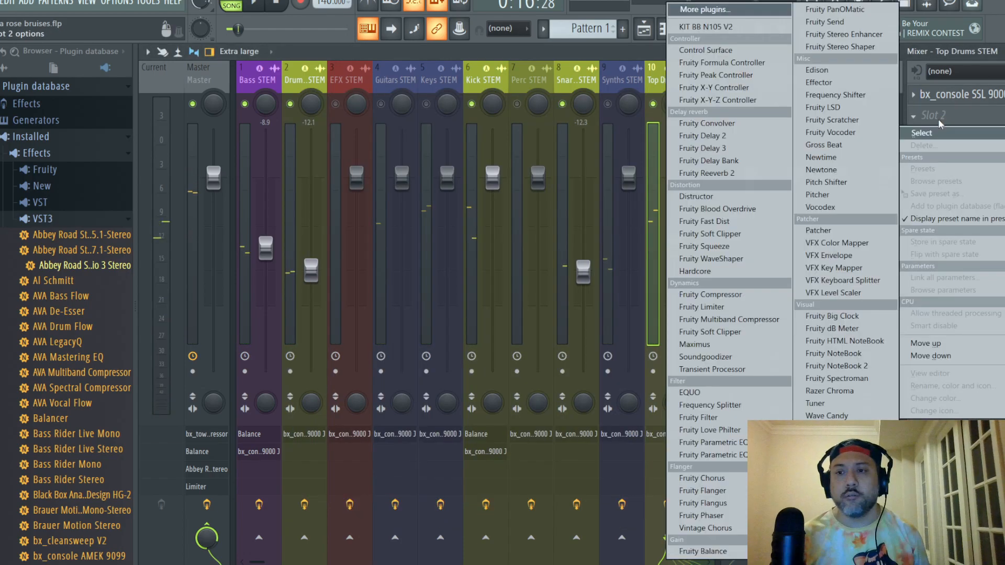
left_click(704, 551)
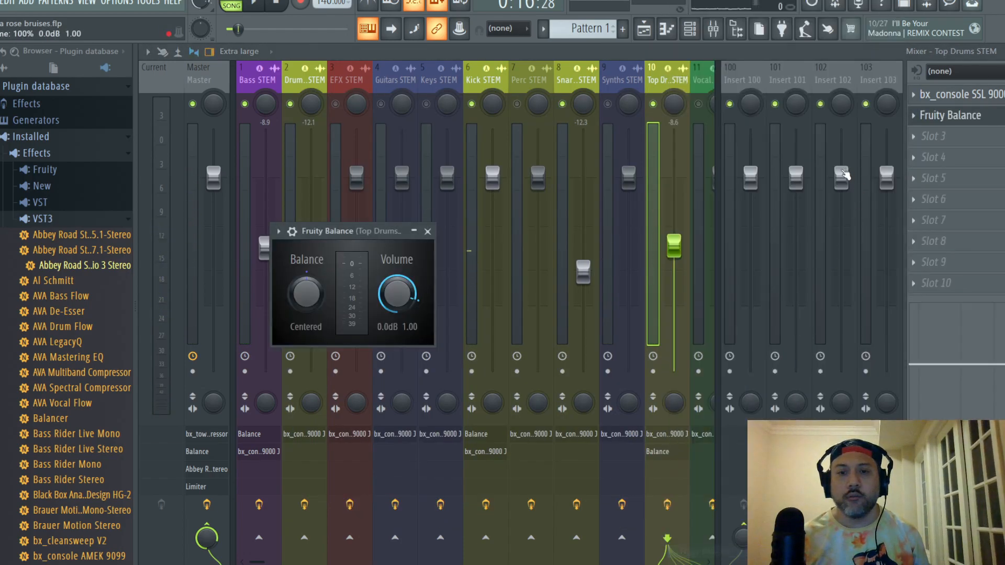
left_click(427, 231)
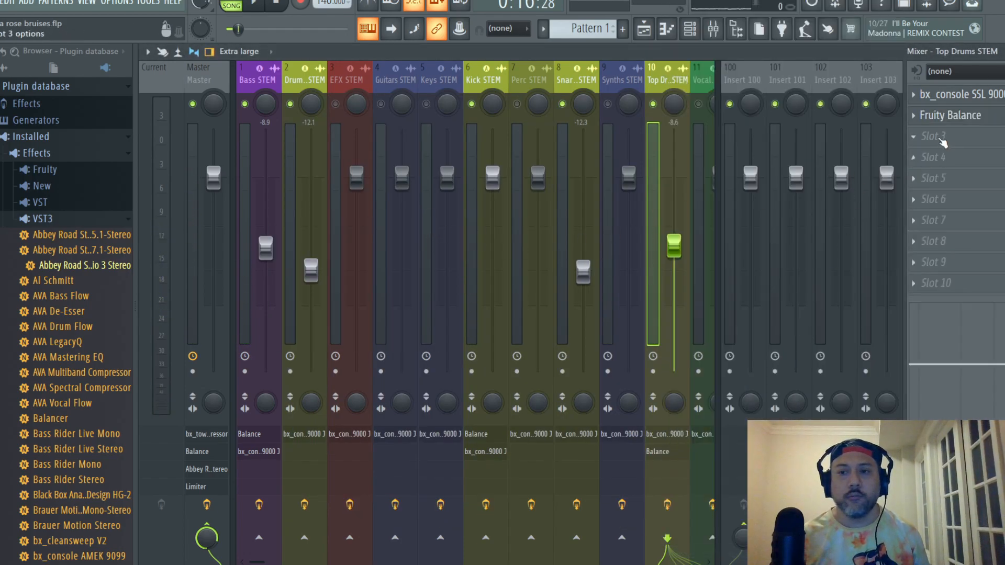
left_click(962, 98)
- Set the Top Drums STEM's Fruity Balance volume to -7.8 dB during playback and close its window
key("space")
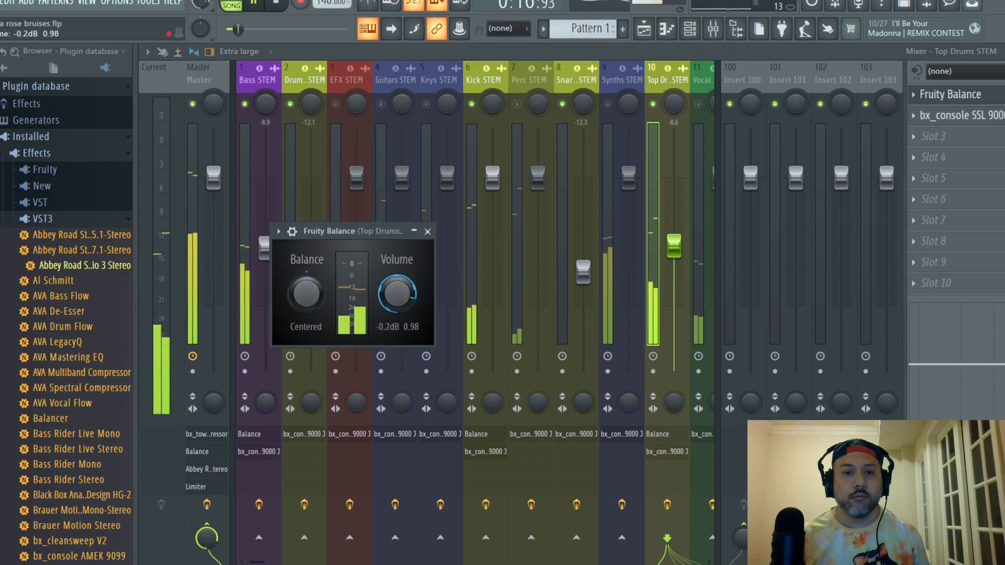
left_click_drag(397, 294, 396, 309)
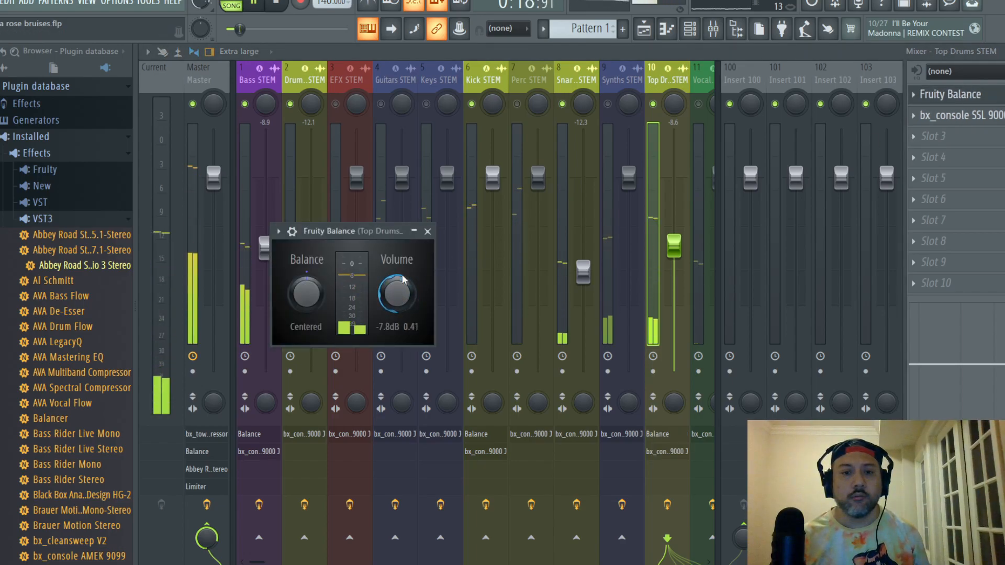
left_click(427, 230)
- Lower the Top Drums STEM's compressor threshold while listening, restarting playback to recheck the compression
left_click(957, 115)
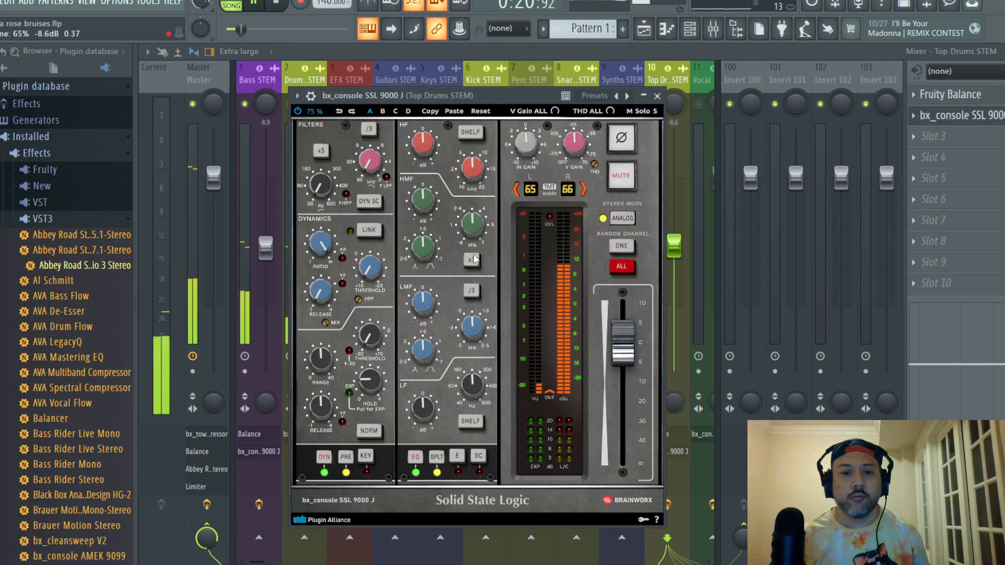
left_click_drag(370, 276, 366, 273)
scroll(366, 272, "up", 1)
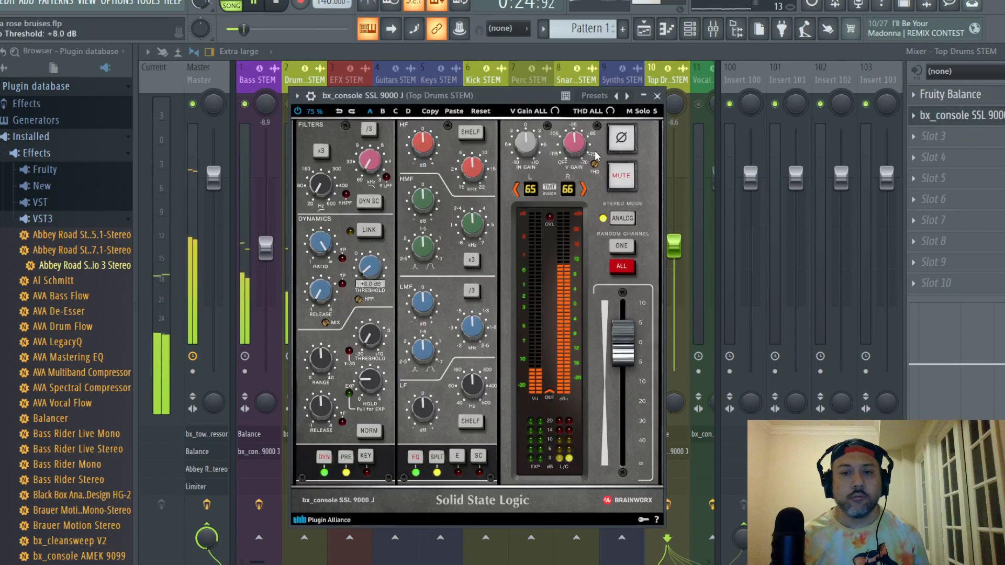
left_click(659, 96)
left_click(950, 95)
key("space")
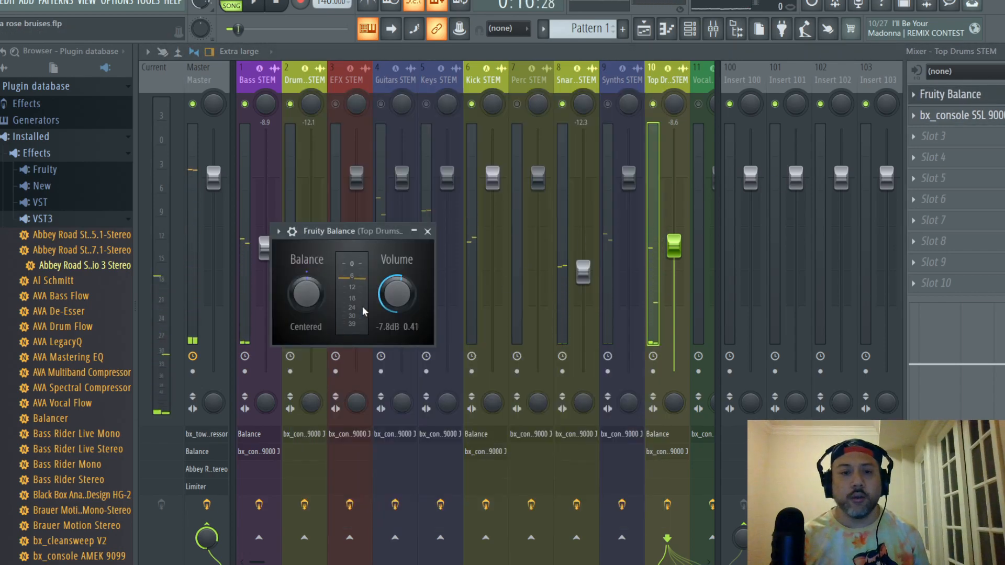
left_click(428, 231)
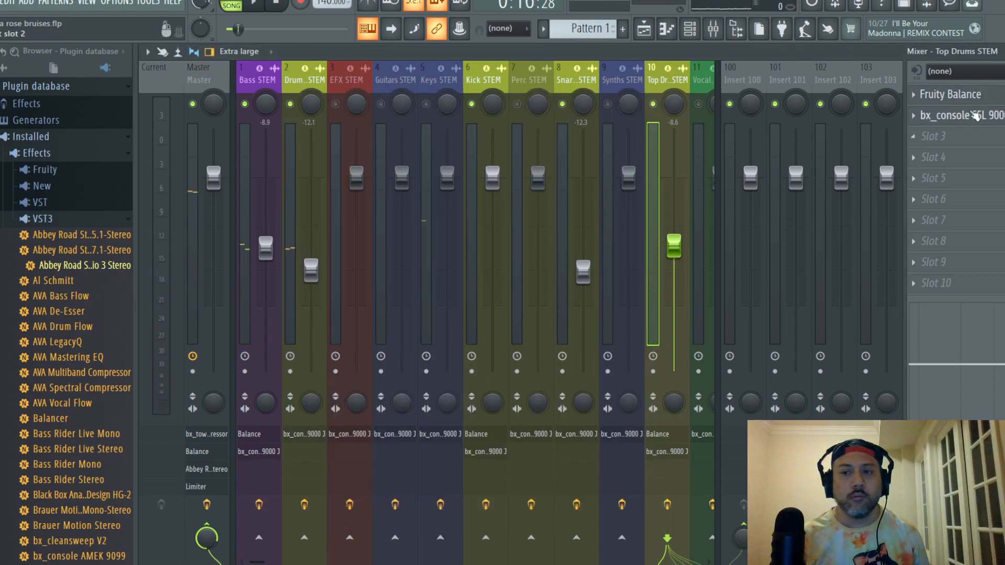
left_click(950, 116)
key("space")
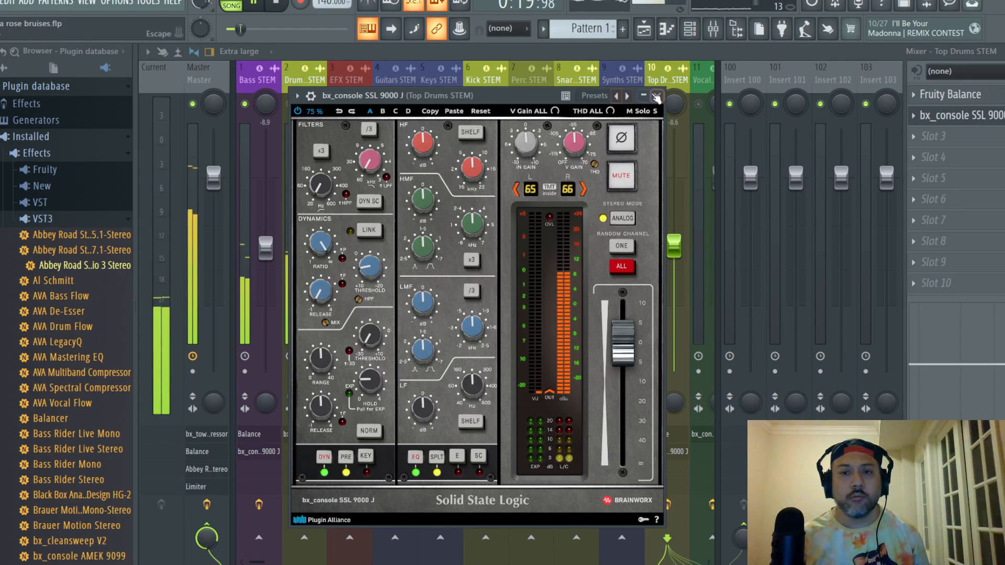
left_click(370, 268)
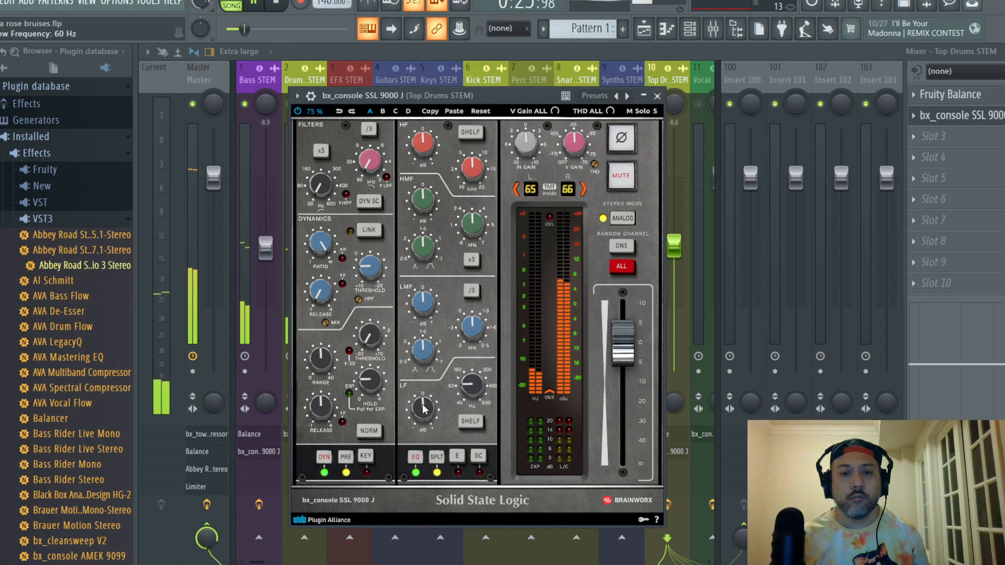
- Set the Top Drums STEM's LF band to 60 Hz at +4.0 dB and HF gain to +2.0 dB, with the dynamics Post EQ
scroll(425, 408, "up", 1)
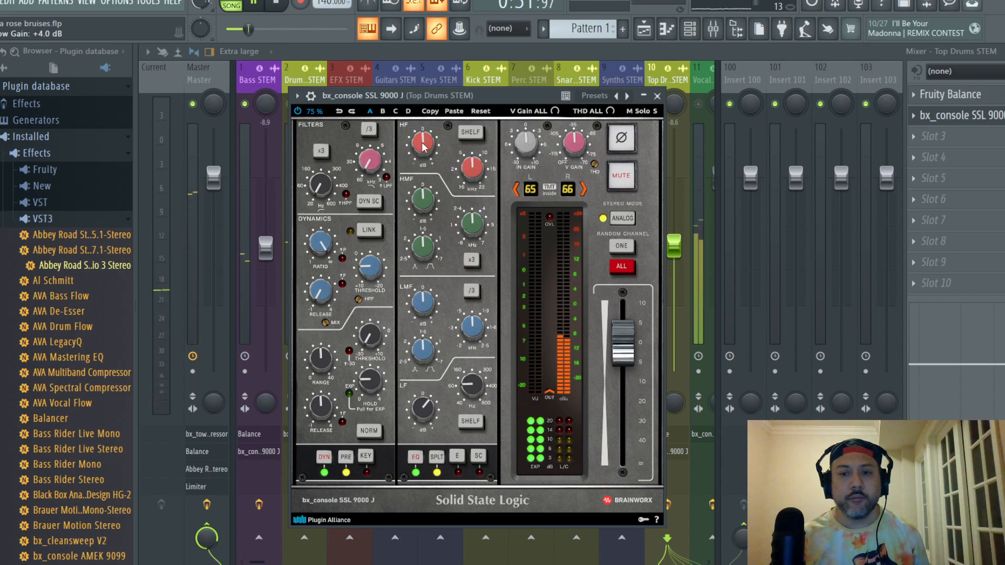
scroll(423, 147, "up", 1)
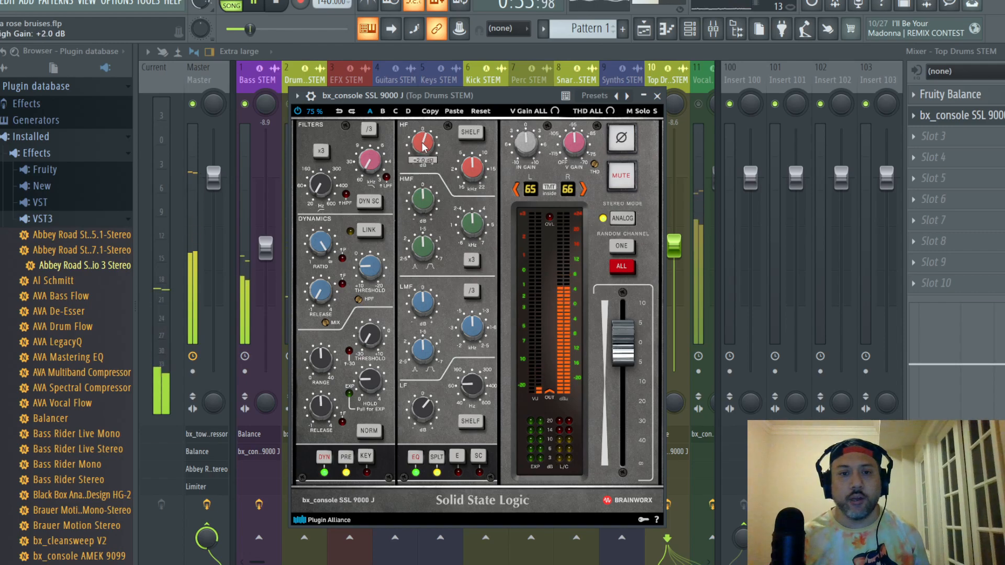
scroll(424, 203, "up", 1)
scroll(424, 205, "up", 2)
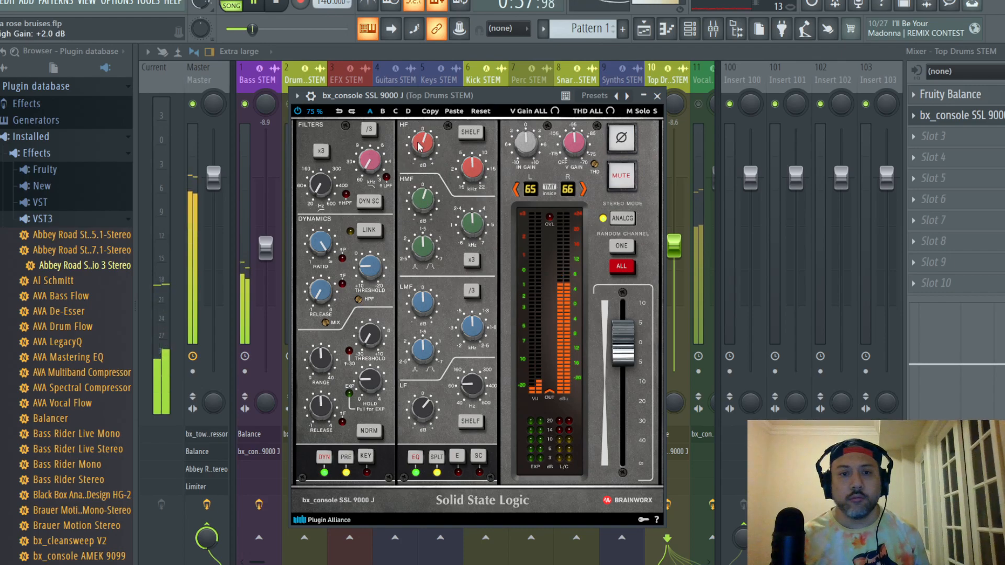
scroll(429, 202, "down", 1)
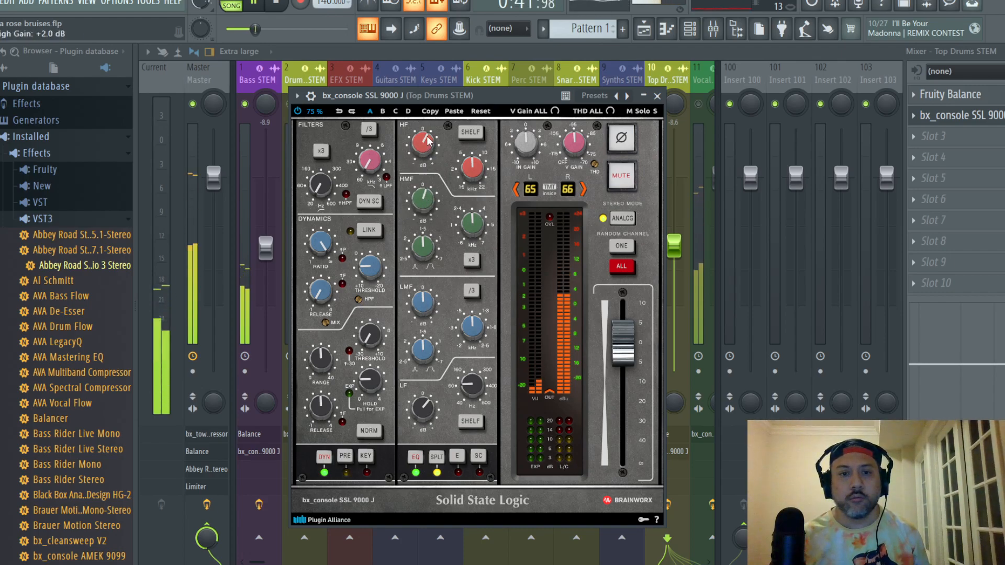
- Set the Top Drums STEM's HMF gain to +2.0 dB and LMF gain to +1.0 dB, and close the console
scroll(426, 200, "up", 1)
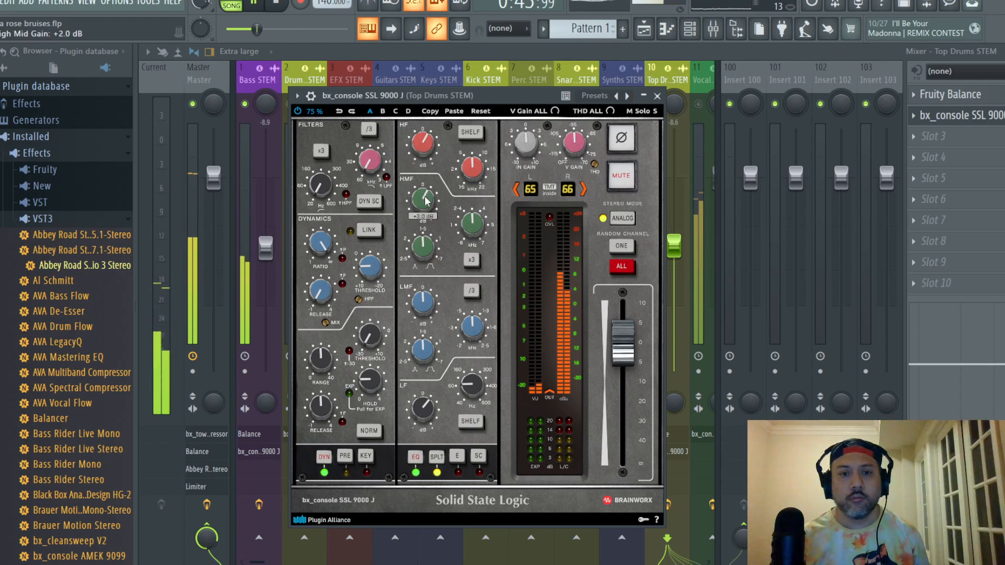
scroll(425, 302, "up", 1)
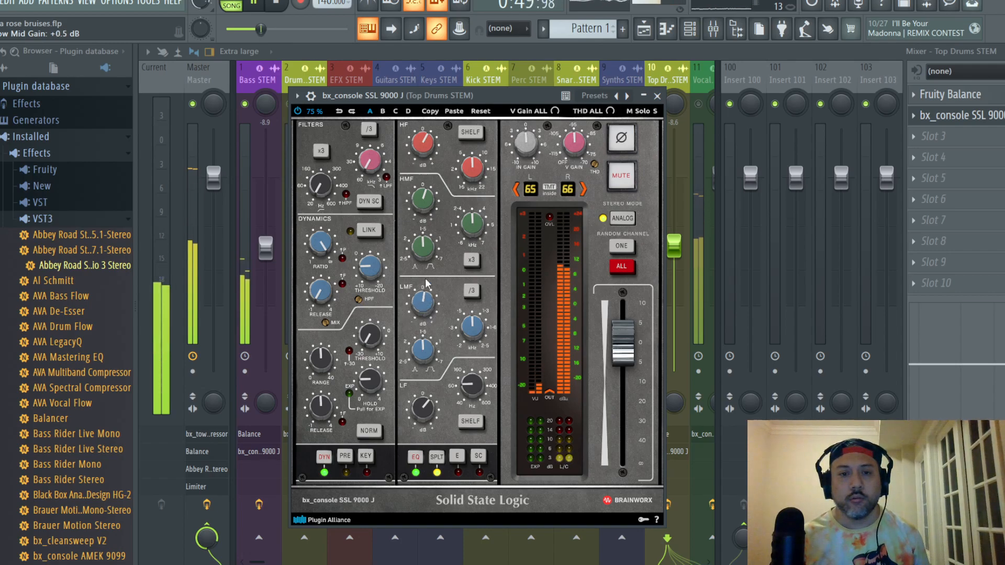
scroll(430, 301, "up", 1)
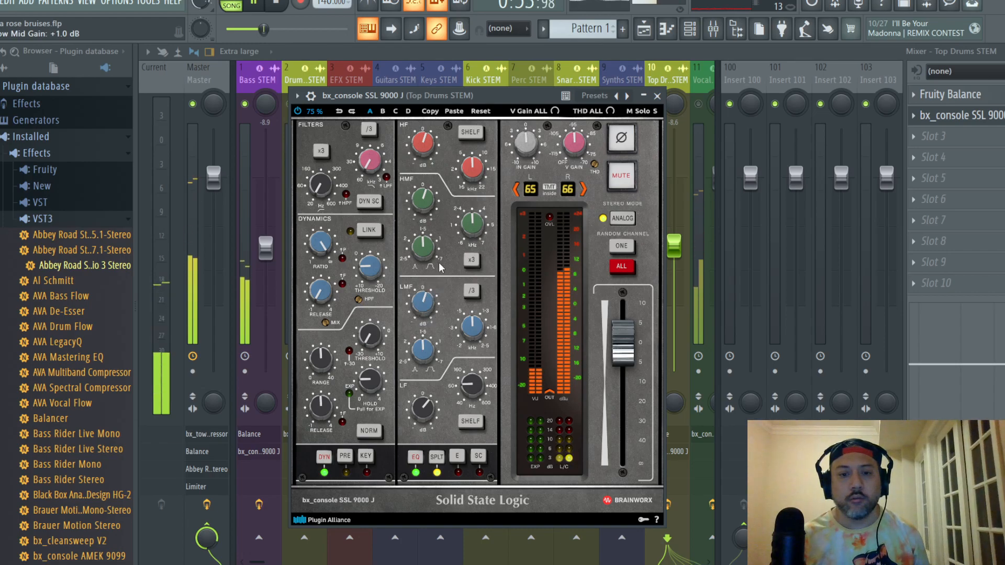
left_click(657, 95)
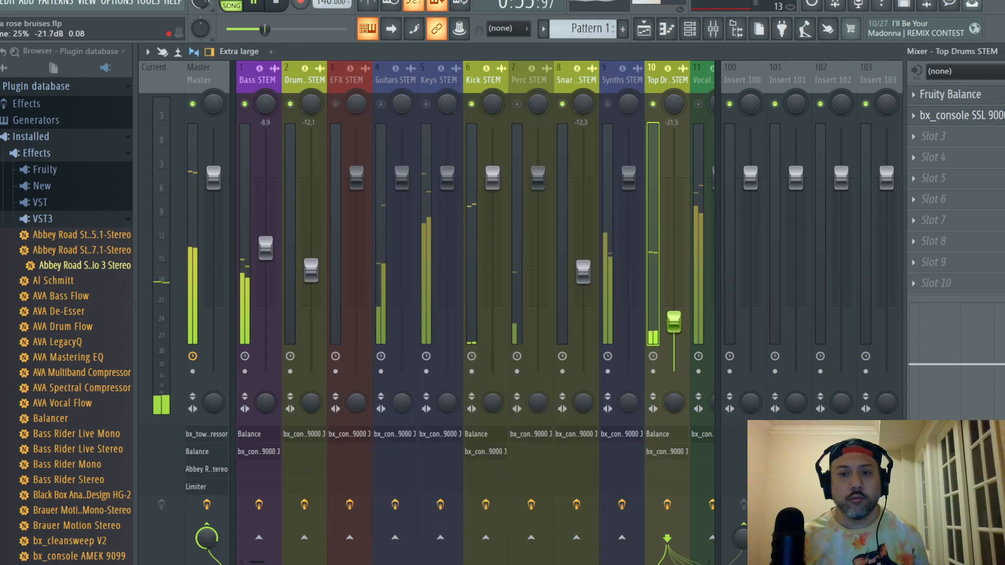
- Set the Top Drums STEM's fader to -4.7 dB during playback and save the project
left_click_drag(673, 265, 676, 226)
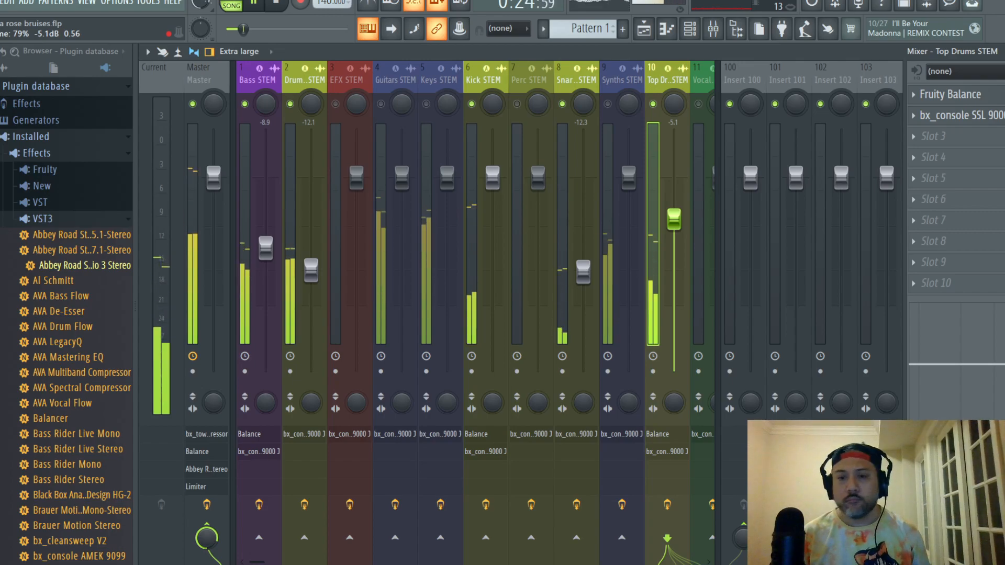
left_click_drag(673, 219, 674, 217)
left_click(1, 2)
left_click(5, 64)
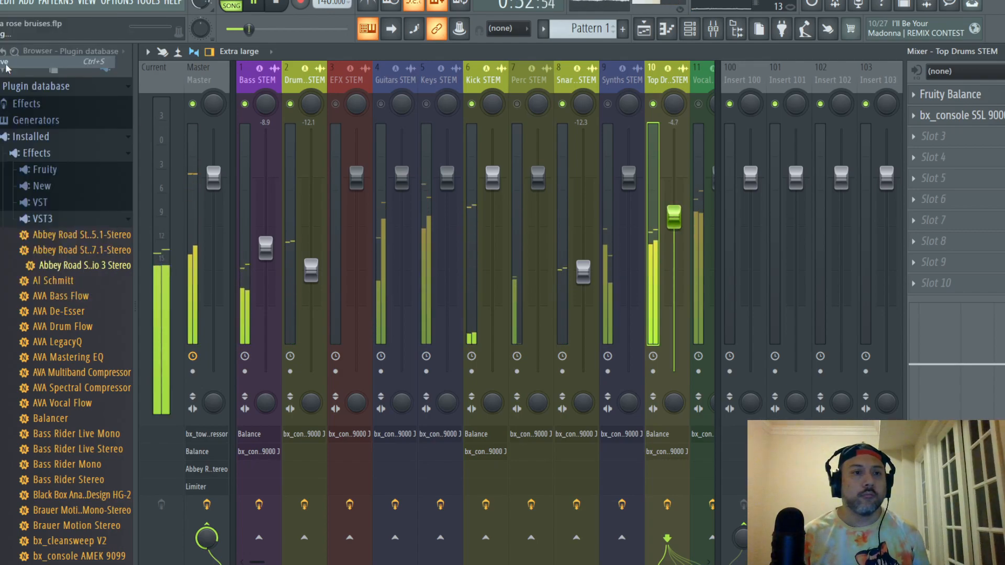
- Switch the Master's Abbey Road Studio 3 monitoring to the Far monitors and close the plugin
left_click(194, 73)
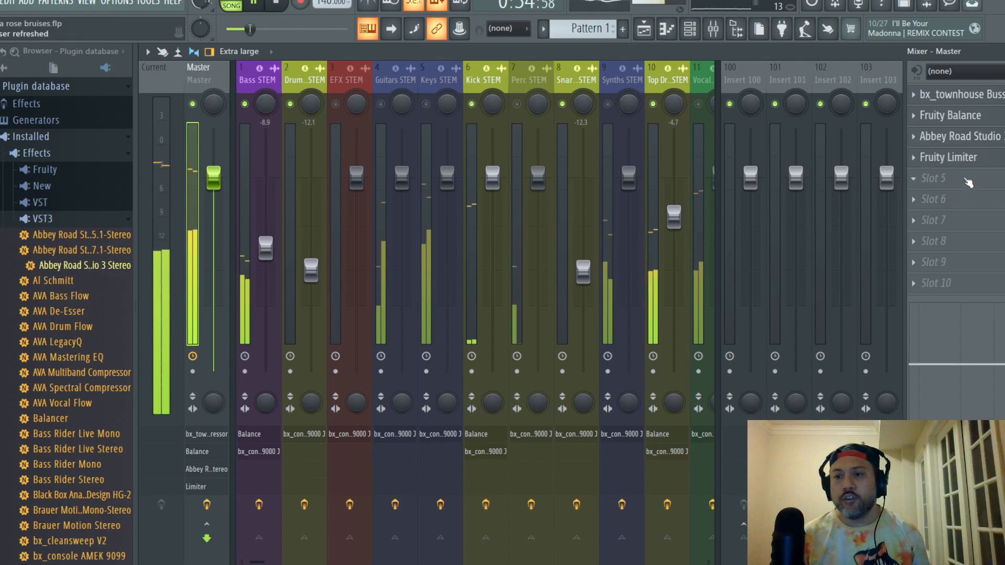
left_click(957, 136)
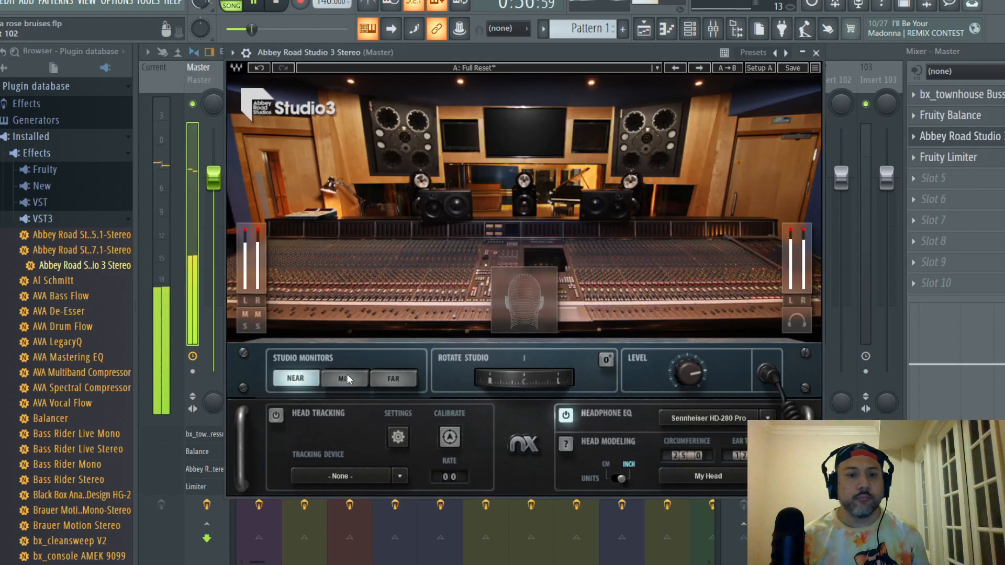
left_click(398, 379)
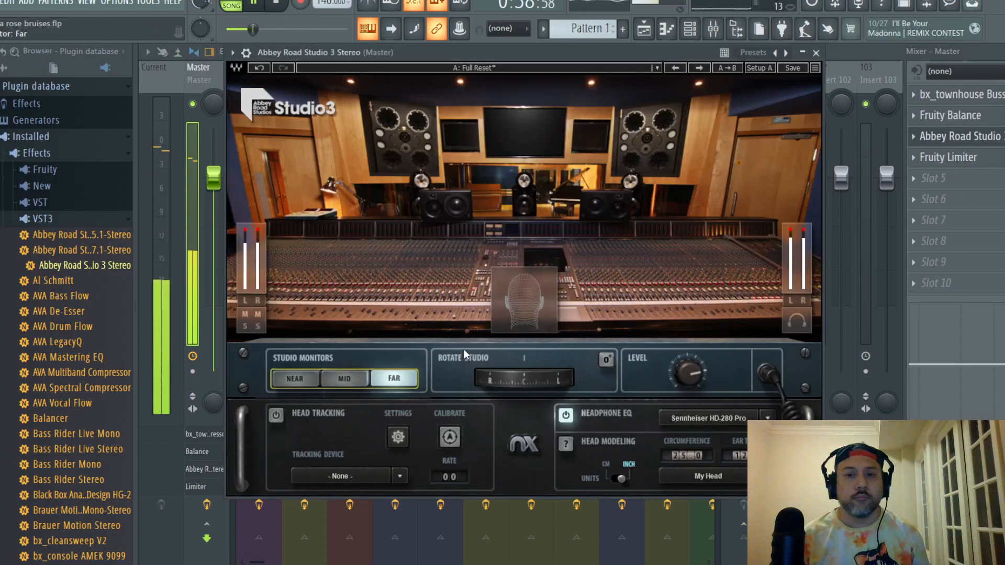
left_click(815, 52)
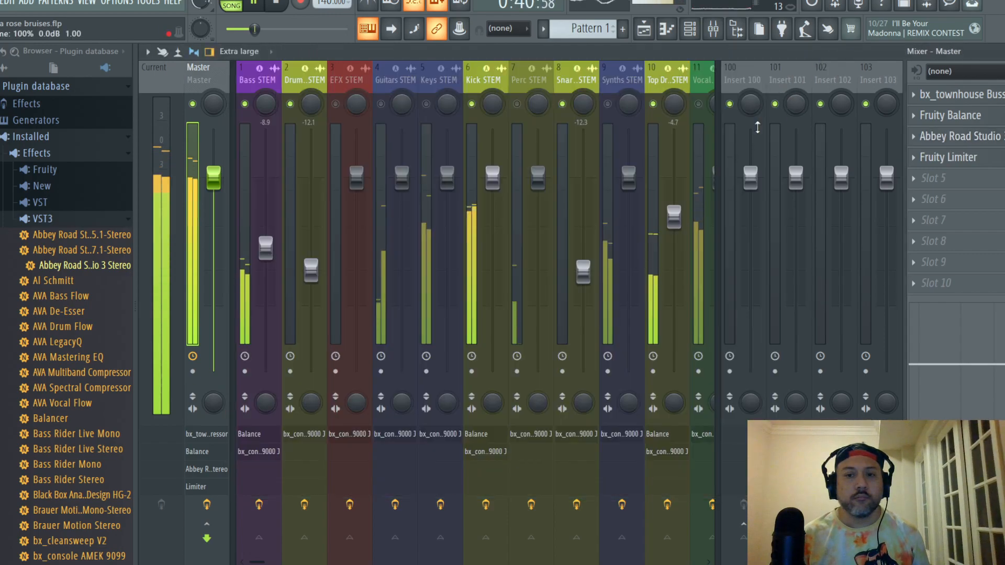
- Set the Top Drums STEM's fader to -5.2 dB and its console HF gain to +3.0 dB
left_click_drag(674, 217, 674, 220)
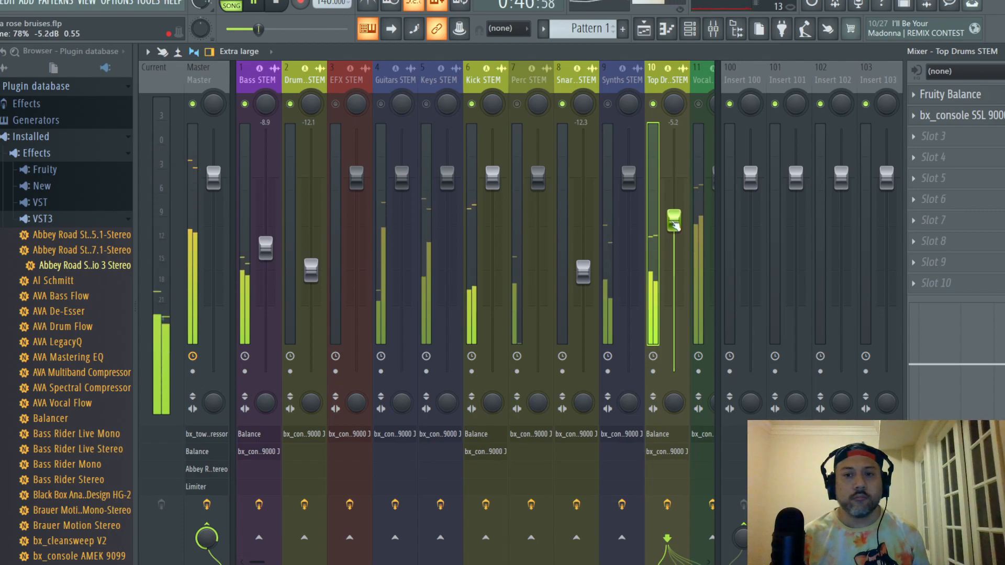
left_click(957, 115)
left_click_drag(422, 141, 422, 145)
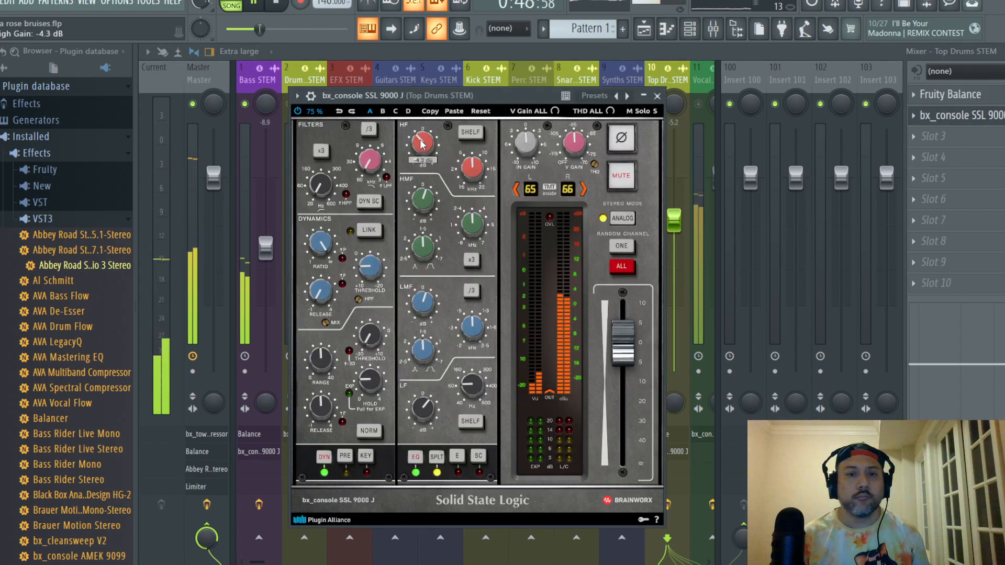
left_click(422, 142, "ctrl")
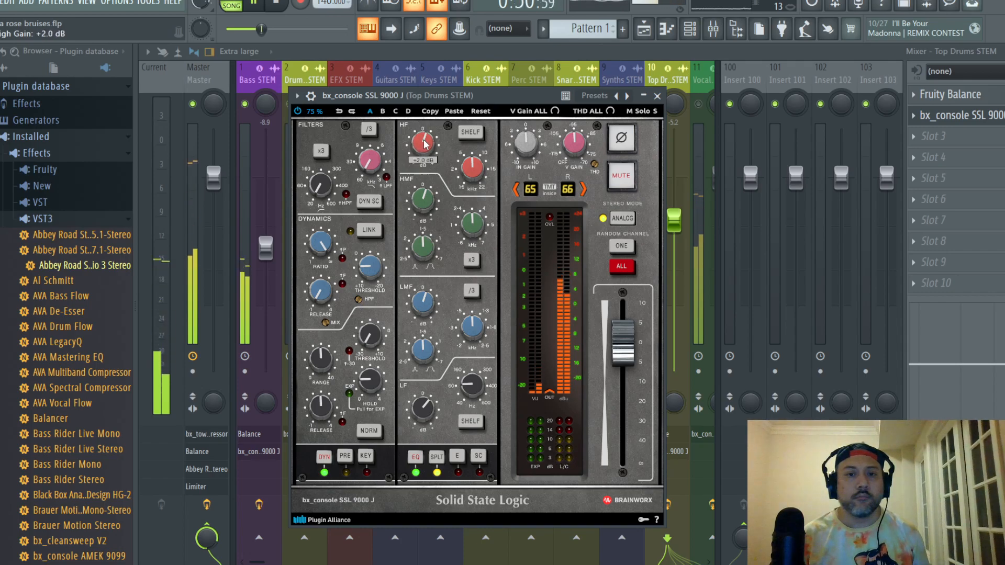
left_click_drag(424, 144, 424, 145)
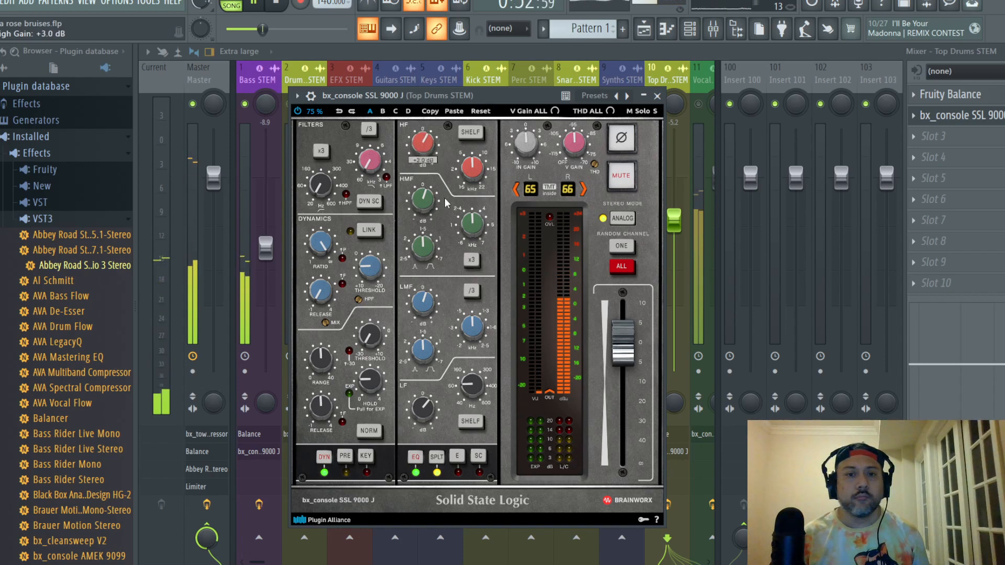
- Fine-tune the Top Drums STEM's HMF and LMF gains and set its LF gain to +5.0 dB
left_click_drag(424, 202, 428, 201)
left_click_drag(422, 304, 423, 302)
left_click_drag(426, 417, 427, 411)
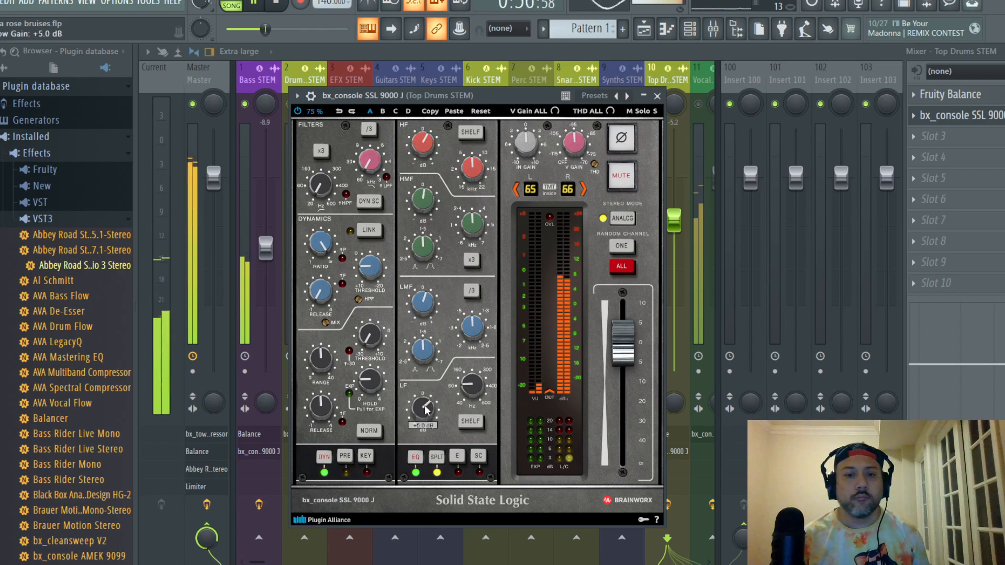
- Close the console window and set the Top Drums STEM's fader to -4.5 dB
left_click(657, 96)
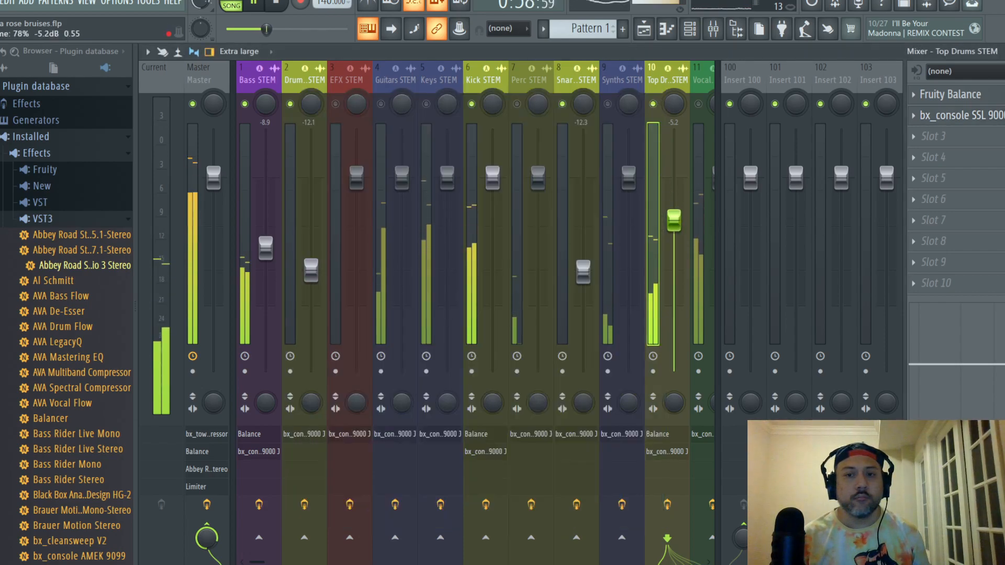
left_click_drag(673, 217, 673, 214)
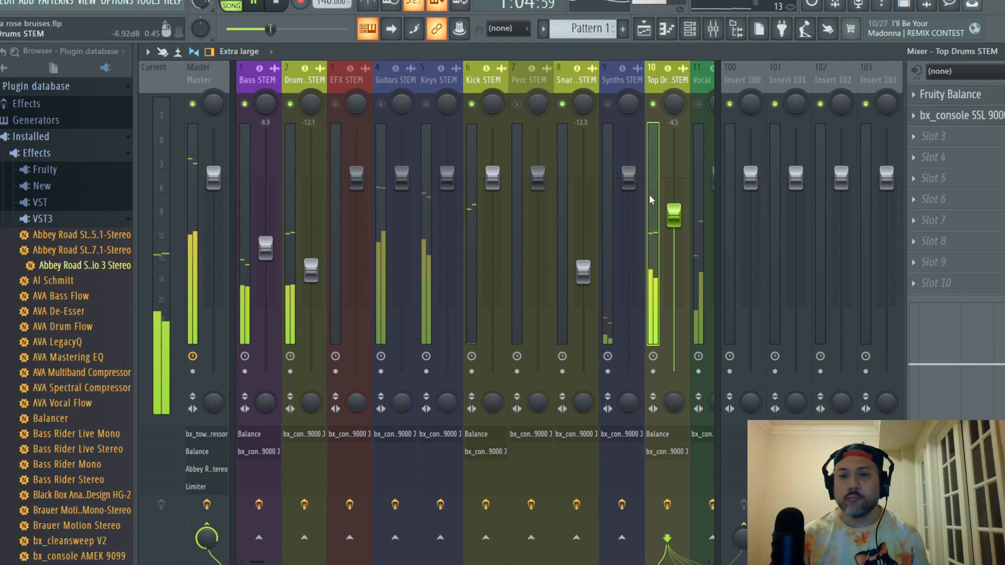
- Stop playback, switch the Master's Abbey Road Studio 3 monitoring to the Near monitors and close the plugin
key("space")
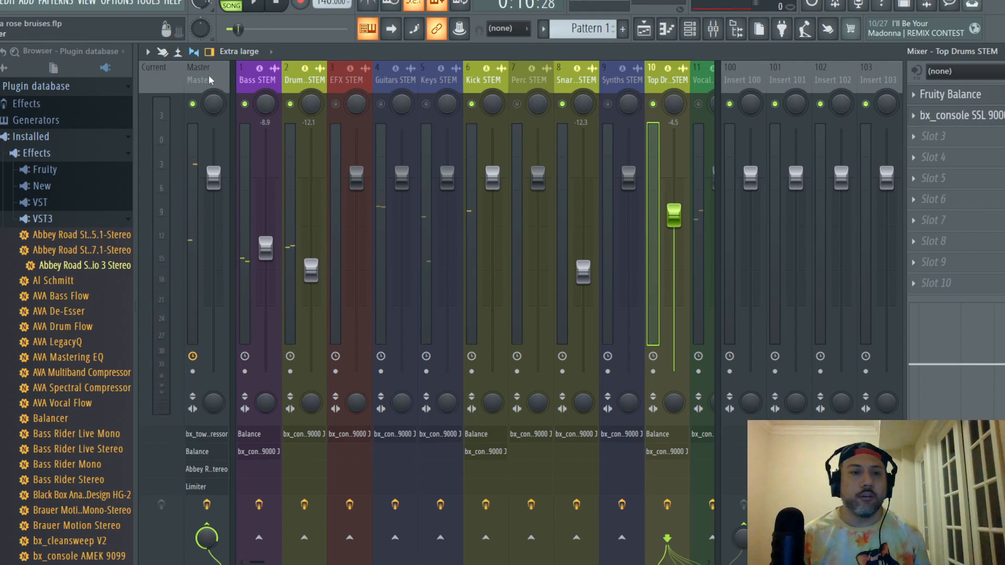
left_click(208, 78)
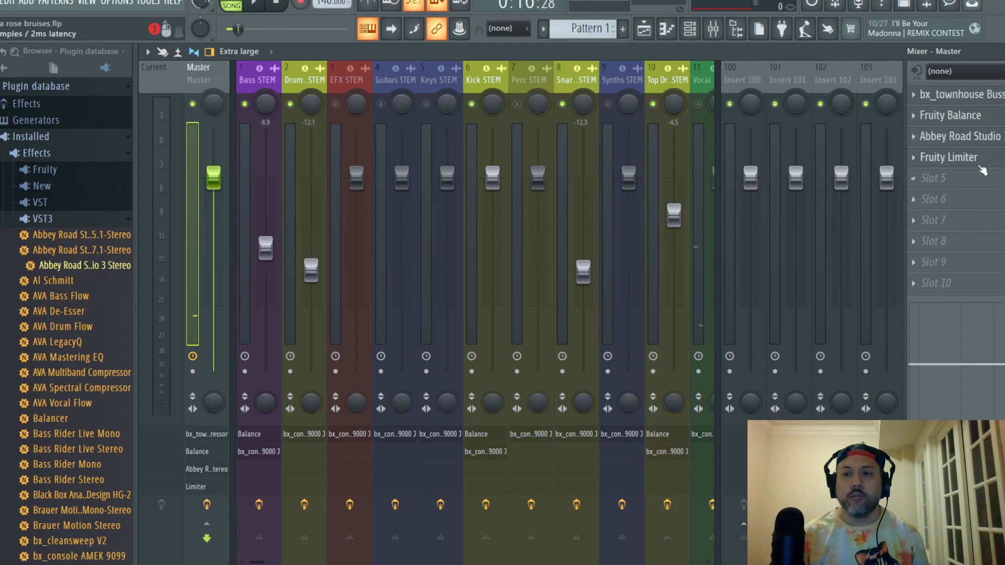
left_click(976, 136)
left_click(293, 379)
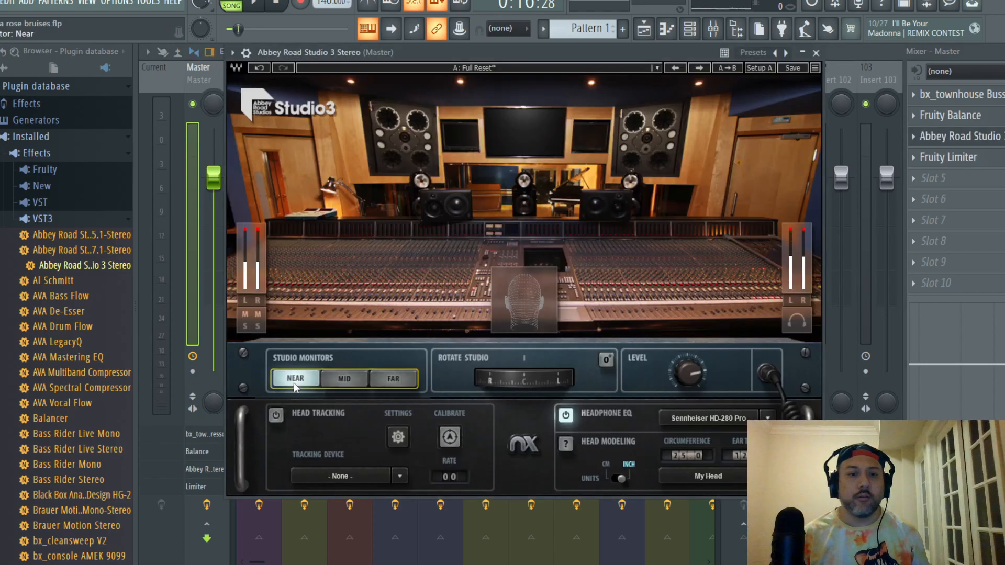
left_click(817, 53)
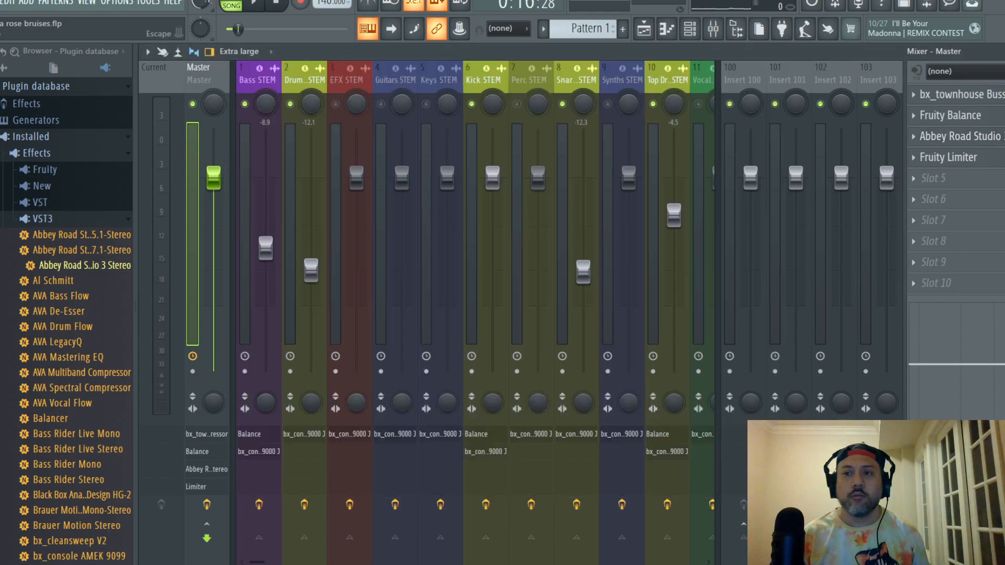
- Move the song position to bar 10 in the playlist, then unmute the Perc STEM and set its fader to -5.3 dB
key("F5")
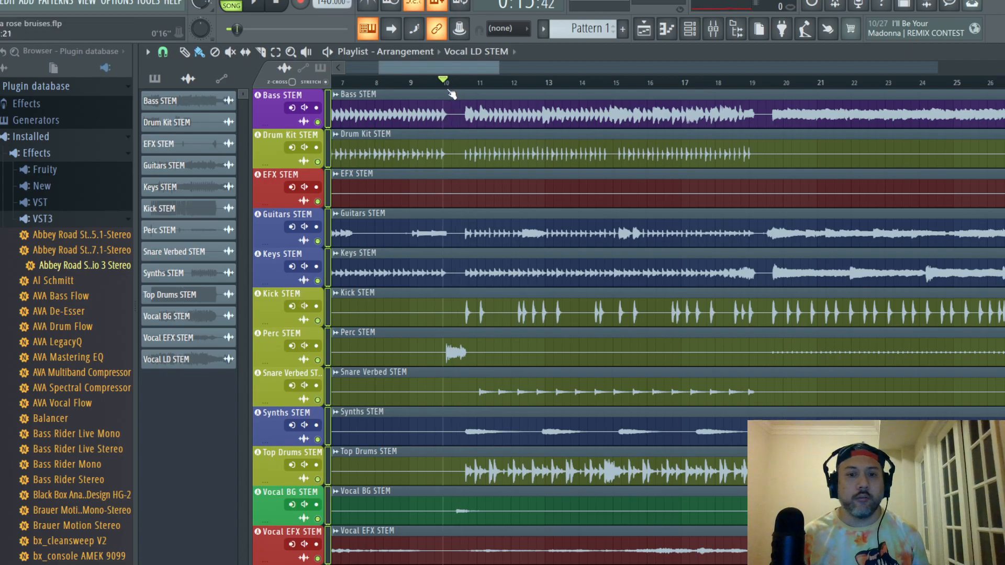
left_click(713, 28)
key("space")
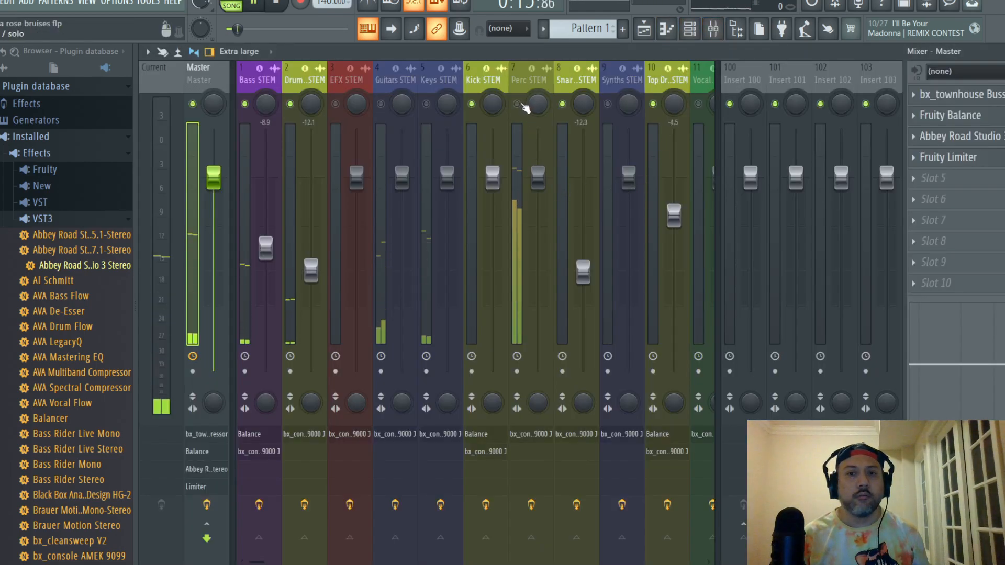
left_click_drag(538, 178, 538, 220)
key("space")
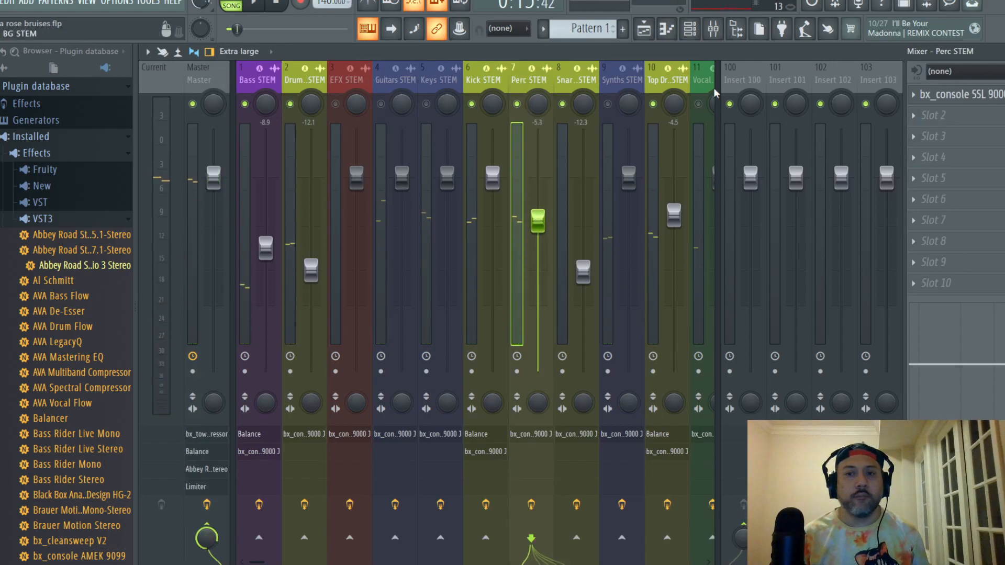
- In the Perc STEM's console, set the compressor to an infinite ratio with a +9.0 dB threshold and place the dynamics after the EQ
left_click(978, 94)
left_click_drag(309, 104, 433, 84)
mouse_move(296, 350)
scroll(298, 346, "down", 3)
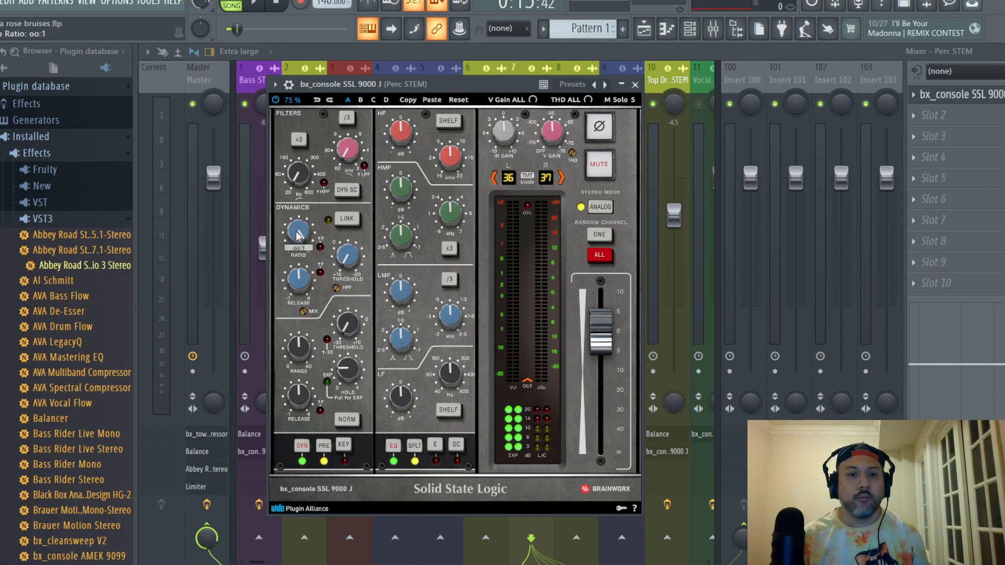
scroll(297, 286, "down", 3)
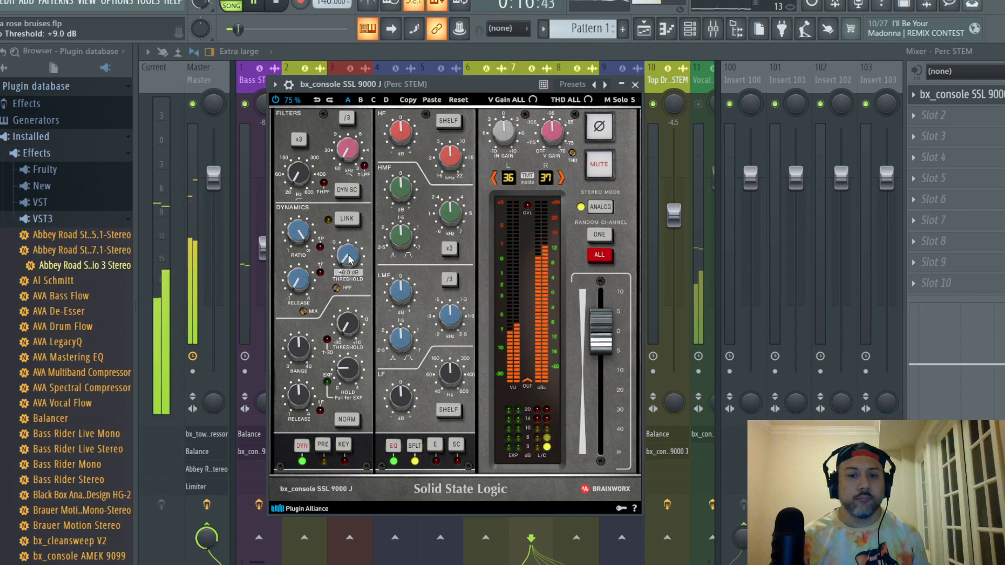
- Set the Perc STEM console's LF frequency to 93 Hz and its LF gain to +5.0 dB
scroll(350, 264, "down", 1)
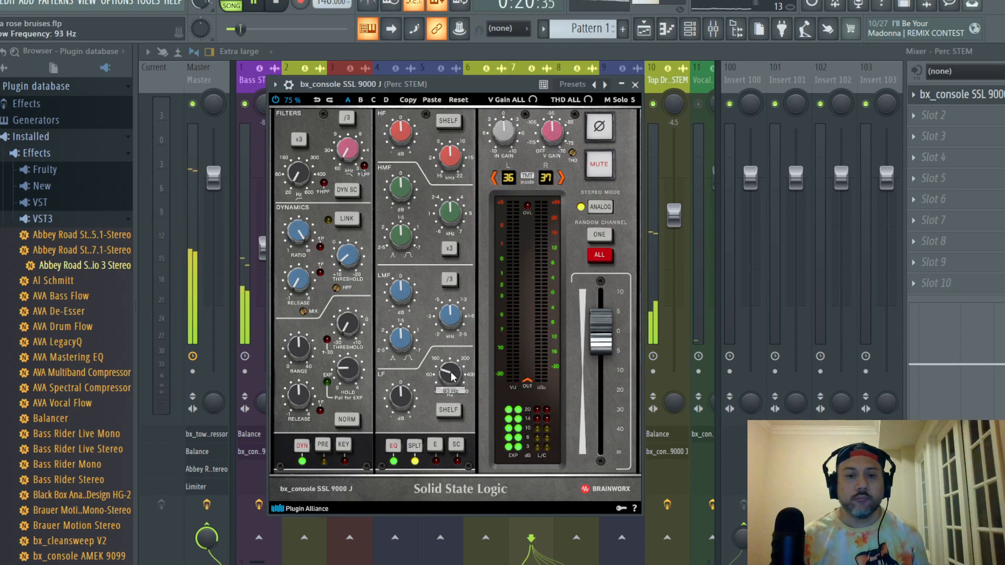
left_click_drag(404, 404, 403, 384)
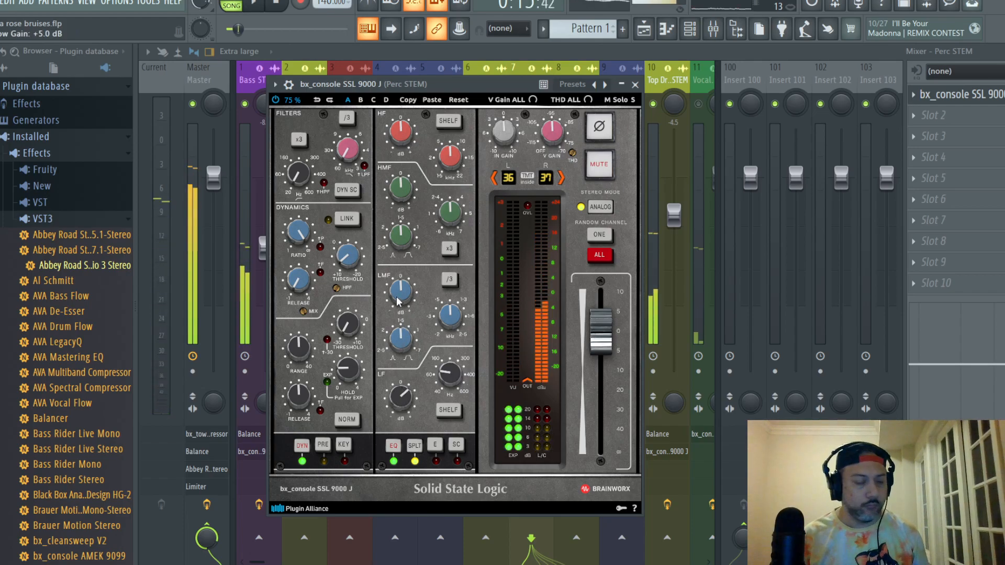
key("space")
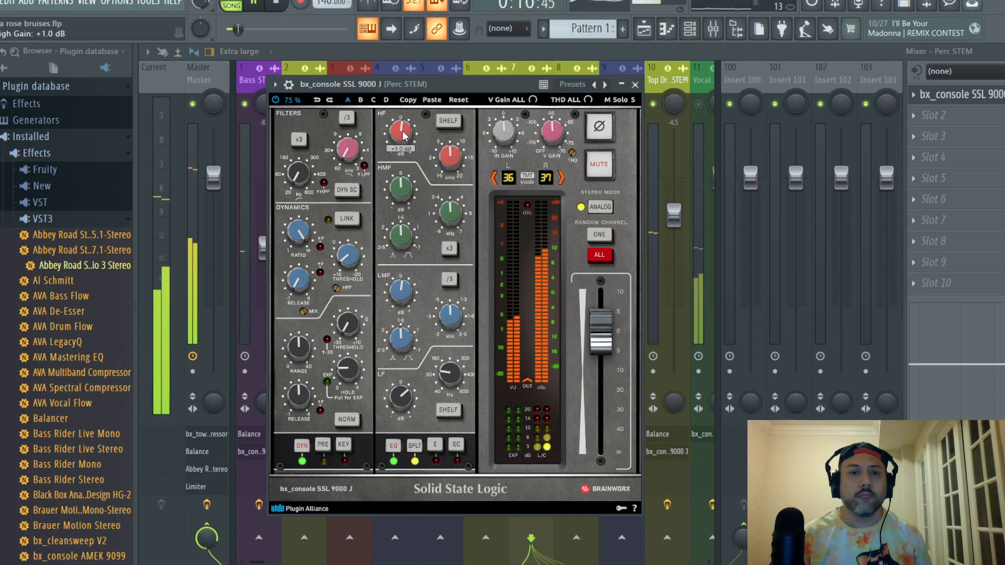
- Audition HF cuts on the Perc STEM's console during playback and set the HF gain to -1.0 dB
mouse_move(402, 186)
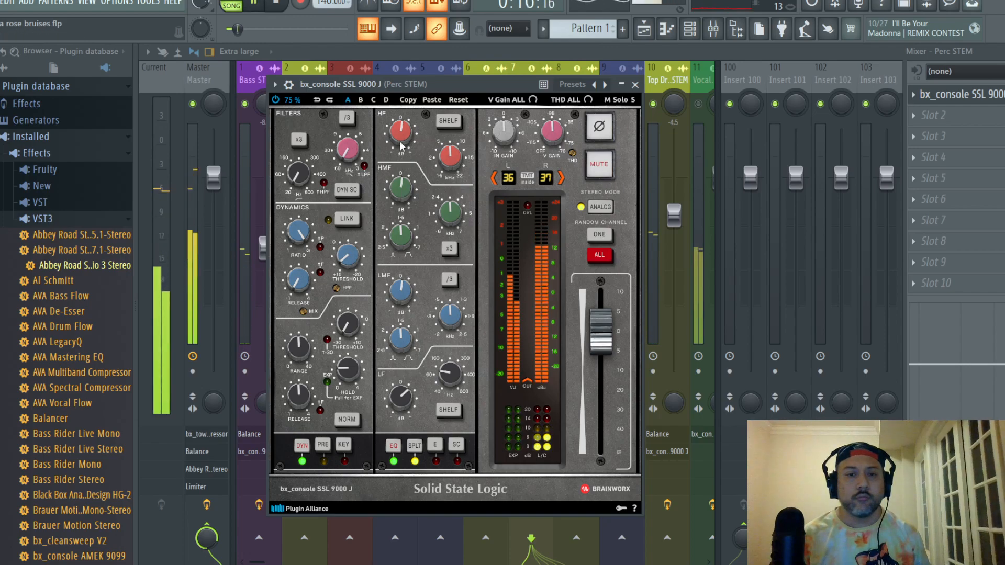
left_click(400, 137)
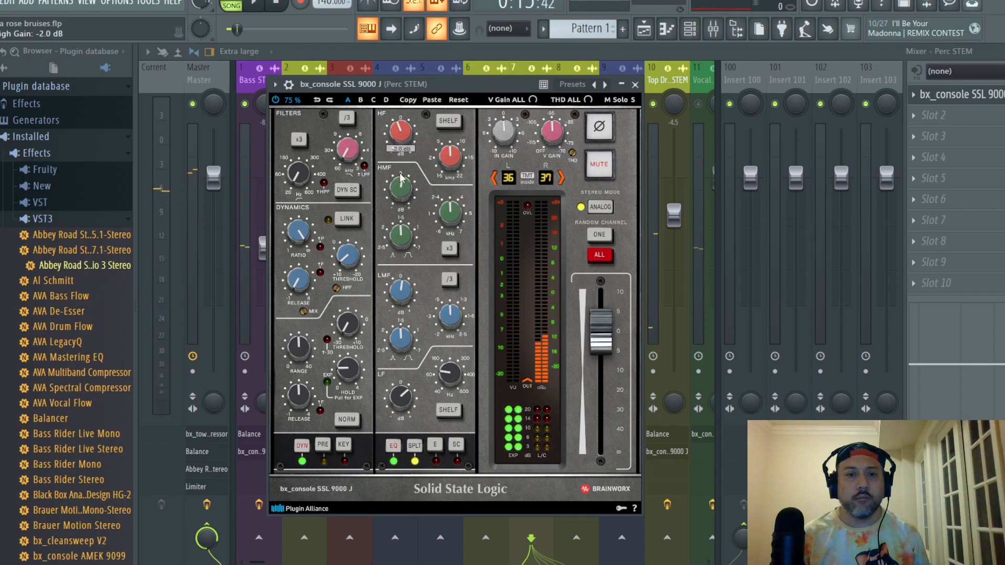
key("space")
scroll(399, 131, "up", 1)
key("space")
key("space")
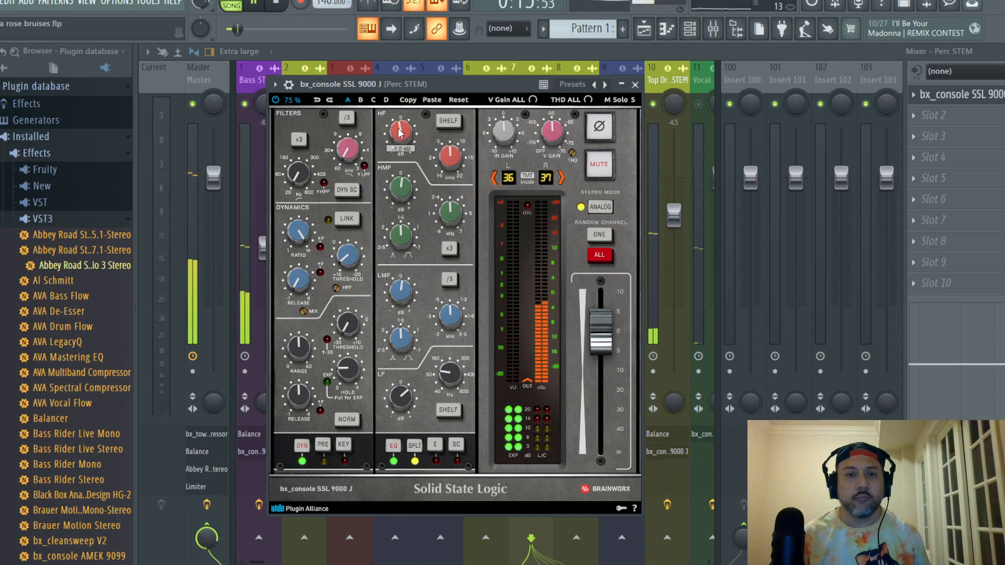
- Close the Perc STEM's console, set its fader to -6.0 dB and save the project
left_click(635, 85)
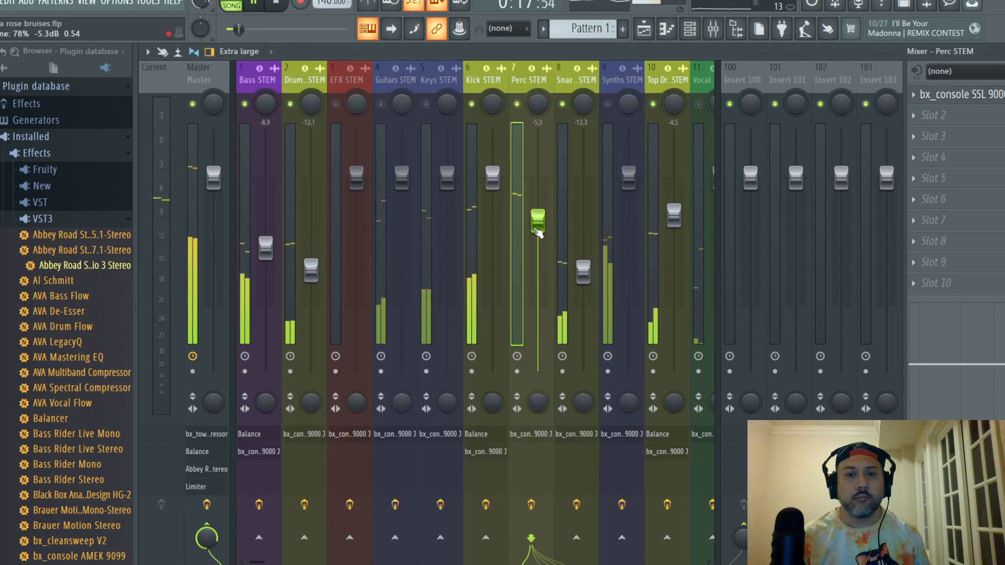
left_click_drag(537, 232, 538, 241)
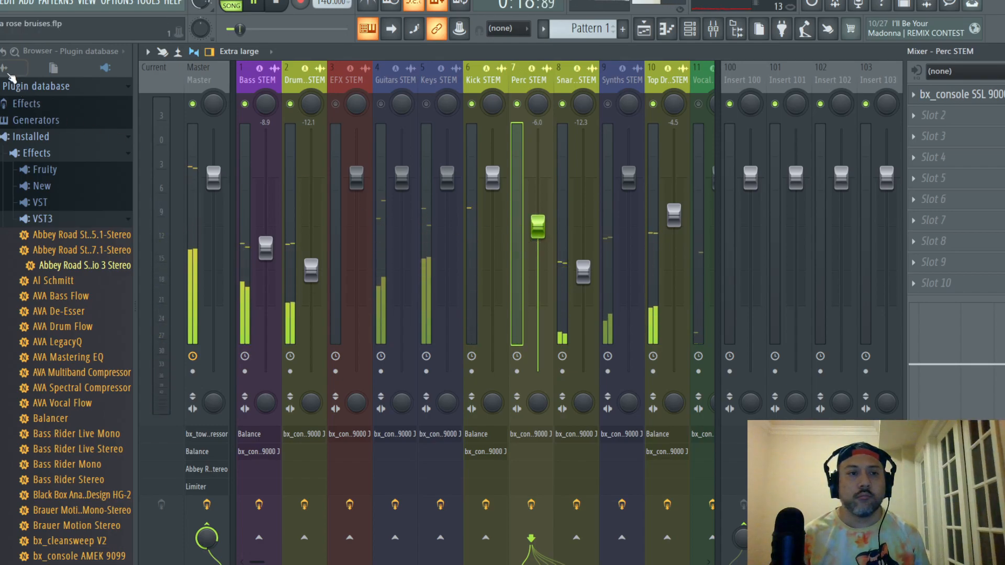
left_click(1, 2)
left_click(2, 62)
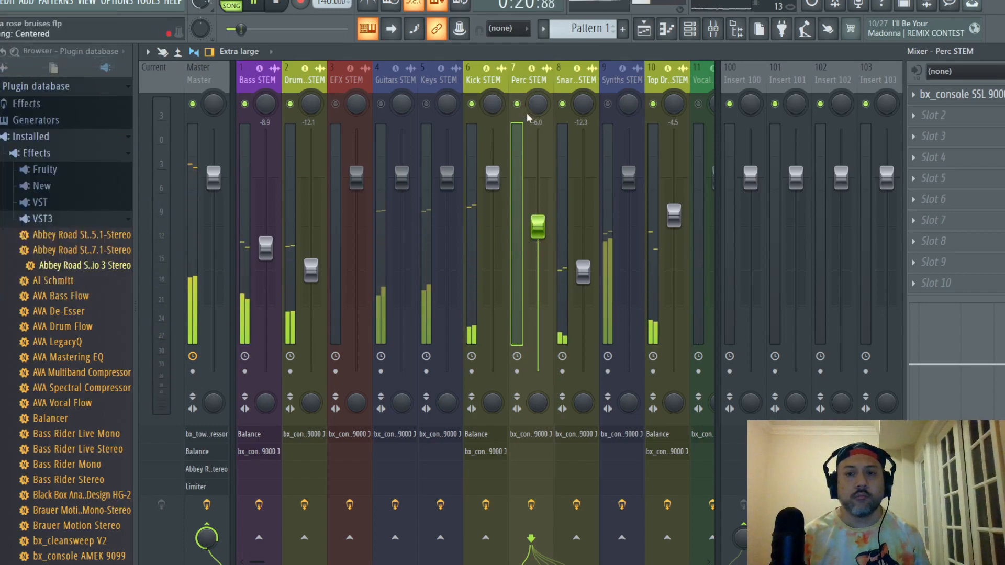
- Save the project again, then unmute the Keys STEM and pull its fader down
left_click_drag(664, 78, 432, 126)
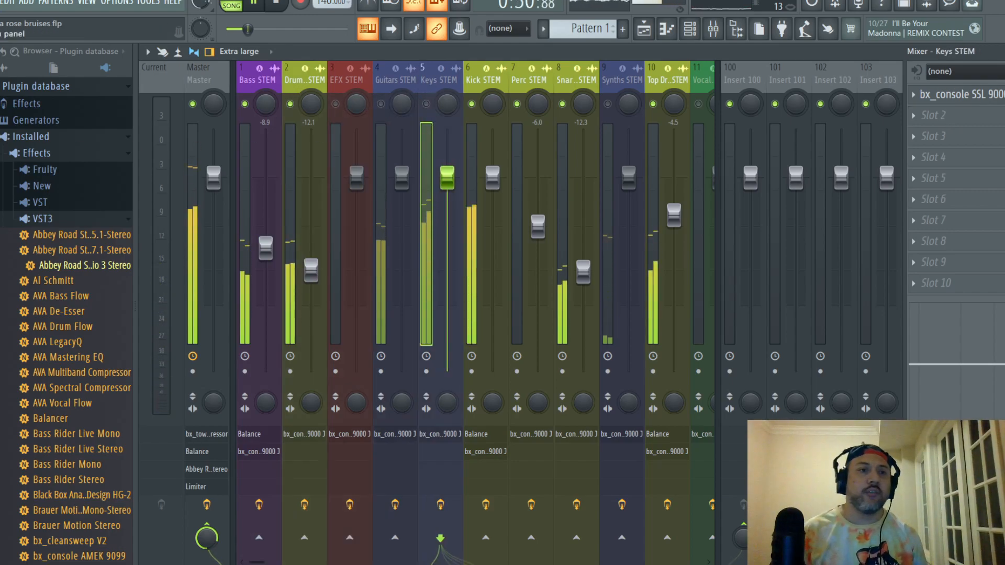
left_click(1, 3)
left_click(2, 63)
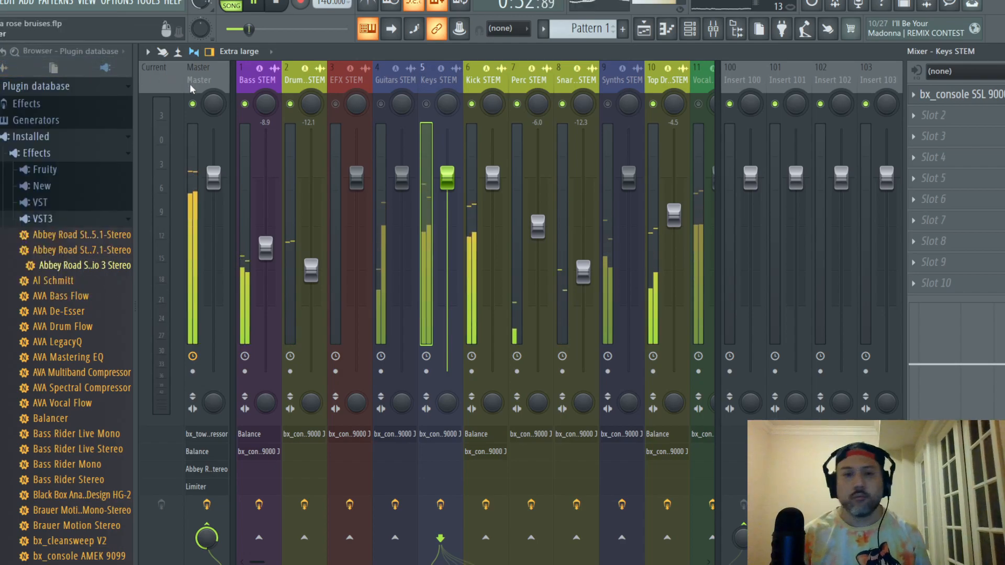
left_click(426, 104)
left_click_drag(447, 178, 447, 265)
- In the Keys STEM's console, raise the compressor ratio, set its threshold to +9.0 dB and the gate range to -20.0 dB, and place the dynamics post EQ
left_click(977, 94)
left_click_drag(461, 174, 500, 94)
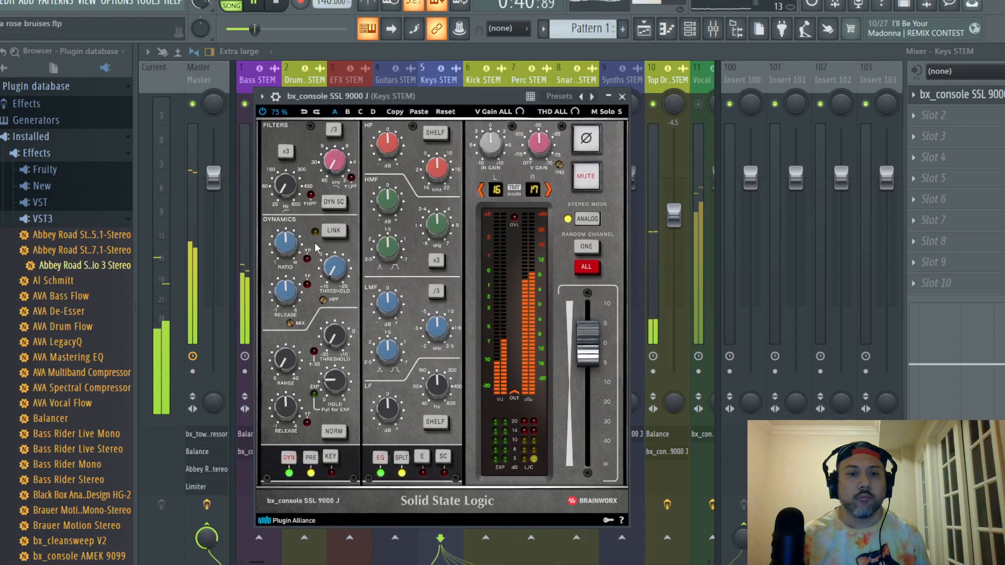
mouse_move(287, 249)
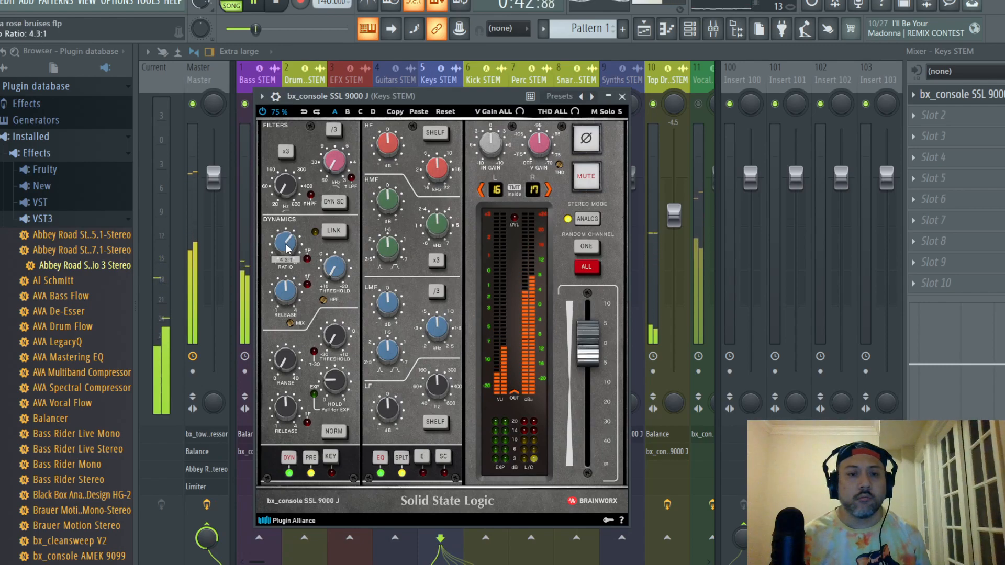
scroll(287, 249, "up", 1)
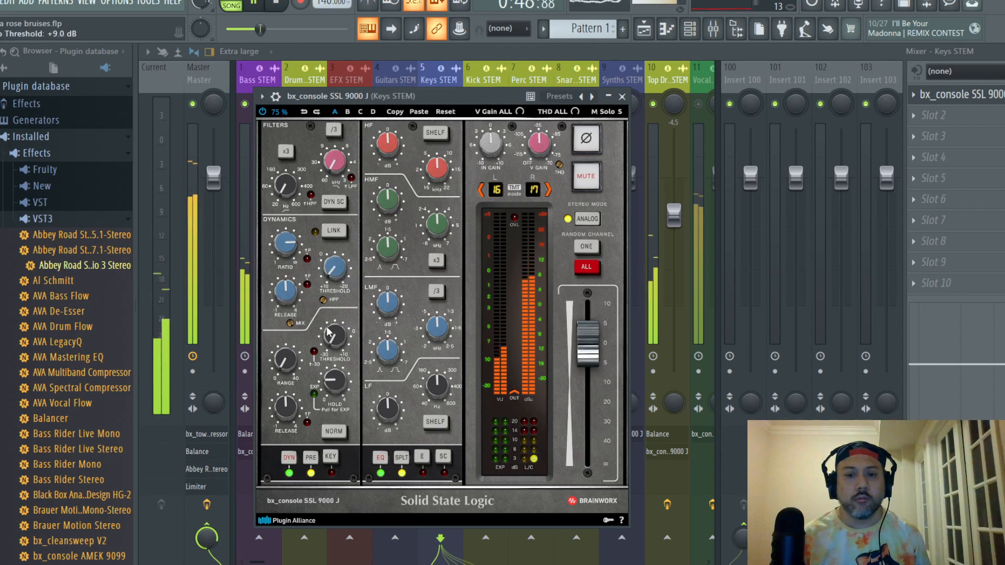
left_click_drag(297, 373, 291, 371)
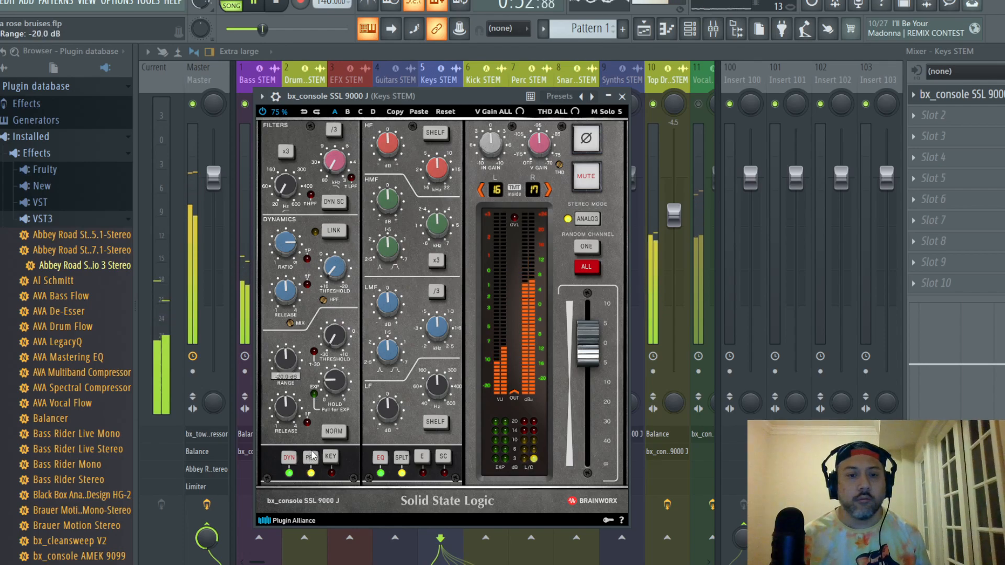
left_click(310, 458)
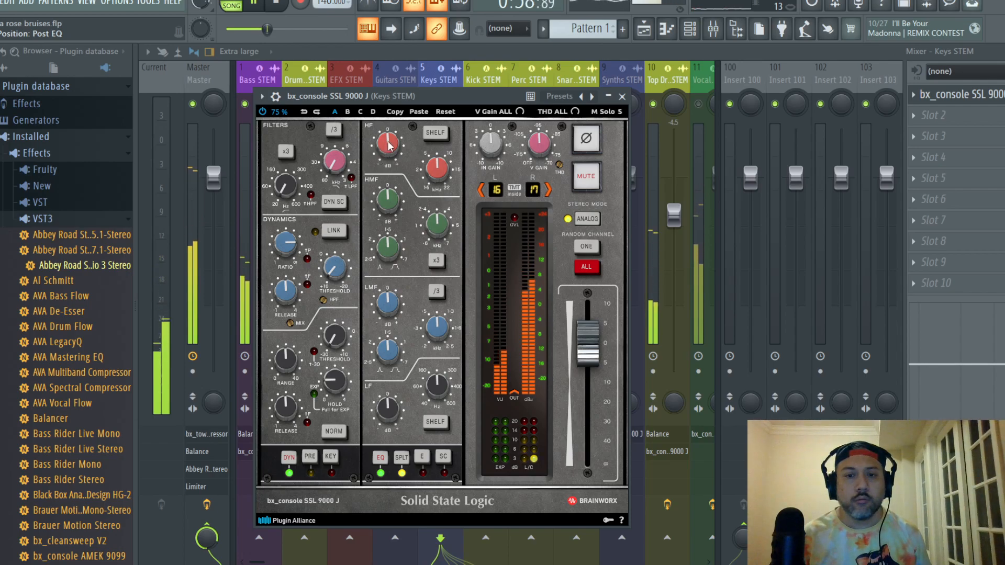
- Equalize the Keys STEM by lowering the HF and LF gains, setting HMF gain to -2.0 dB and LMF gain to +0.5 dB
mouse_move(387, 145)
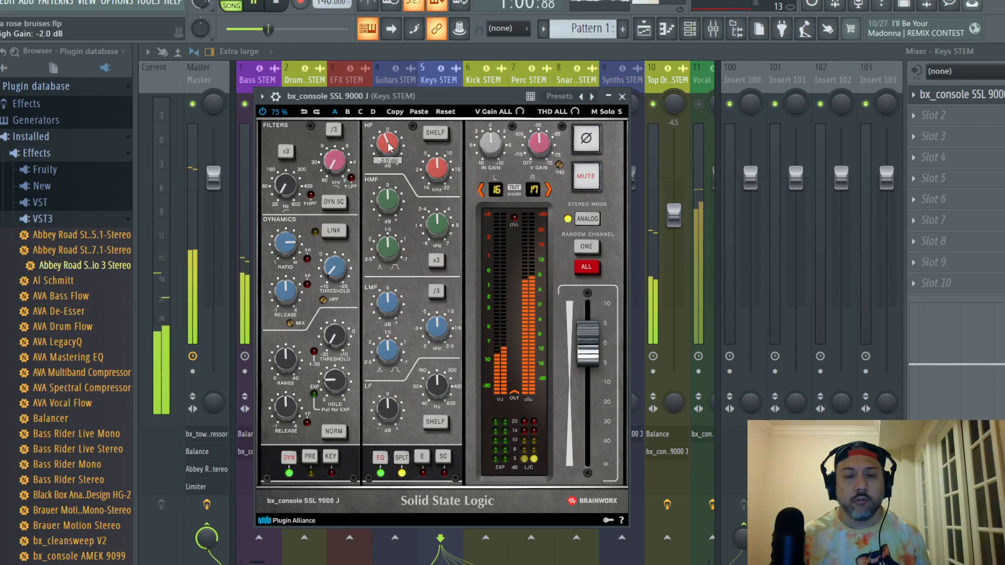
key("space")
key("space")
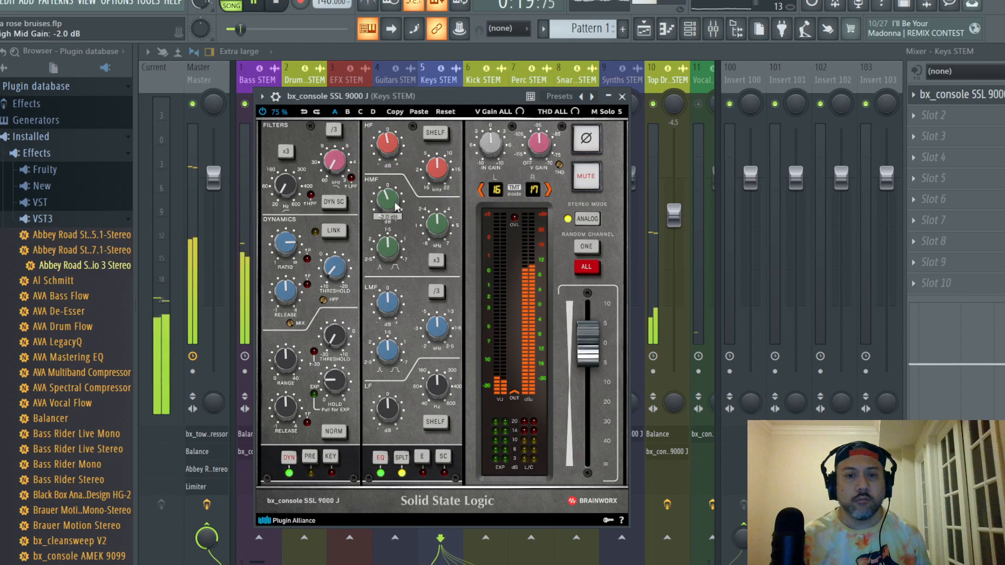
scroll(389, 407, "down", 3)
scroll(381, 307, "up", 1)
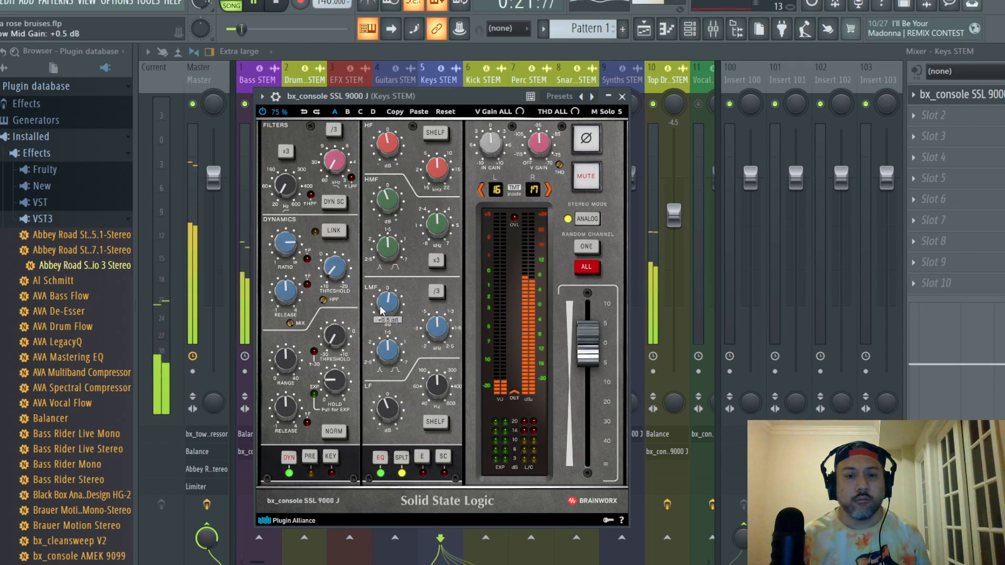
key("space")
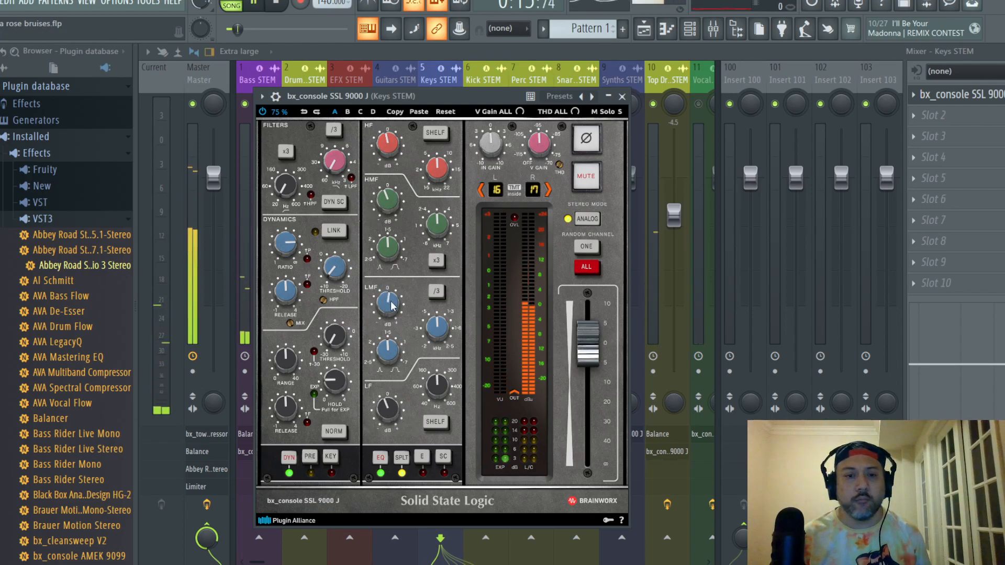
mouse_move(392, 306)
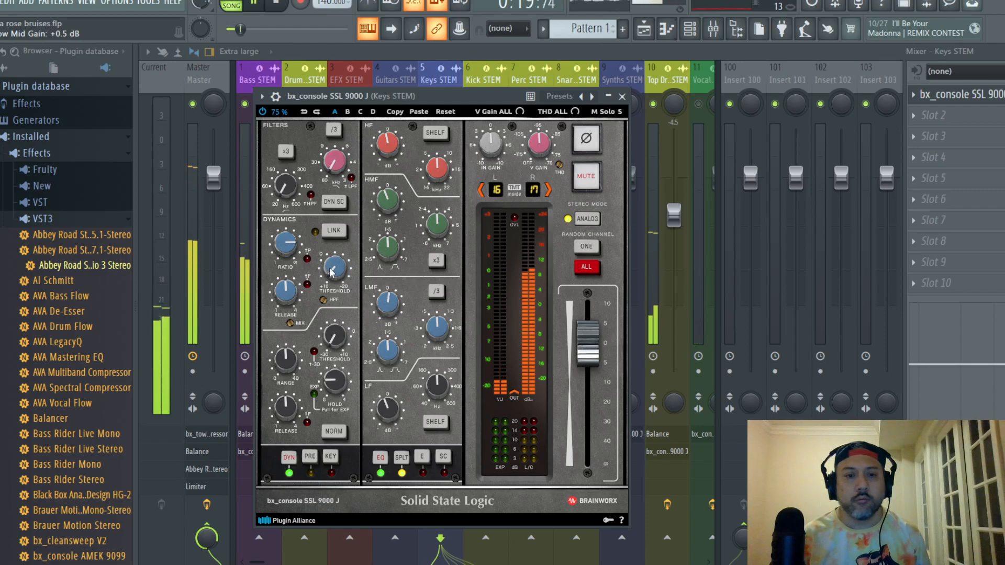
- Lower the Keys STEM's compressor threshold to +4.0 dB
mouse_move(335, 271)
scroll(334, 271, "down", 1)
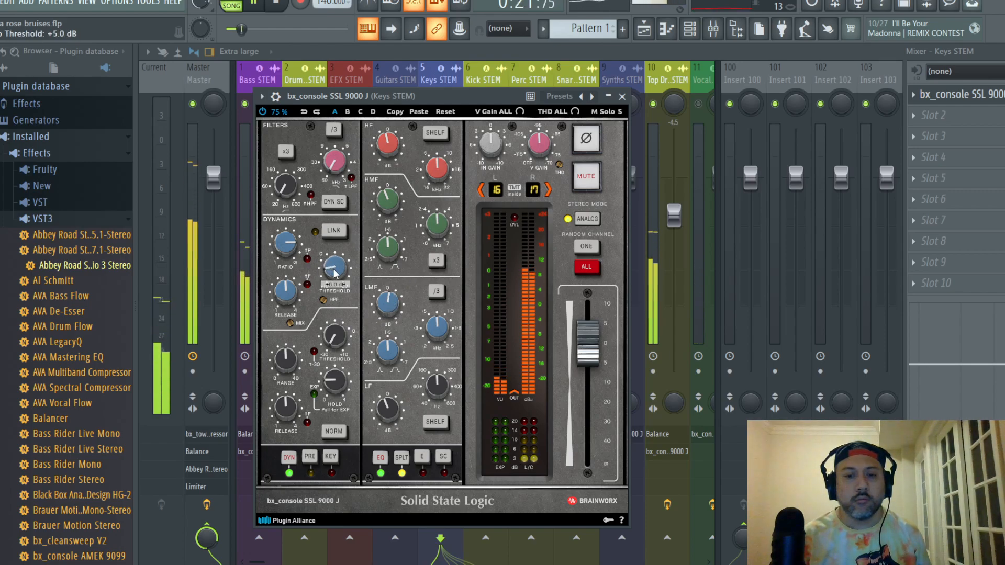
scroll(334, 271, "down", 1)
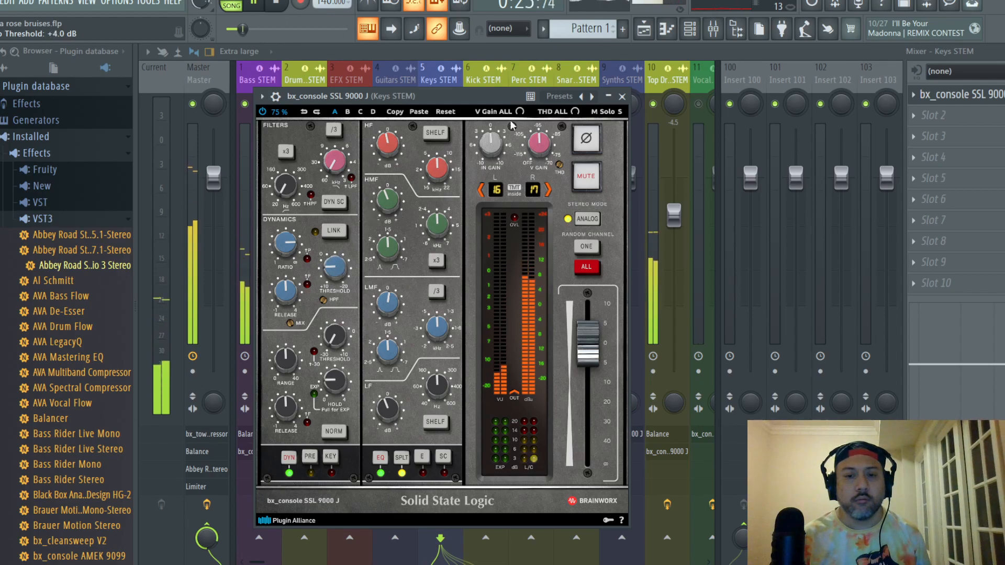
- Close the Keys STEM's console, set its fader to -11.5 dB, save the project and stop playback
left_click(621, 97)
mouse_move(447, 264)
left_mouse_down()
mouse_move(447, 330)
mouse_move(447, 268)
left_mouse_up()
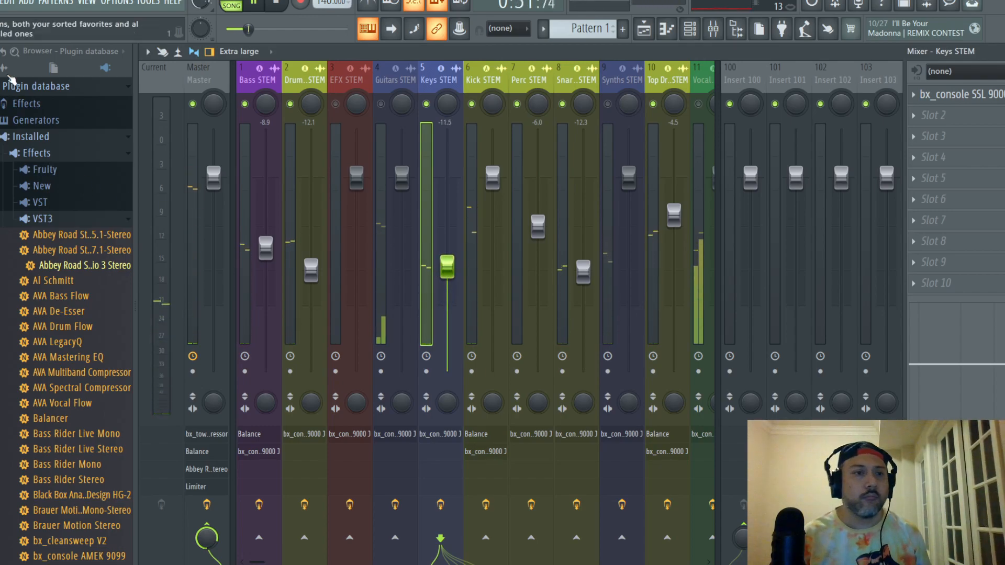
left_click(0, 2)
left_click(3, 63)
left_click_drag(446, 267, 447, 267)
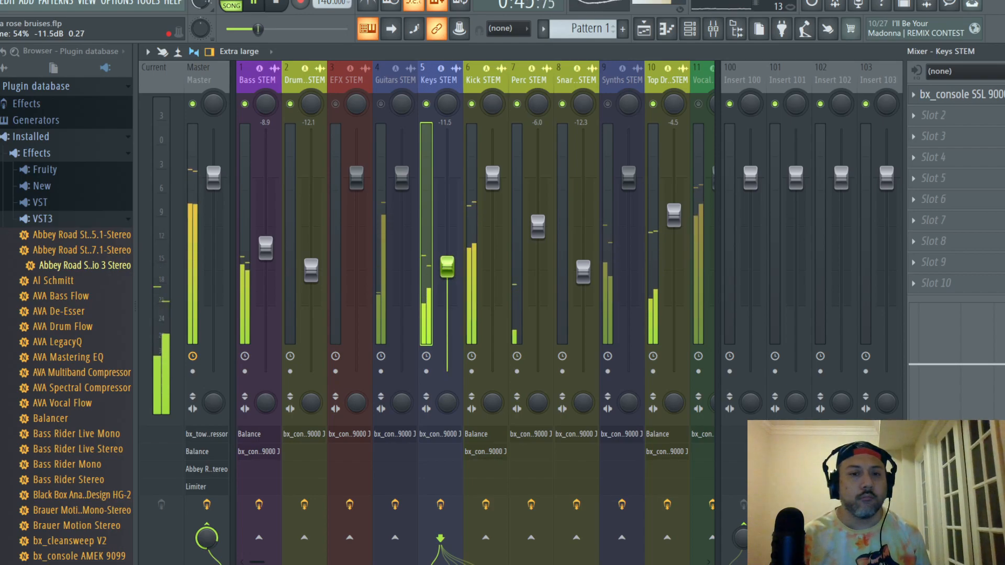
key("space")
left_click(15, 63)
key("Escape")
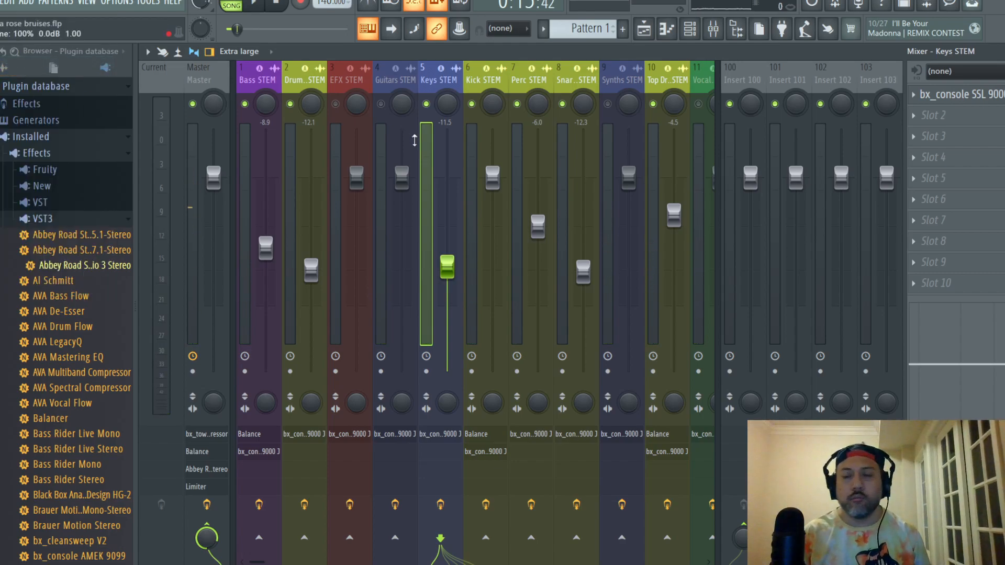
- Audition the mix briefly, lower the Guitars STEM's fader to -11.6 dB and save the project
left_click(400, 175)
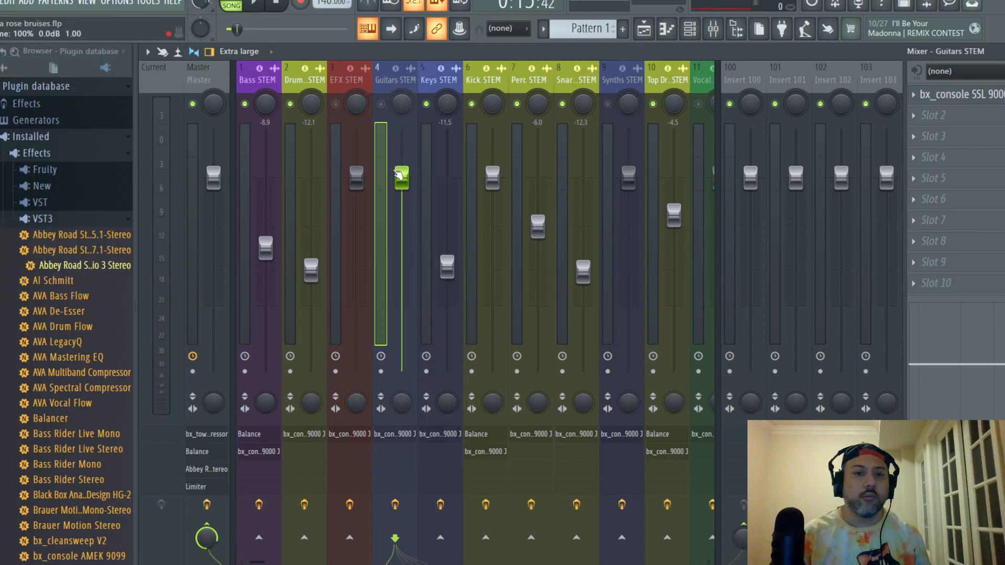
key("space")
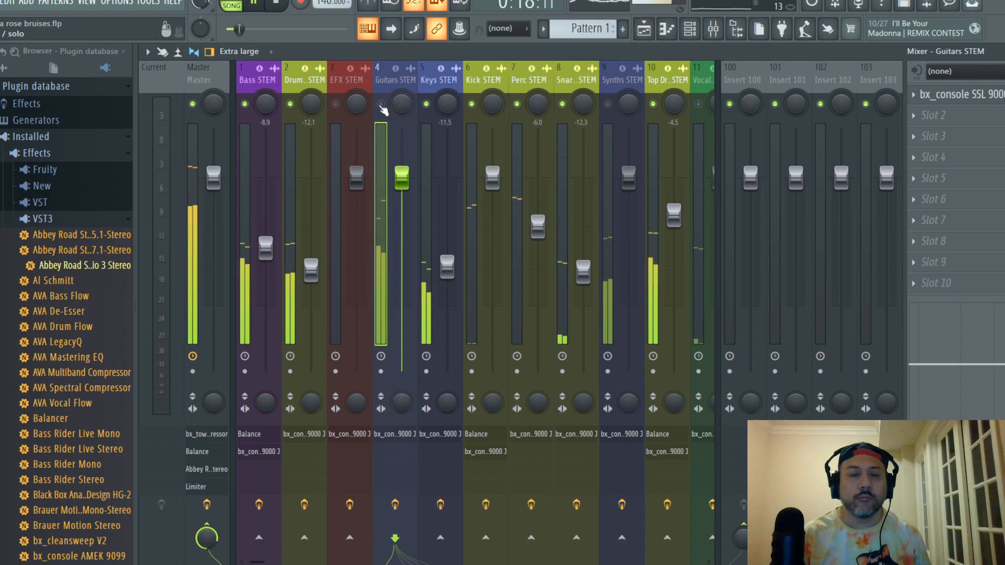
key("space")
left_click_drag(402, 190, 403, 270)
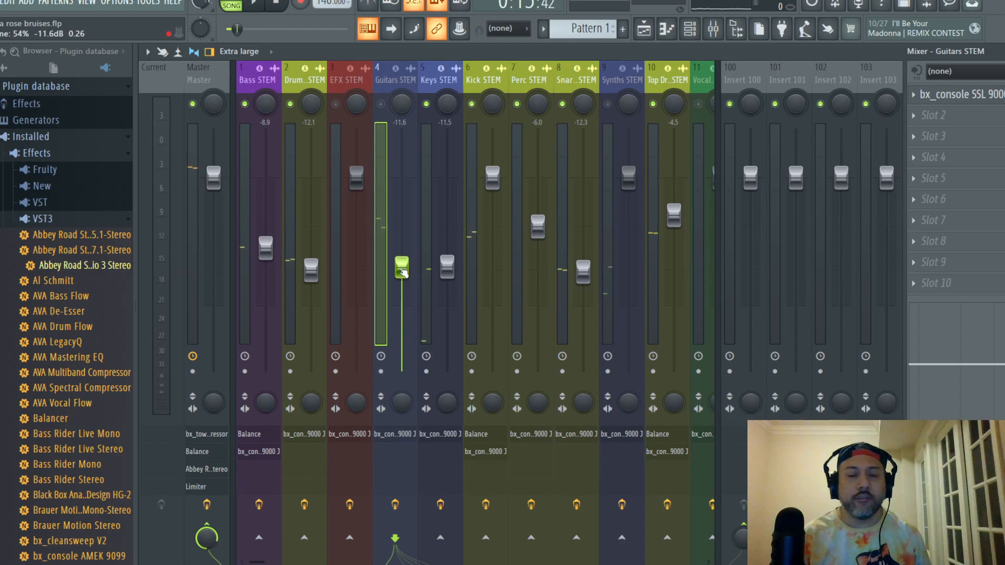
left_click(1, 3)
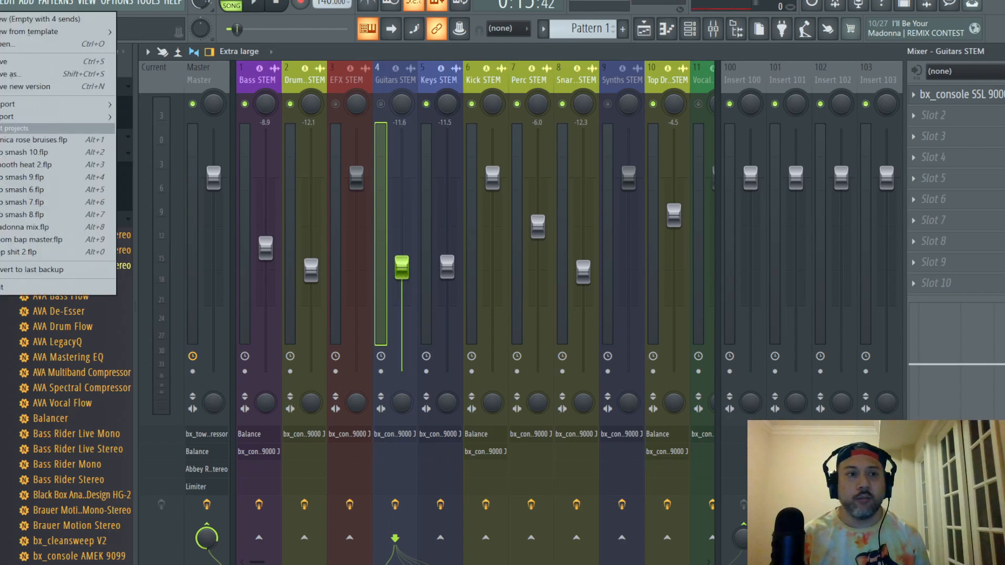
left_click(0, 65)
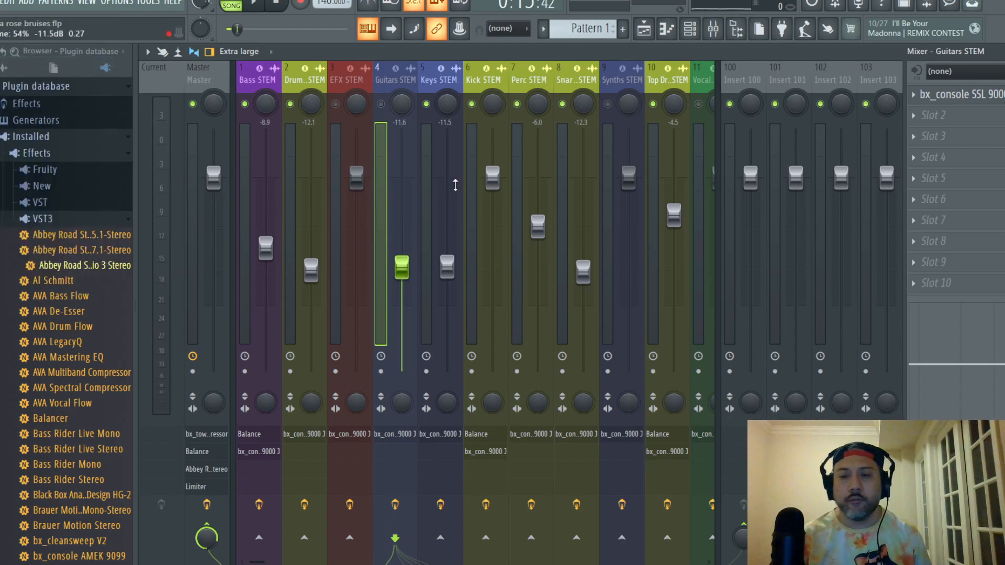
- Unmute the Guitars STEM and, during playback, raise its fader to -4.2 dB
left_click(381, 104)
key("space")
left_click_drag(402, 267, 402, 212)
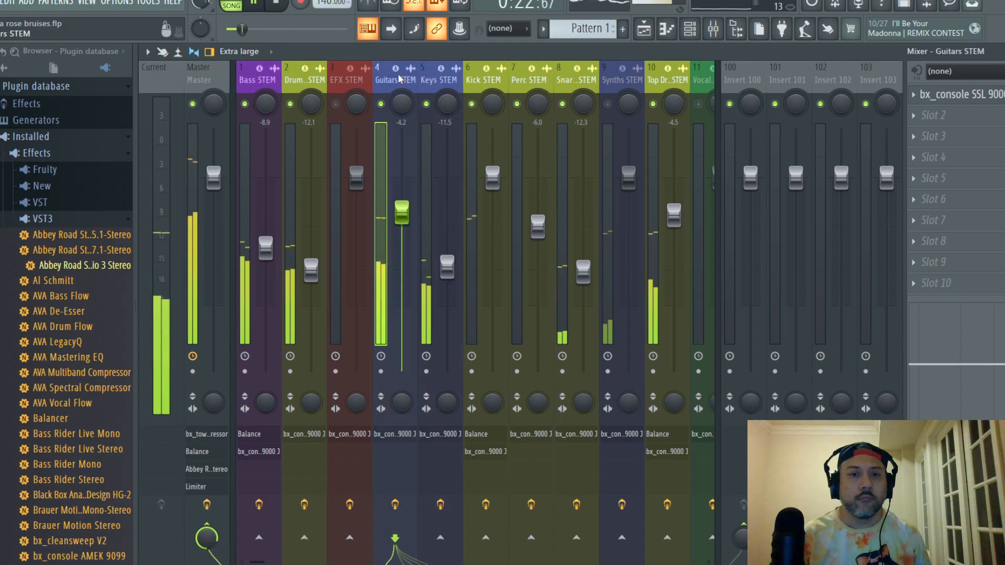
- In the Guitars STEM's console, raise the compressor ratio, set its threshold to +6.0 dB and the gate range to -20.0 dB, and place the dynamics post EQ
left_click(946, 95)
left_click_drag(369, 140, 473, 96)
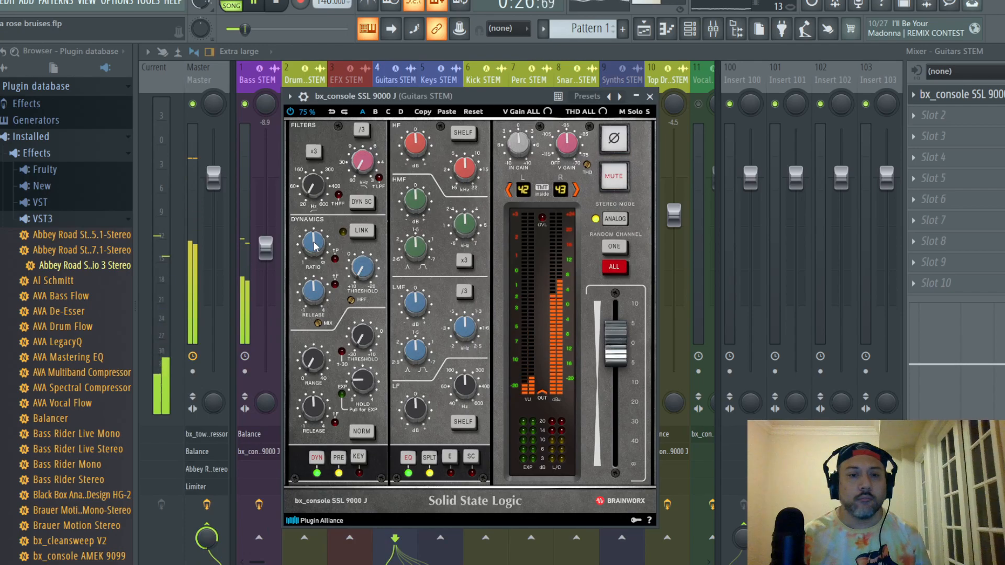
scroll(315, 246, "up", 1)
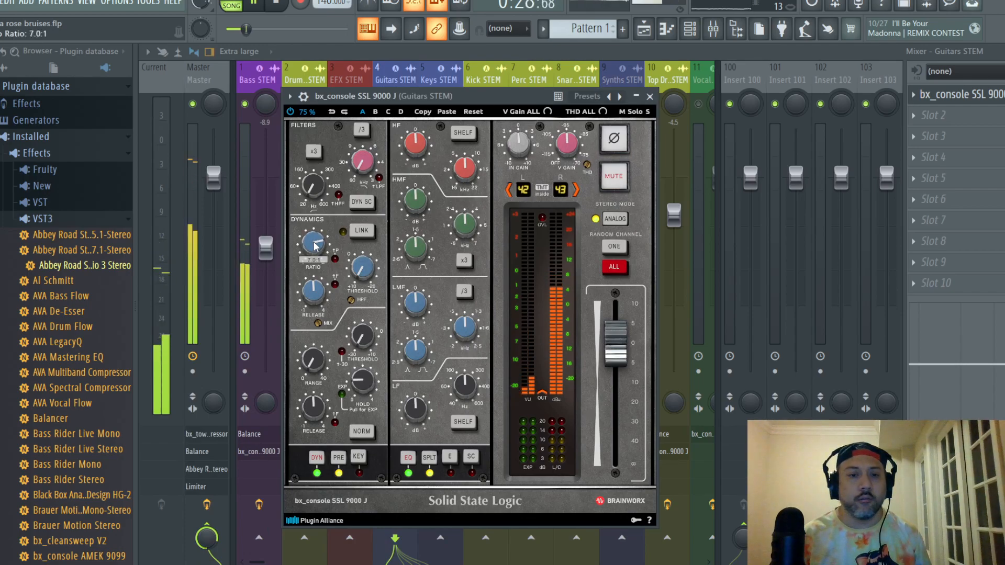
scroll(360, 271, "up", 2)
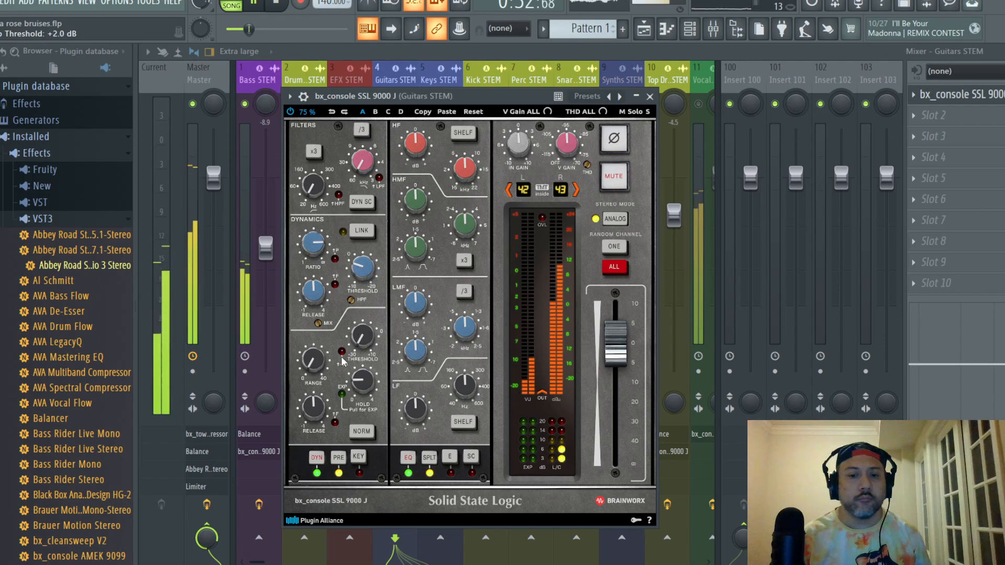
scroll(359, 269, "up", 3)
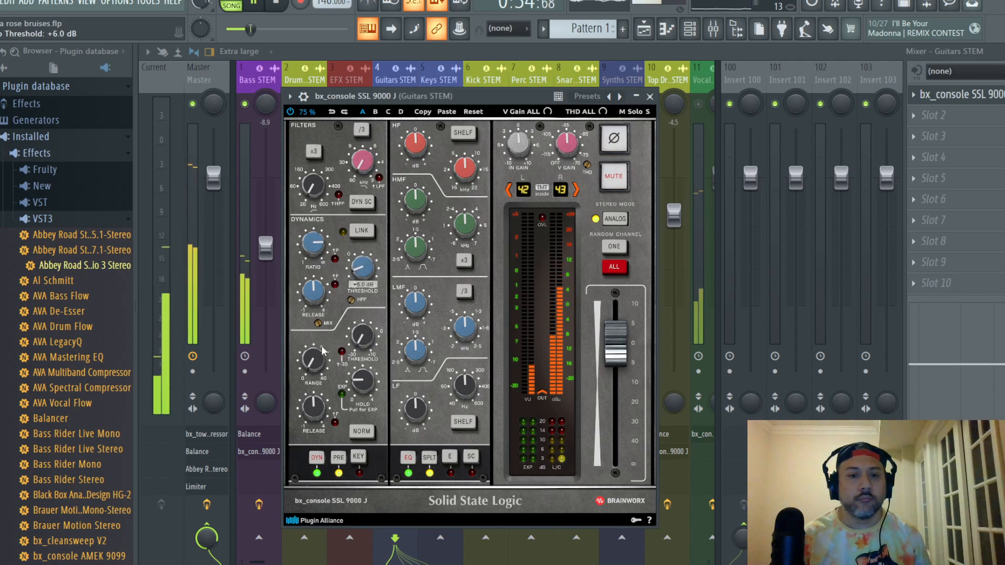
scroll(316, 360, "down", 2)
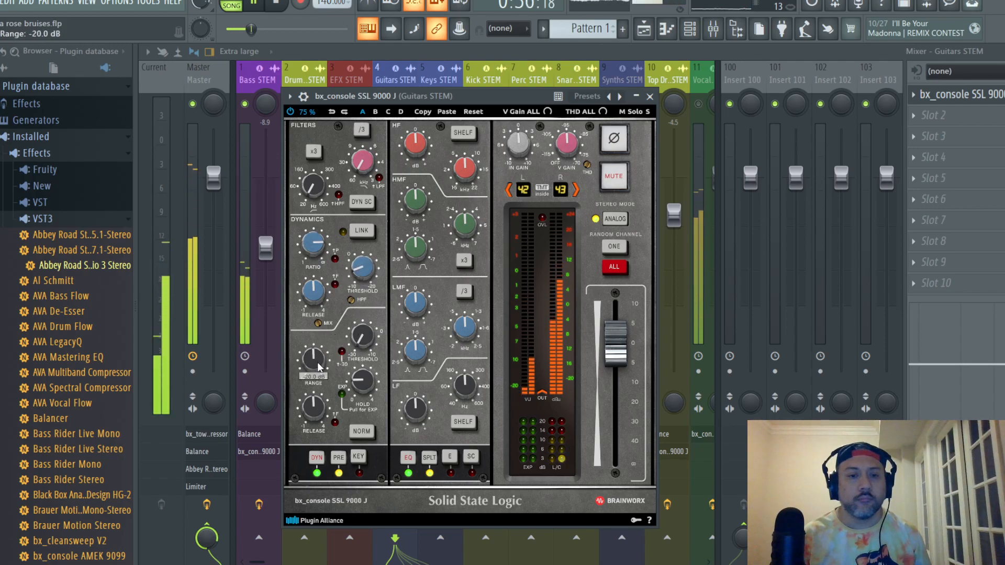
left_click(339, 458)
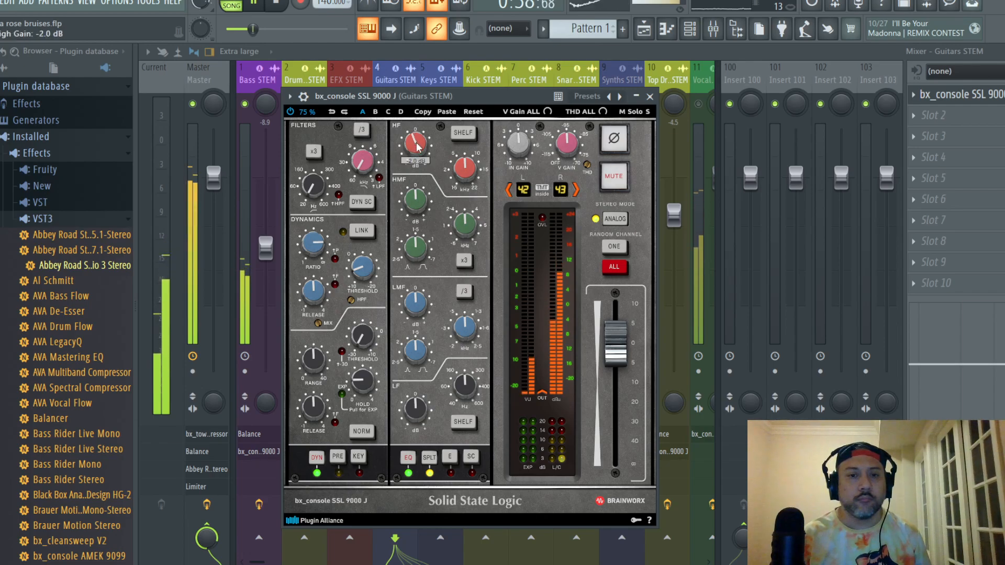
- Equalize the Guitars STEM with the HF gain at -2.0 dB and the LMF gain at +0.5 dB
scroll(415, 408, "down", 1)
scroll(417, 308, "up", 1)
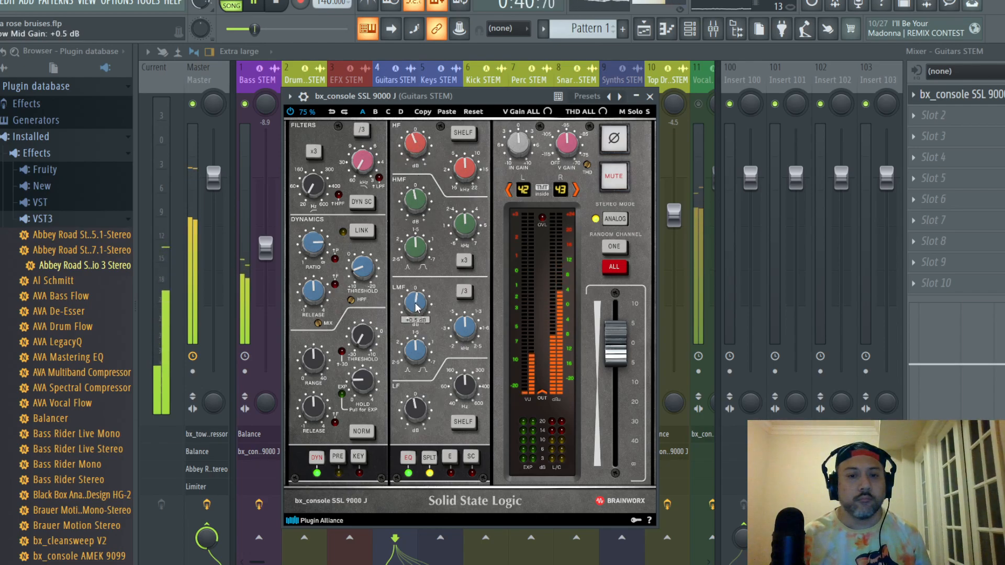
- Close the Guitars STEM console plugin and lower that channel's fader to about -8.4 dB against the playing mix
left_click(649, 96)
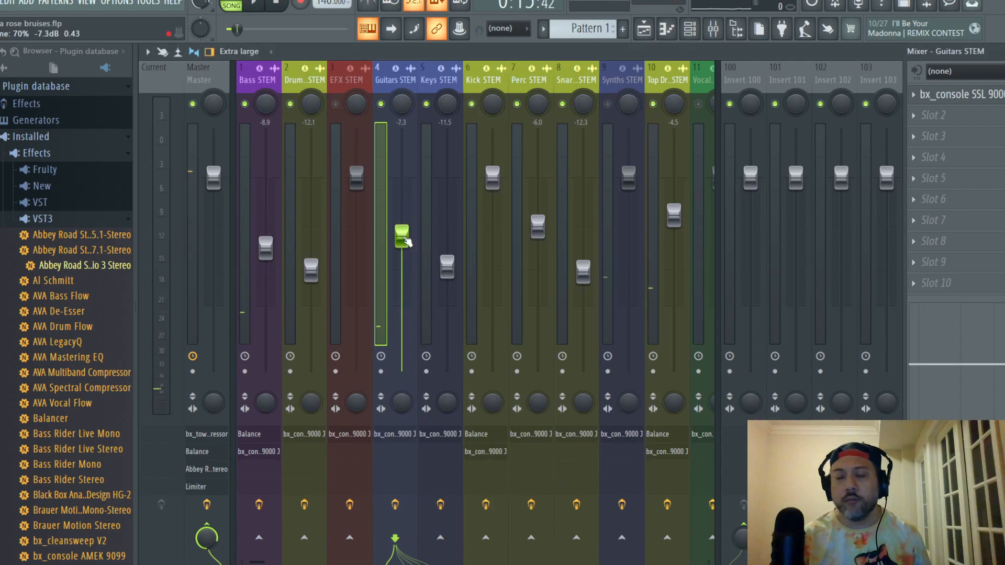
key("space")
left_click_drag(403, 240, 403, 251)
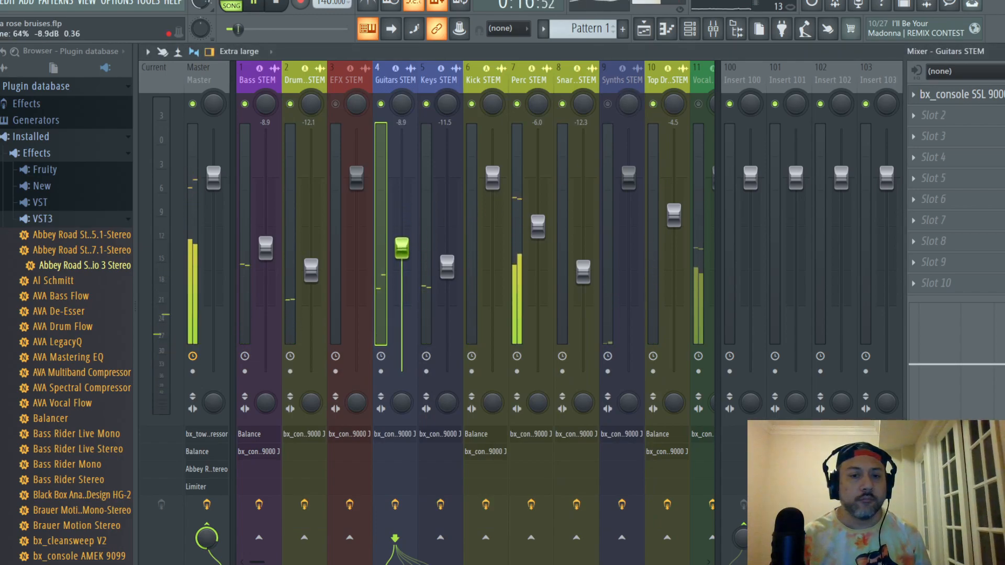
key("space")
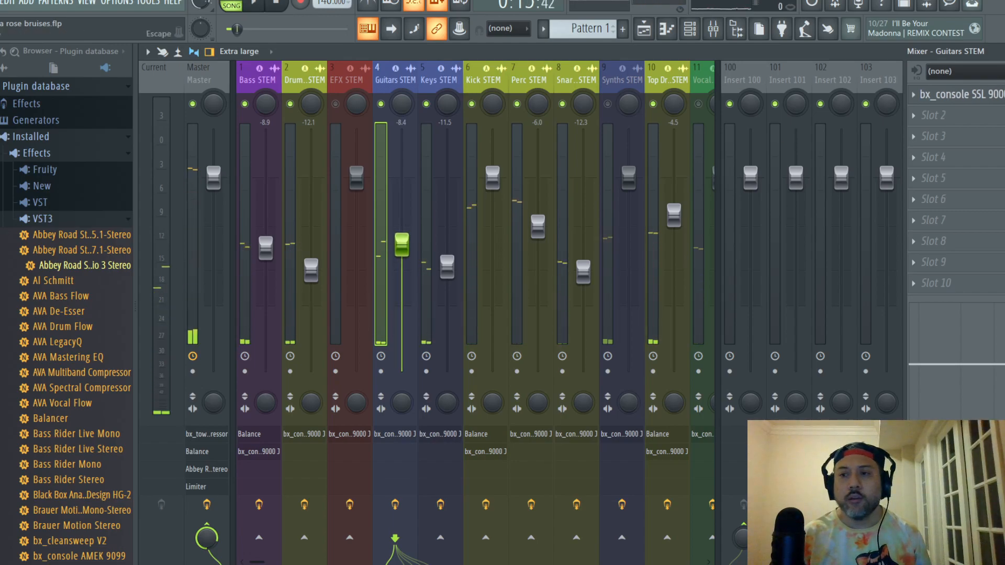
- Play the arrangement again and fine-tune the Guitars STEM fader to -9.1 dB in the mixer
key("F5")
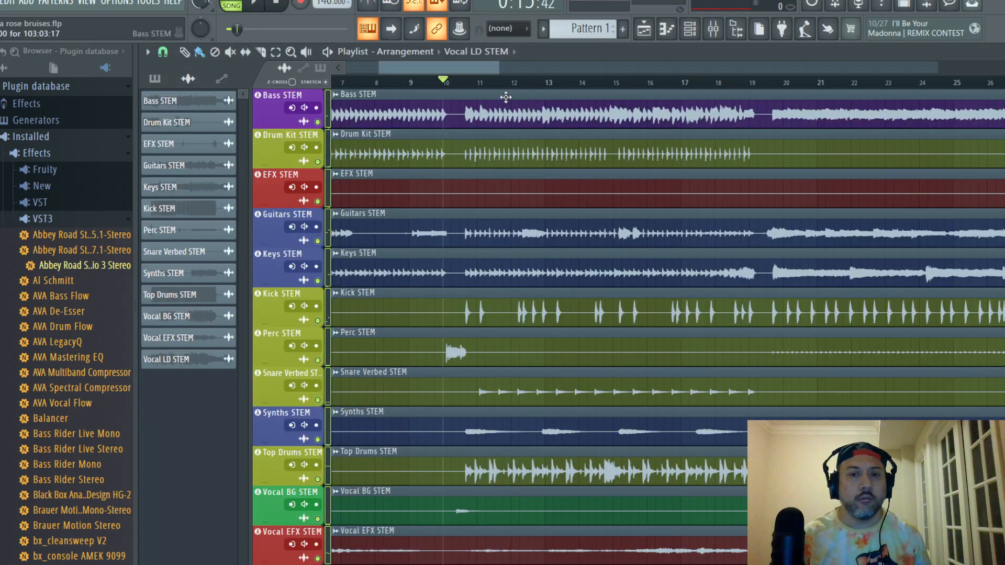
key("space")
left_click(712, 28)
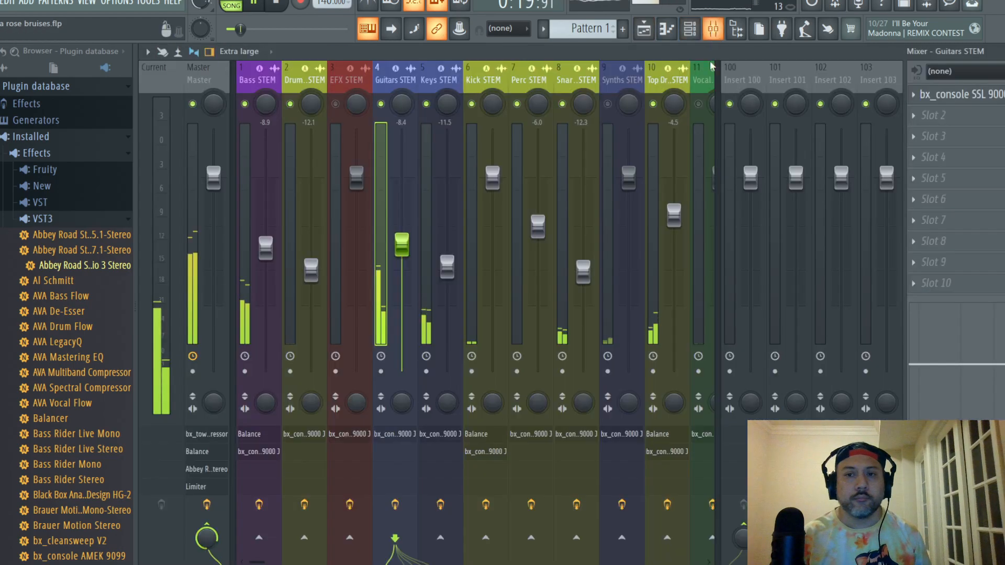
key("Escape")
key("Escape")
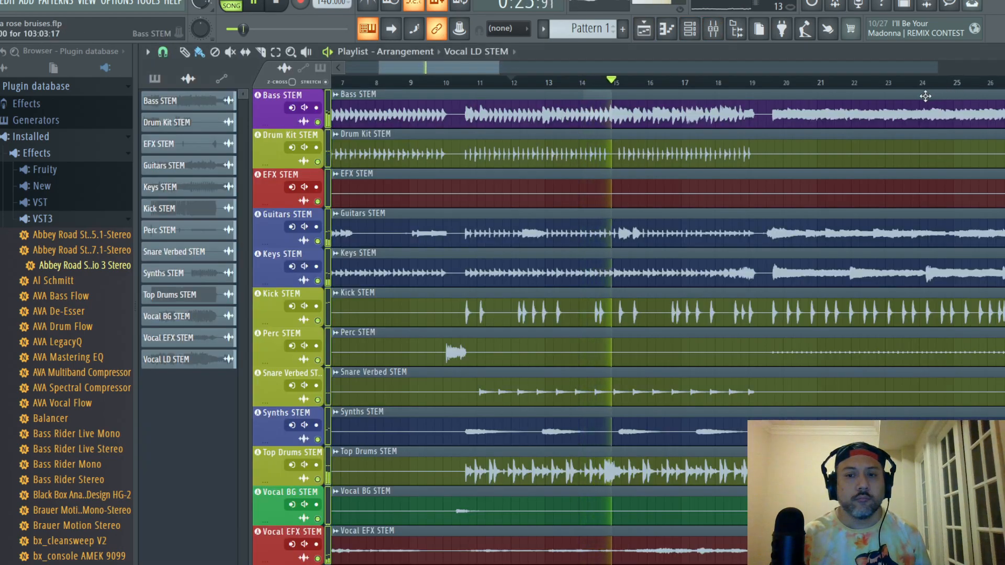
left_click(713, 29)
mouse_move(402, 245)
left_mouse_down()
mouse_move(402, 288)
mouse_move(402, 255)
left_mouse_up()
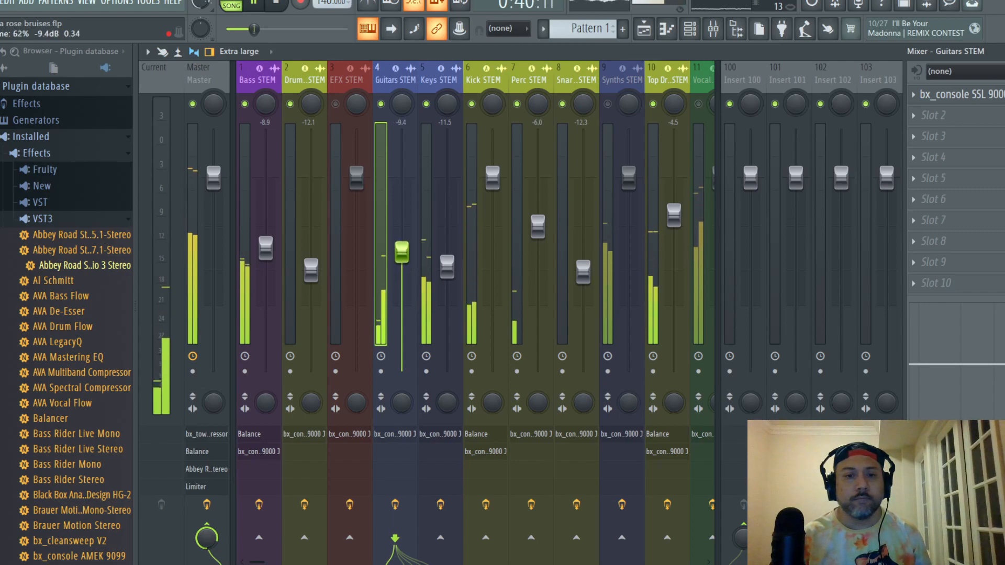
left_click_drag(402, 252, 402, 251)
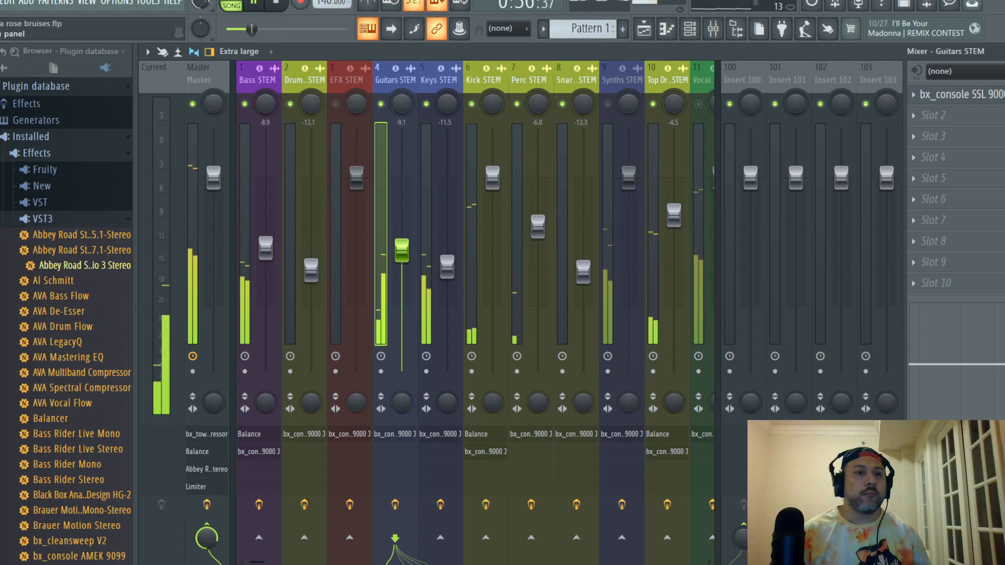
- Unmute the Synths STEM channel and lower its fader to -7.0 dB
left_click(625, 90)
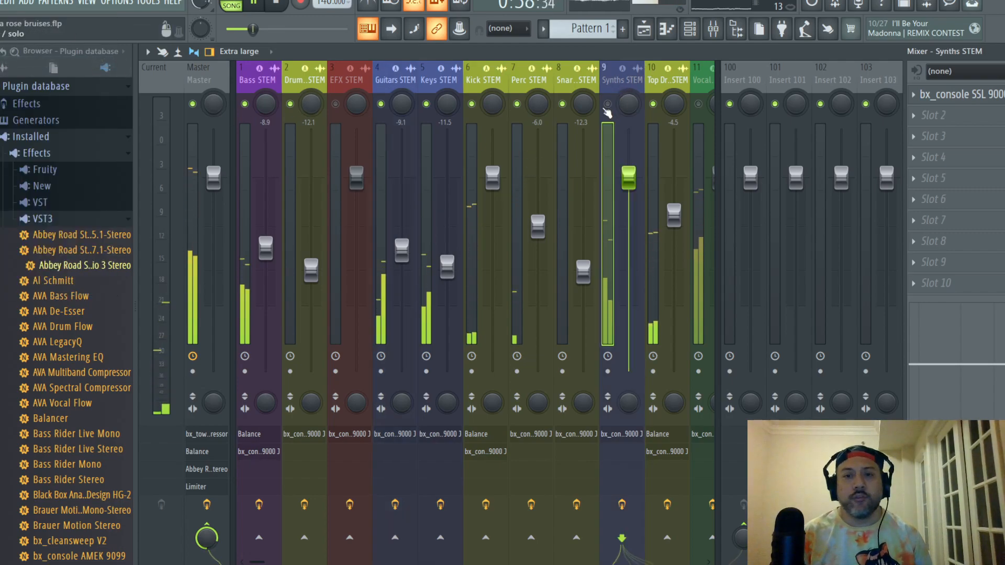
left_click_drag(628, 178, 628, 235)
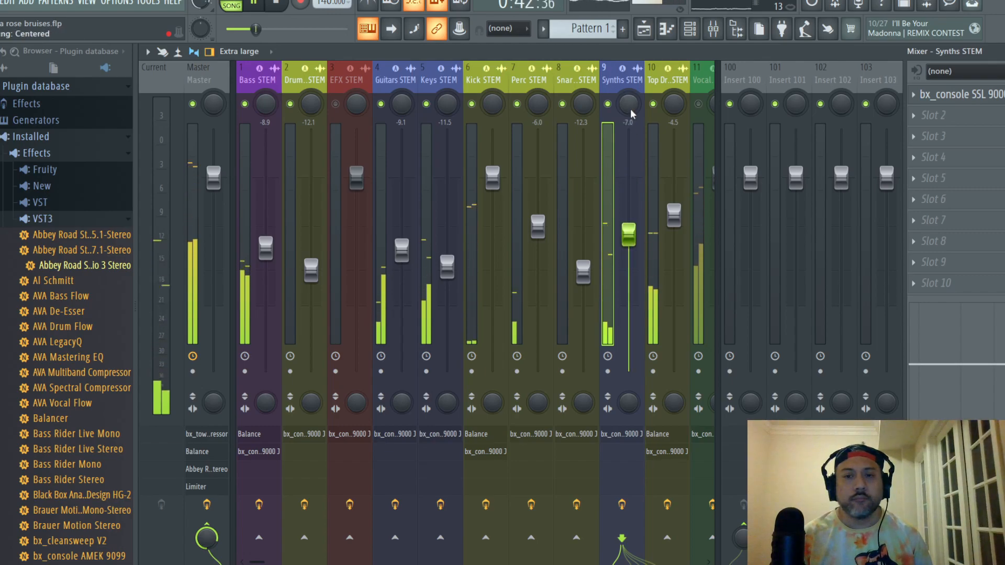
- Open the Synths STEM console plugin and set its compressor to an 8.0:1 ratio with a +3.0 dB threshold
left_click(957, 94)
left_click_drag(366, 176, 428, 94)
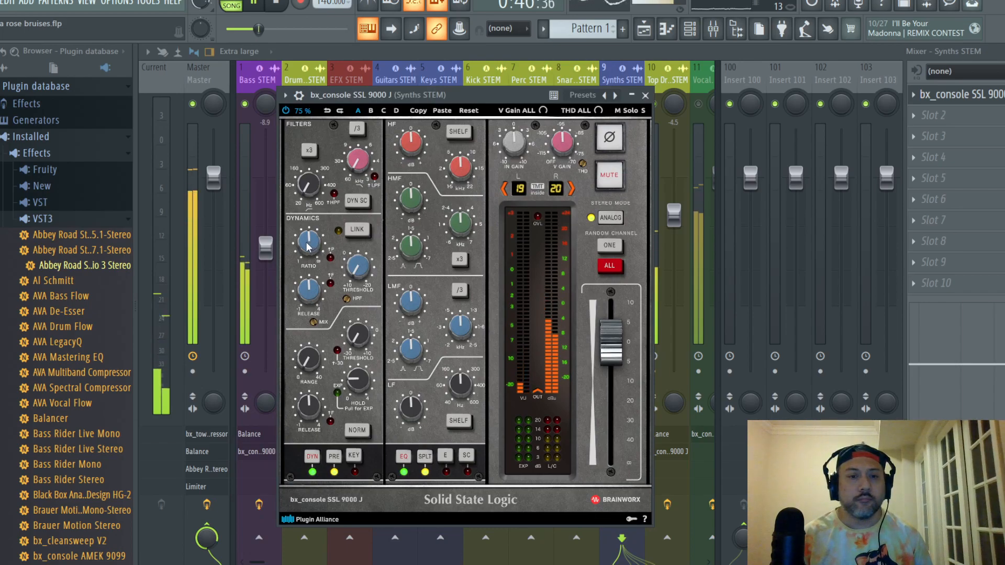
scroll(308, 247, "up", 5)
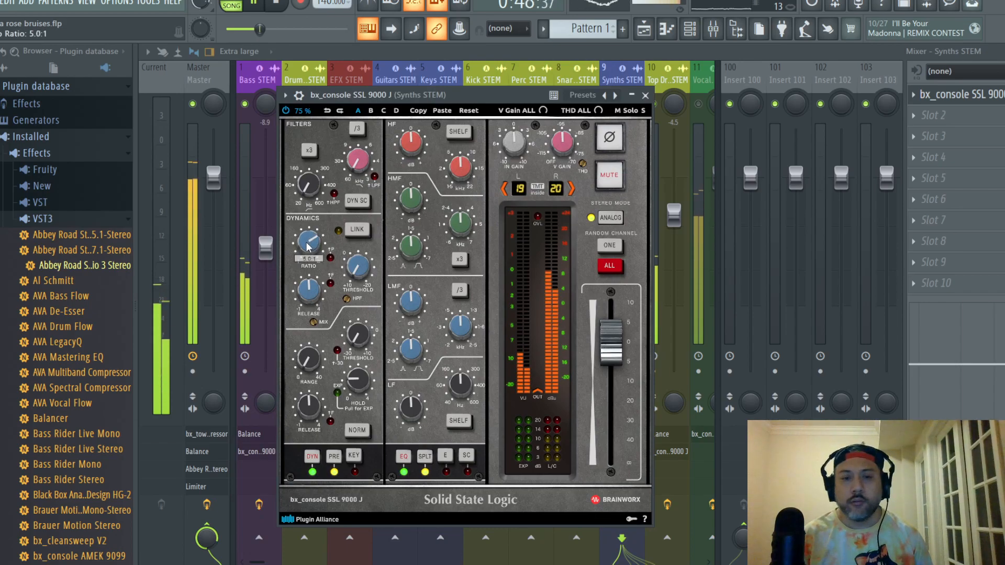
scroll(308, 247, "up", 1)
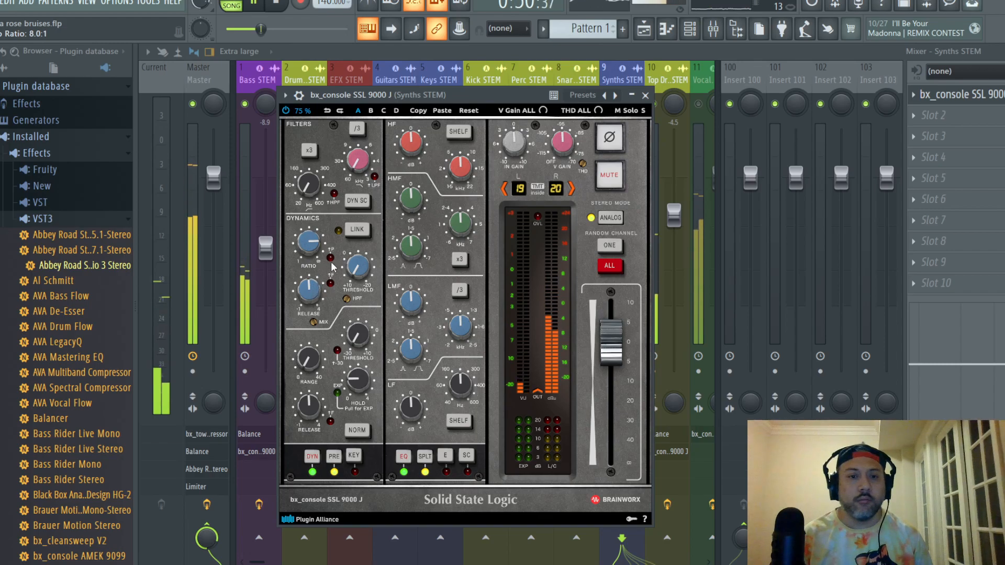
scroll(363, 270, "down", 1)
scroll(364, 271, "down", 1)
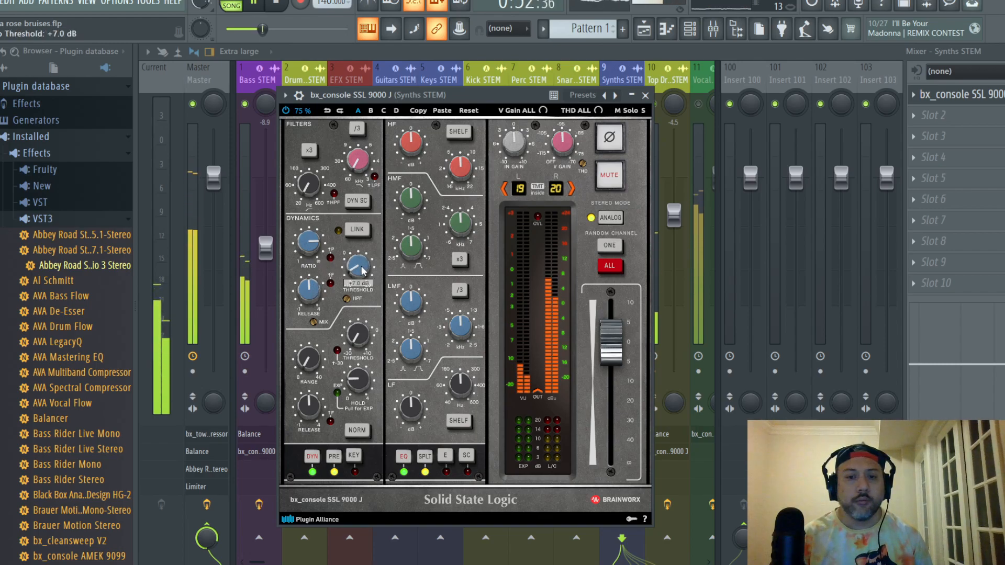
scroll(364, 271, "down", 1)
scroll(364, 271, "down", 1)
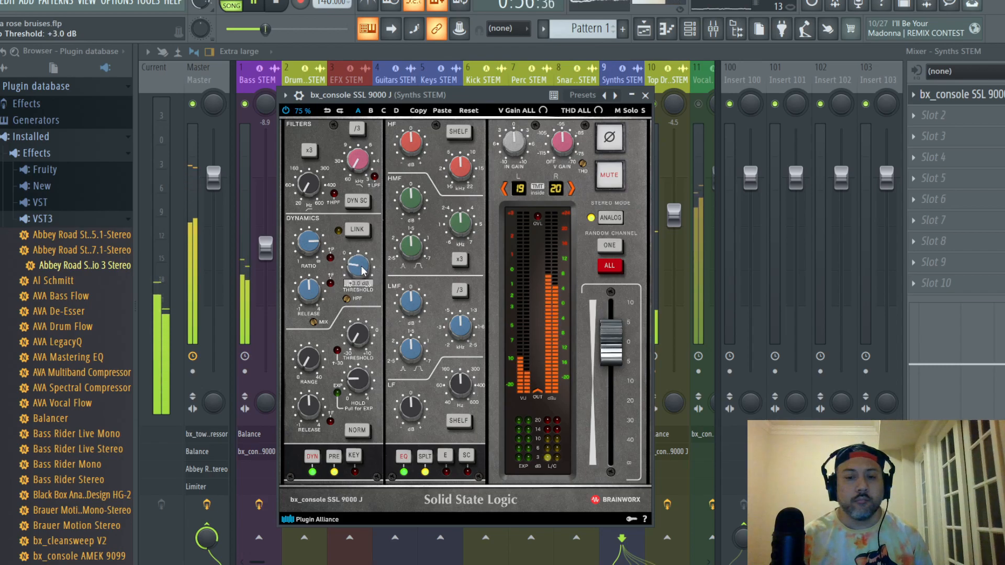
- Set the Synths gate range to -20.0 dB and switch the dynamics position to Post EQ
scroll(315, 363, "up", 3)
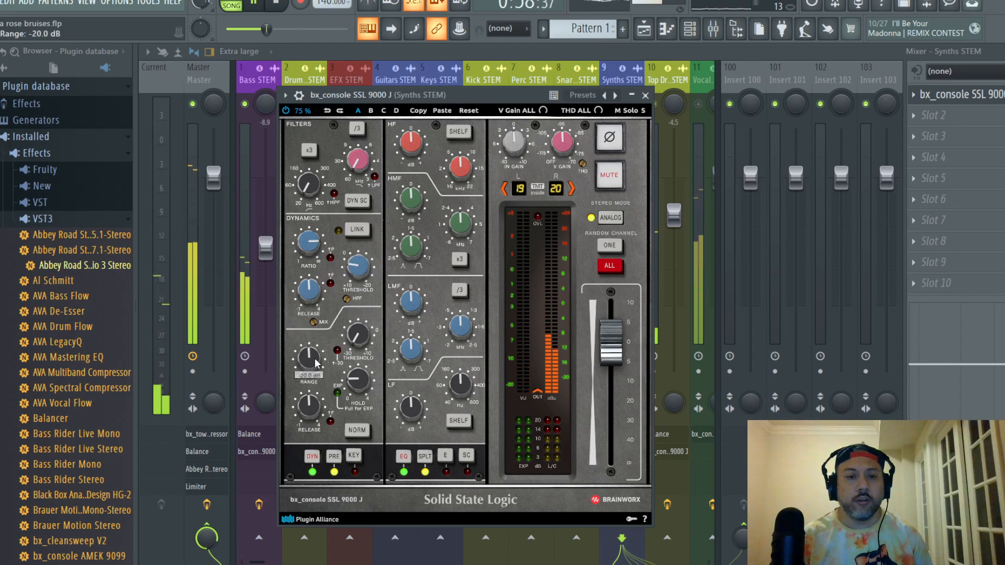
key("space")
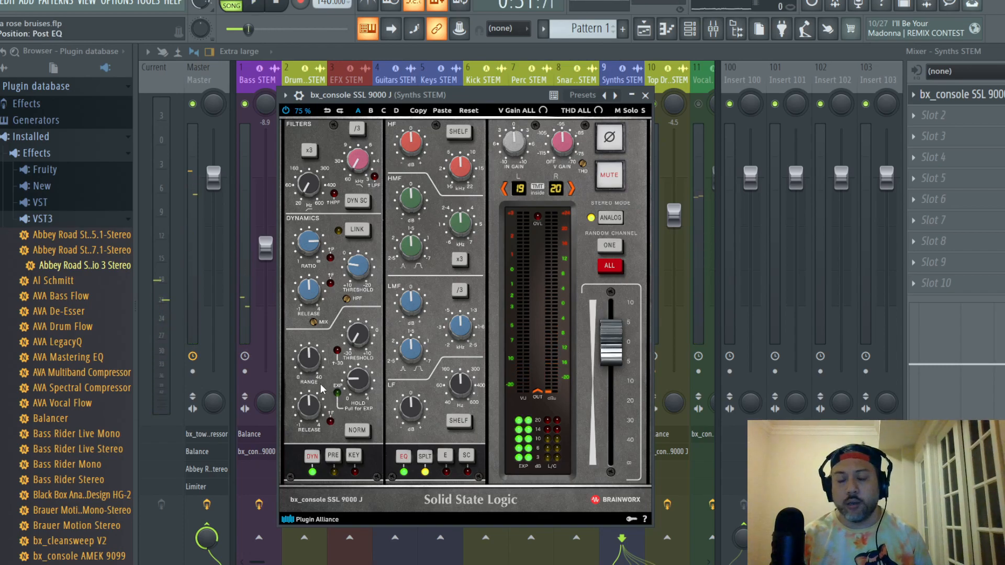
key("space")
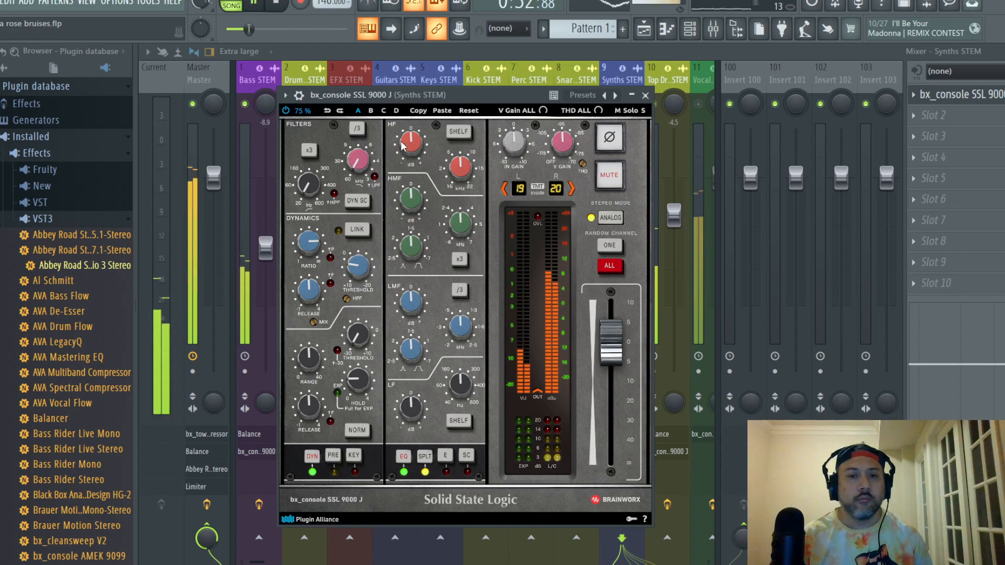
- Equalize the Synths by cutting the high and low gains, setting high-mid gain to -1.0 dB and low-mid gain to +0.5 dB
left_click_drag(404, 139, 414, 164)
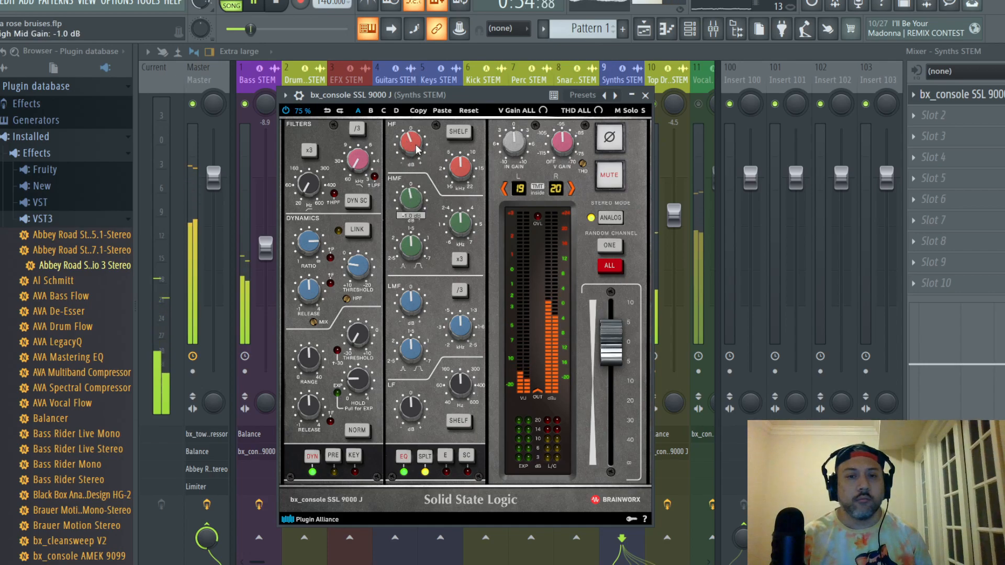
scroll(412, 410, "down", 4)
scroll(411, 309, "up", 1)
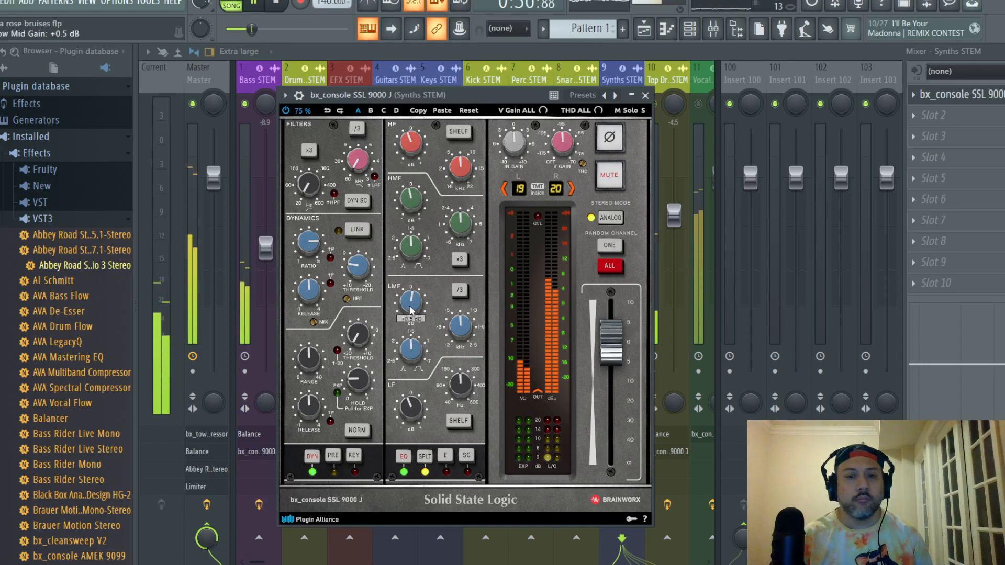
scroll(407, 150, "up", 1)
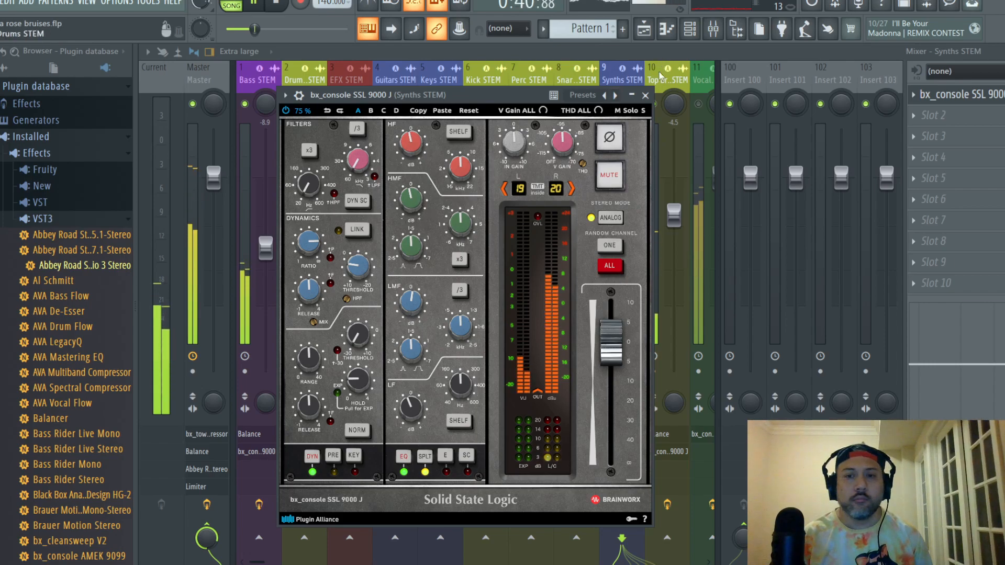
- Close the Synths console plugin and lower the Synths STEM fader to -7.5 dB
left_click(645, 95)
mouse_move(628, 235)
left_mouse_down()
mouse_move(628, 253)
mouse_move(628, 238)
left_mouse_up()
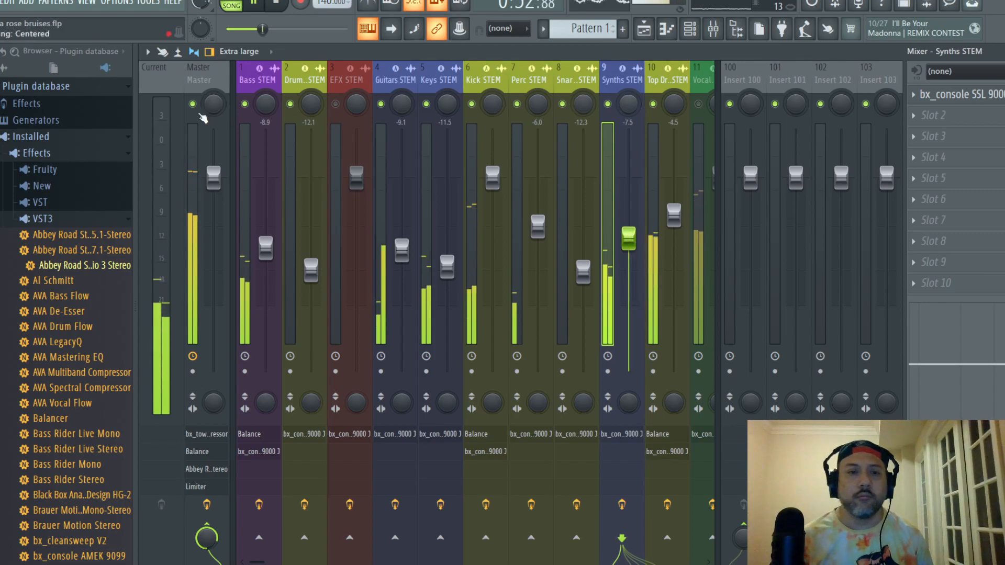
left_click(1, 10)
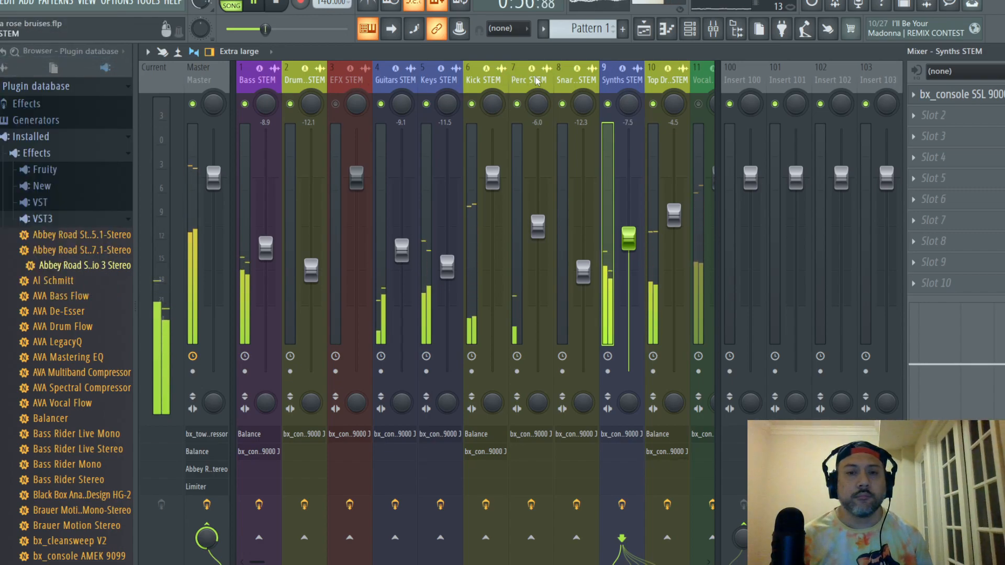
- Play from the EFX sound near bar 46, unmute the EFX STEM channel and lower its fader to -5.2 dB
left_click(317, 80)
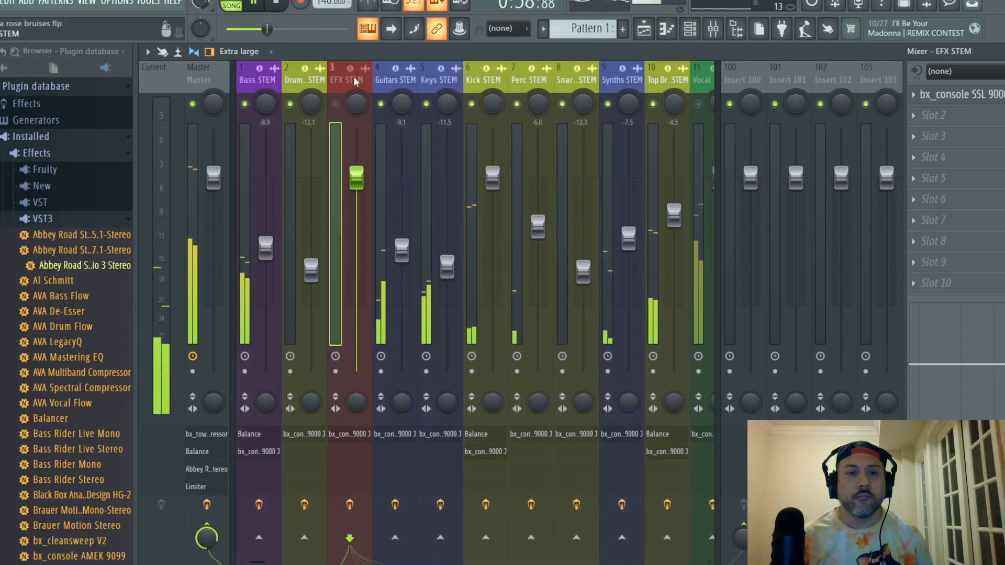
key("F5")
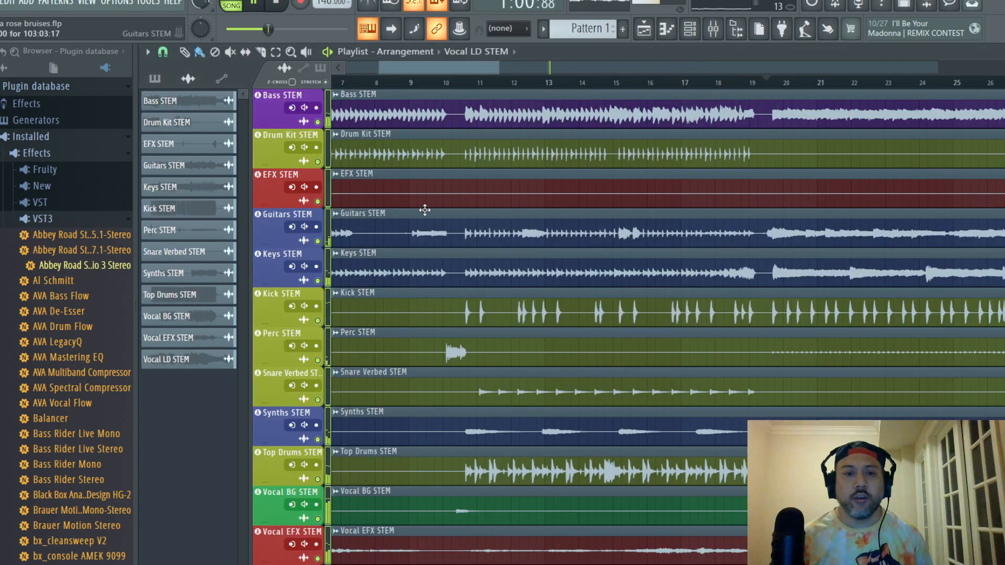
left_click_drag(453, 68, 632, 74)
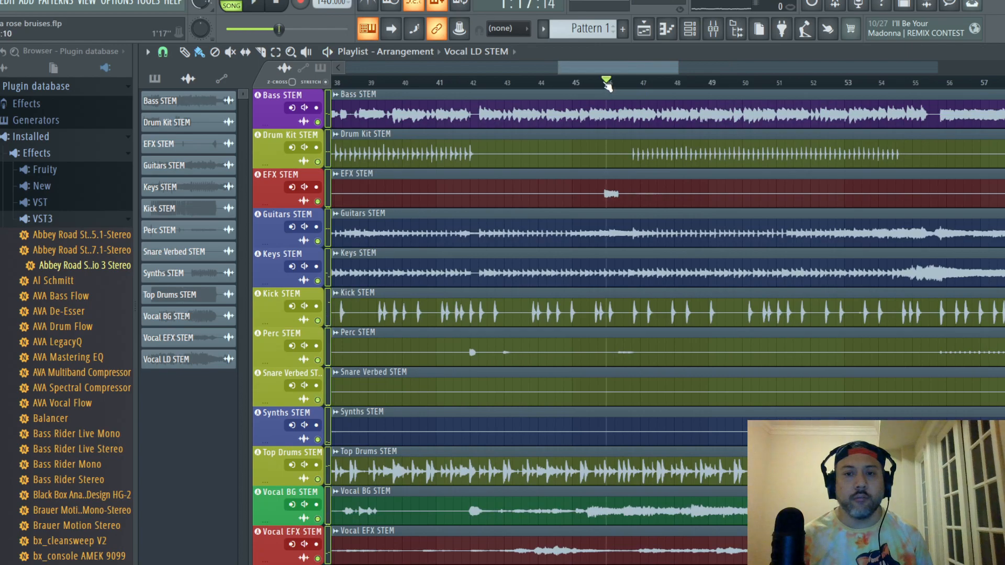
left_click(713, 28)
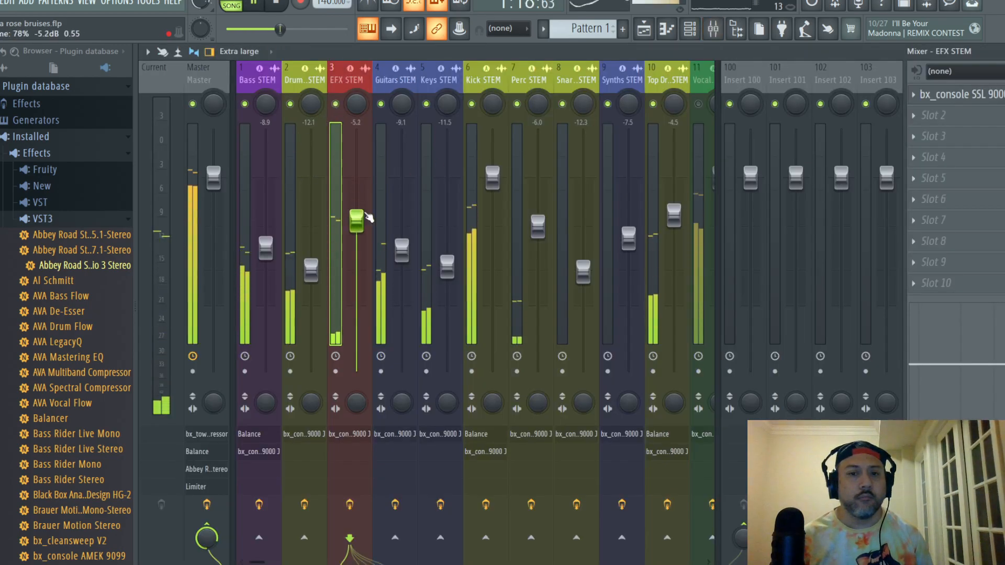
key("space")
- Open the EFX STEM console plugin and set its compressor to an 8.0:1 ratio with a +7.0 dB threshold
left_click(962, 94)
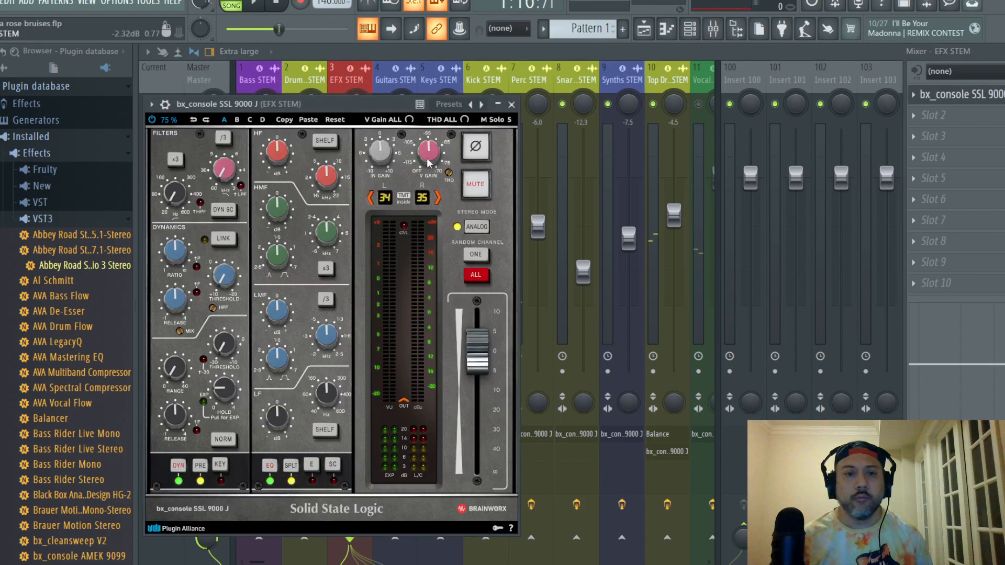
left_click_drag(354, 110, 512, 85)
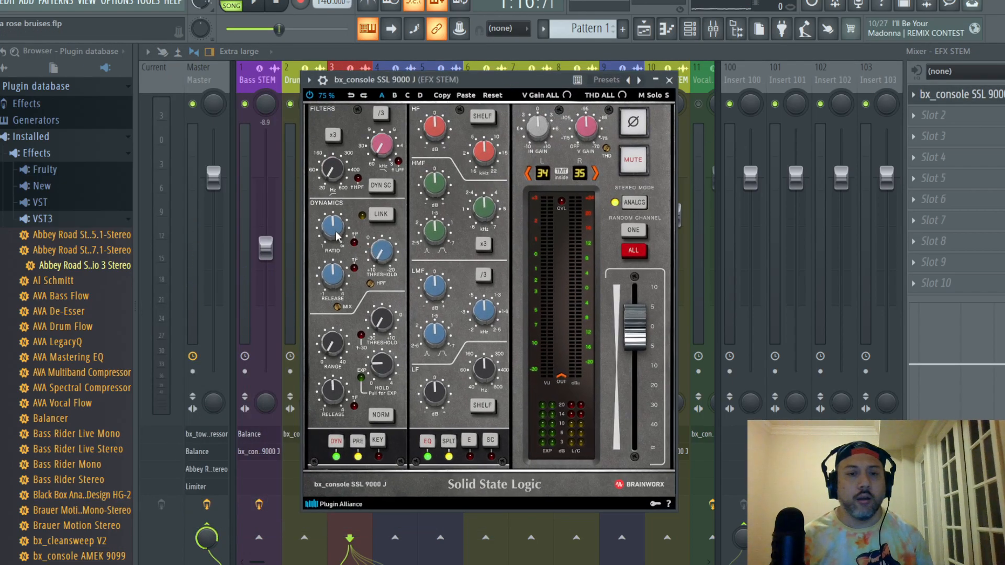
scroll(337, 237, "up", 1)
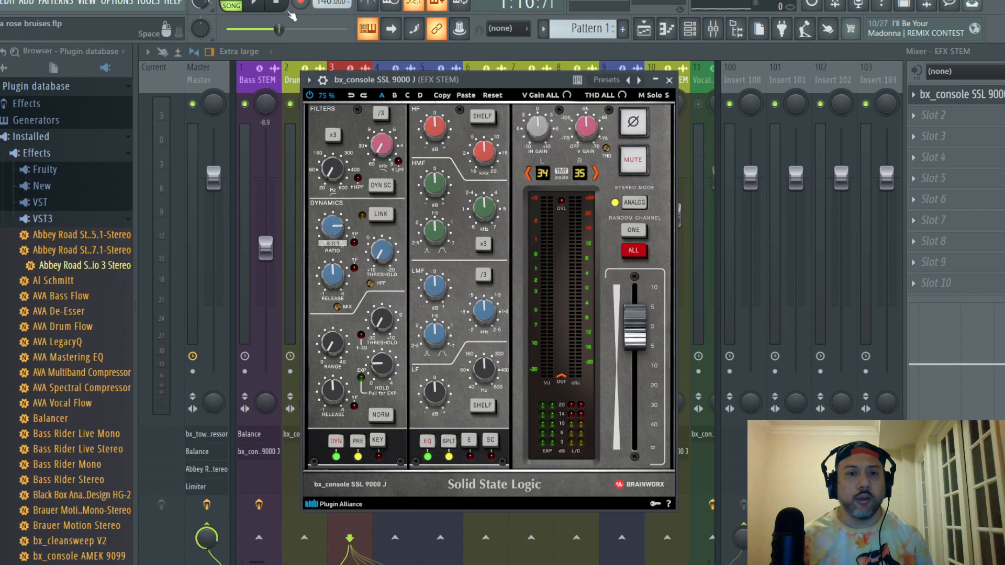
key("space")
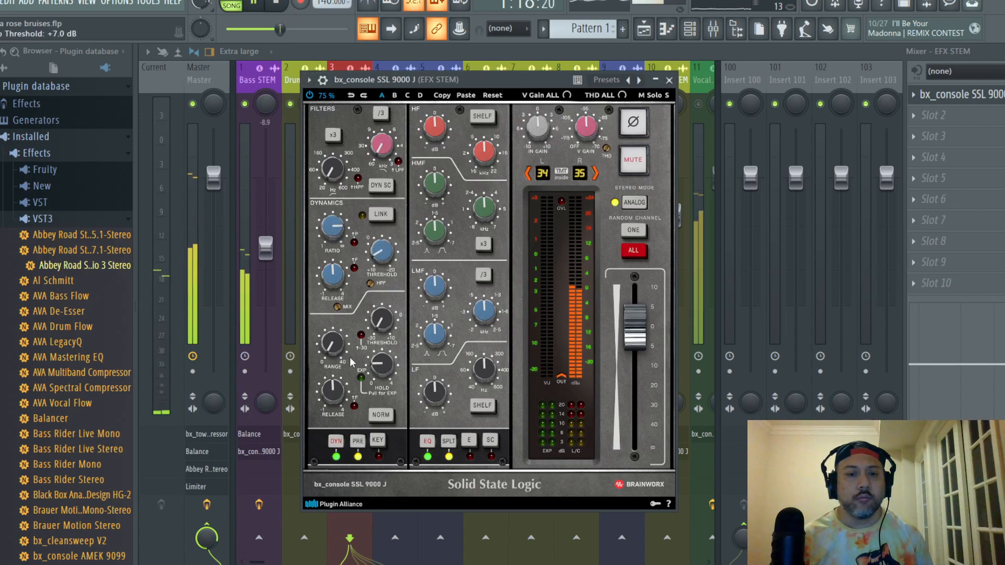
- Set the EFX gate range to -20.0 dB and place the dynamics after the EQ
scroll(335, 348, "down", 5)
key("space")
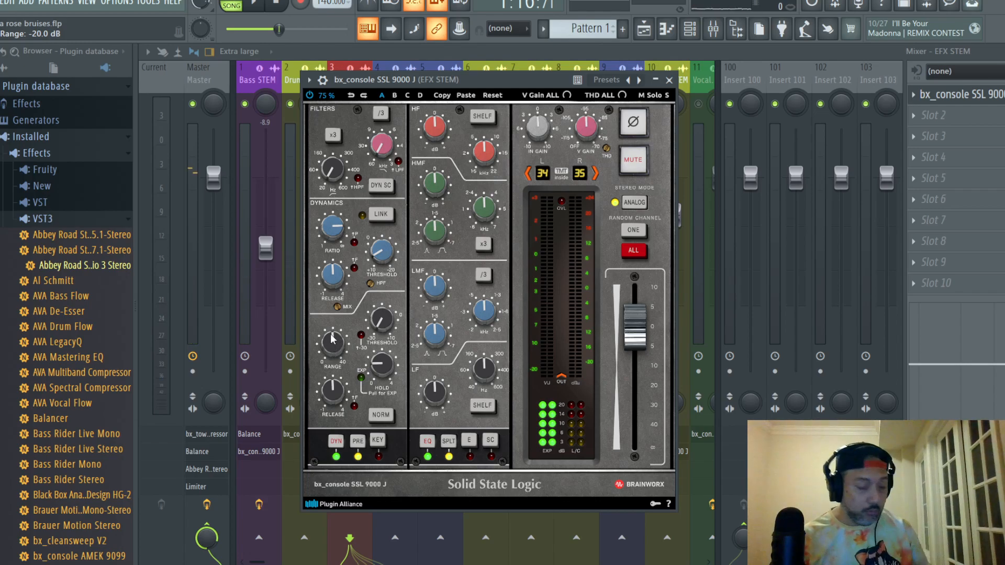
left_click(357, 448)
key("space")
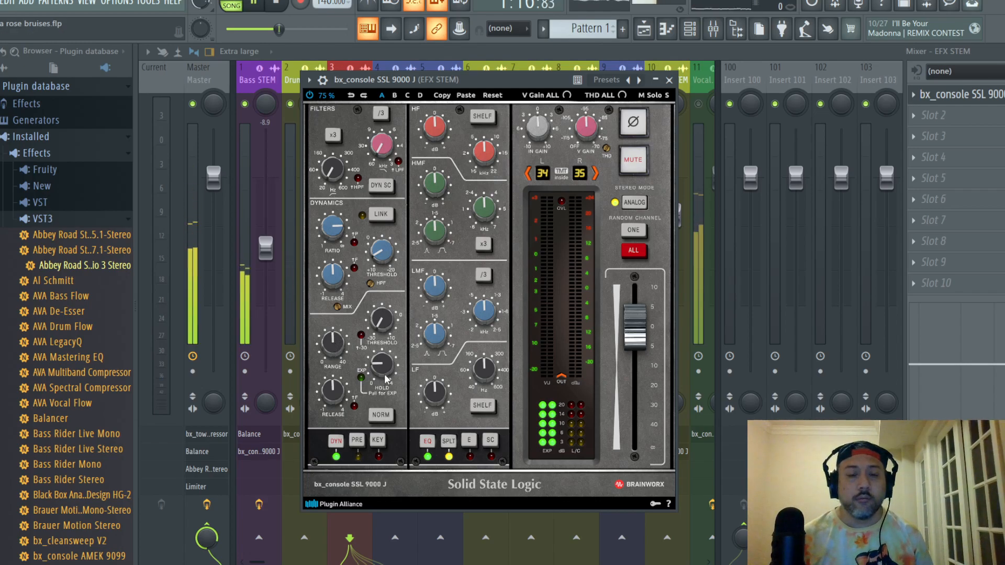
- Set the EFX EQ's high gain to -2.0 dB, low gain to -3.0 dB and low-mid gain to -1.0 dB, and close the plugin
scroll(437, 136, "down", 1)
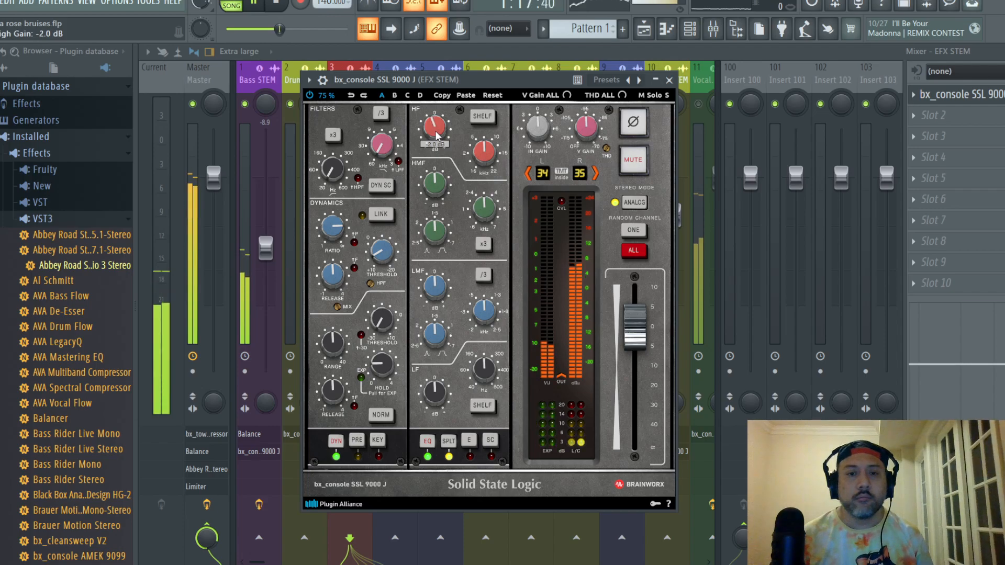
scroll(436, 394, "down", 3)
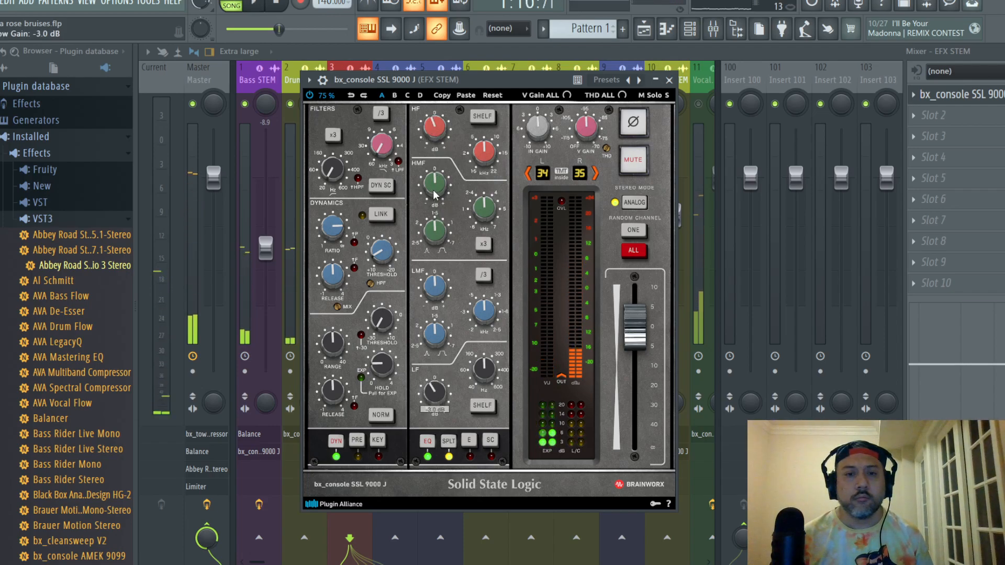
scroll(434, 286, "down", 1)
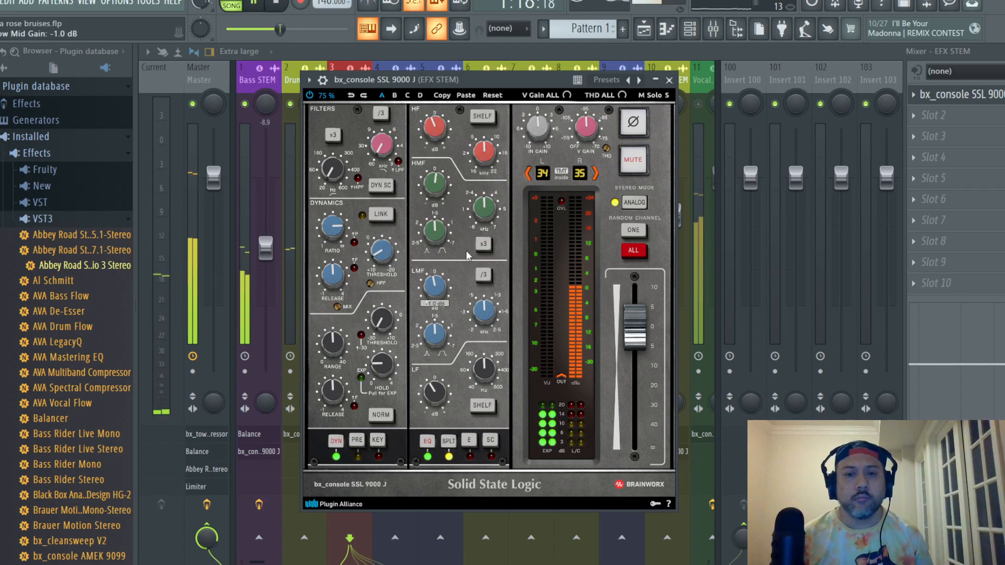
left_click(669, 81)
- Lower the EFX STEM fader to -11.1 dB while replaying the passage, and save the project
key("space")
key("space")
mouse_move(349, 244)
left_mouse_down()
mouse_move(348, 289)
mouse_move(356, 242)
left_mouse_up()
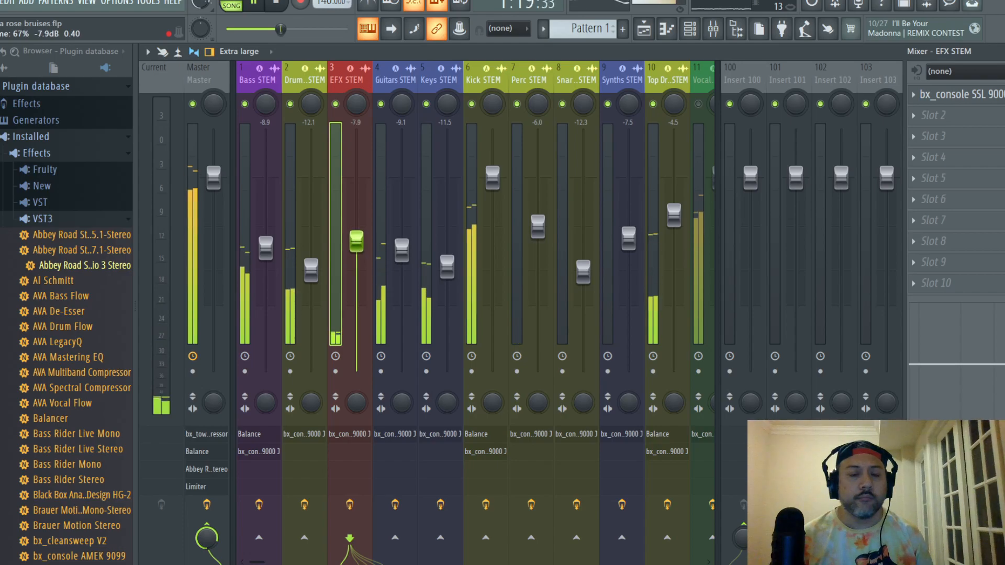
key("space")
key("space")
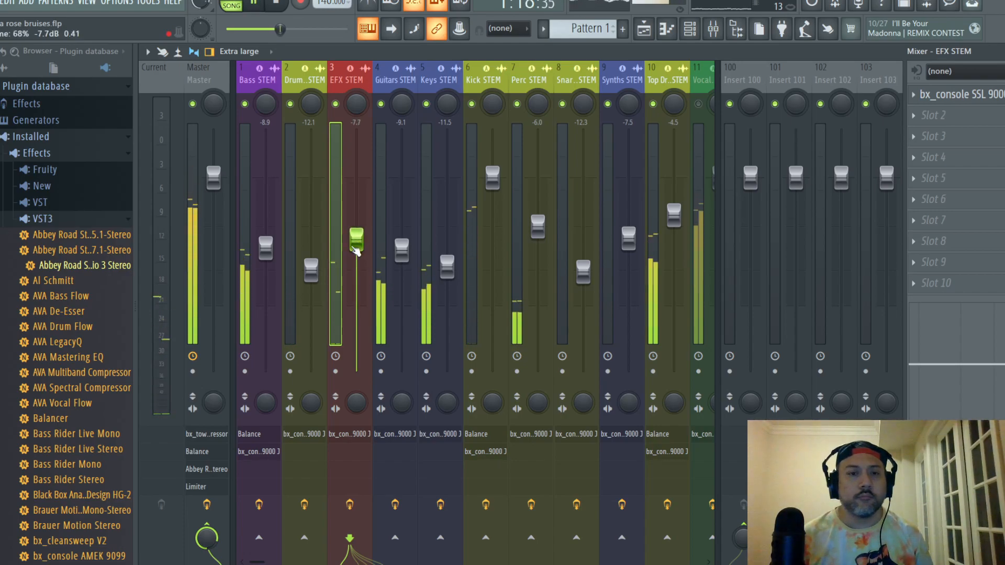
key("space")
left_click_drag(356, 239, 356, 263)
key("space")
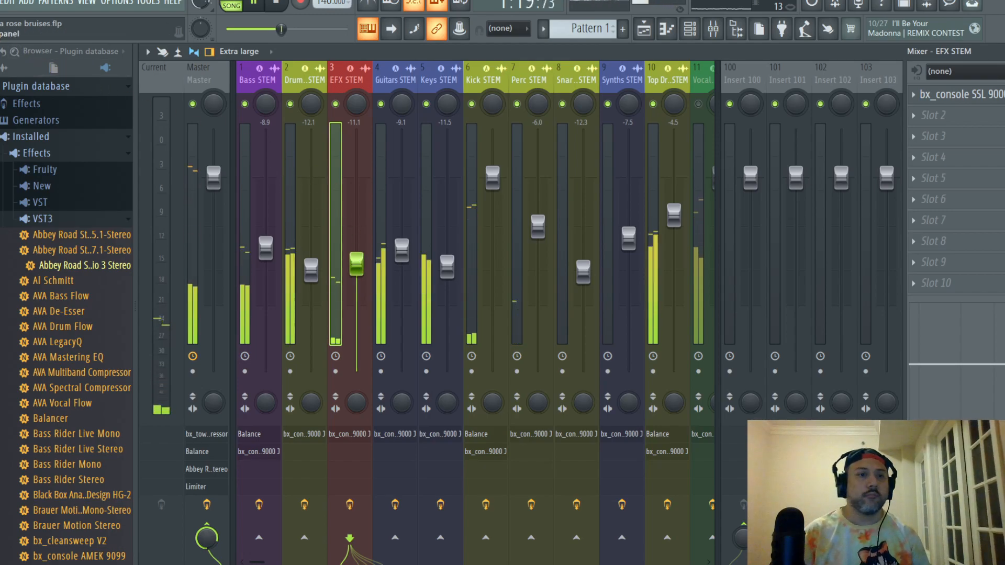
left_click(1, 3)
left_click(11, 61)
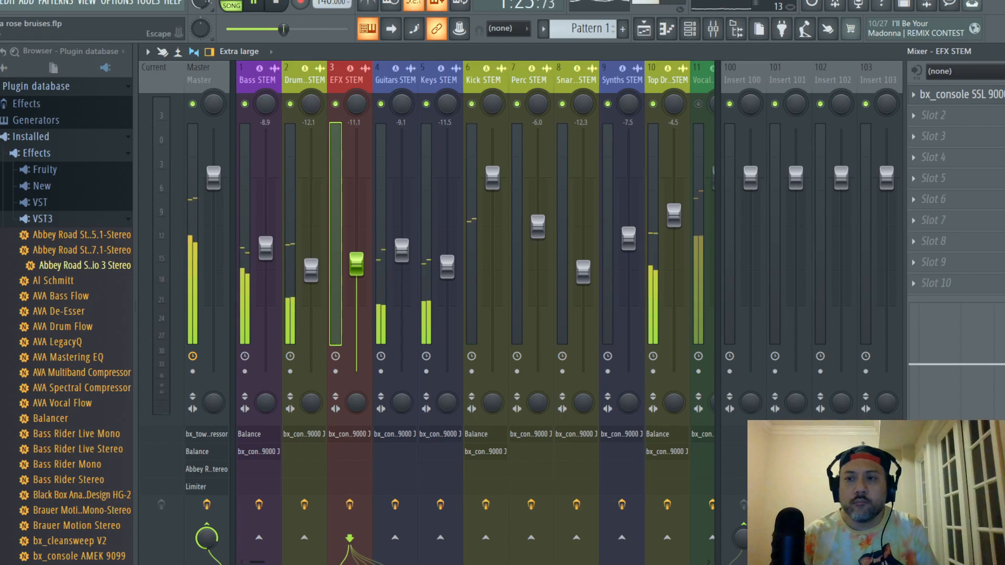
- Raise the Kick STEM fader to 0.3 dB and the Bass STEM fader to -8.7 dB
left_click(493, 177)
left_click_drag(493, 176, 493, 175)
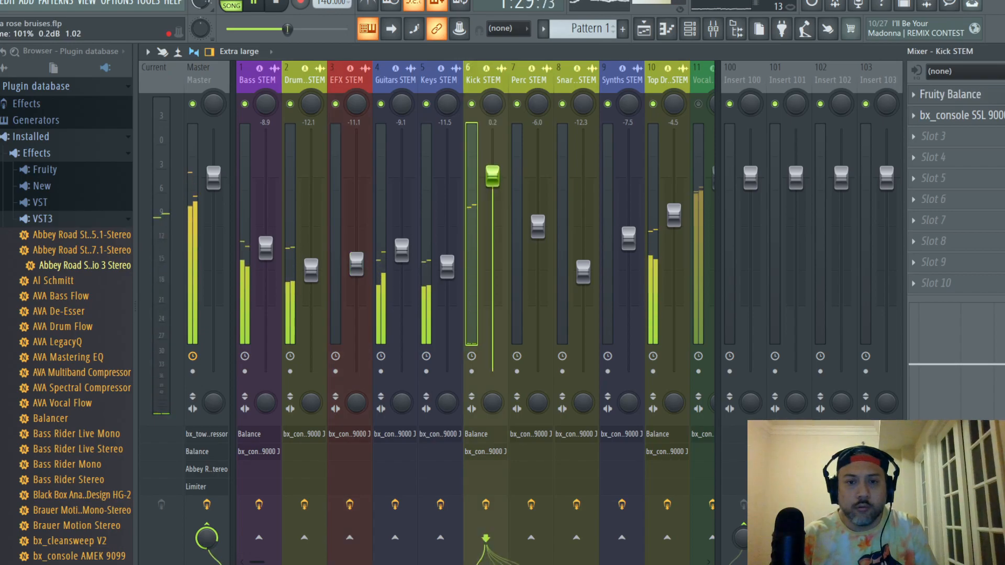
left_click_drag(265, 248, 265, 247)
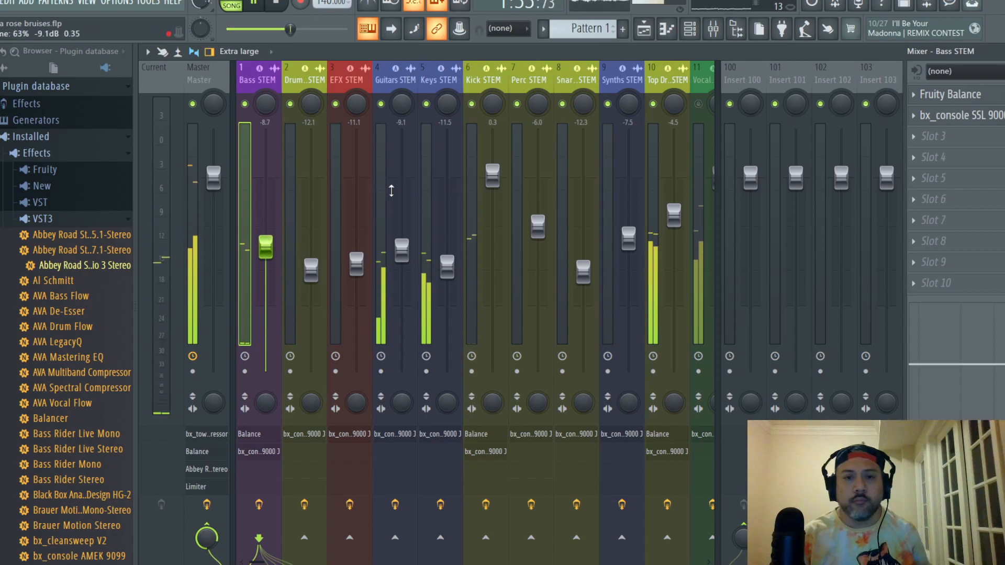
- Save the project with the new kick and bass levels
key("alt+f")
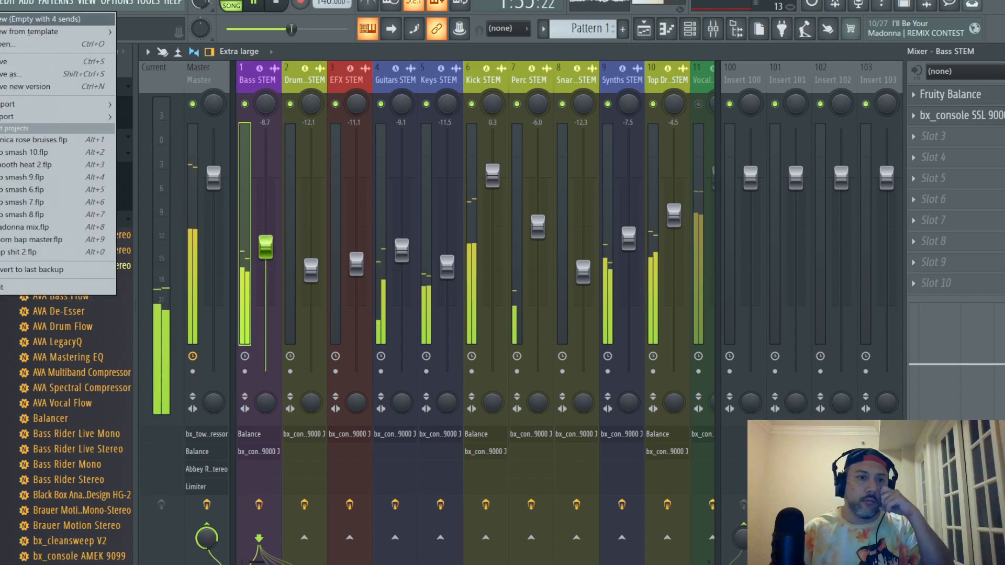
left_click(5, 63)
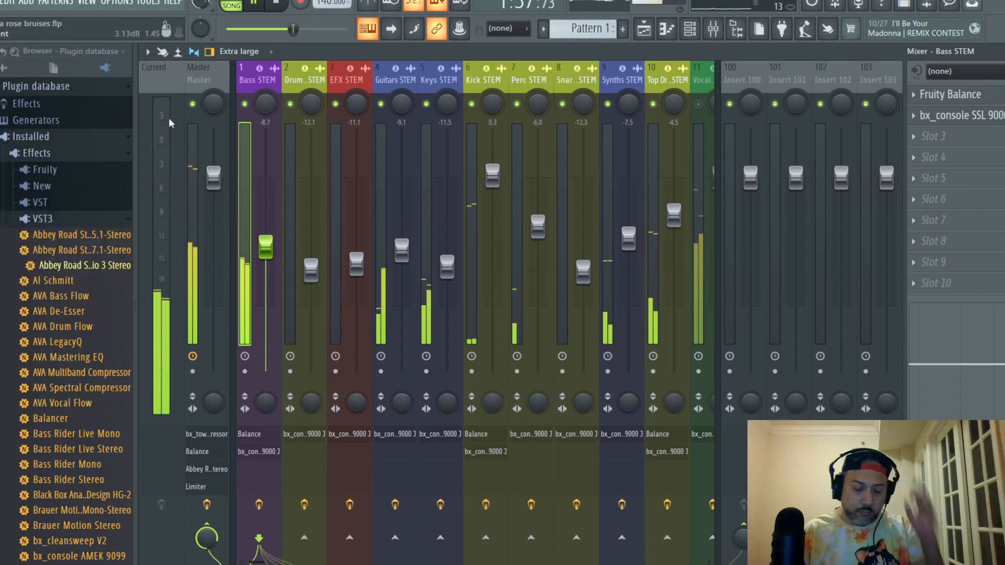
key("alt+f")
left_click(78, 62)
- Select the Vocal LD STEM channel and place the playlist playback position where the lead vocal enters just before bar 47
scroll(683, 82, "right", 5)
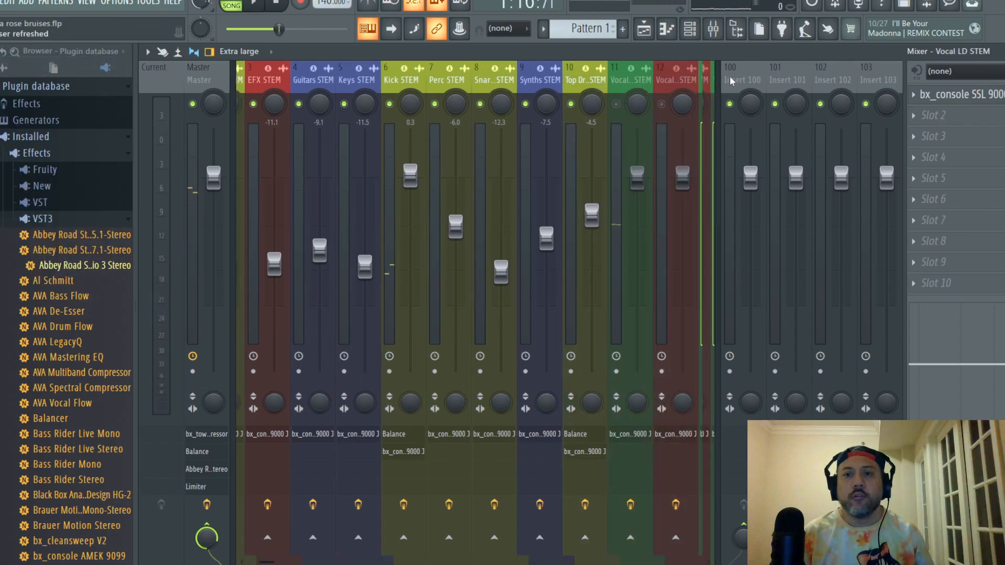
left_click(522, 79)
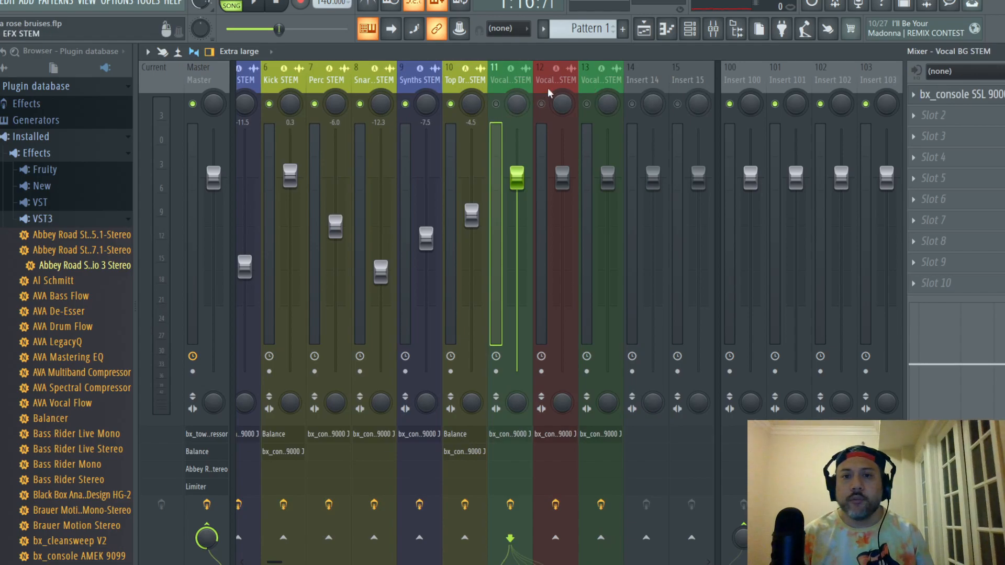
left_click(601, 79)
key("F5")
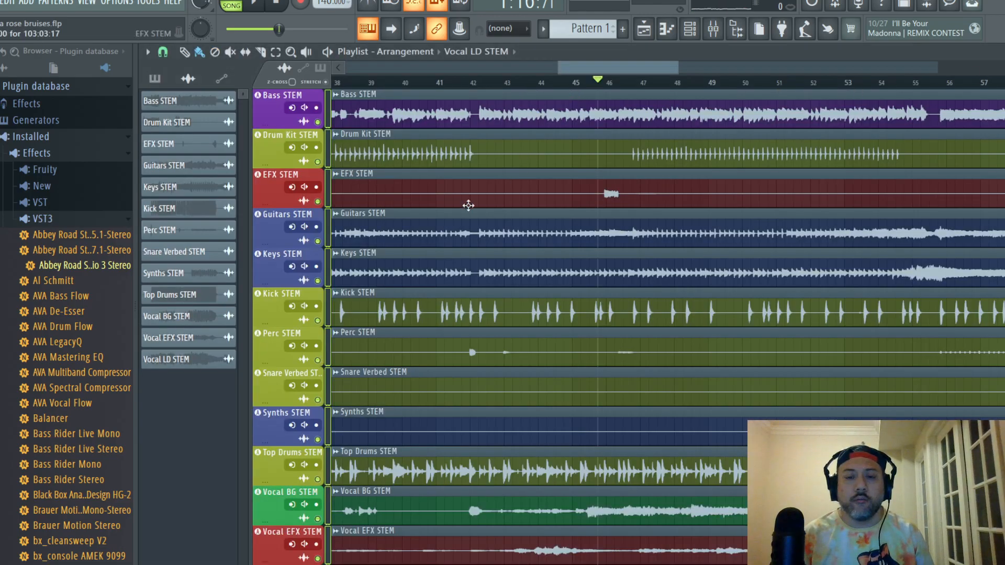
scroll(361, 269, "down", 6)
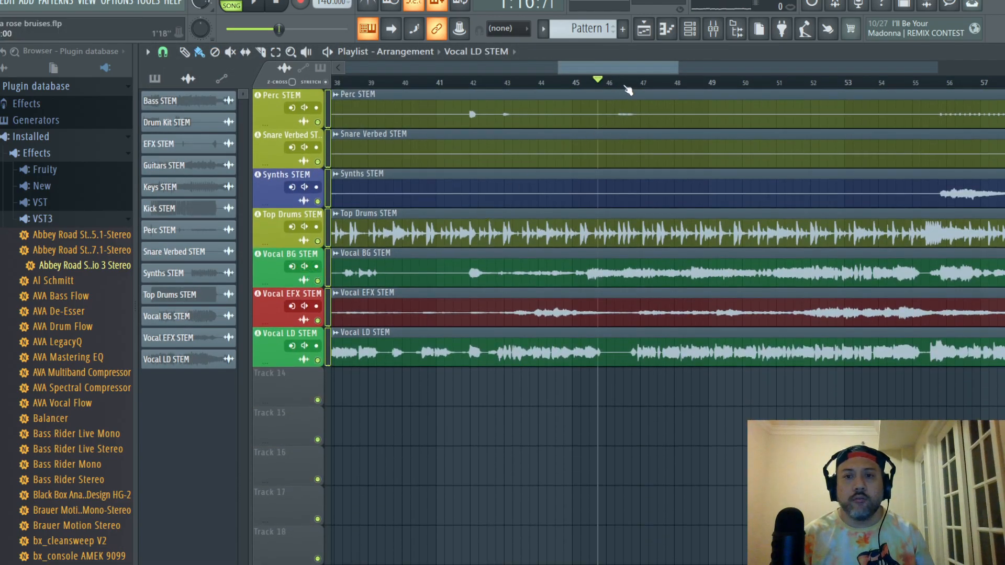
left_click(632, 83)
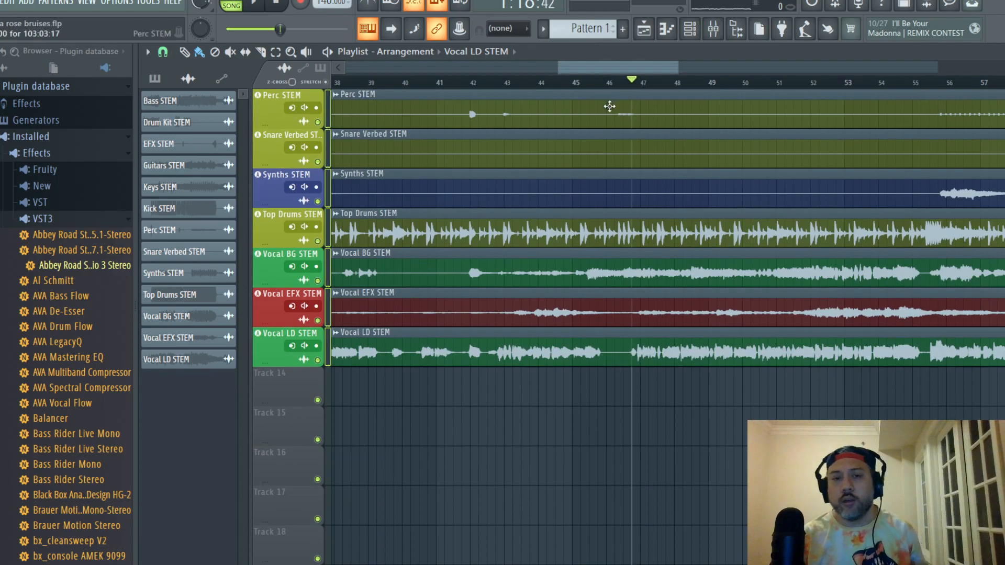
- Return to the mixer and save the project
left_click(4, 2)
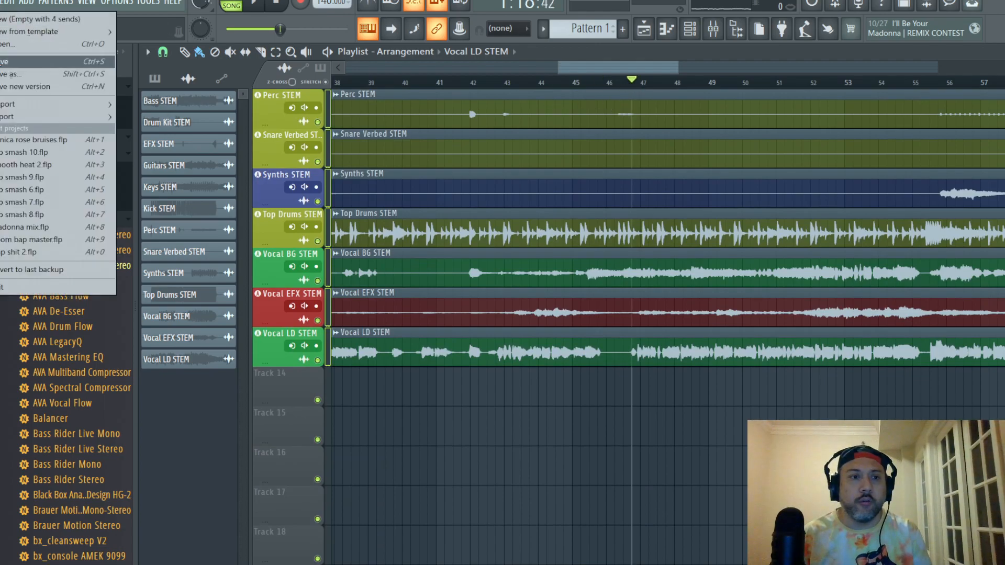
left_click(713, 29)
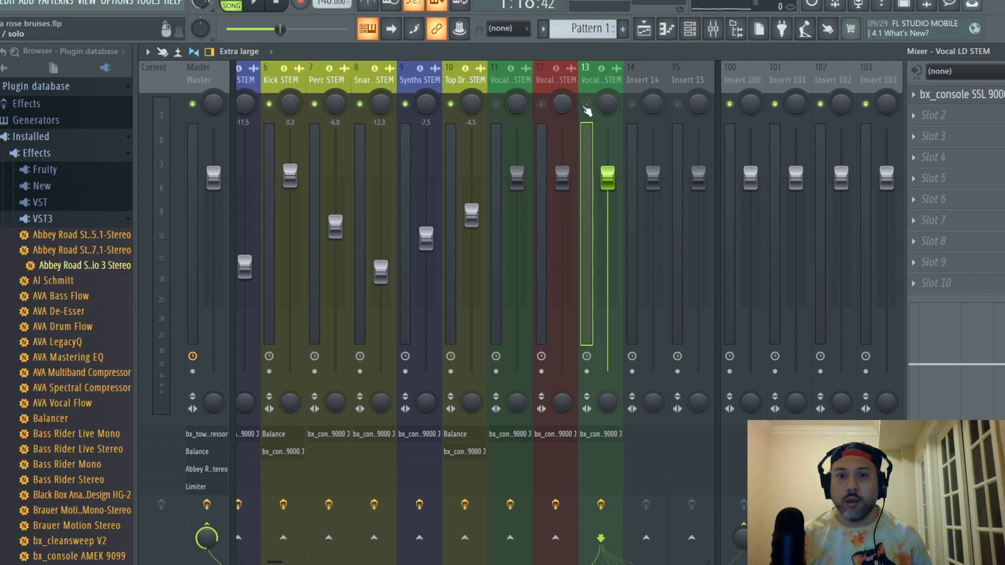
left_click(1, 2)
left_click(1, 63)
- Unmute the Vocal LD STEM channel and lower its fader to -8.8 dB during playback
left_click(588, 106)
key("space")
left_click_drag(610, 182, 609, 251)
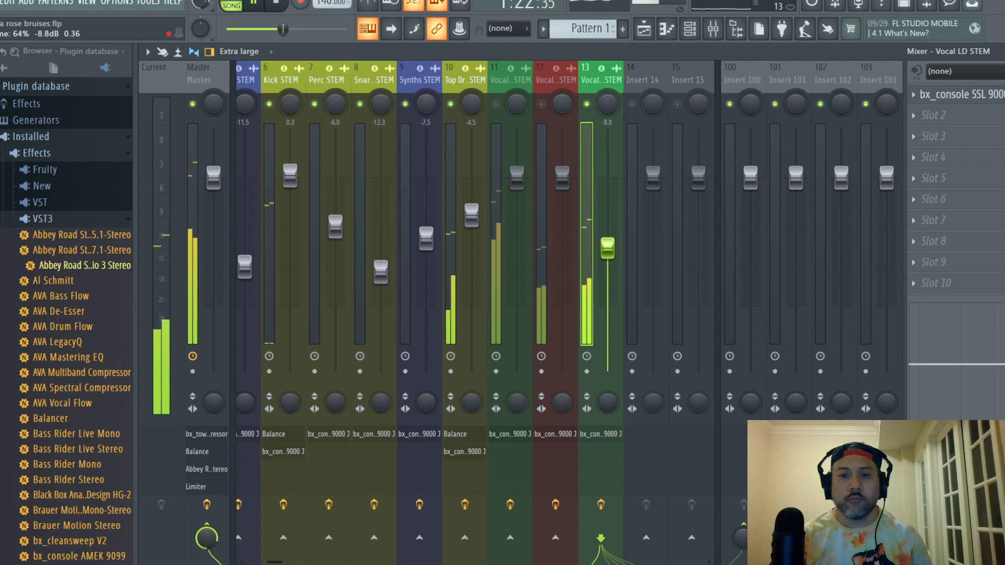
key("space")
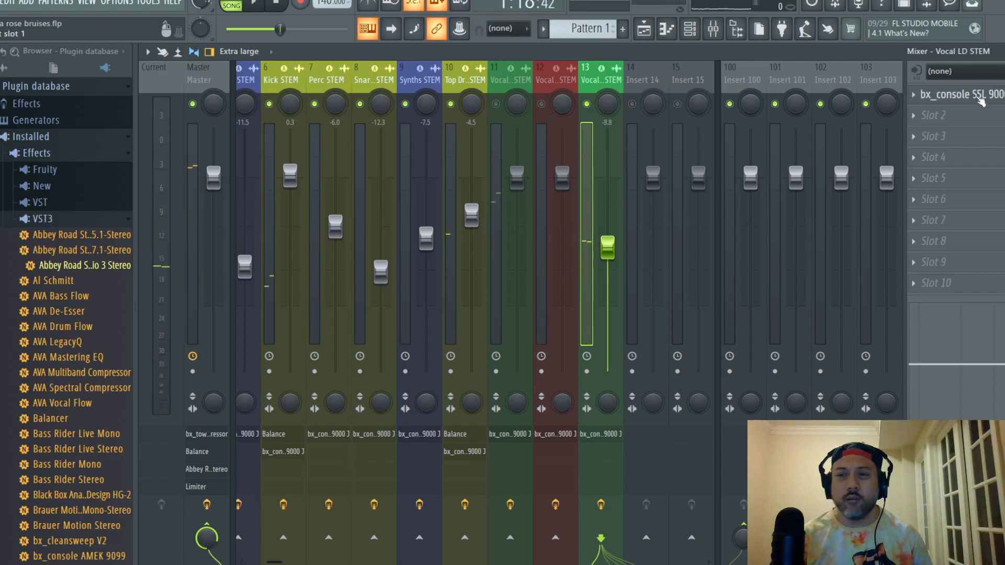
- In the Vocal LD console plugin, set a 4.3:1 compressor ratio, raise the gate range to its midpoint and place the dynamics after the EQ
left_click(980, 97)
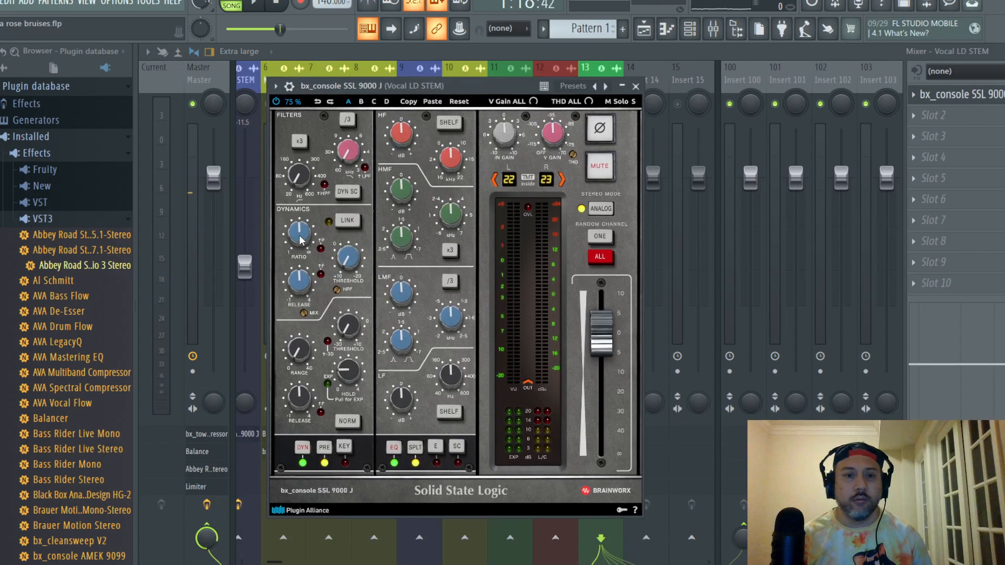
mouse_move(304, 237)
scroll(303, 237, "up", 3)
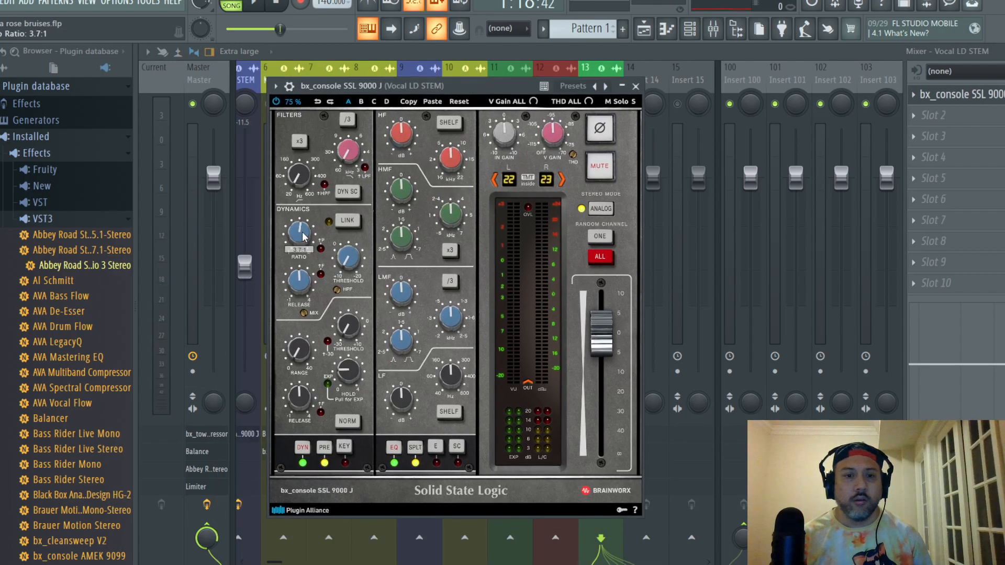
scroll(304, 237, "up", 1)
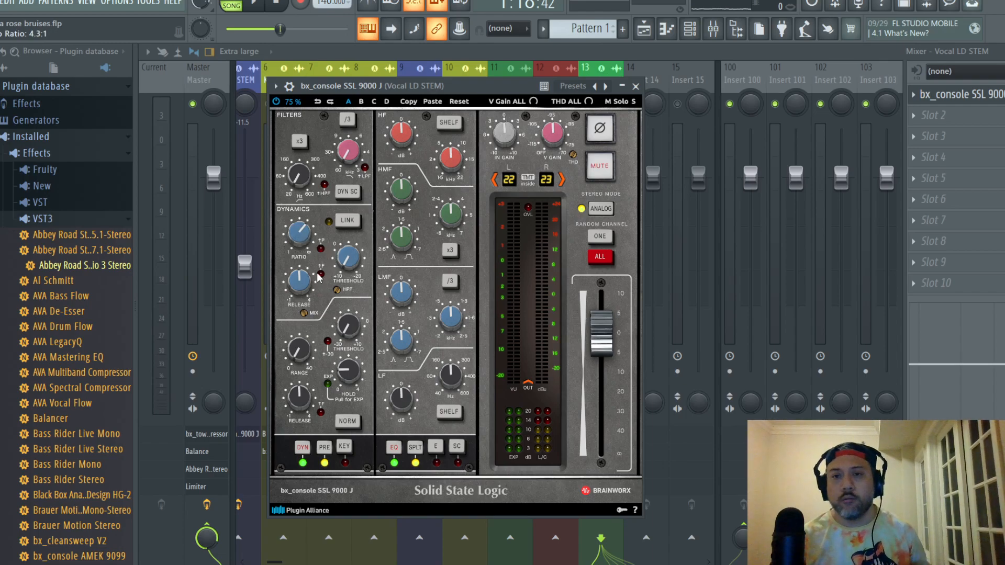
left_click_drag(297, 349, 303, 354)
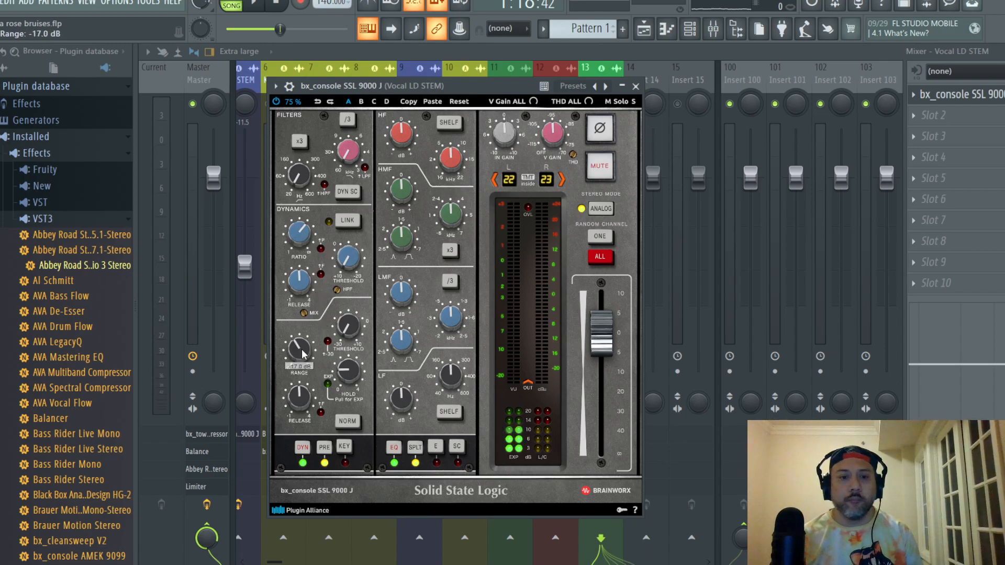
left_click(324, 449)
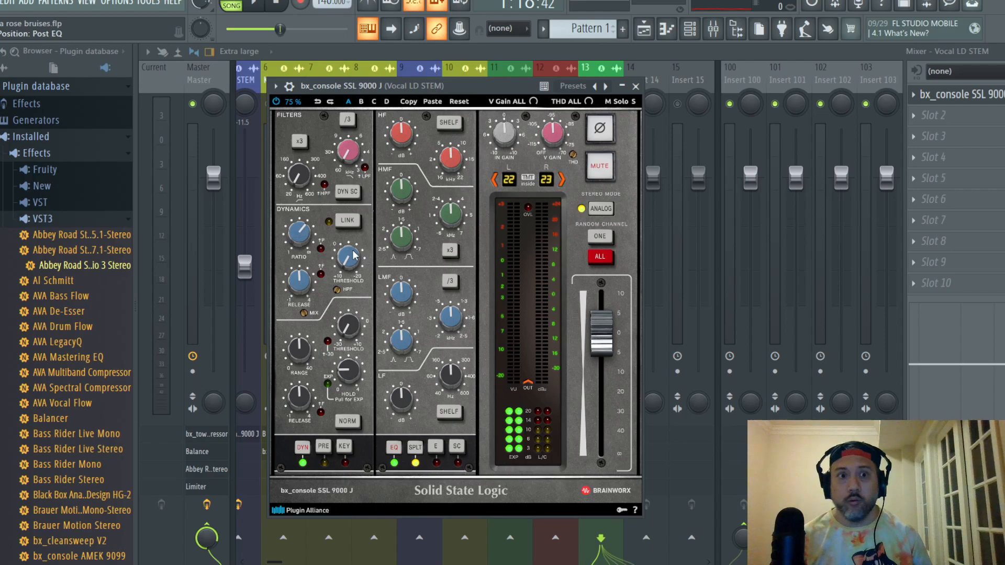
- During playback, lower the Vocal LD compressor threshold and shape its EQ with a high cut, low gain -3.0 dB and low-mid gain +1.0 dB
key("space")
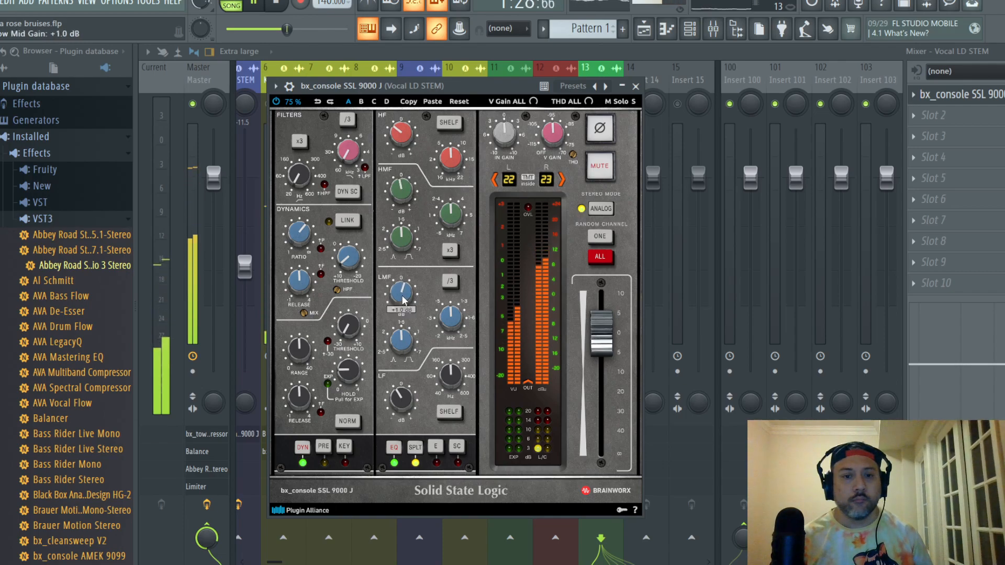
scroll(403, 301, "up", 1)
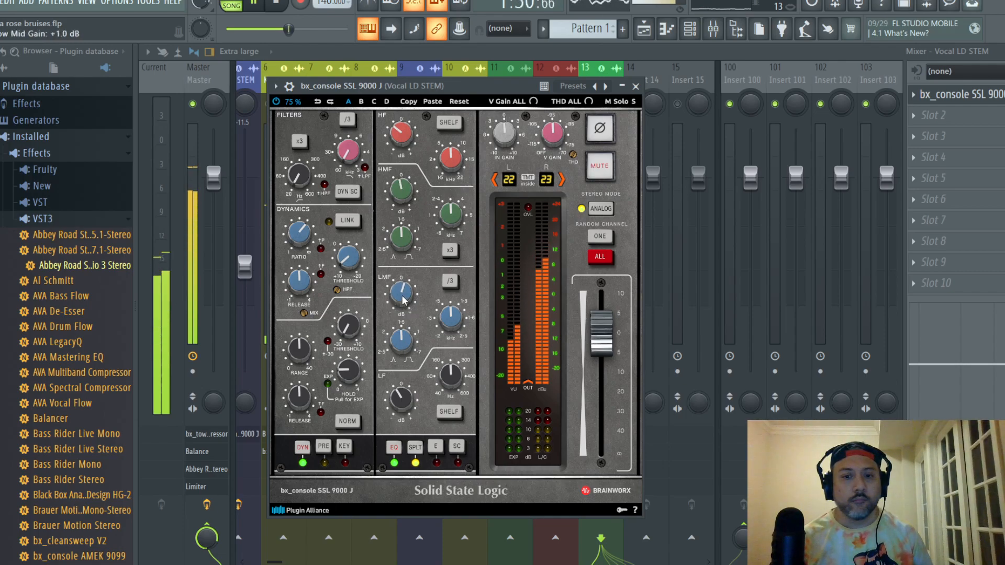
key("space")
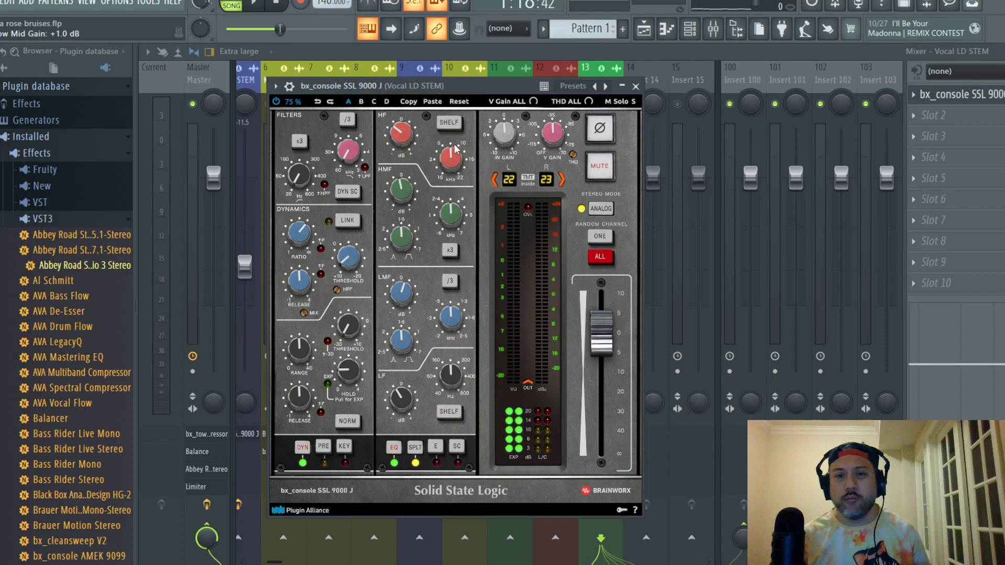
- Review the frequency settings of the Vocal LD EQ bands from high to low
scroll(452, 158, "up", 2)
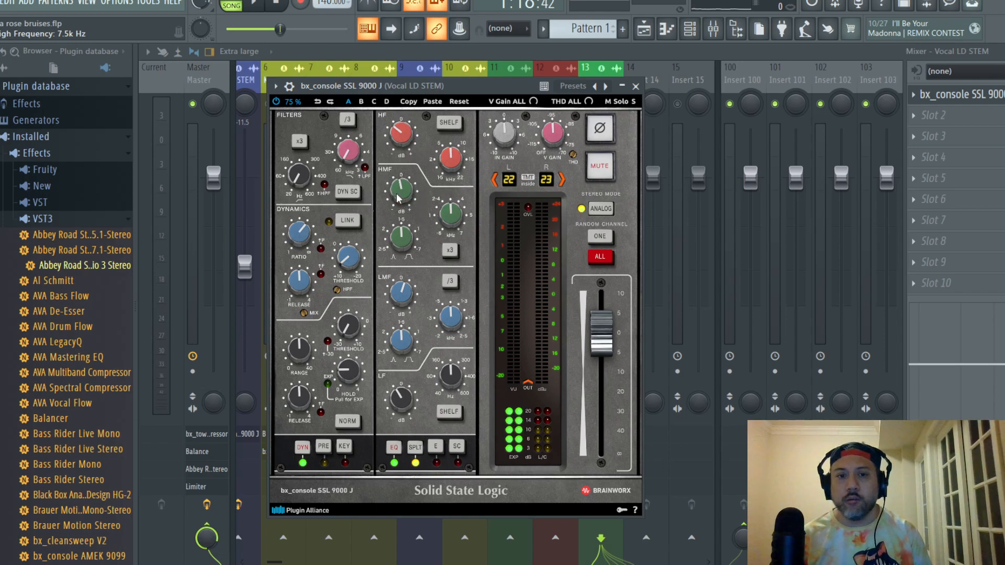
left_click_drag(446, 215, 459, 219)
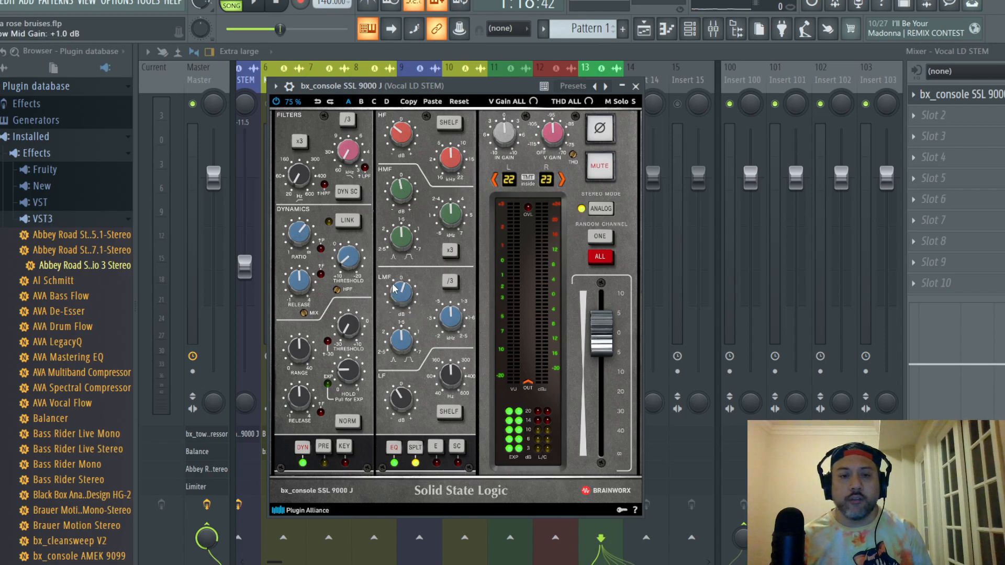
mouse_move(454, 322)
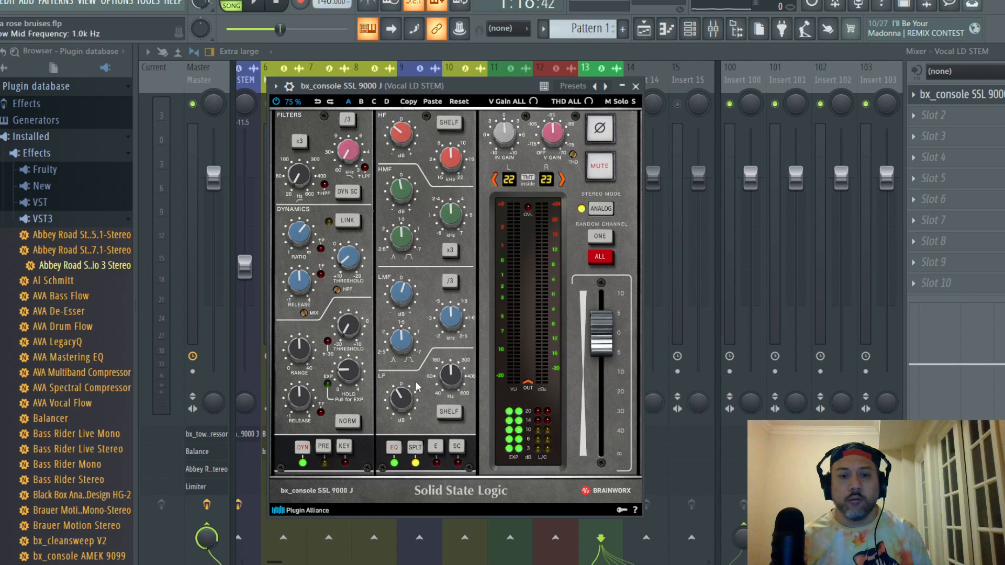
mouse_move(429, 402)
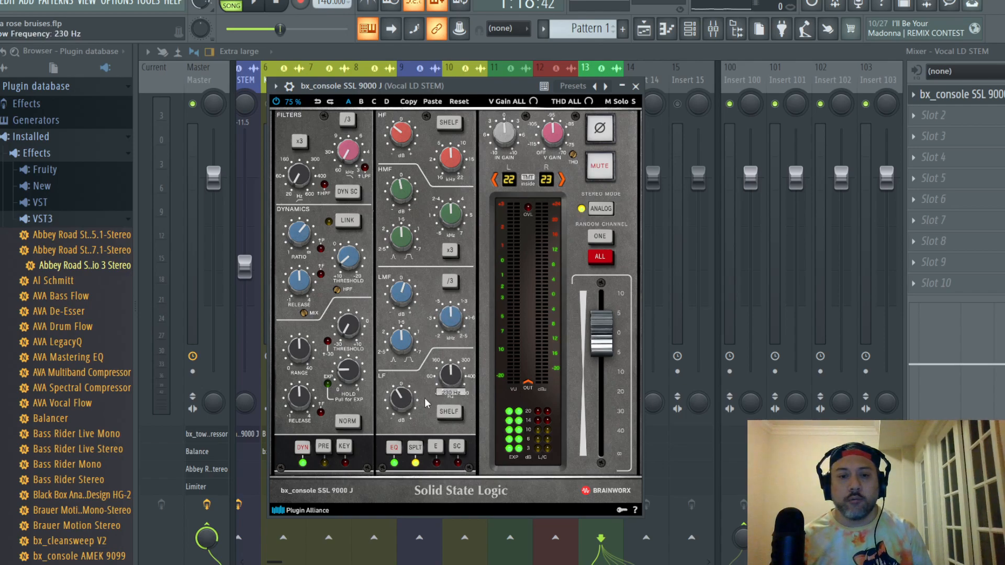
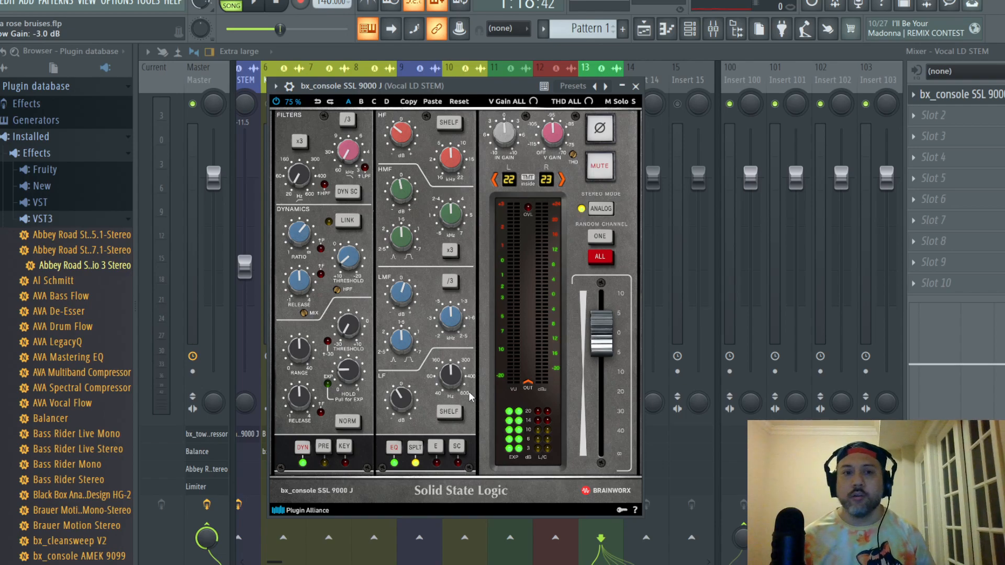
- Save the project and play the mix to check the processed lead vocal
left_click(1, 2)
left_click(4, 61)
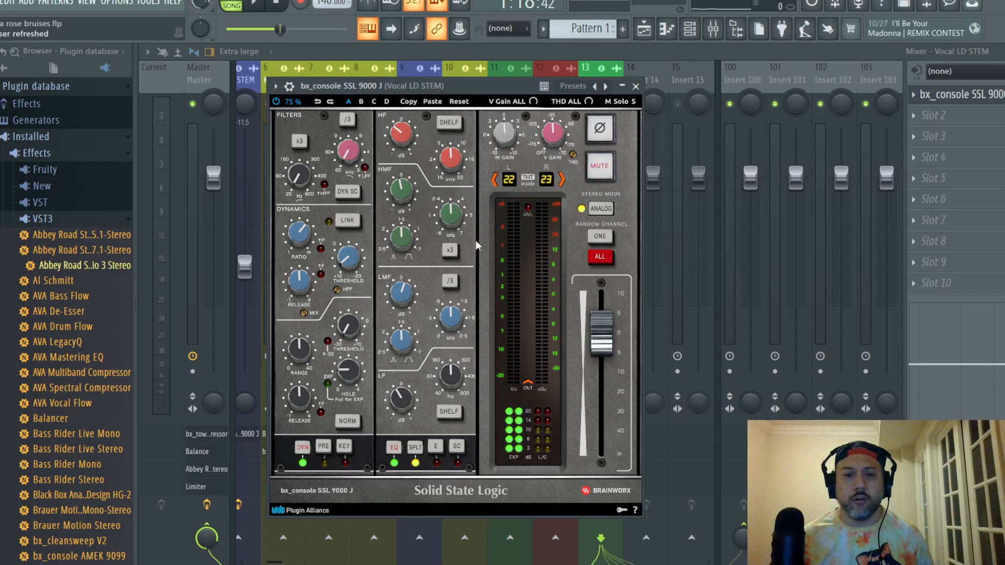
key("space")
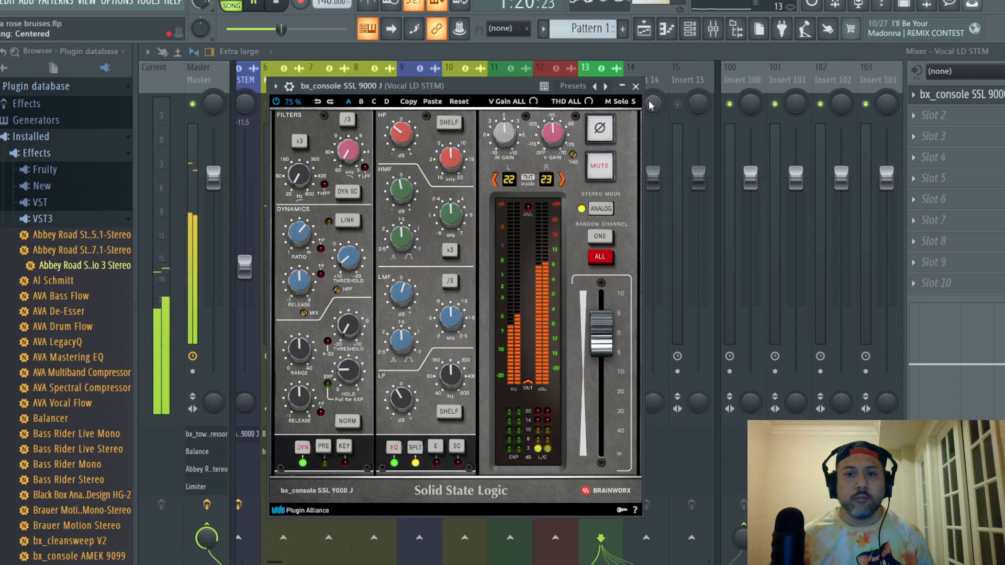
- Insert the LOADES de-esser in the second effect slot of the Vocal LD STEM channel and enable its Band option
left_click(635, 87)
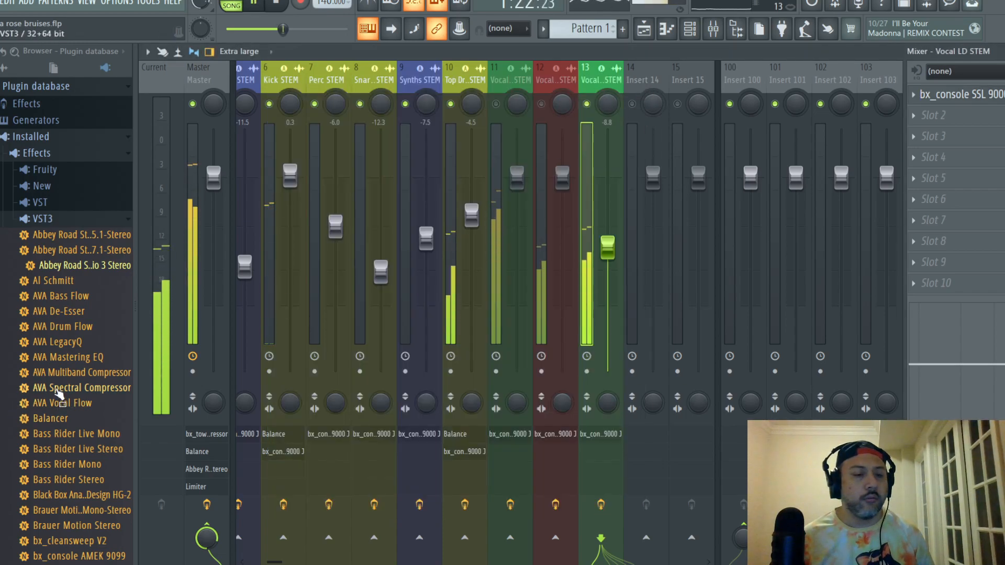
key("space")
scroll(58, 398, "down", 15)
scroll(60, 374, "down", 4)
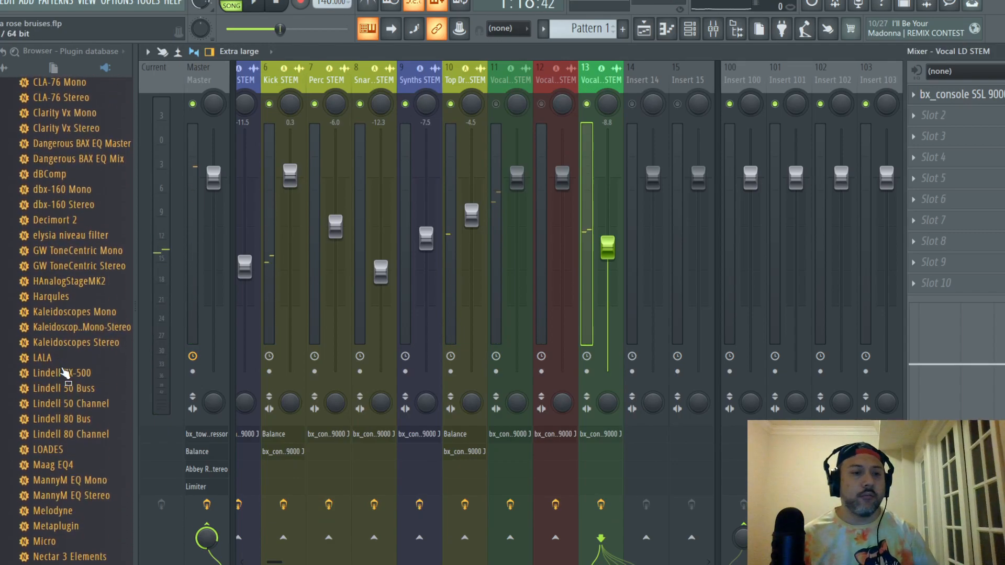
left_click_drag(59, 357, 955, 121)
left_click_drag(351, 196, 469, 95)
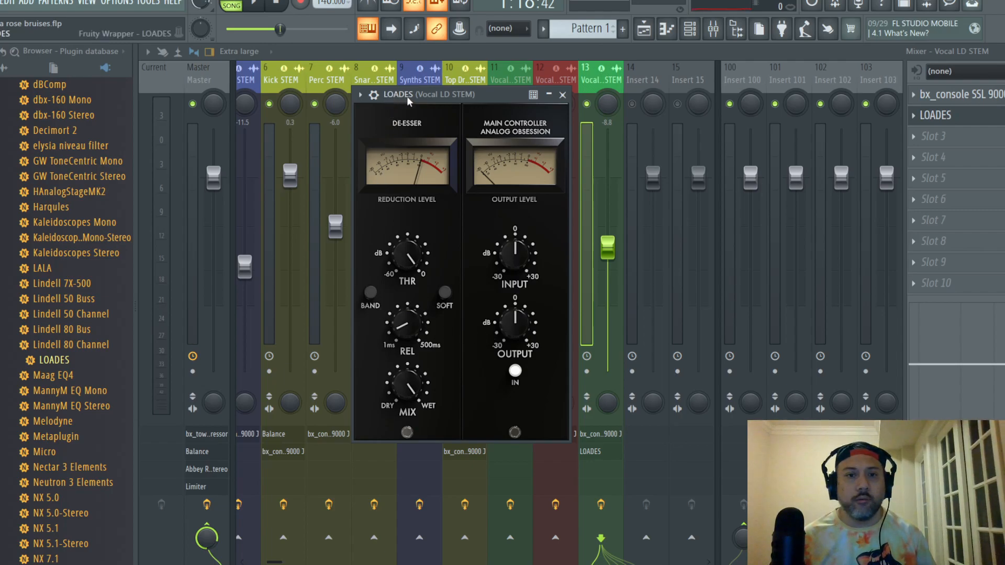
left_click(370, 292)
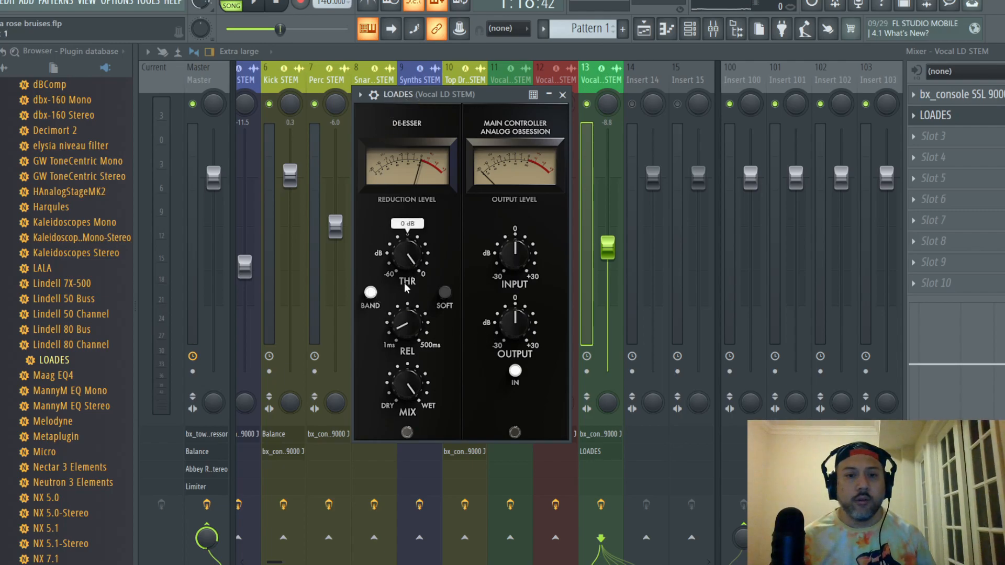
- Lower the de-esser threshold on the lead vocal while the mix plays, and save the project
mouse_move(409, 260)
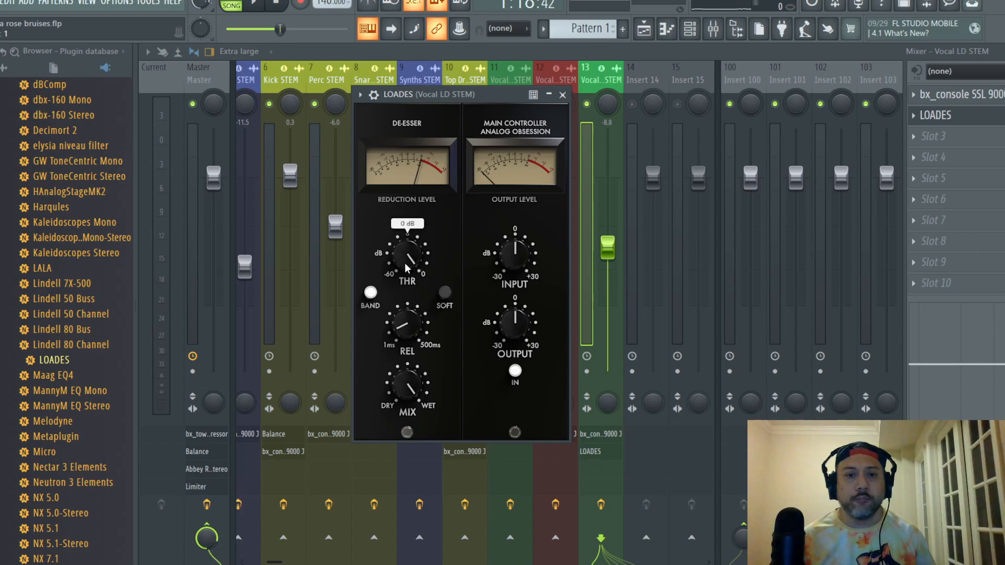
key("space")
left_click_drag(407, 268, 405, 294)
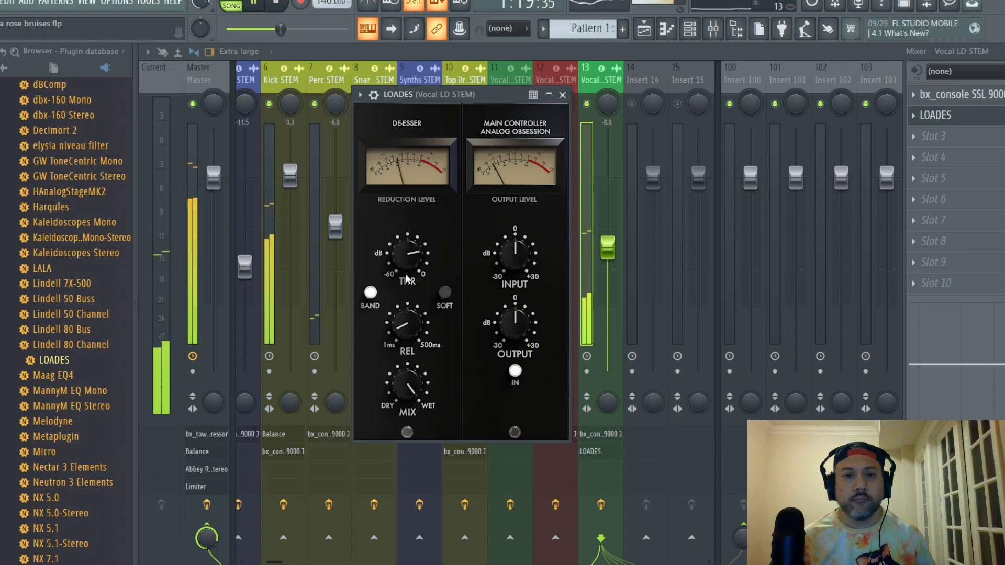
mouse_move(404, 261)
key("space")
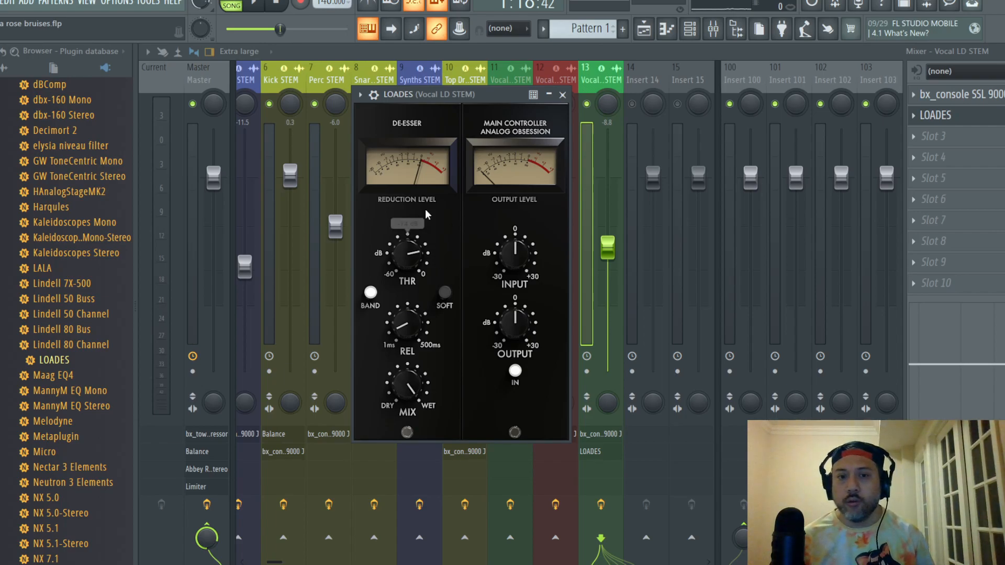
left_click(1, 2)
left_click(3, 62)
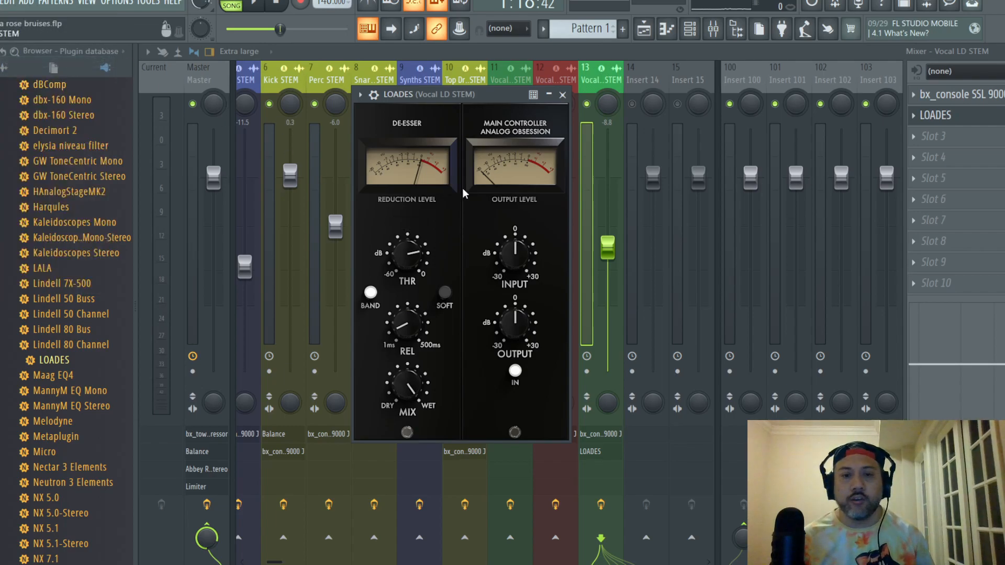
- Audition the lead vocal and fine-tune the LOADES de-esser threshold to -11 dB
key("space")
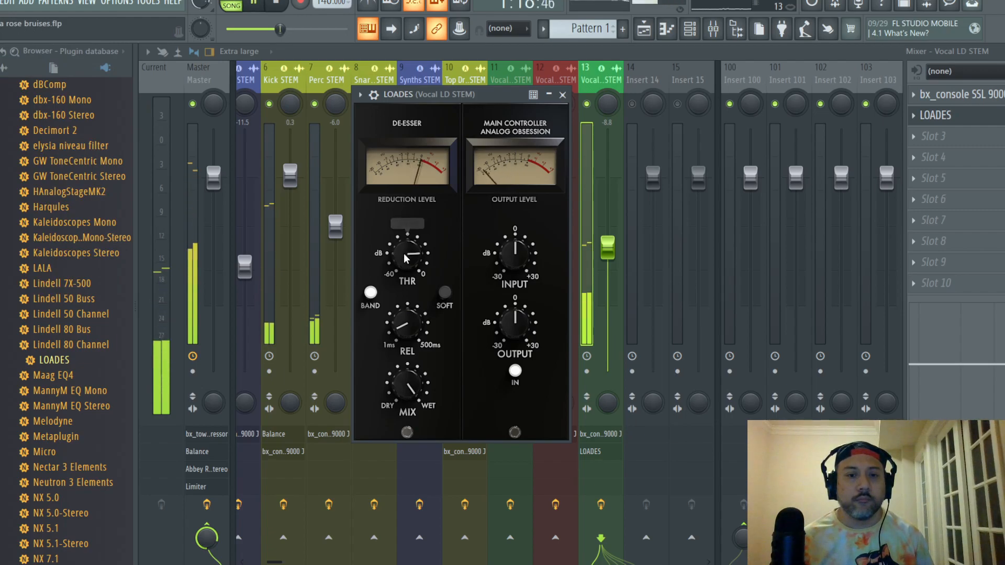
scroll(406, 257, "up", 2)
scroll(405, 256, "up", 1)
key("space")
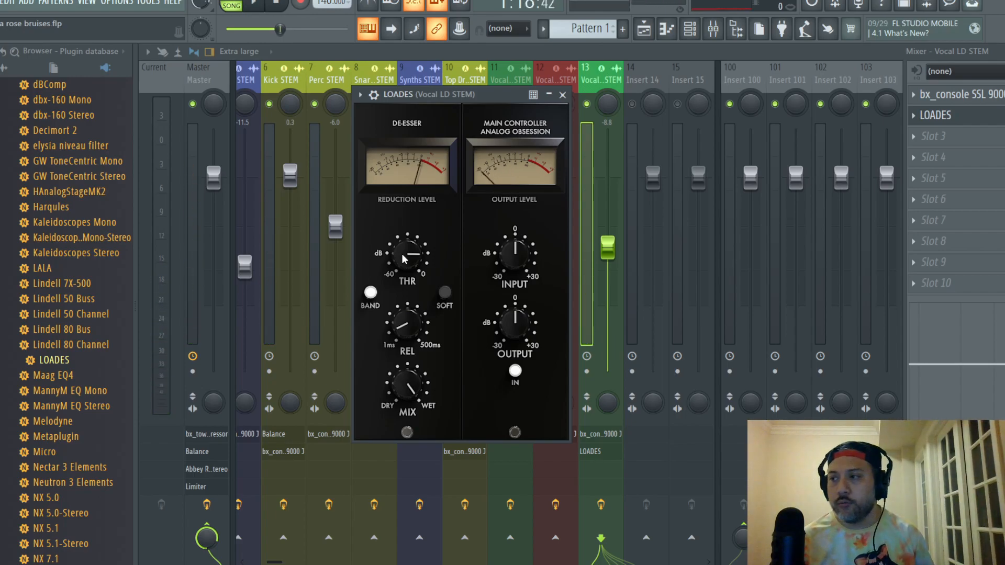
key("space")
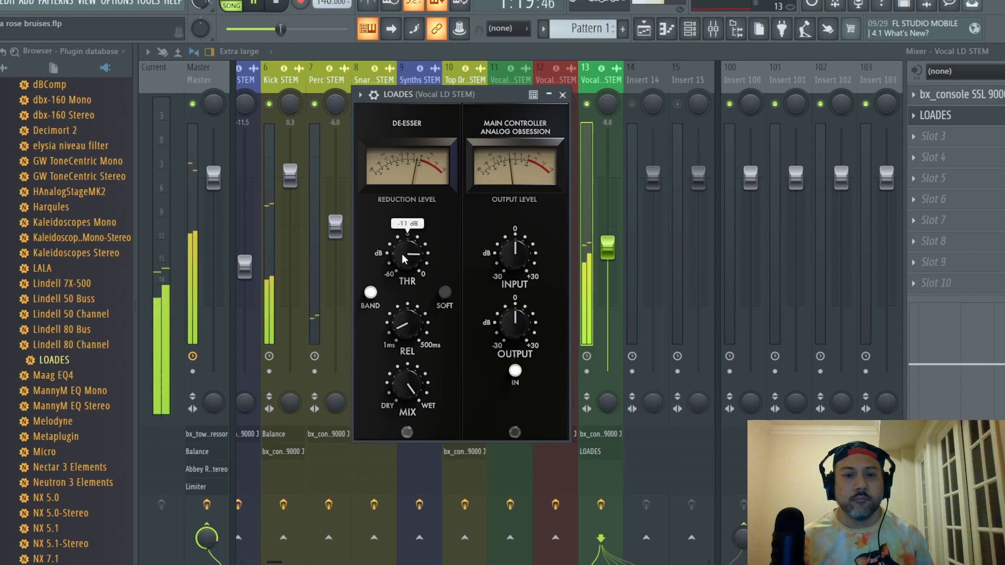
left_click_drag(402, 255, 403, 254)
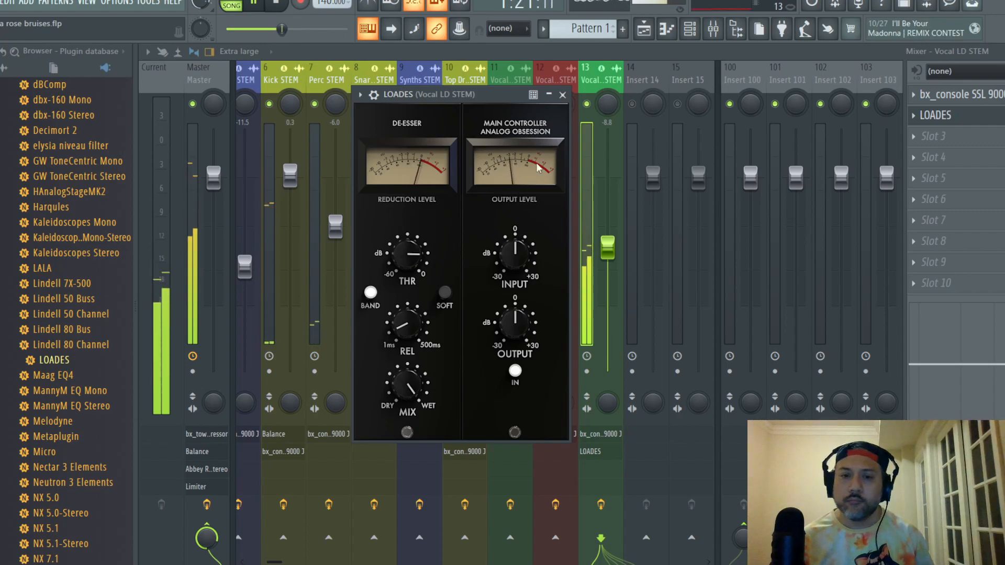
- Close the de-esser and lower the Vocal LD STEM fader to -9.9 dB during playback
left_click(563, 95)
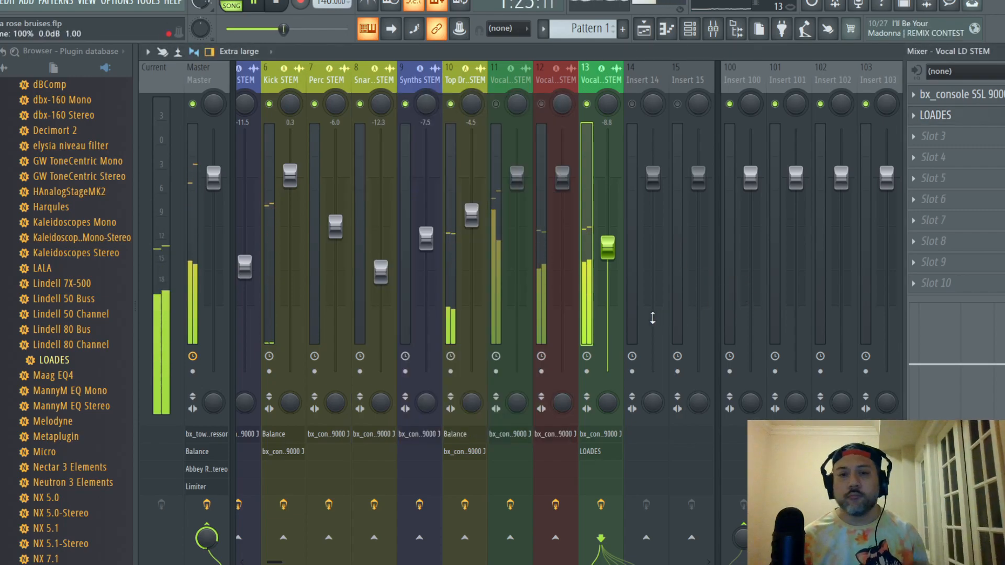
mouse_move(603, 260)
left_mouse_down()
mouse_move(607, 314)
mouse_move(606, 256)
left_mouse_up()
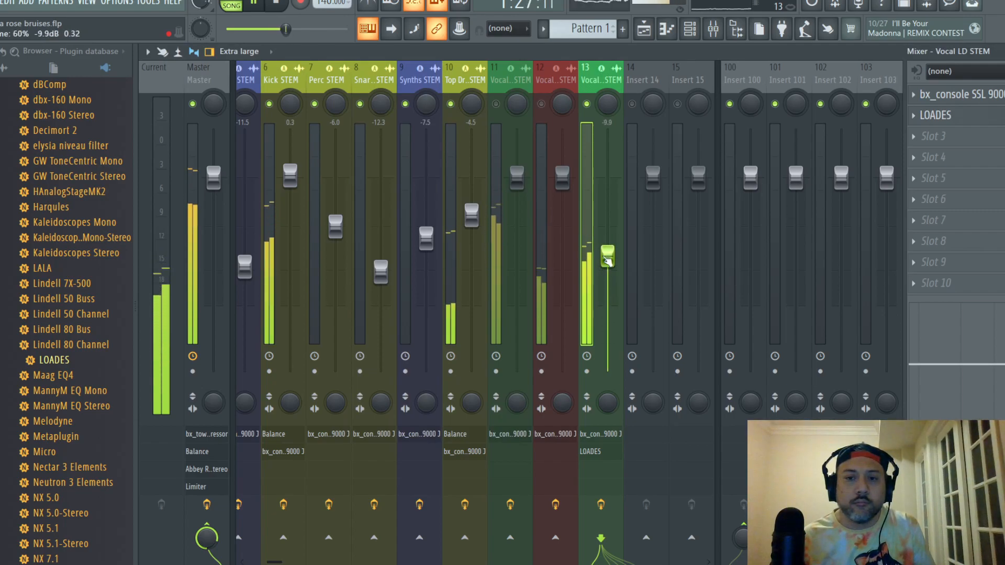
key("space")
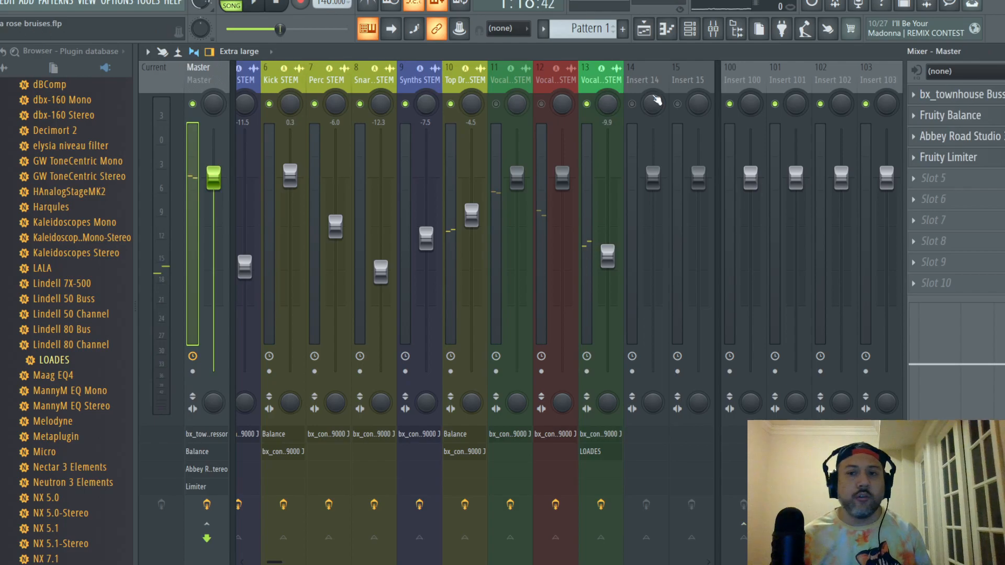
- Switch the Master channel's Abbey Road Studio 3 plugin to the Far studio monitors and close it
left_click(960, 137)
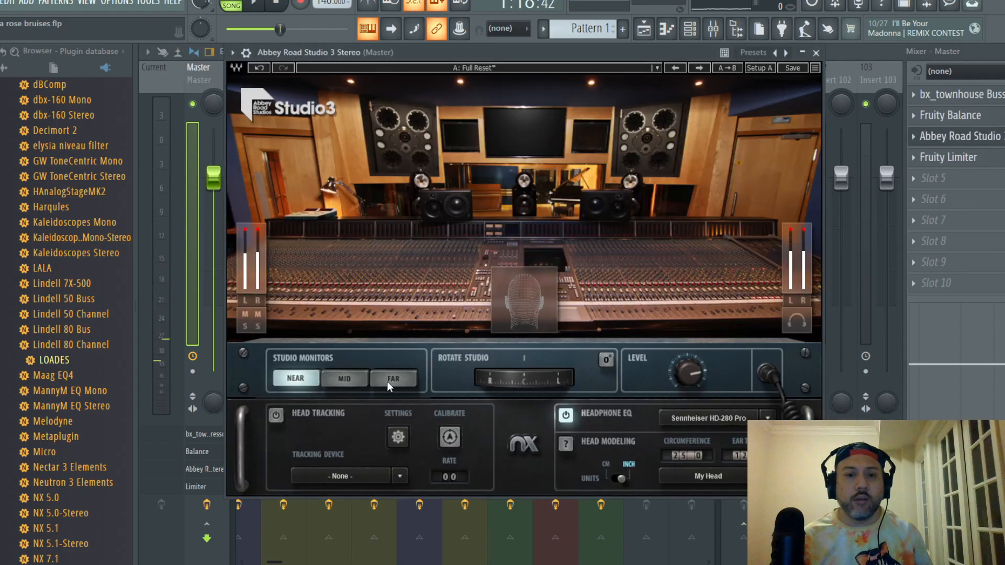
left_click(392, 379)
left_click(816, 53)
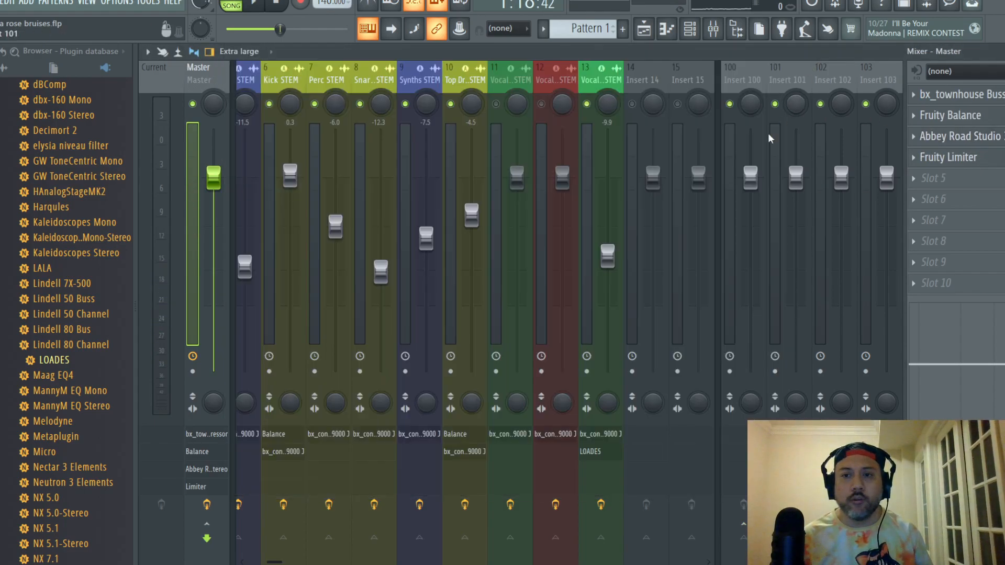
- Raise the Vocal LD STEM fader gradually to -7.8 dB while the mix plays
mouse_move(607, 256)
left_mouse_down()
mouse_move(607, 278)
mouse_move(607, 248)
left_mouse_up()
key("space")
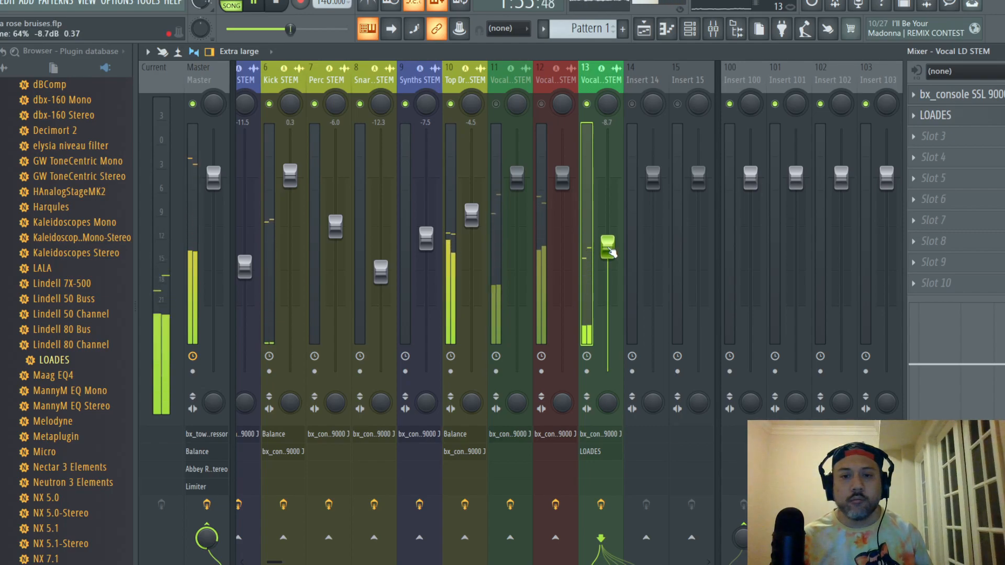
scroll(607, 246, "up", 1)
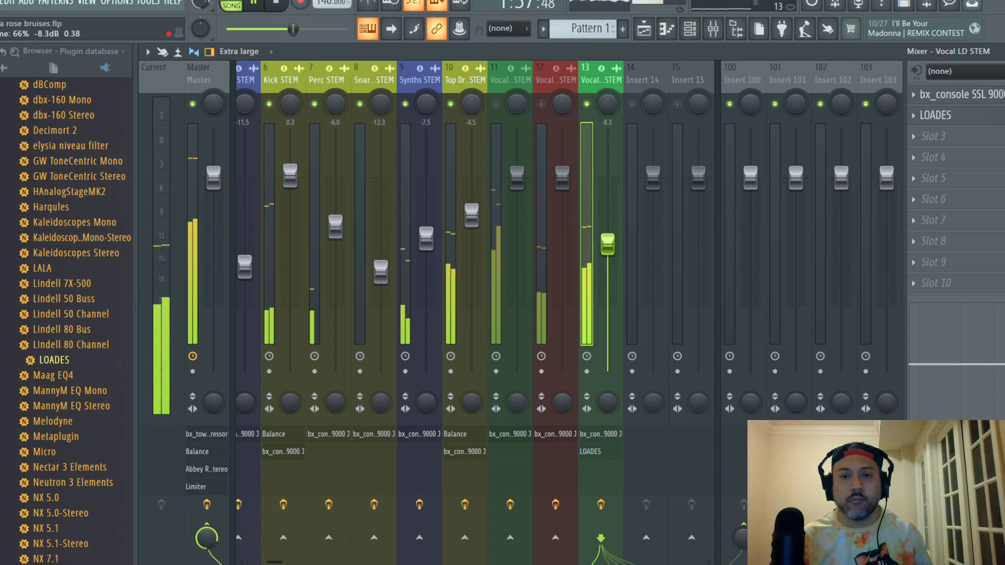
scroll(607, 244, "up", 1)
scroll(607, 244, "up", 1)
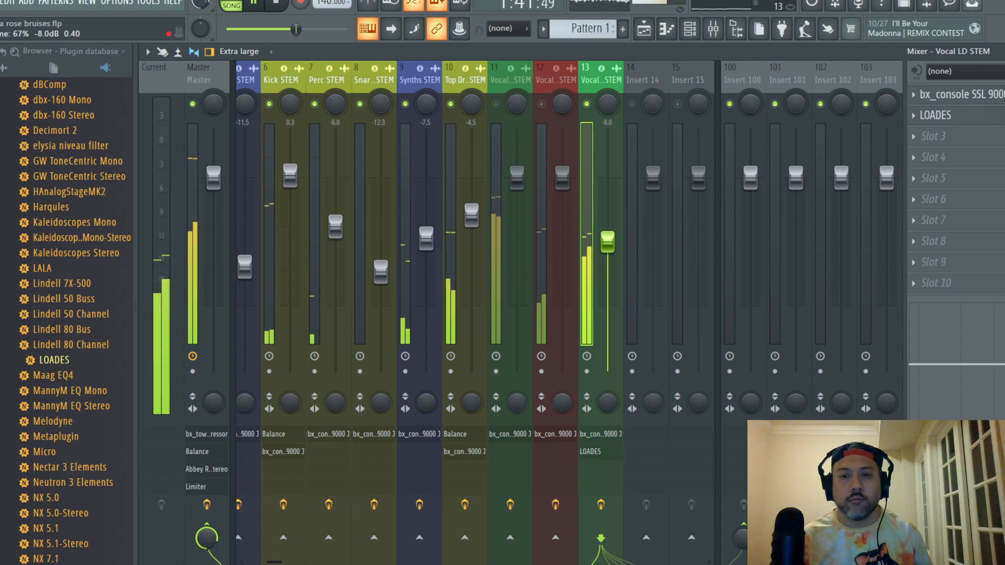
scroll(607, 241, "up", 1)
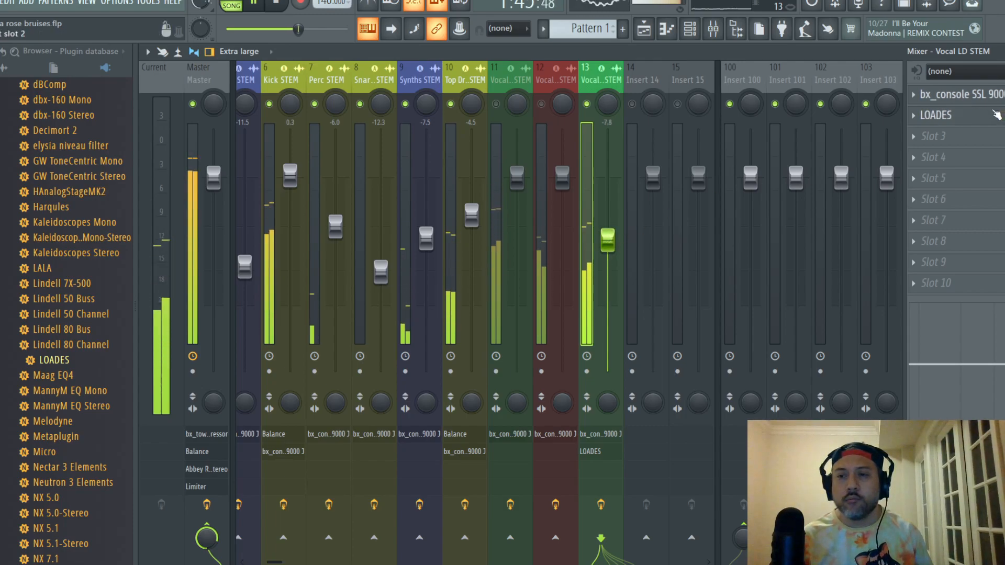
key("space")
- Reopen the lead vocal's LOADES de-esser and set its threshold to -12 dB during playback
left_click(935, 116)
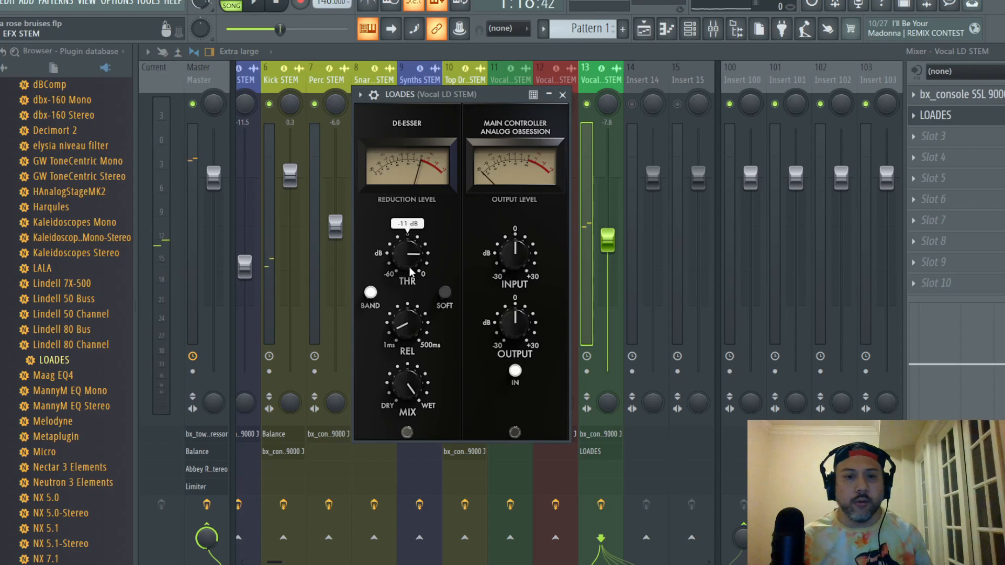
key("space")
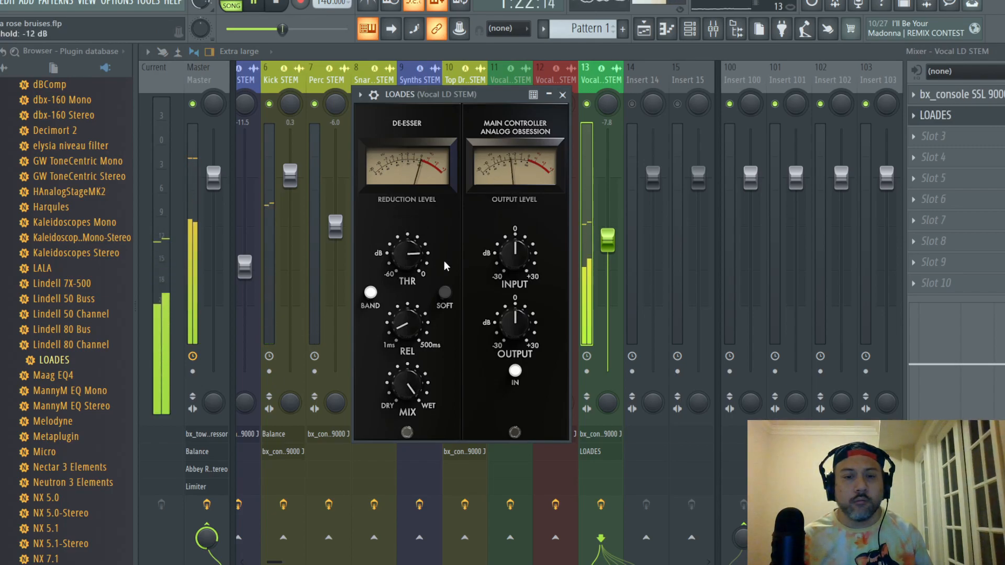
mouse_move(408, 262)
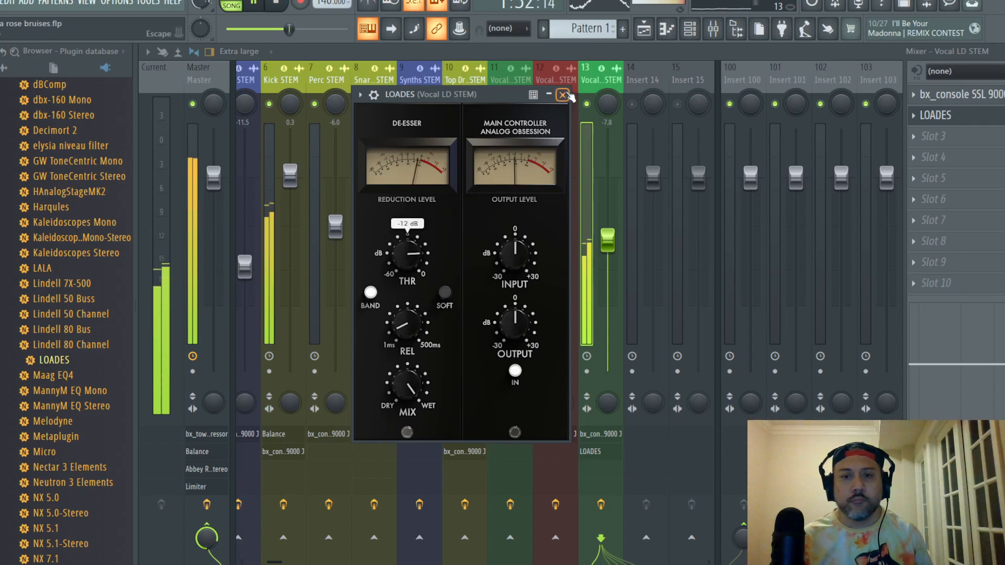
key("Escape")
- Fine-tune the Vocal LD STEM fader to -7.4 dB against the playing mix and save the project
left_click_drag(614, 246, 608, 237)
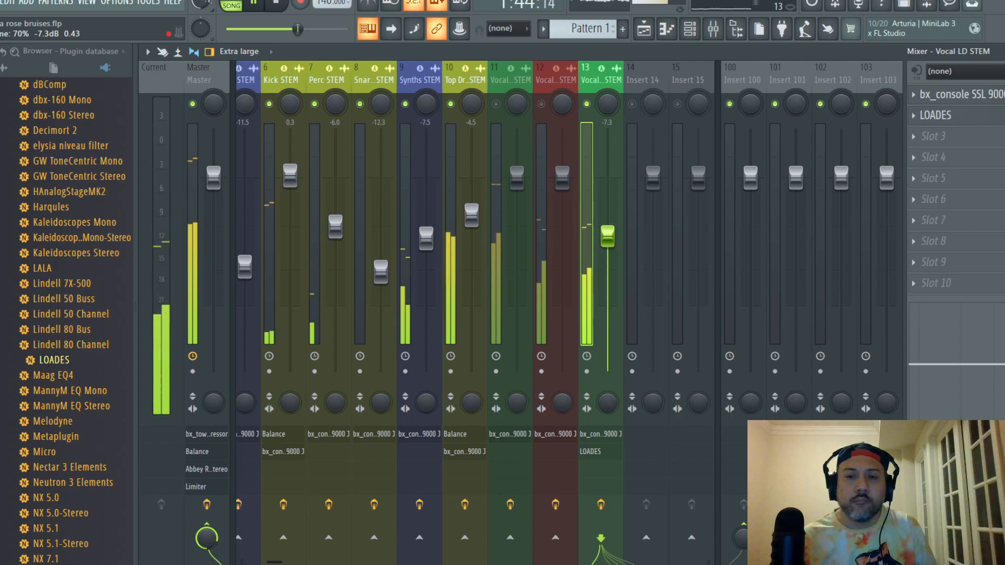
scroll(607, 236, "up", 1)
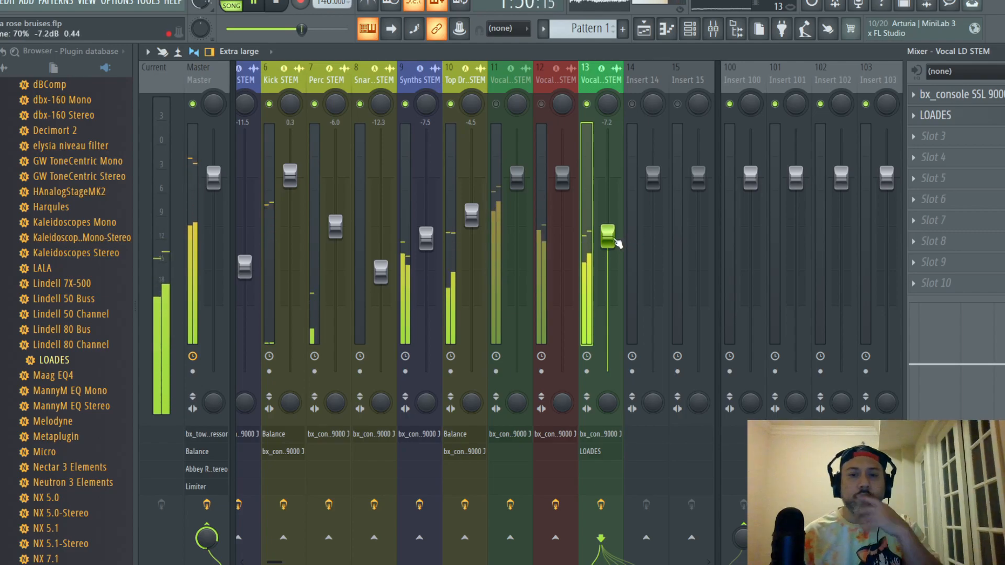
scroll(607, 236, "down", 1)
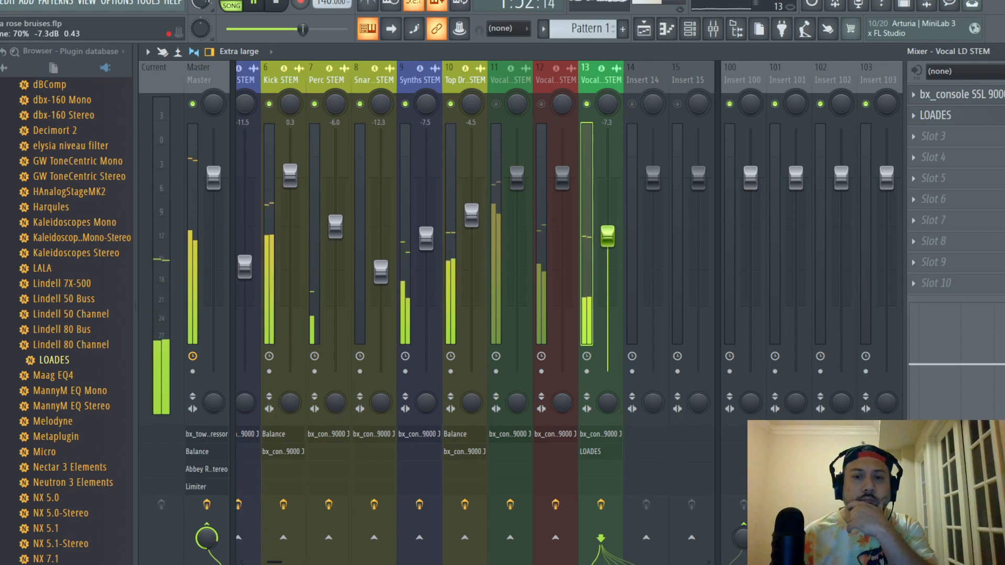
scroll(607, 236, "down", 1)
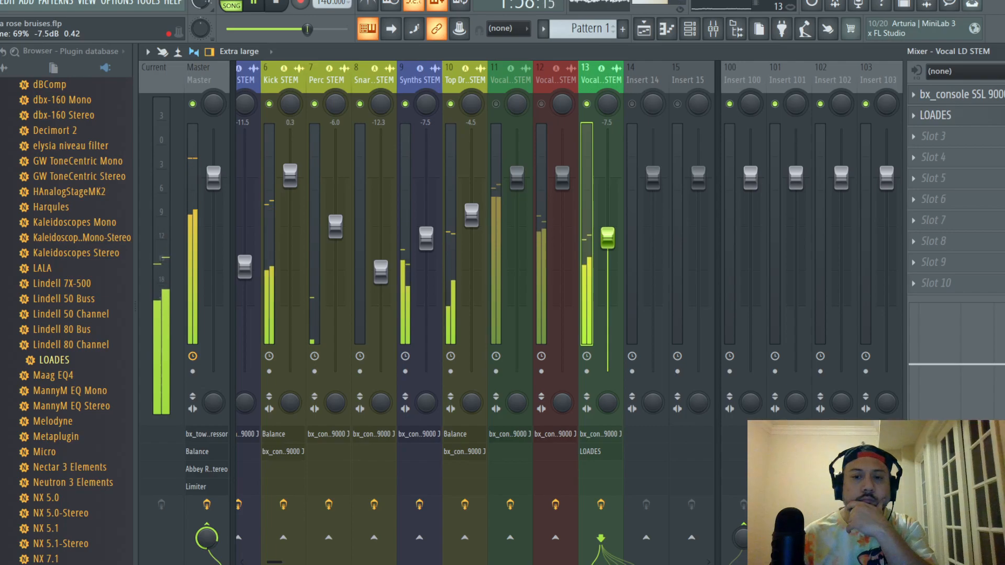
left_click_drag(607, 238, 613, 242)
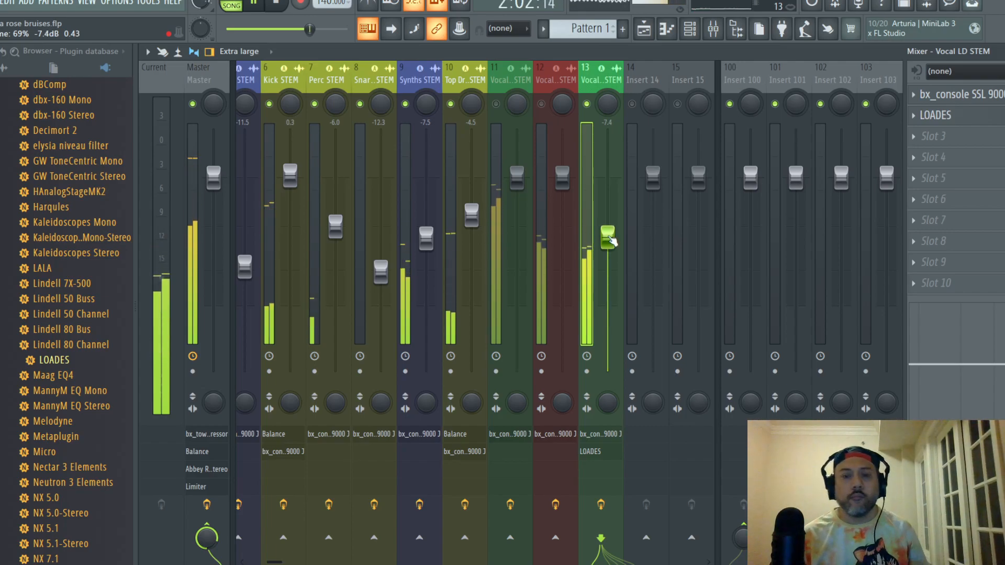
left_click(1, 4)
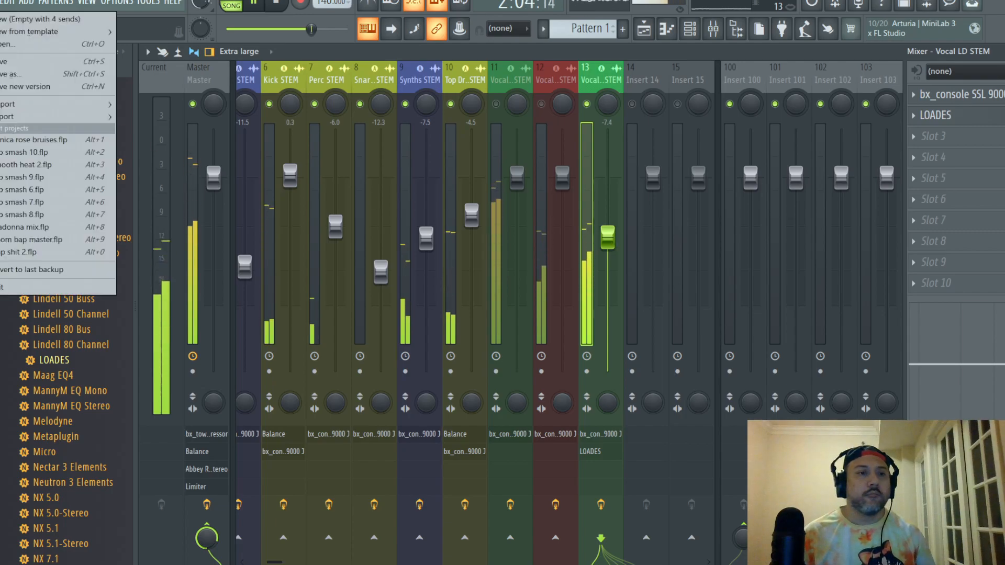
left_click(3, 62)
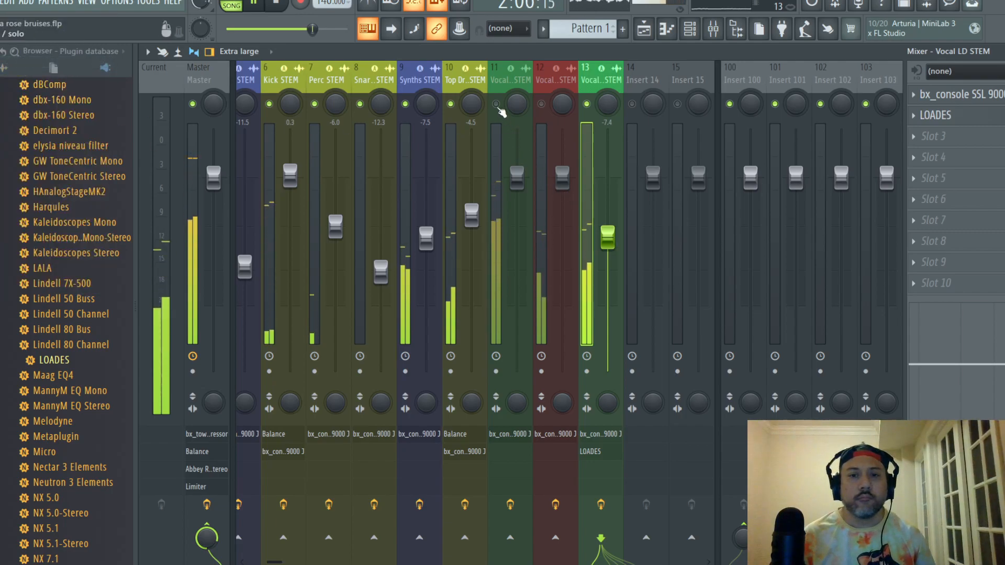
- Unmute the Vocal BG STEM channel and set its fader to -6.7 dB while playing the mix
left_click(498, 89)
left_click(496, 104)
left_click_drag(517, 178, 518, 234)
key("space")
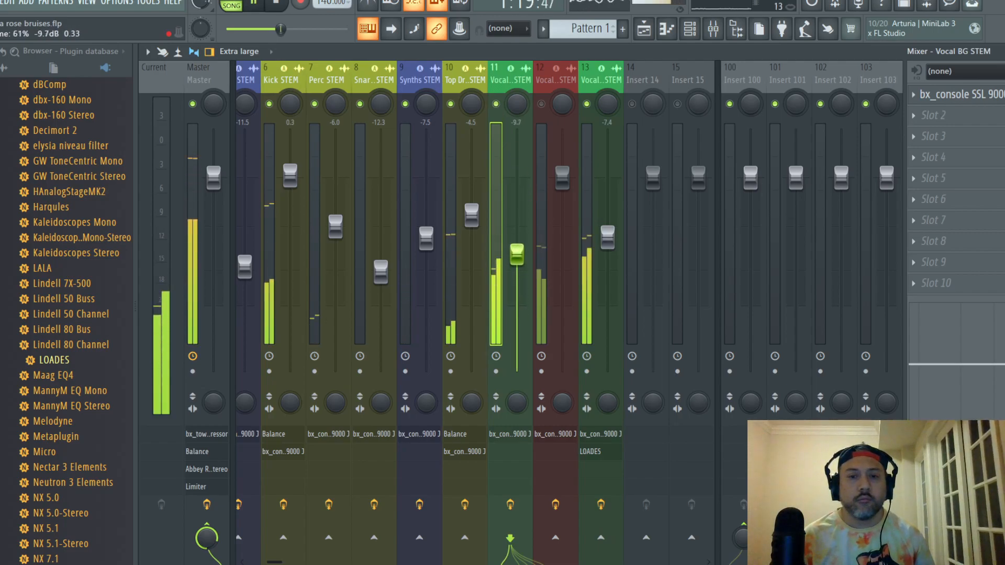
key("space")
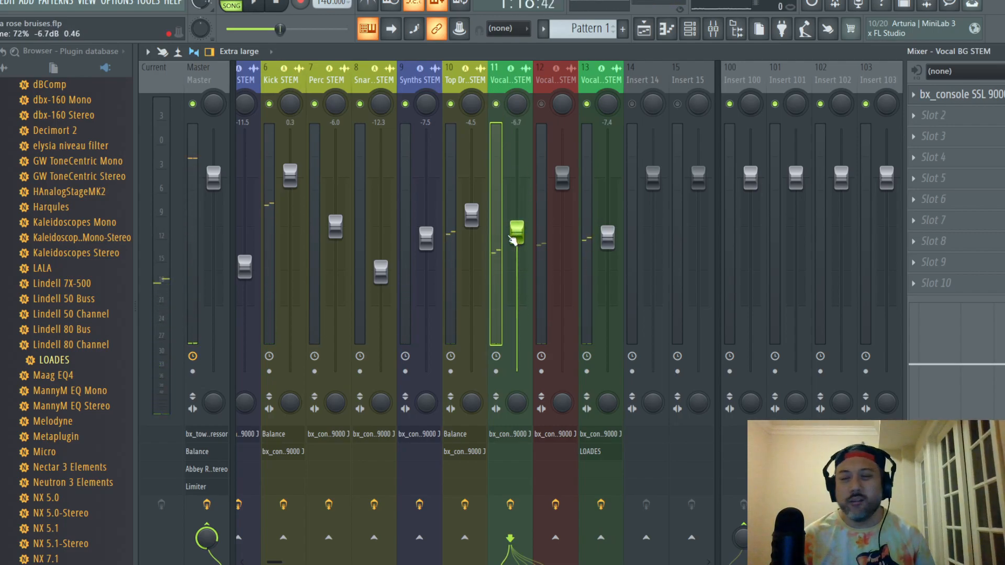
- Insert the LOADES de-esser in the second effect slot of Vocal BG STEM and enable its Band option
left_click_drag(53, 360, 954, 116)
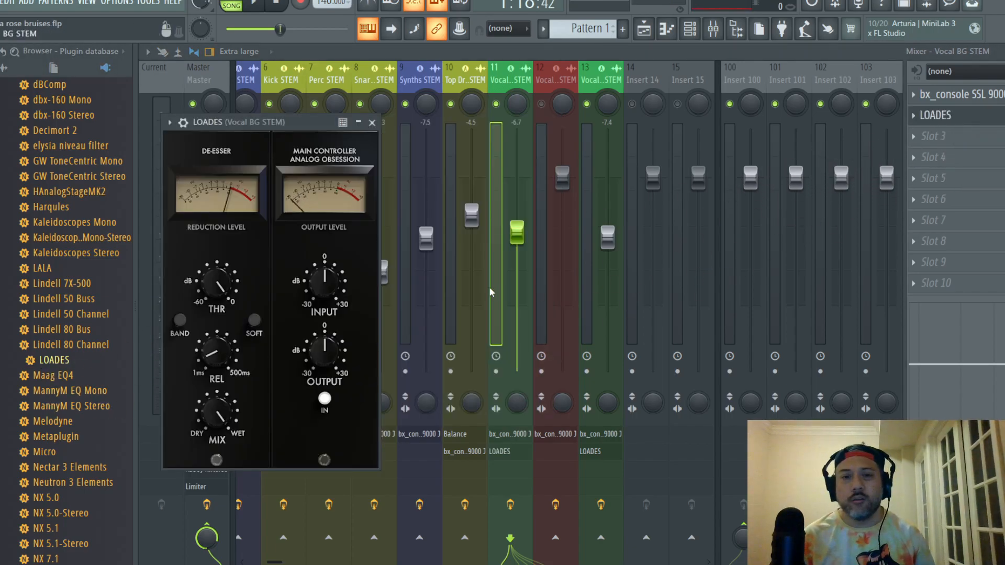
left_click_drag(269, 122, 546, 114)
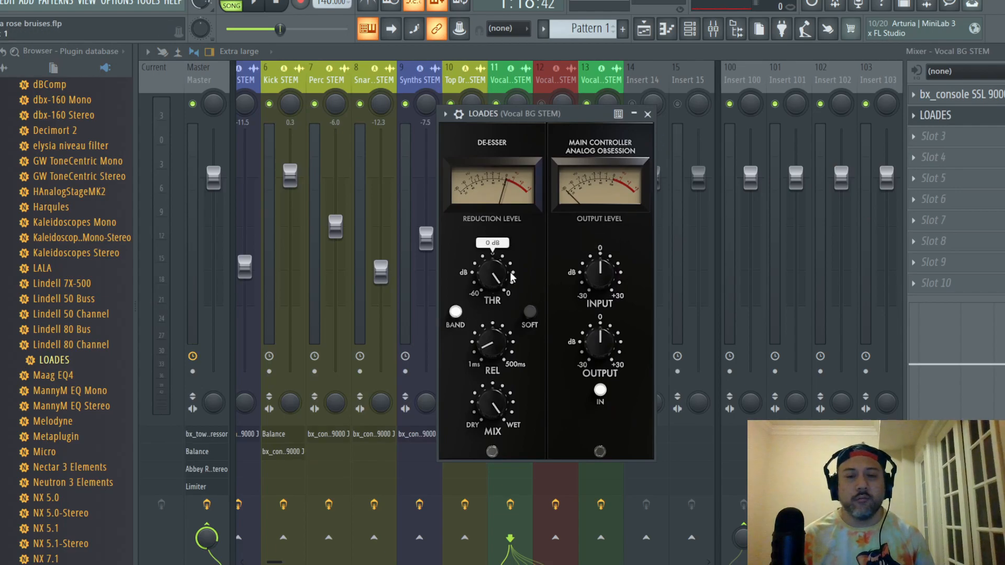
- On Vocal BG STEM's SSL 9000 J, raise the compressor ratio, set threshold to +7.0 dB and gate range to -20.0 dB, and place dynamics post EQ
left_click(649, 114)
left_click(998, 105)
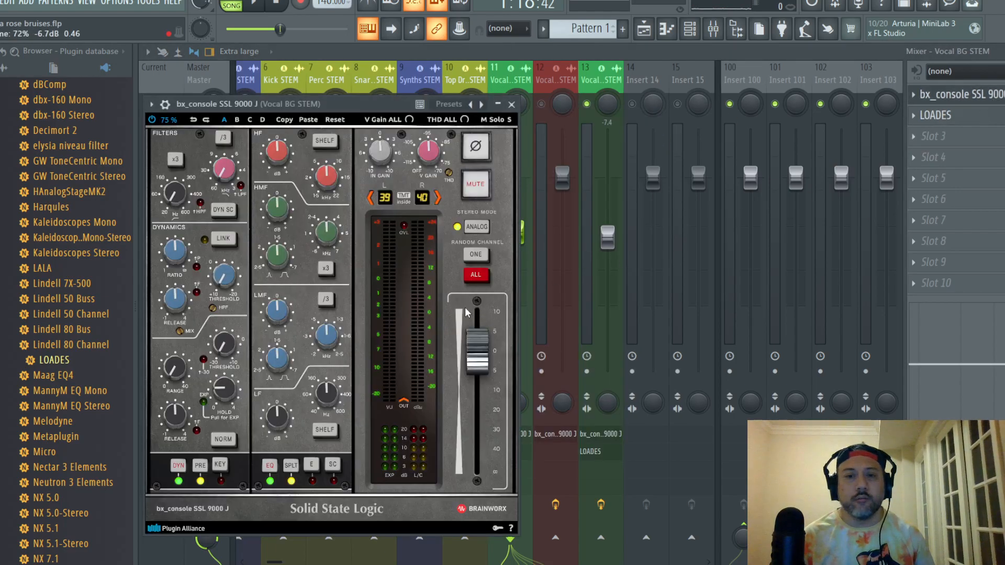
left_click_drag(354, 109, 584, 101)
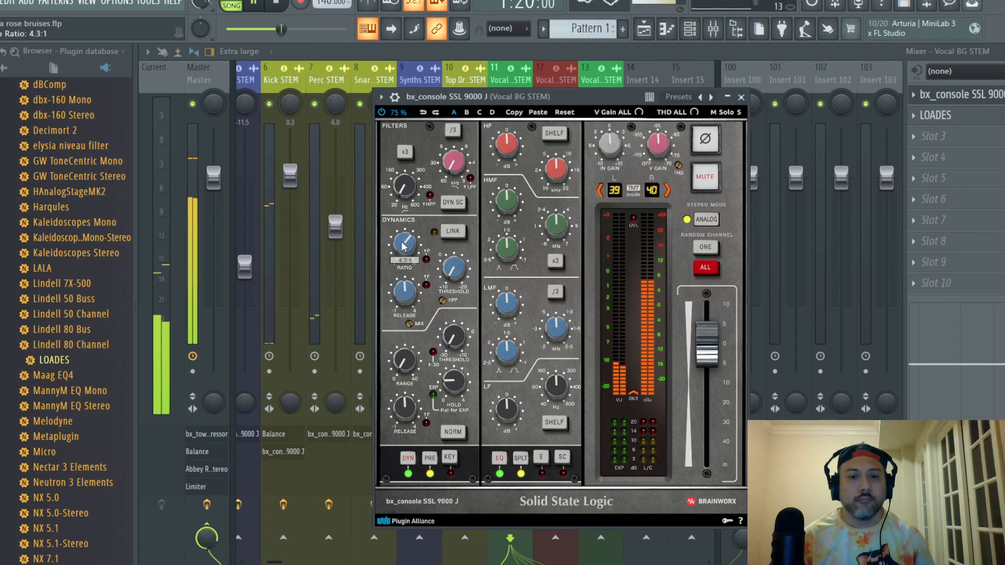
scroll(456, 274, "up", 3)
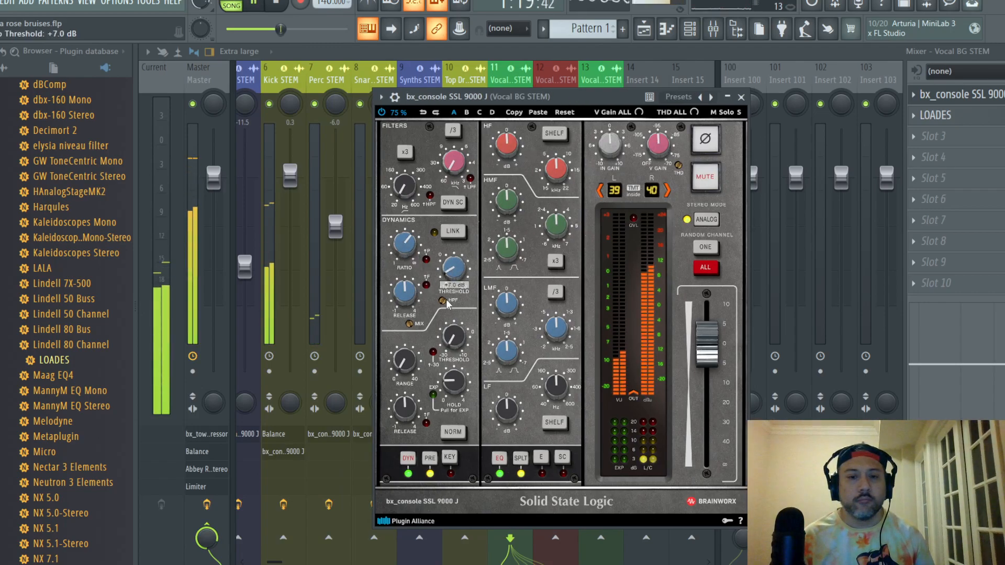
scroll(404, 376, "up", 10)
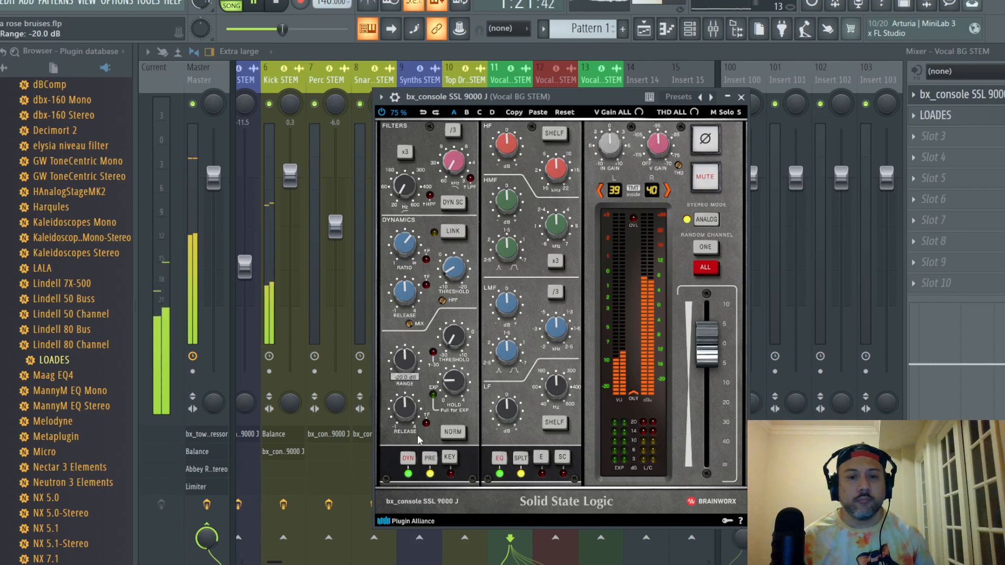
left_click(429, 459)
- Shape Vocal BG STEM's console EQ with high and low cuts, High Mid Gain at -2.0 dB and a slight low-mid boost, and save the project
scroll(507, 144, "down", 6)
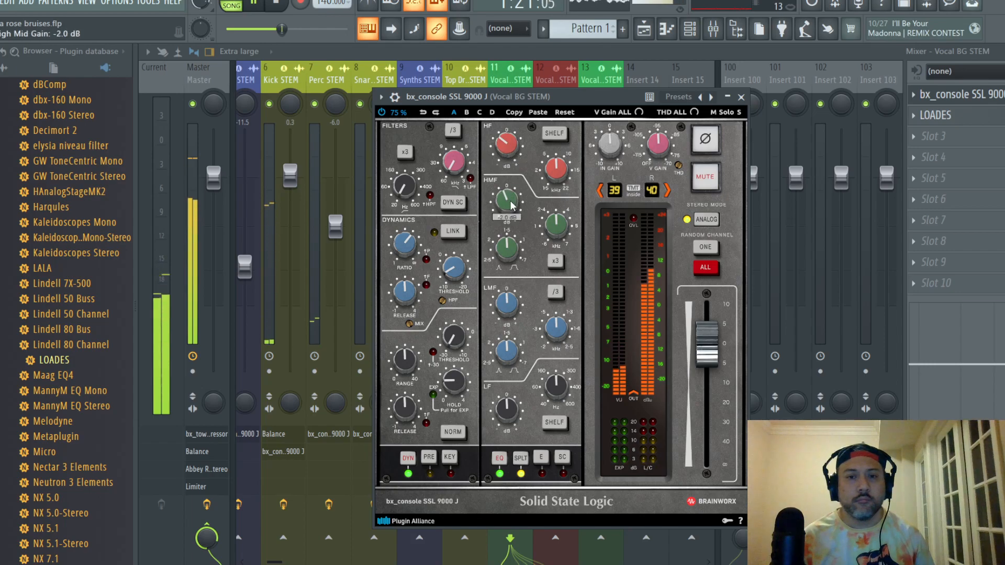
scroll(511, 303, "up", 1)
scroll(510, 303, "up", 1)
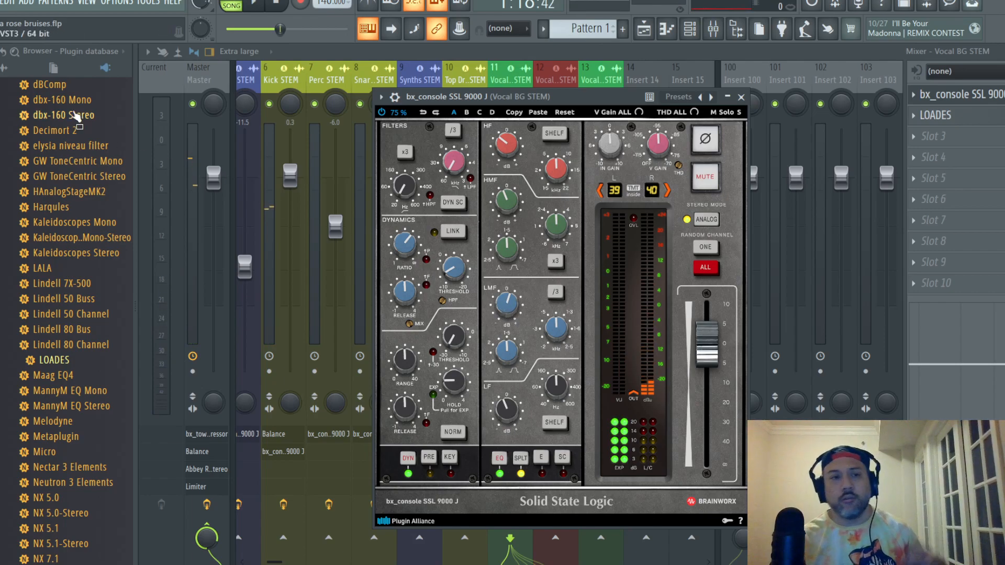
left_click(1, 2)
left_click(31, 61)
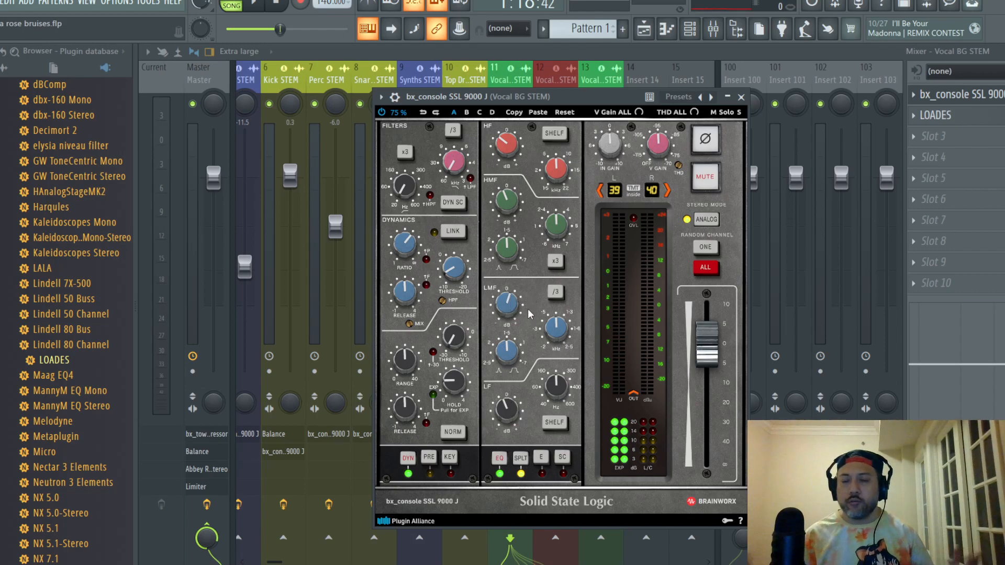
- Close the console plugin and set the Vocal BG STEM fader to -7.1 dB during playback
left_click(741, 97)
key("space")
left_click_drag(516, 234, 516, 231)
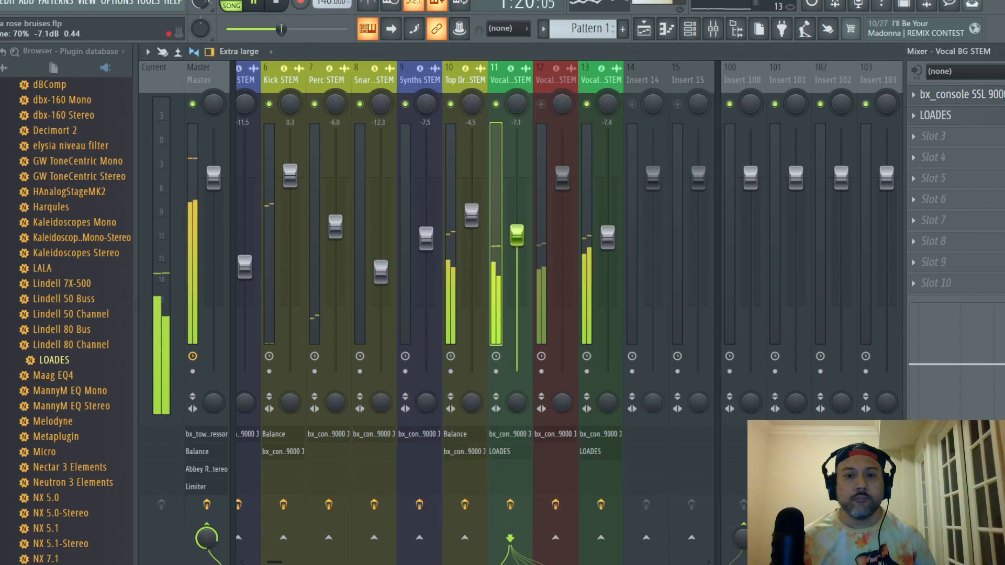
- Set the threshold of Vocal BG STEM's LOADES de-esser to -14 dB during playback and close the plugin
left_click(982, 117)
left_click_drag(493, 271, 494, 309)
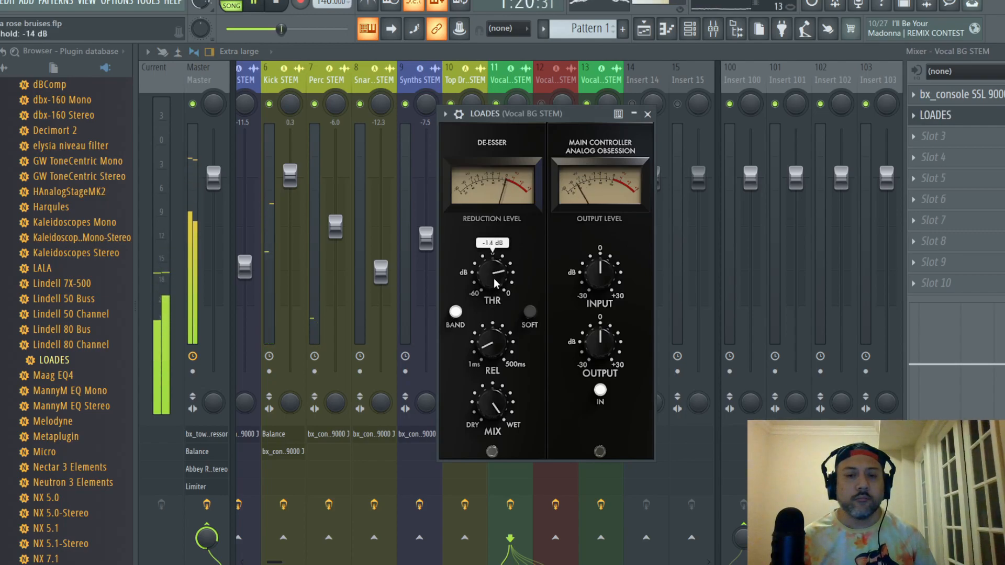
left_click(647, 114)
- Fine-tune the Vocal BG STEM fader to -7.9 dB against the playing mix and save the project
mouse_move(518, 245)
left_mouse_down()
mouse_move(518, 309)
mouse_move(517, 238)
left_mouse_up()
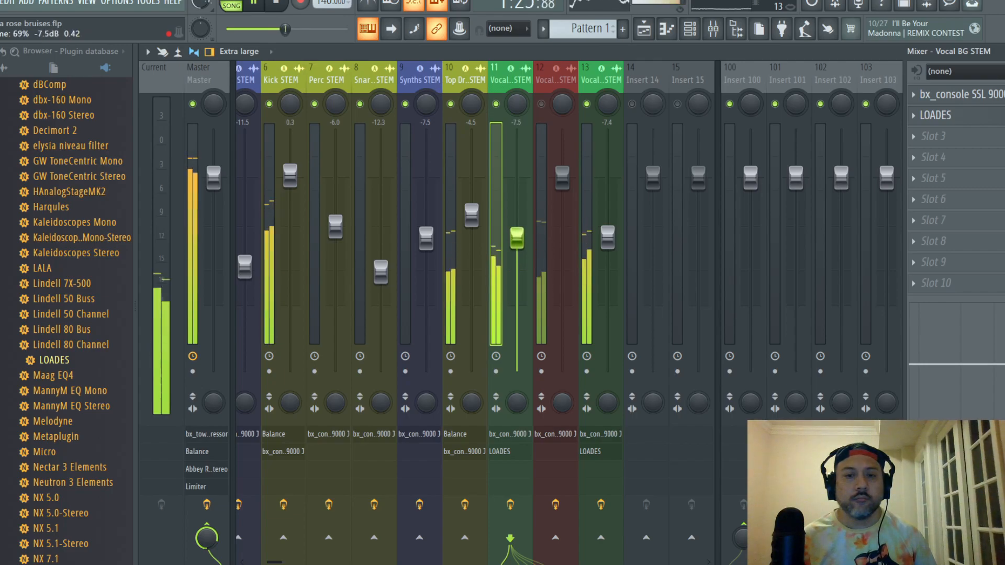
left_click_drag(517, 238, 517, 242)
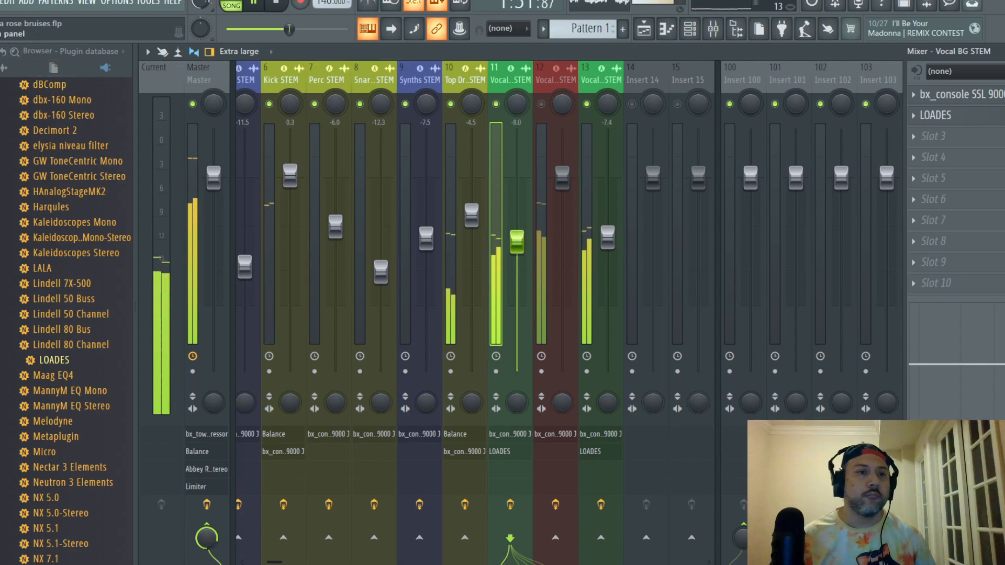
left_click(0, 2)
left_click(31, 62)
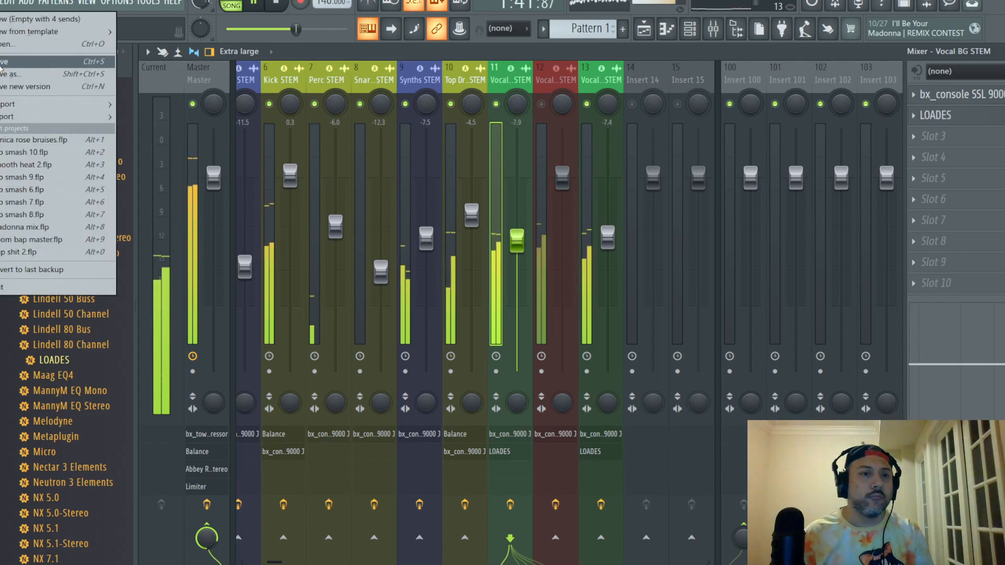
- Unmute the Vocal EFX STEM channel and set its fader to -1.4 dB
left_click(552, 84)
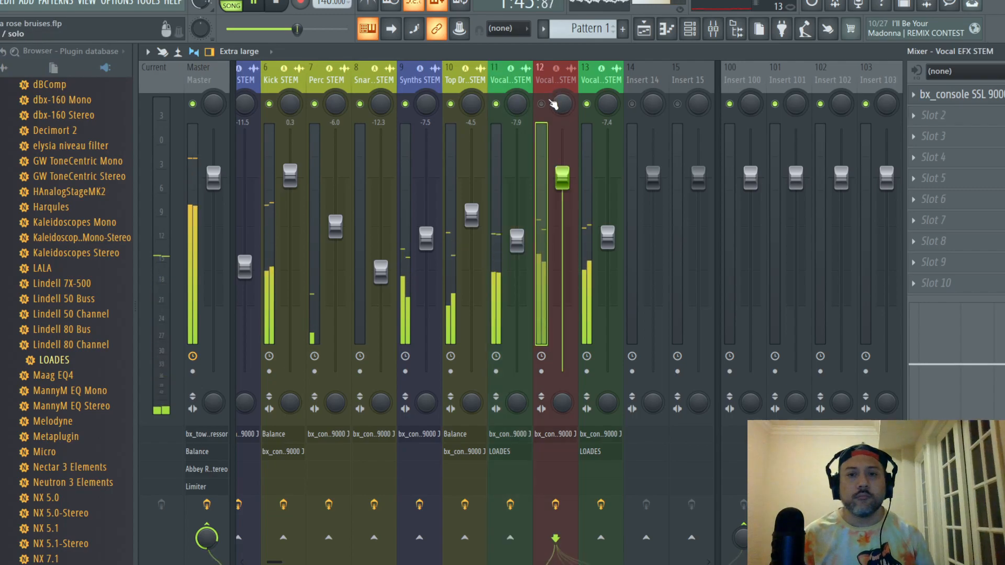
key("space")
left_click(542, 105)
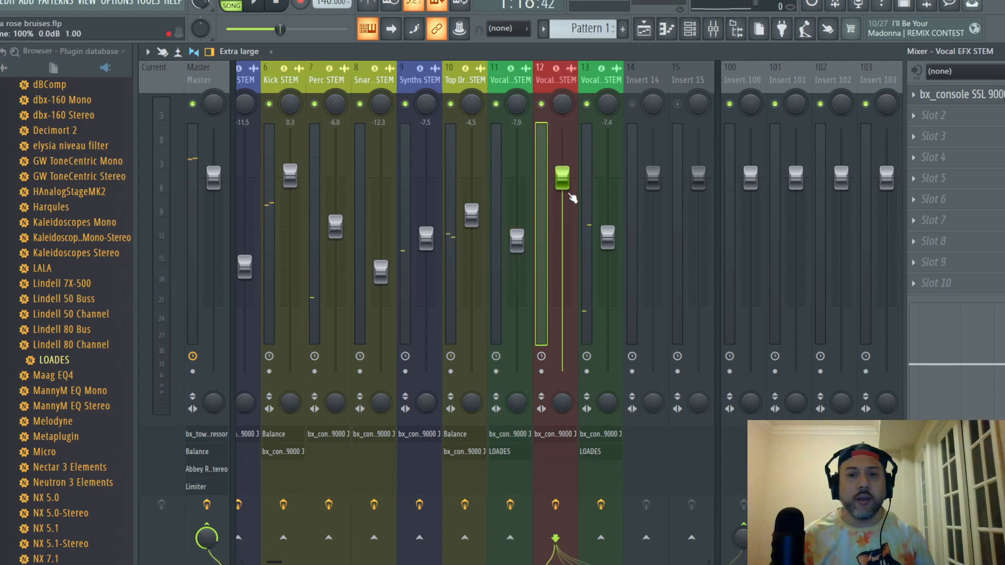
mouse_move(563, 185)
left_mouse_down()
mouse_move(562, 284)
mouse_move(562, 132)
mouse_move(562, 241)
mouse_move(562, 190)
left_mouse_up()
key("space")
key("space")
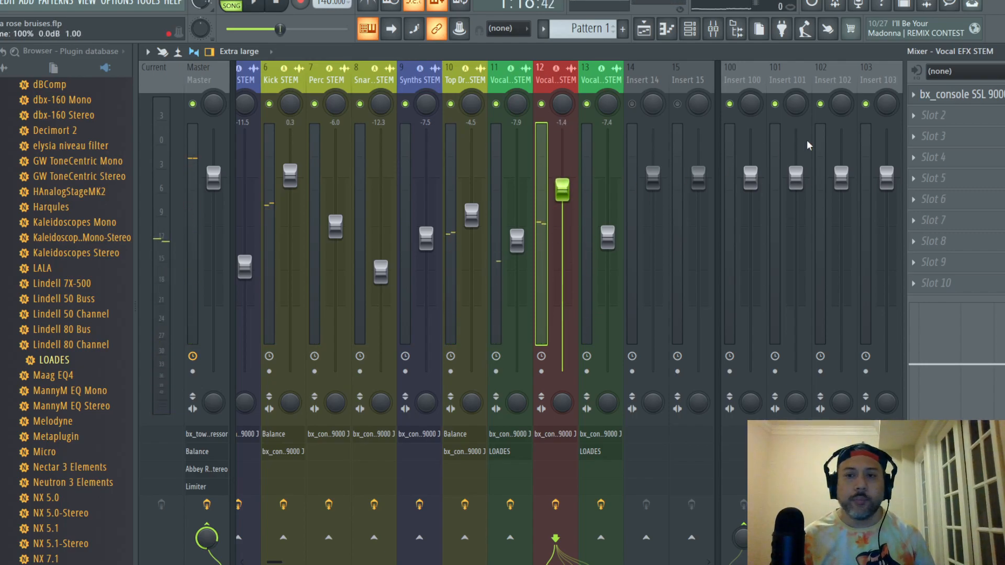
- On Vocal EFX STEM's SSL 9000 J, raise the compressor ratio, set threshold to +1.0 dB and gate range to -20.0 dB, and place dynamics post EQ
left_click(942, 94)
key("space")
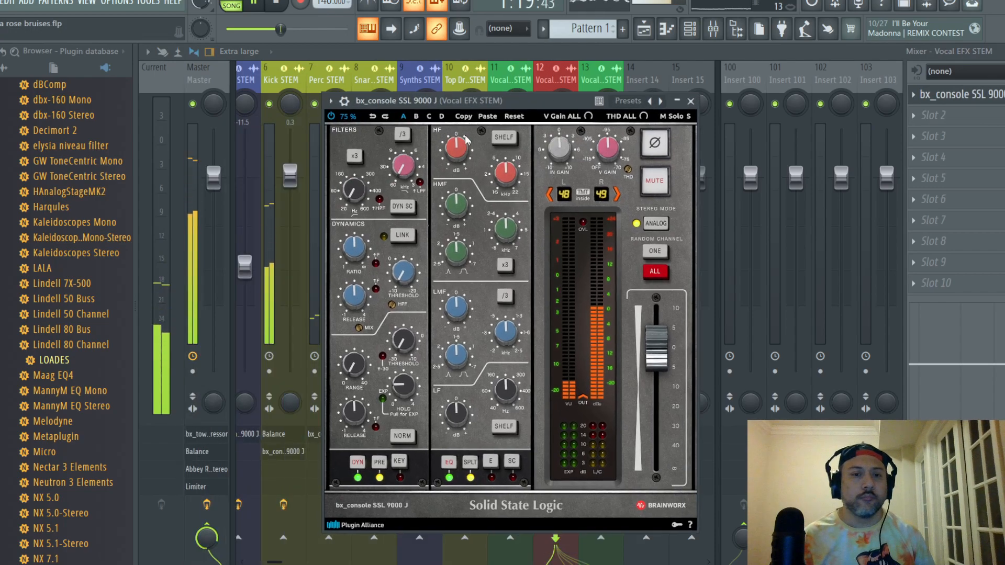
mouse_move(355, 247)
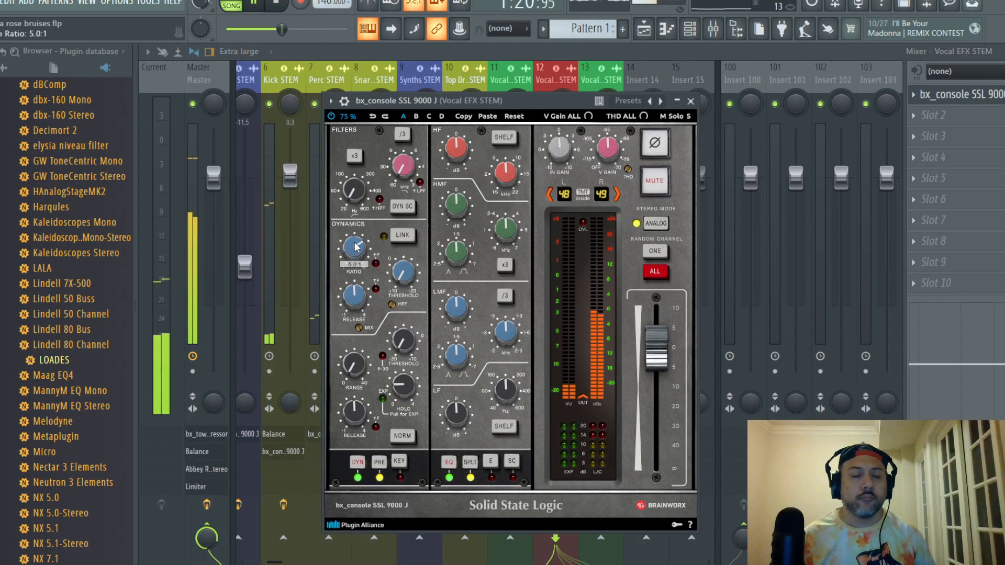
mouse_move(410, 280)
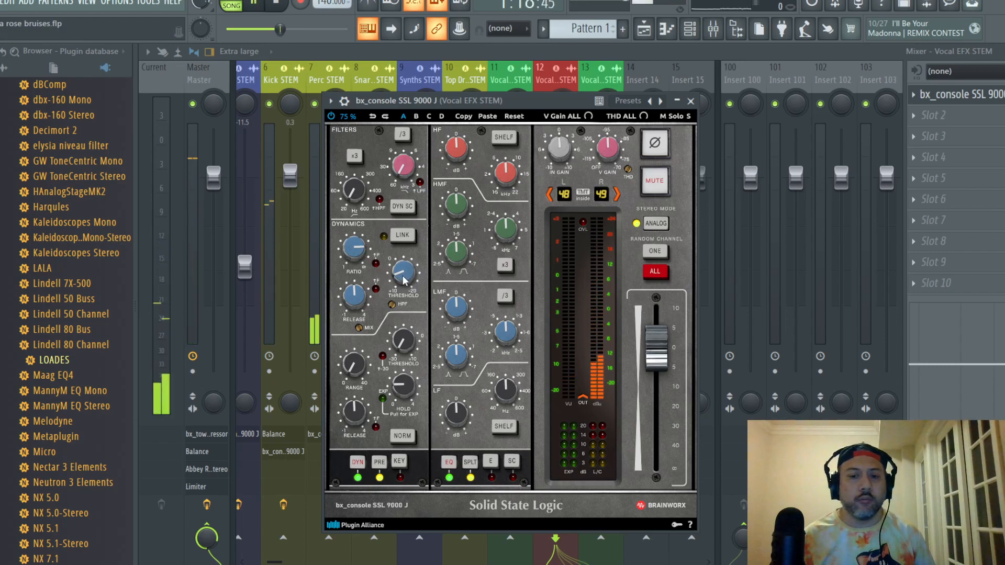
scroll(403, 280, "up", 1)
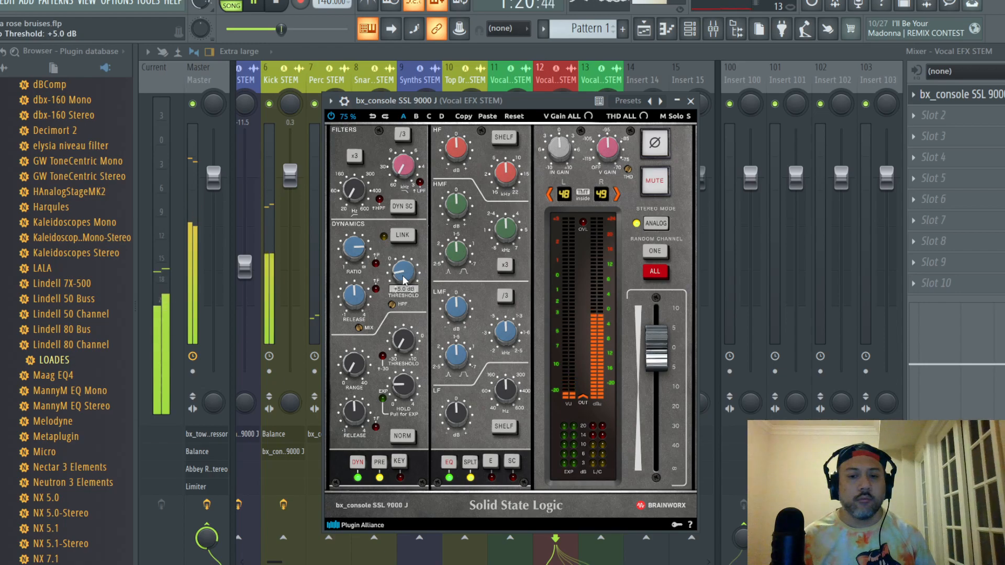
scroll(403, 279, "up", 1)
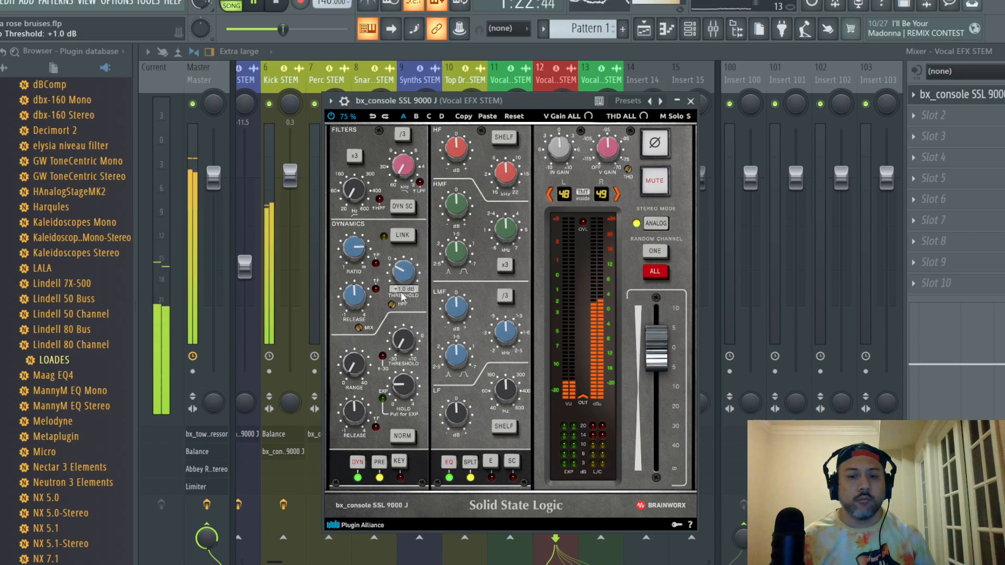
scroll(352, 369, "up", 4)
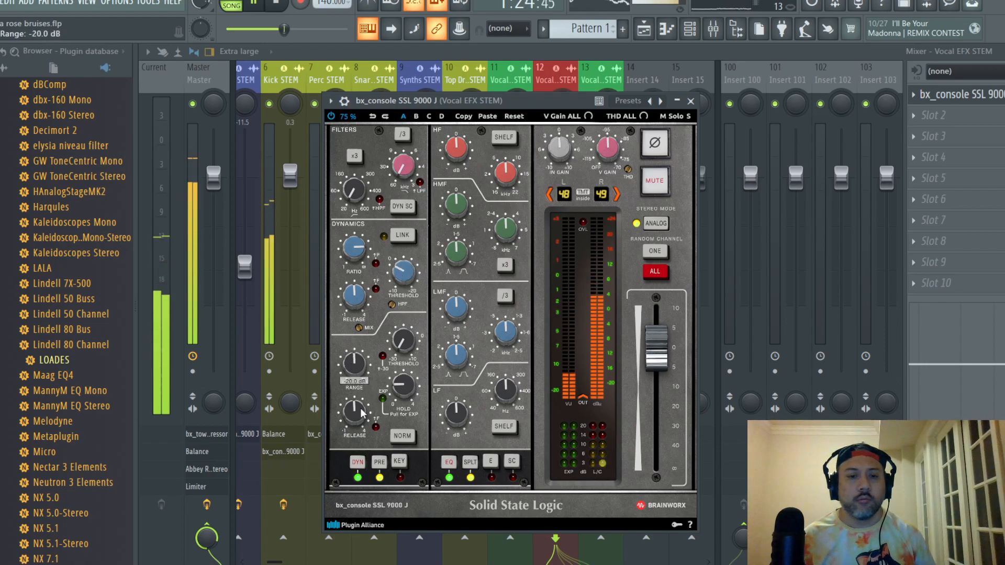
left_click(380, 467)
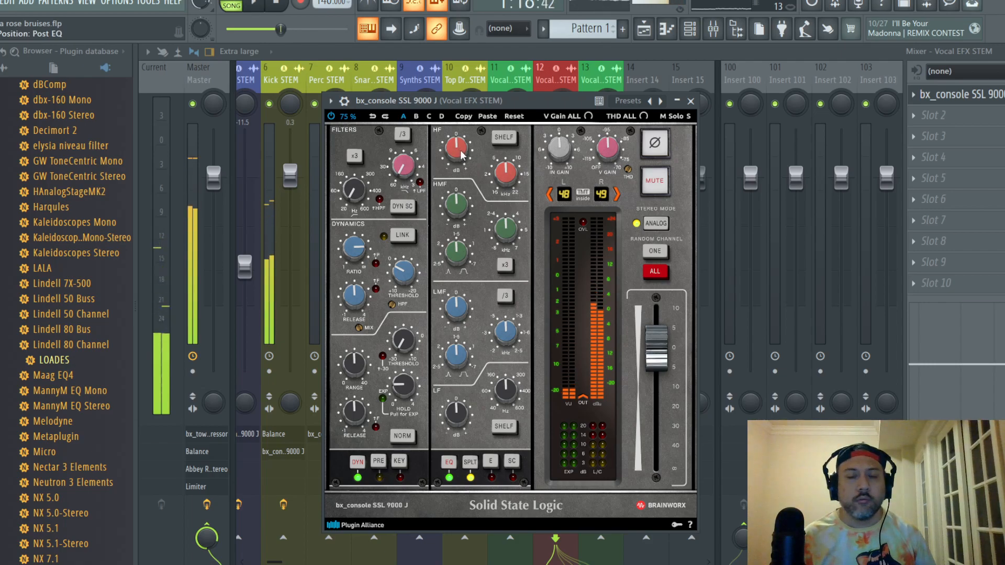
- Set Vocal EFX STEM's console EQ to High Gain -4.3 dB and High Mid Gain +2.0 dB, with a low cut and slight low-mid boost
key("space")
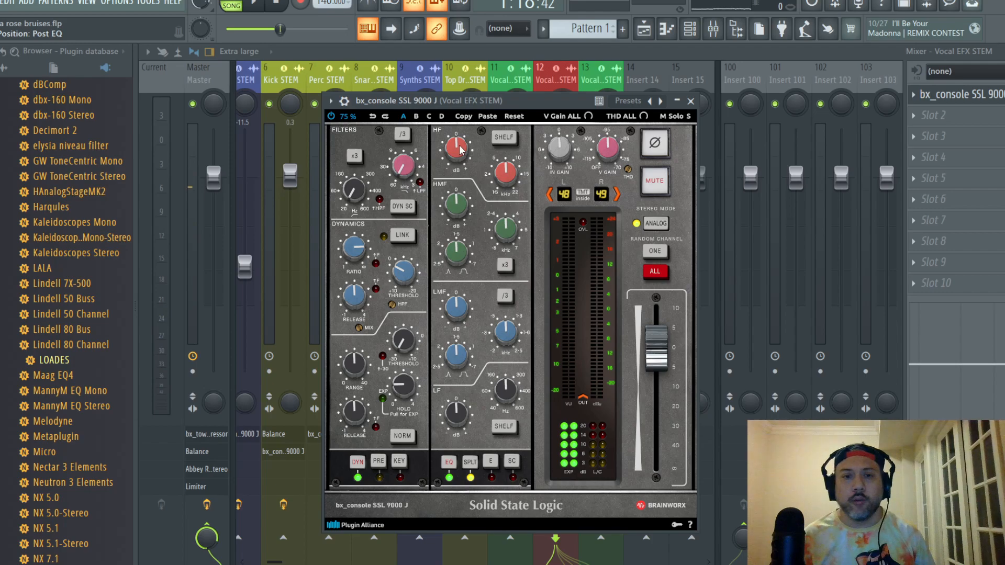
key("space")
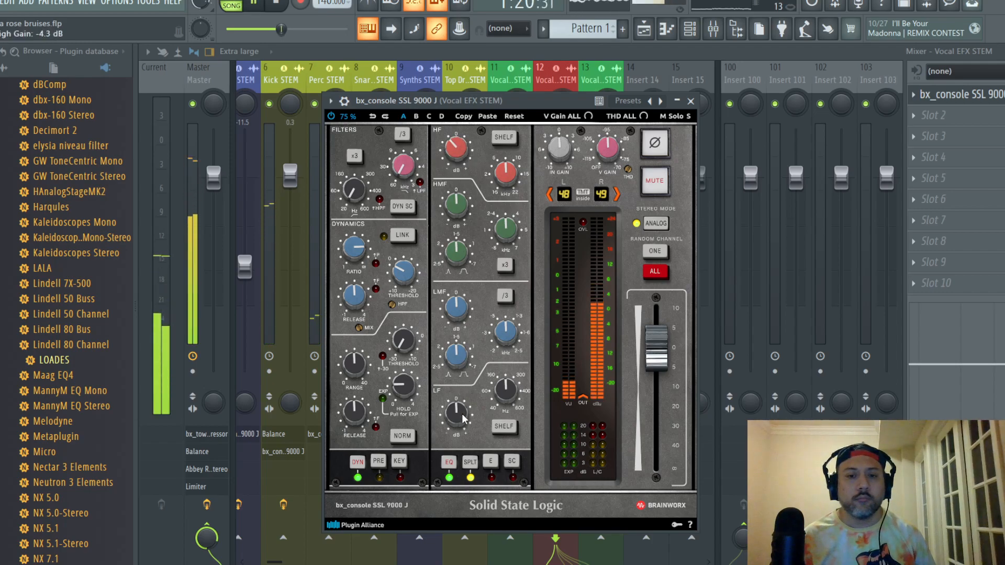
mouse_move(461, 312)
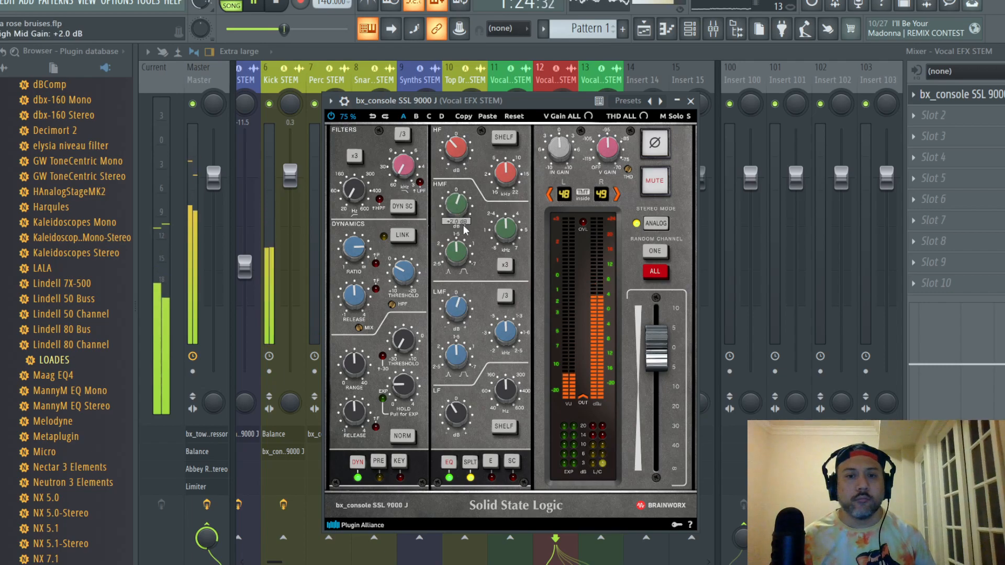
left_click(691, 101)
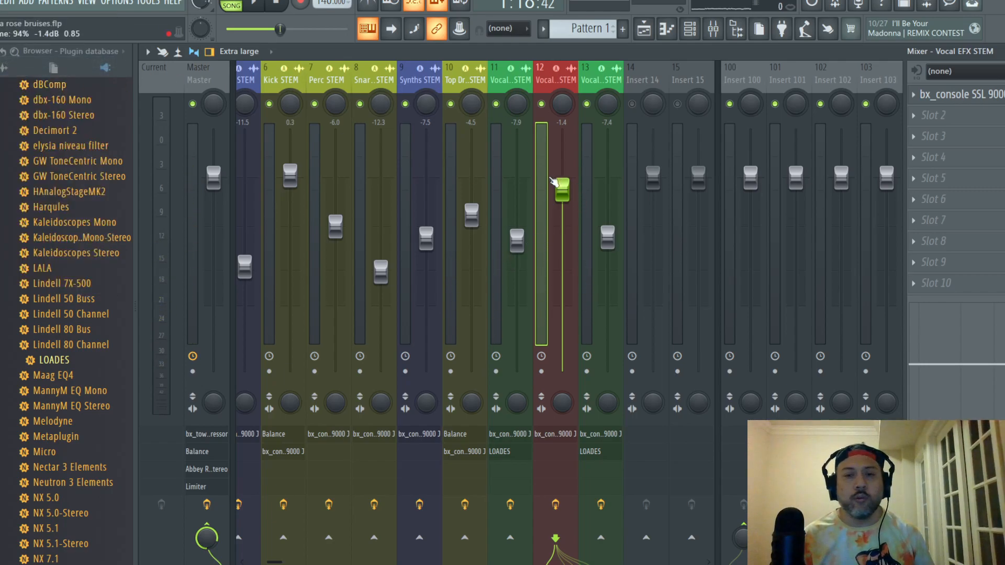
- Lower the Vocal EFX STEM fader to -11.3 dB against the playing mix and save the project
key("space")
left_click_drag(564, 196, 562, 266)
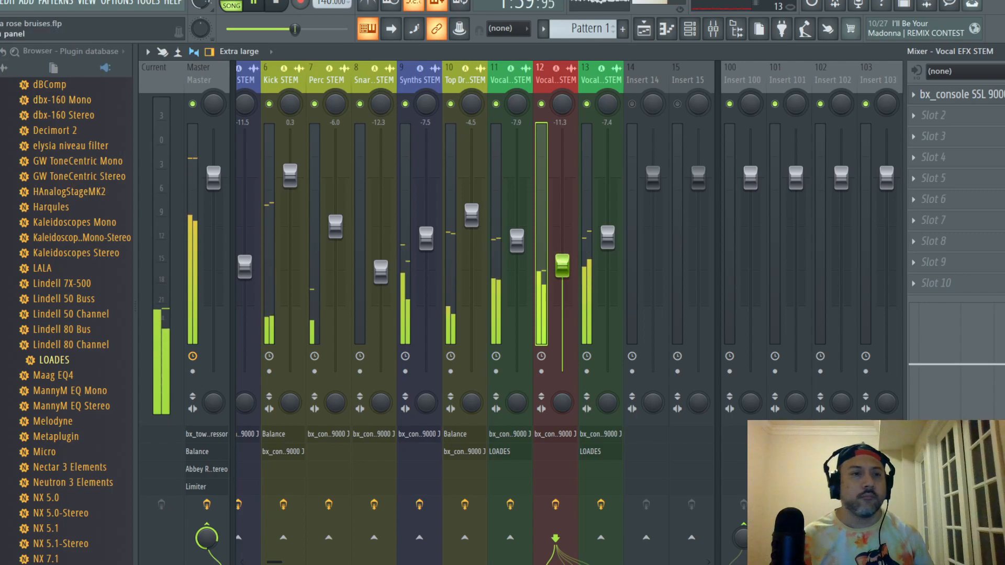
left_click(1, 2)
left_click(16, 62)
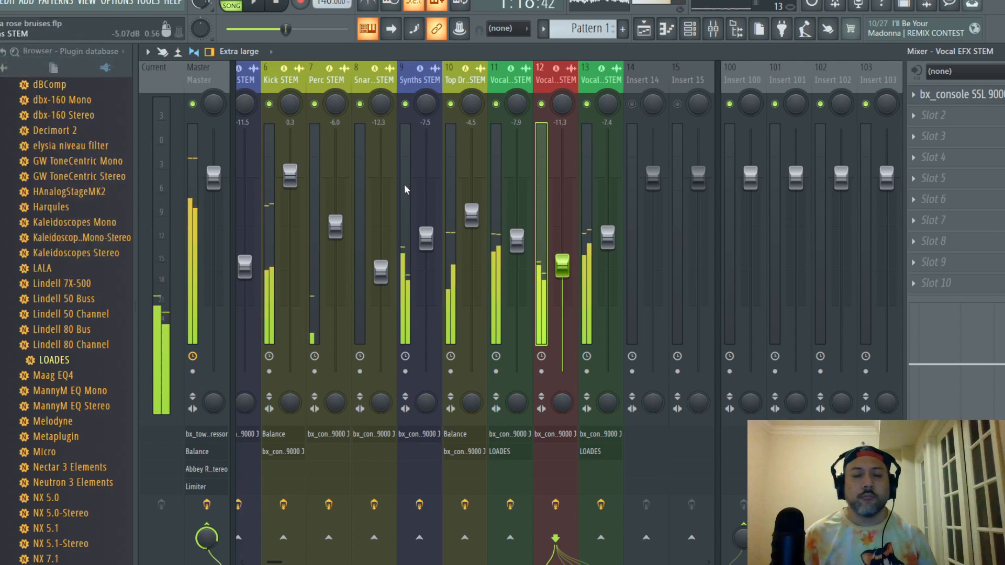
key("space")
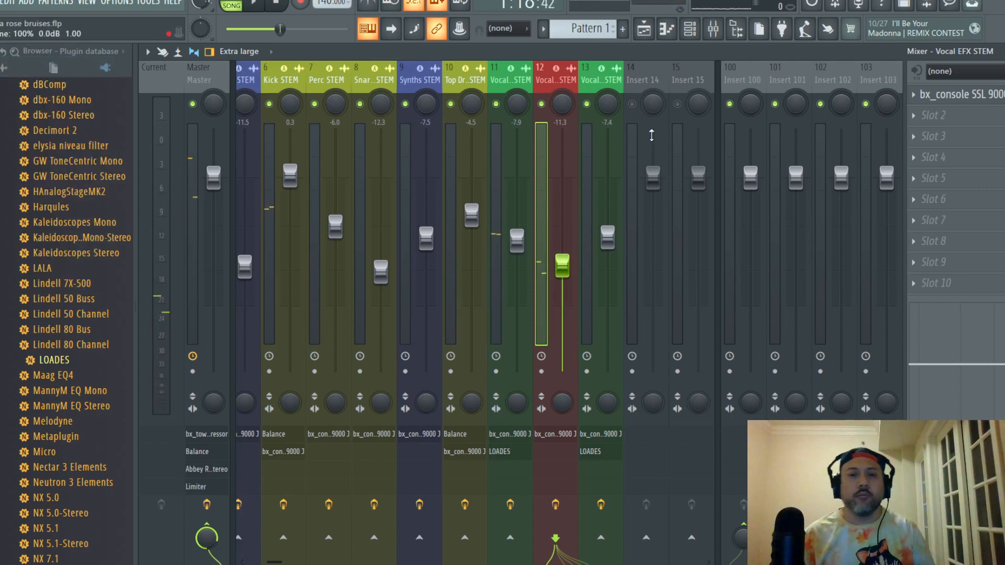
- On the Master's bx_townhouse Buss Compressor, set the threshold to -4.0 dB against the playing mix and save the project
left_click(243, 92)
left_click_drag(243, 92, 209, 97)
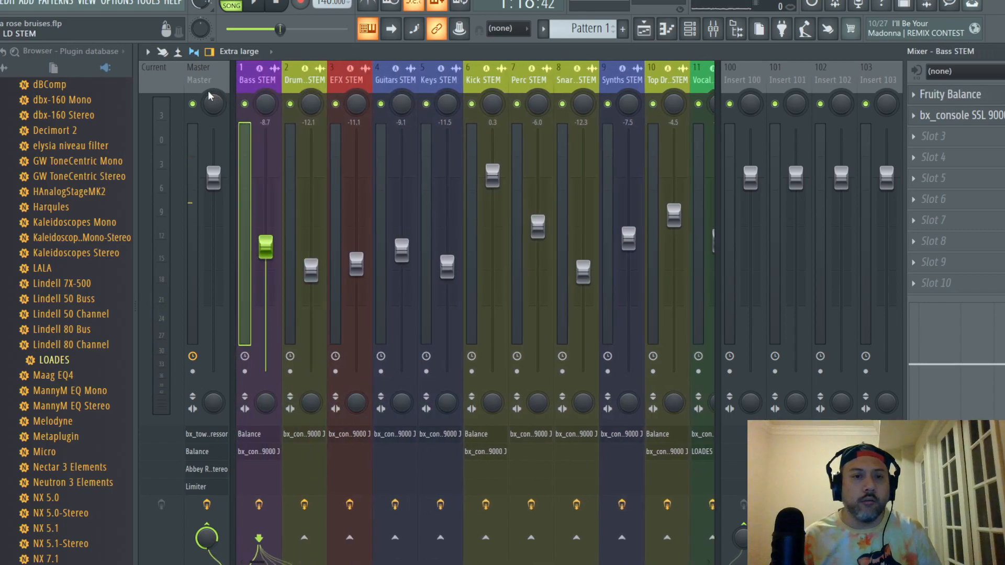
left_click(210, 76)
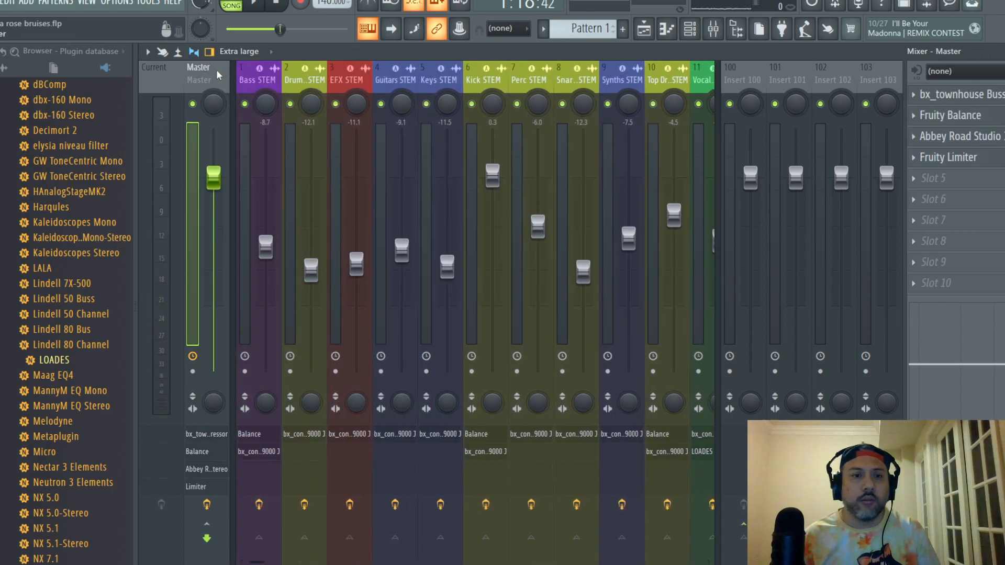
key("space")
left_click(952, 95)
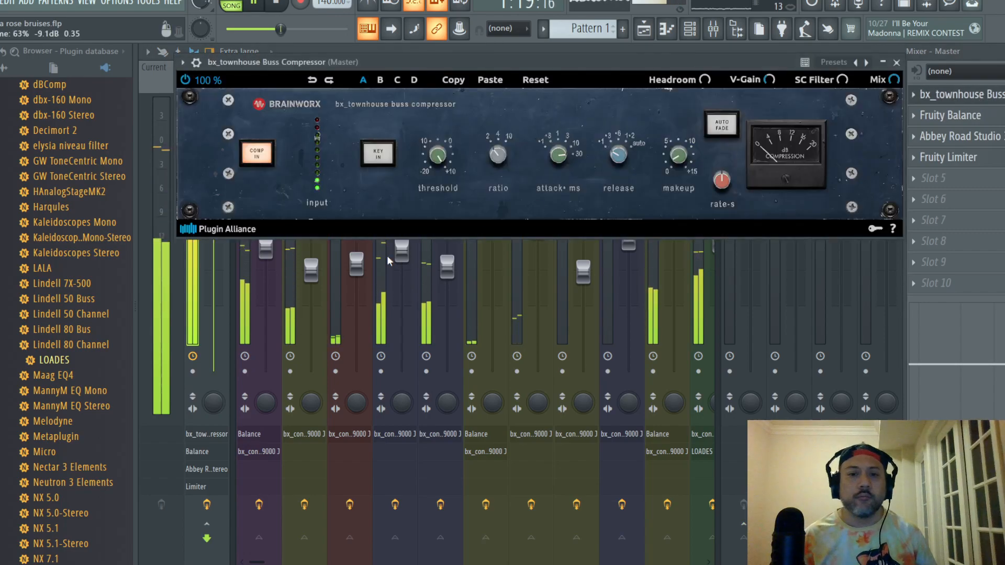
mouse_move(438, 158)
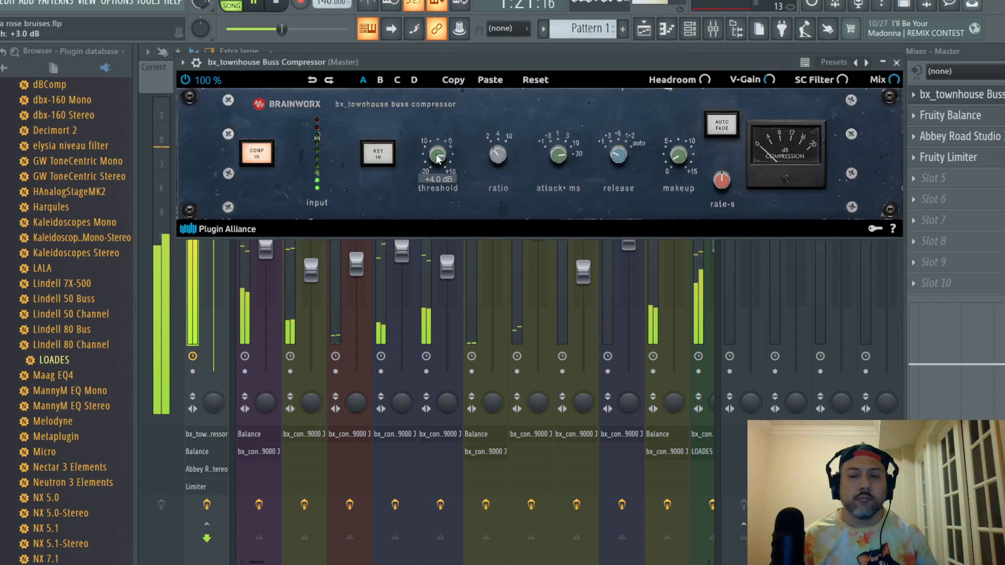
scroll(438, 158, "down", 4)
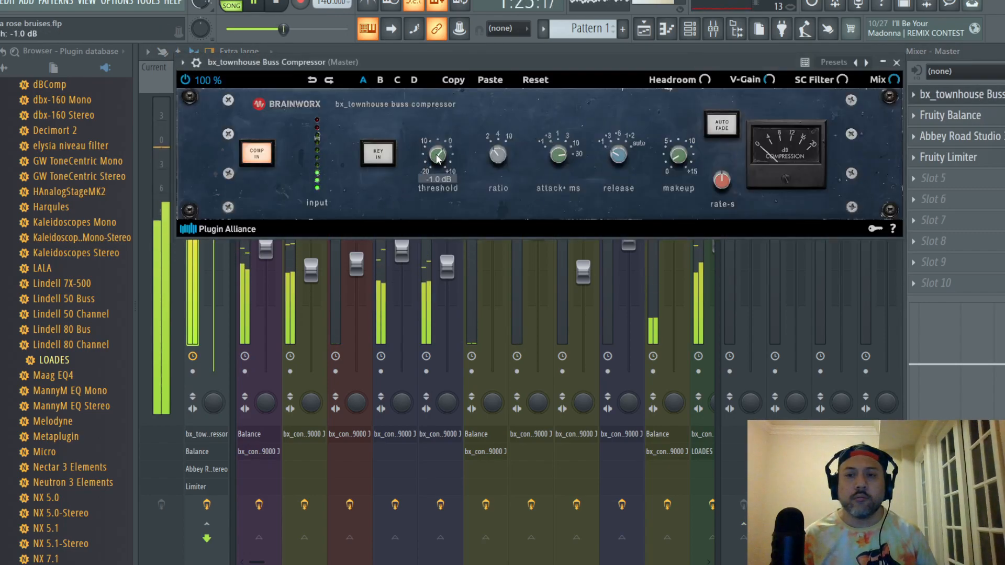
scroll(437, 158, "down", 1)
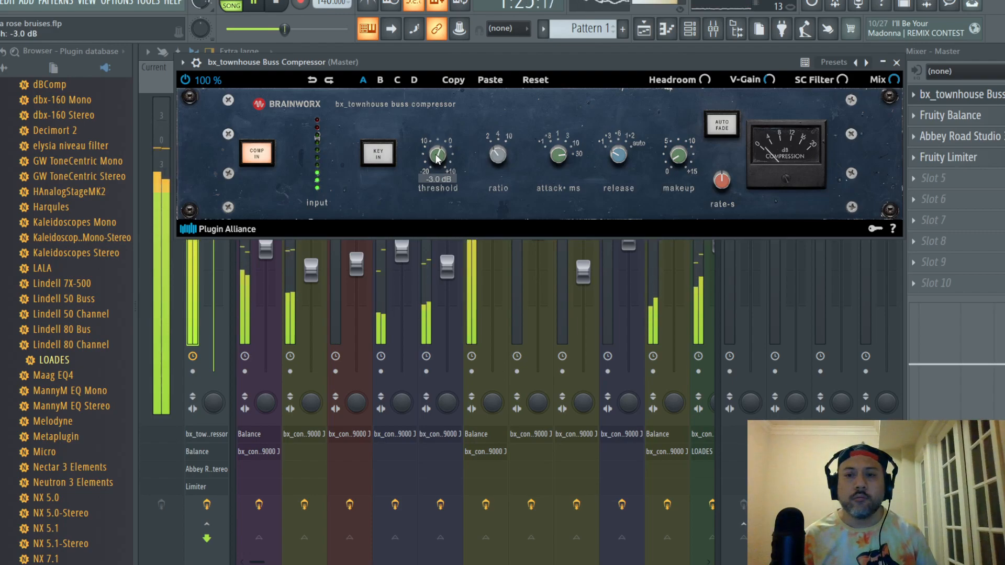
scroll(437, 158, "down", 1)
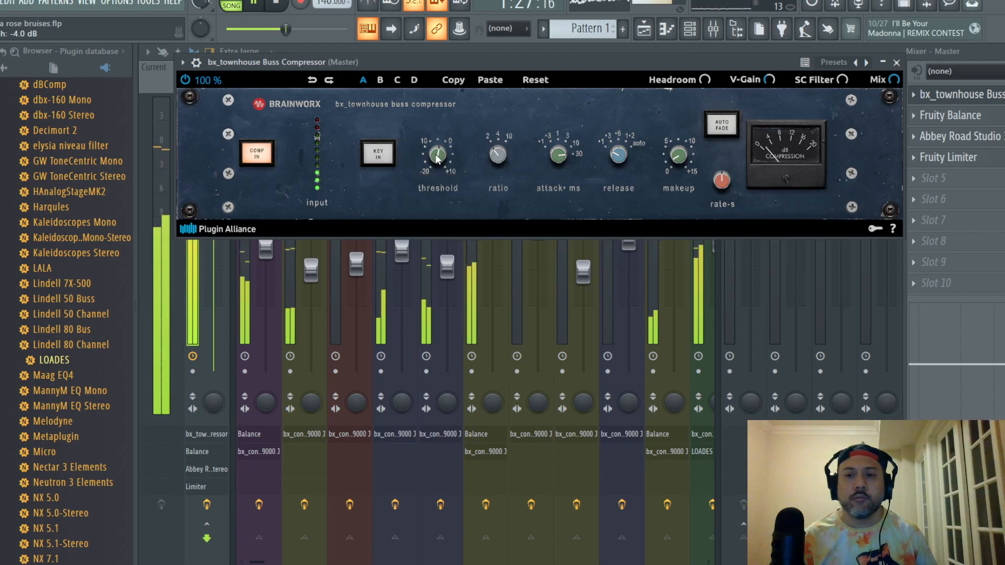
scroll(435, 154, "up", 1)
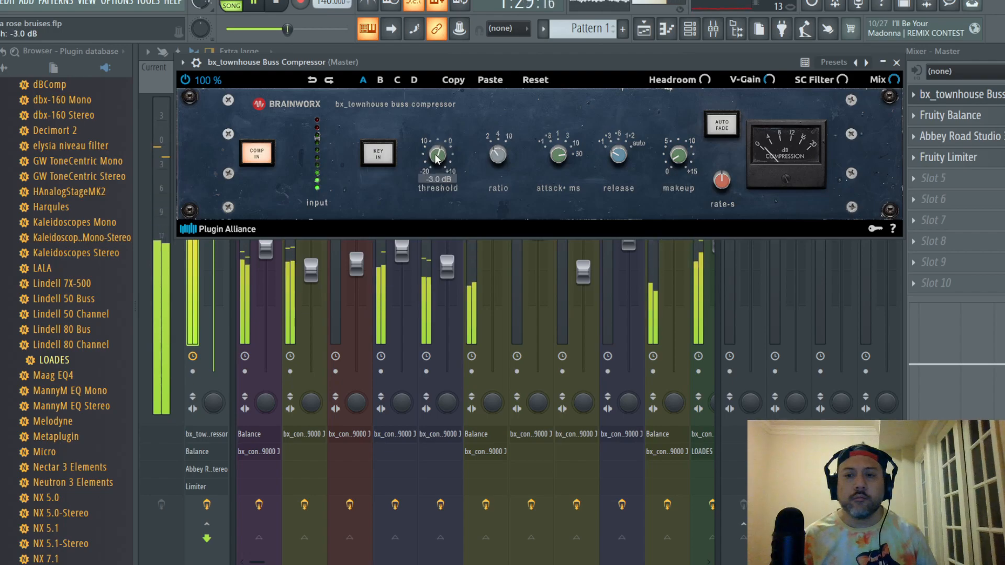
scroll(435, 154, "down", 1)
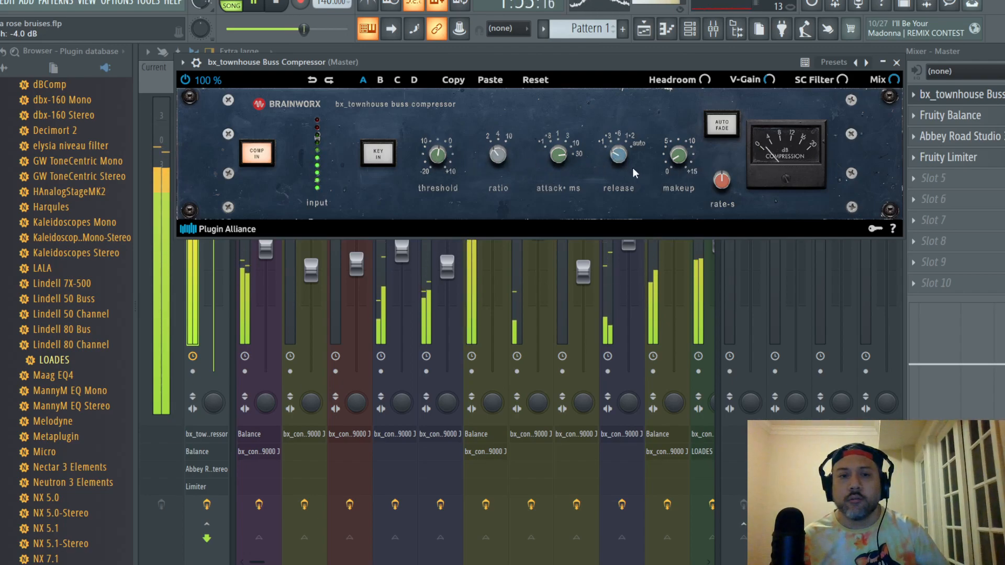
left_click(896, 63)
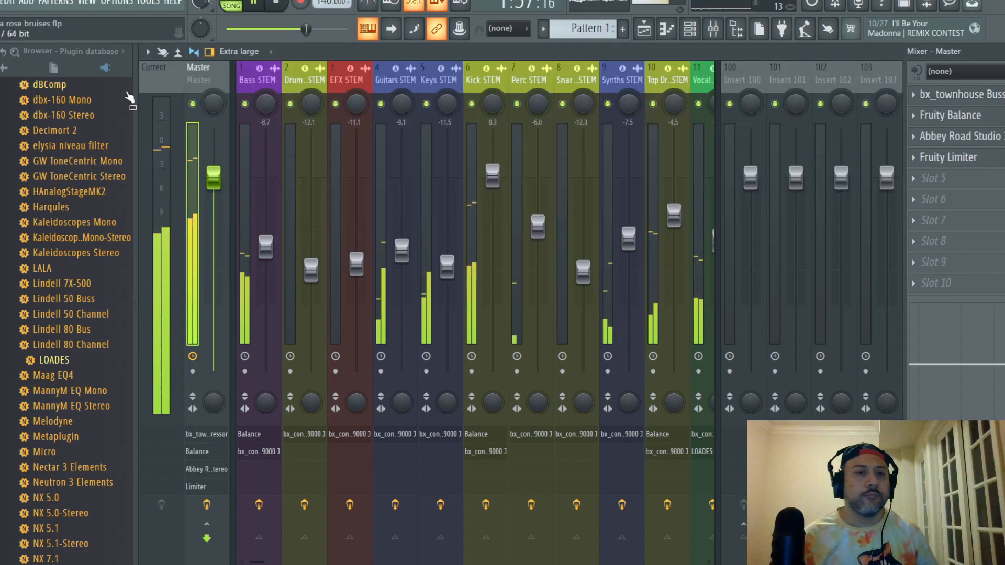
left_click(0, 2)
left_click(2, 67)
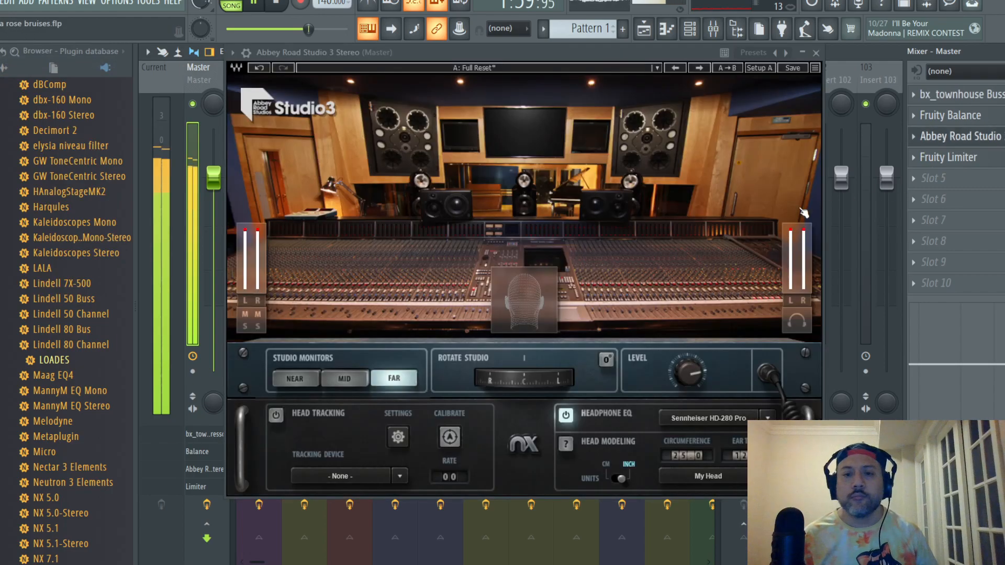
- Audition the mix on the near studio monitors in the Master's Abbey Road Studio 3
left_click(958, 136)
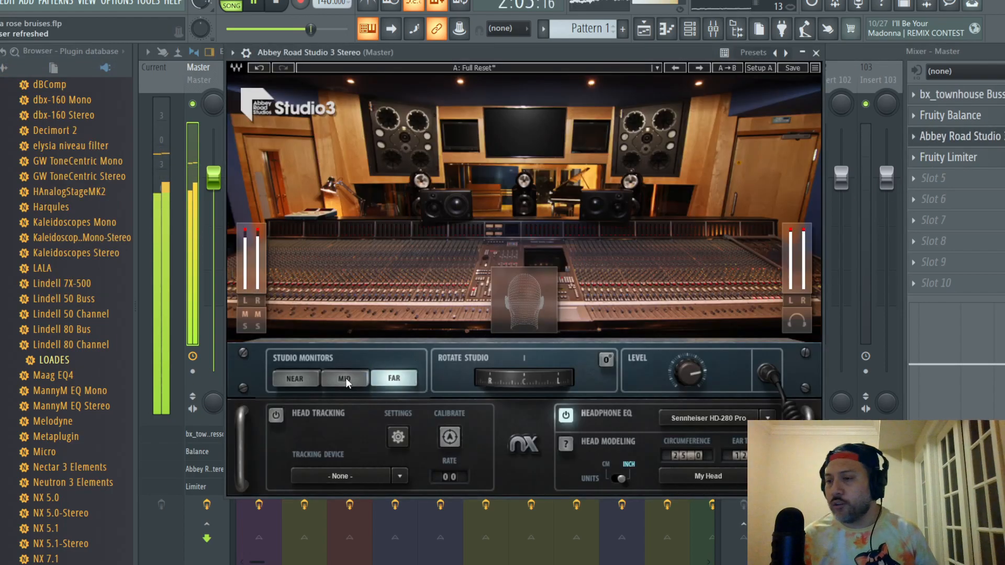
left_click(294, 379)
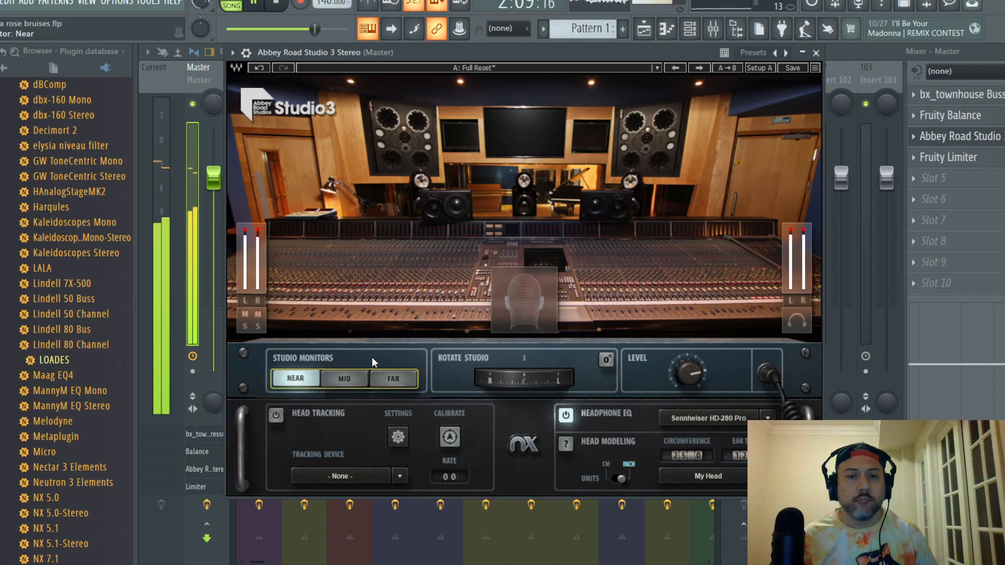
left_click(817, 53)
- Select the three vocal channels together and lower their faders to -8.0 dB (BG), -11.4 dB (EFX) and -7.5 dB (LD)
left_click(665, 85)
scroll(665, 83, "down", 6)
left_click(537, 90)
scroll(545, 86, "up", 2)
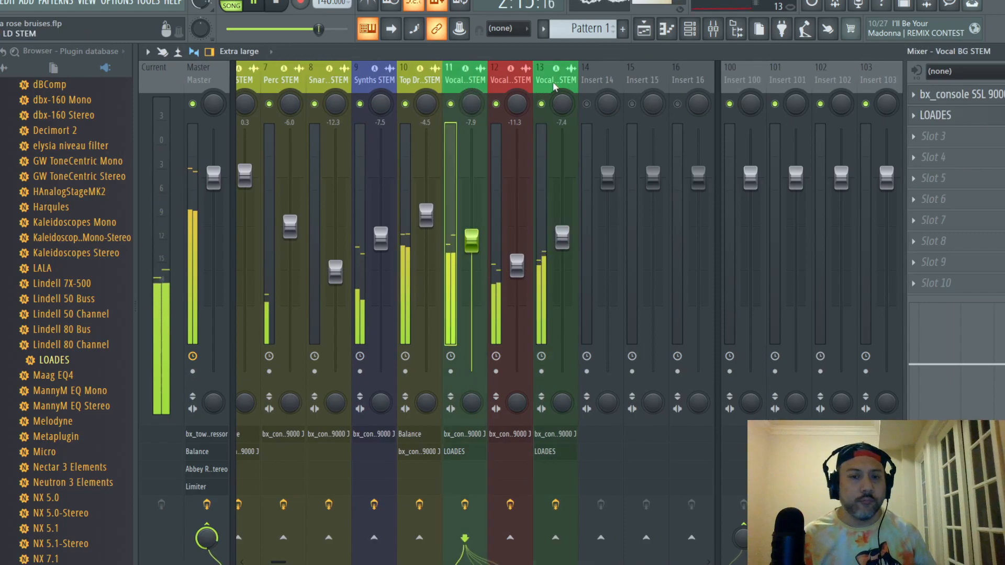
left_click(498, 162, "ctrl+shift")
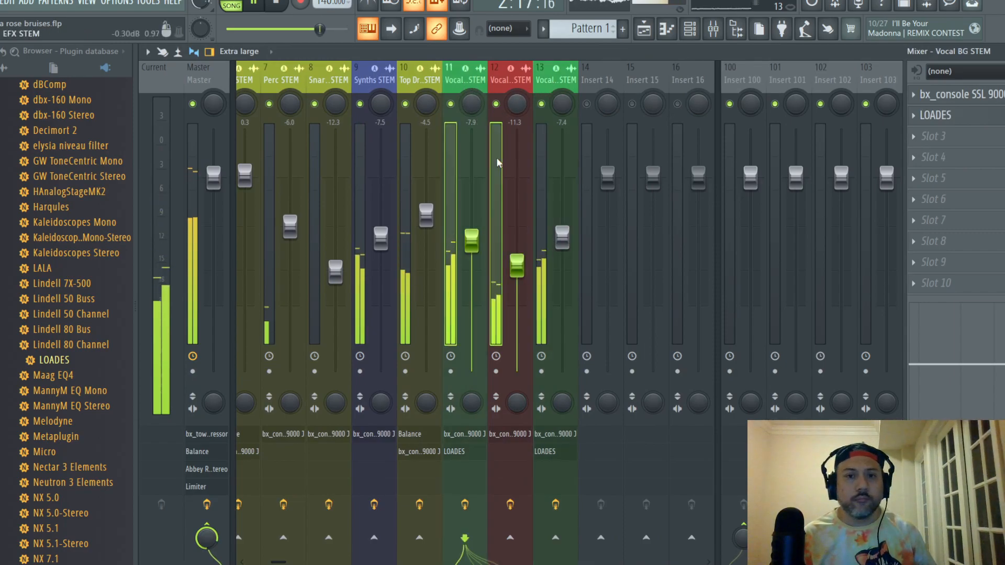
left_click(541, 170, "ctrl+shift")
left_click_drag(563, 238, 563, 241)
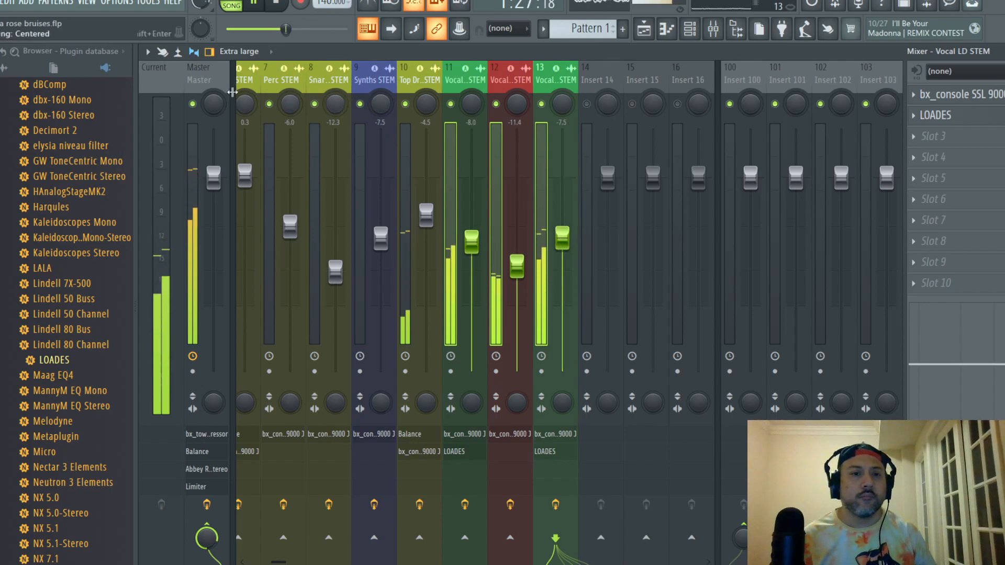
- Switch the Master's Abbey Road Studio 3 to the mid monitors and save the project
left_click(207, 82)
left_click(982, 140)
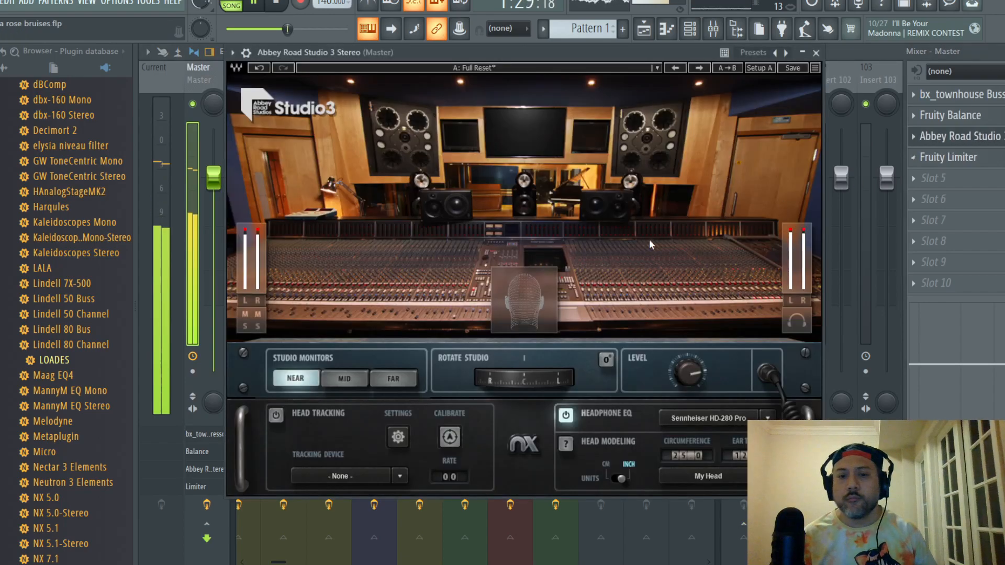
left_click(342, 379)
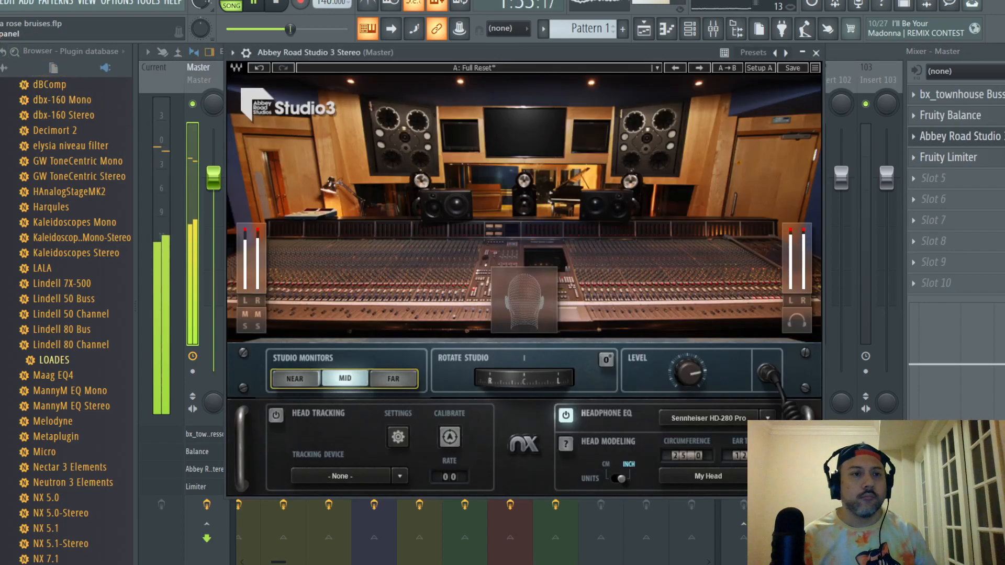
left_click(1, 3)
left_click(8, 62)
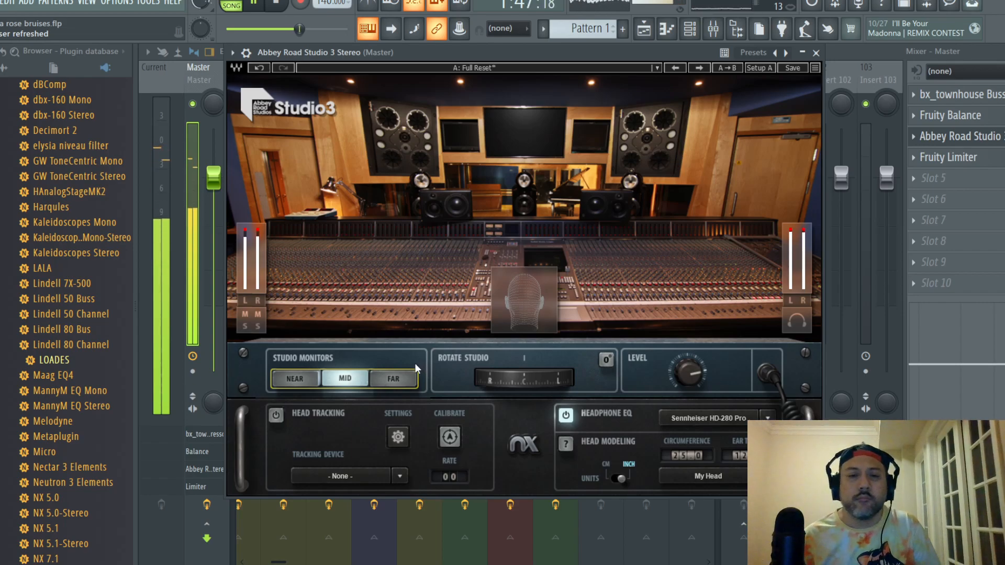
- Switch Abbey Road Studio 3 to the far monitors and save the project
left_click(390, 382)
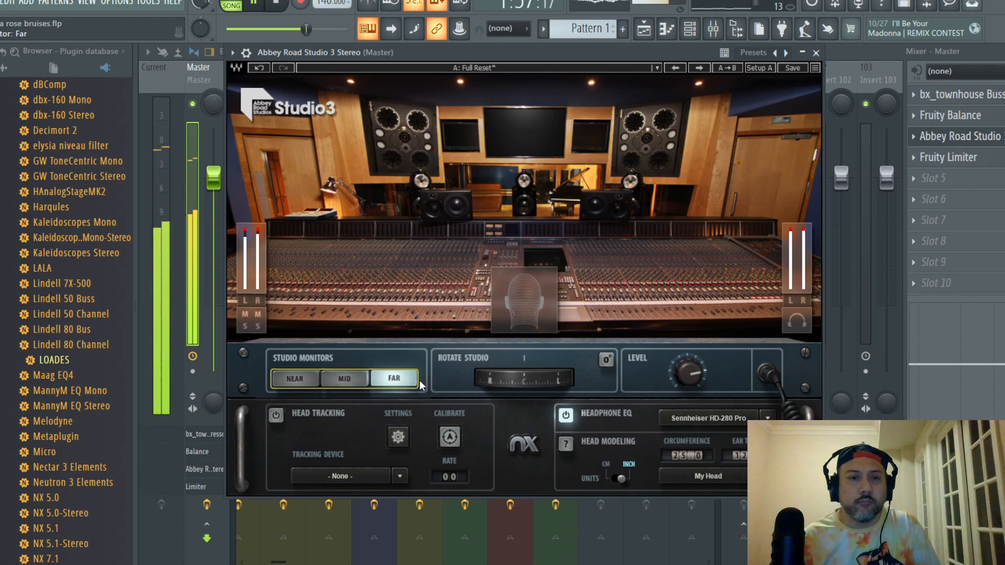
left_click(0, 2)
key("Escape")
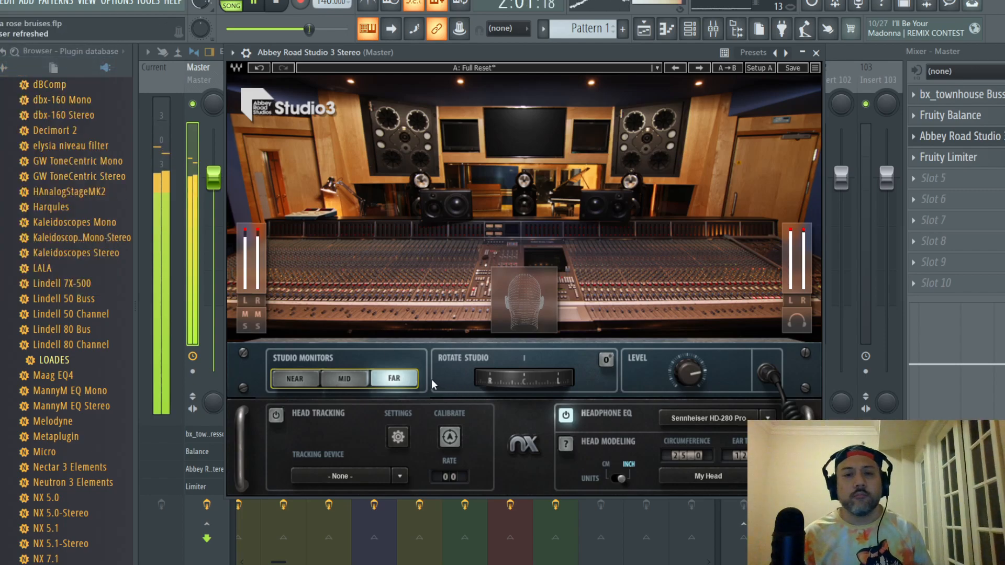
- Restart playback, audition the mix with the studio rotated, reset the rotation to 0 degrees and save the project
key("space")
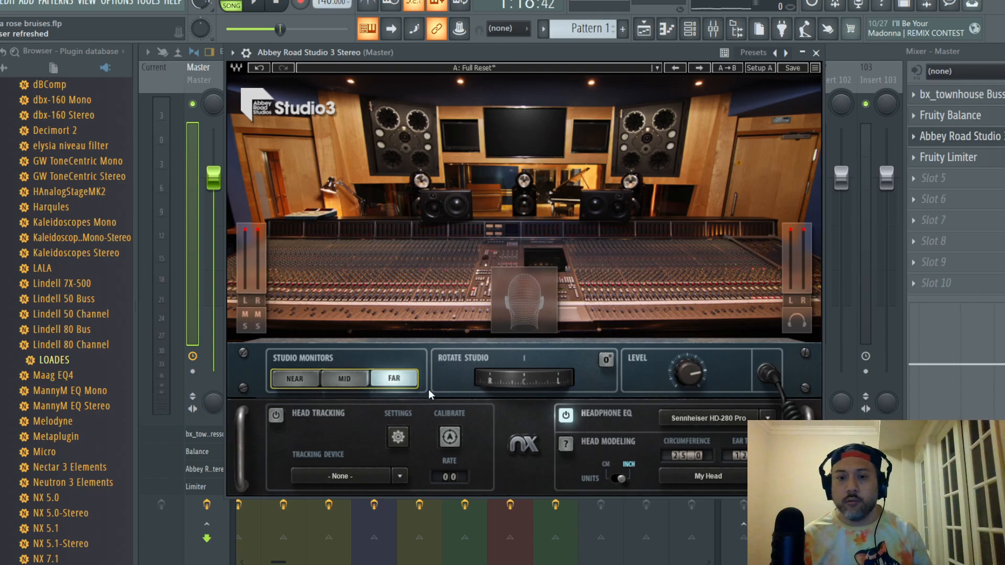
key("space")
mouse_move(526, 381)
left_mouse_down()
mouse_move(449, 381)
mouse_move(620, 381)
mouse_move(529, 381)
left_mouse_up()
left_click(606, 360)
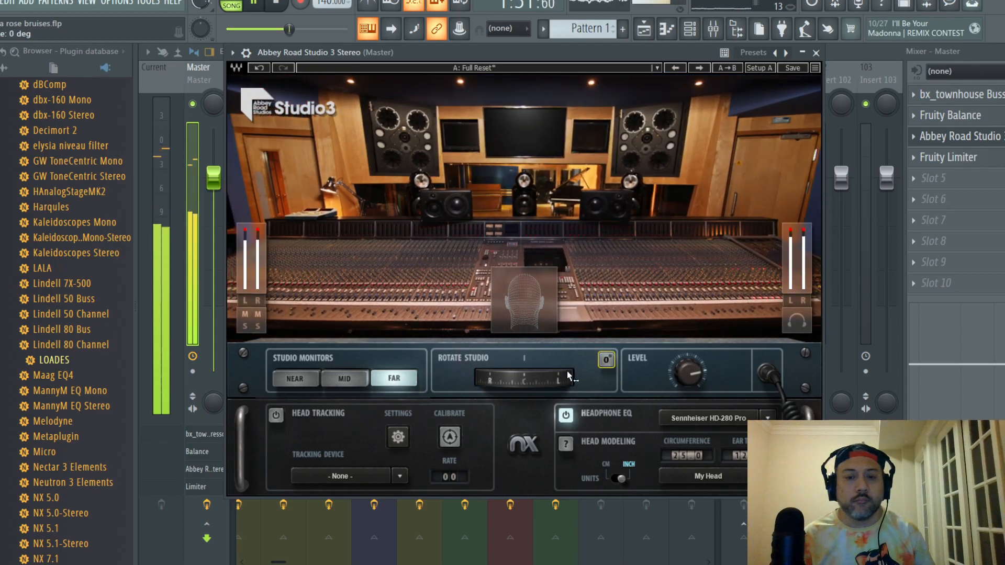
left_click(1, 3)
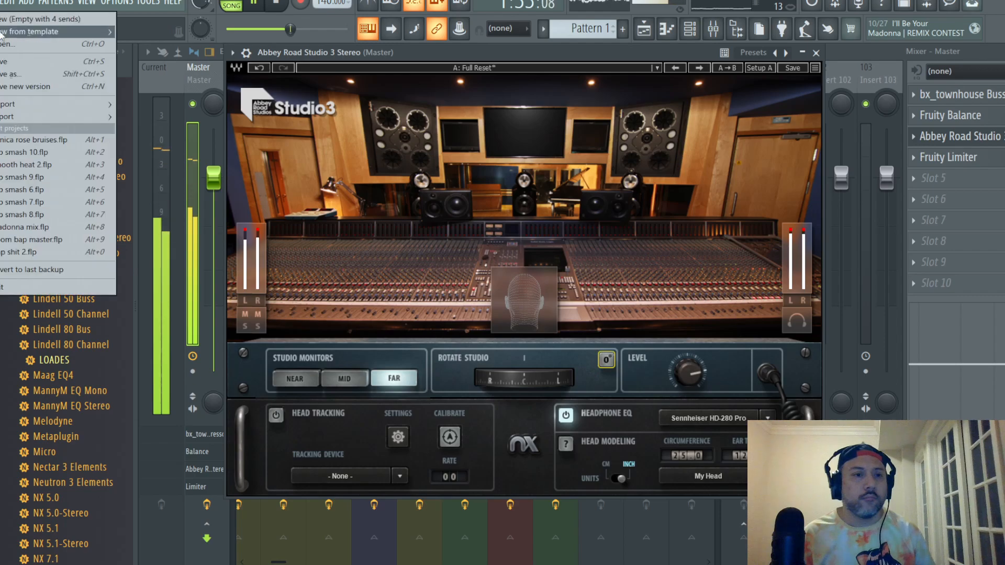
left_click(10, 62)
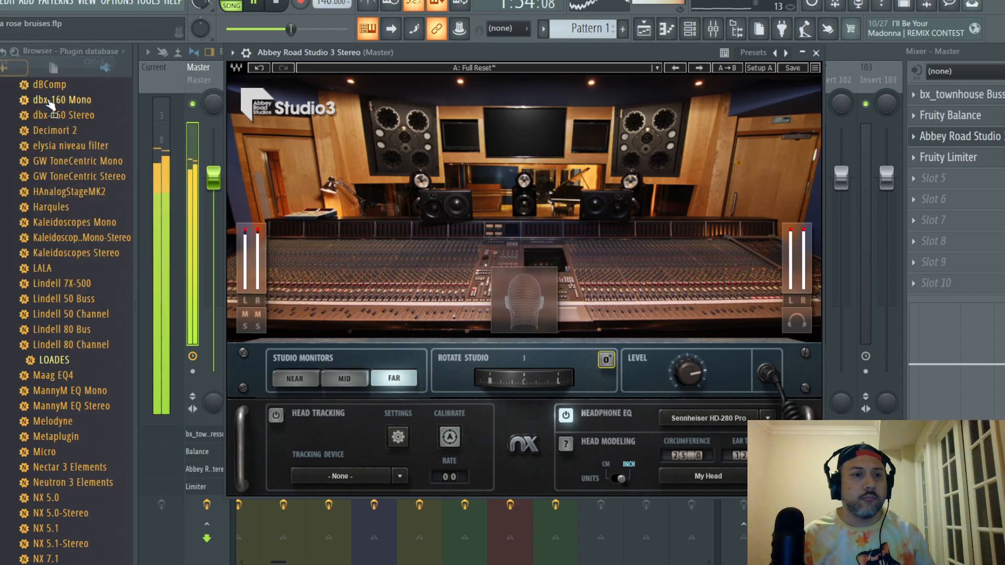
- Lower the Vocal EFX STEM fader to -12.2 dB against the playing mix
left_click(816, 52)
left_click(520, 272)
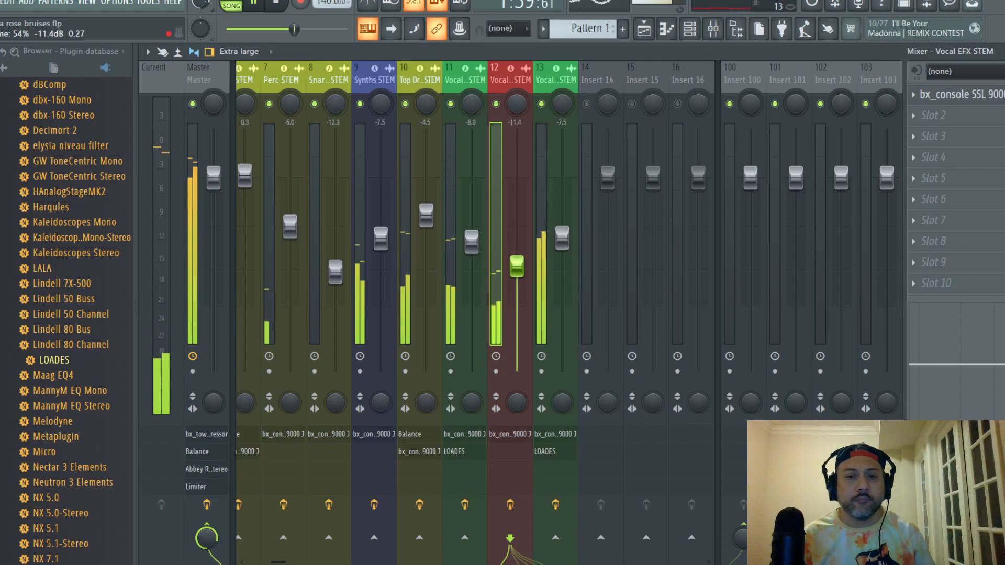
left_click_drag(517, 270, 516, 270)
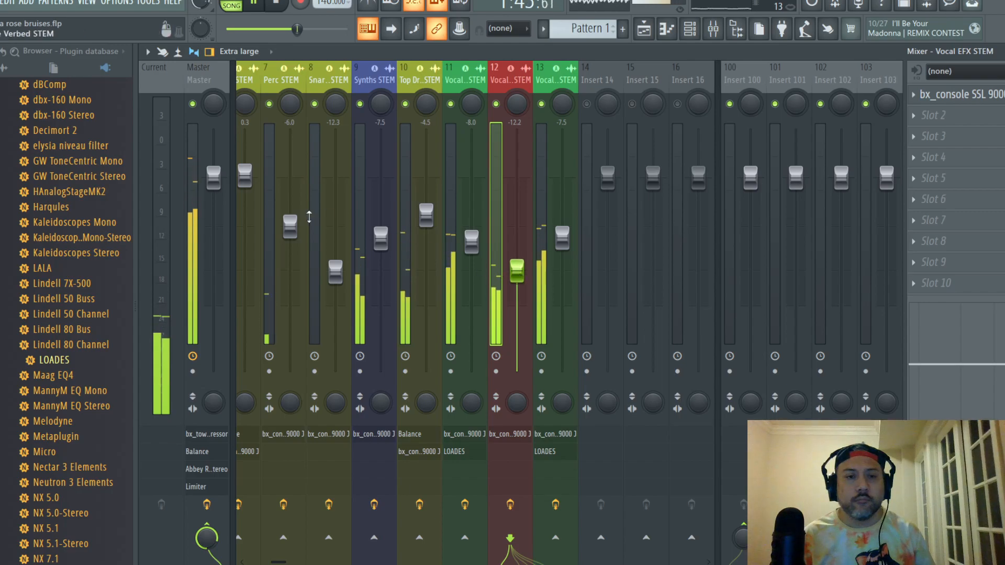
key("alt+f")
key("Escape")
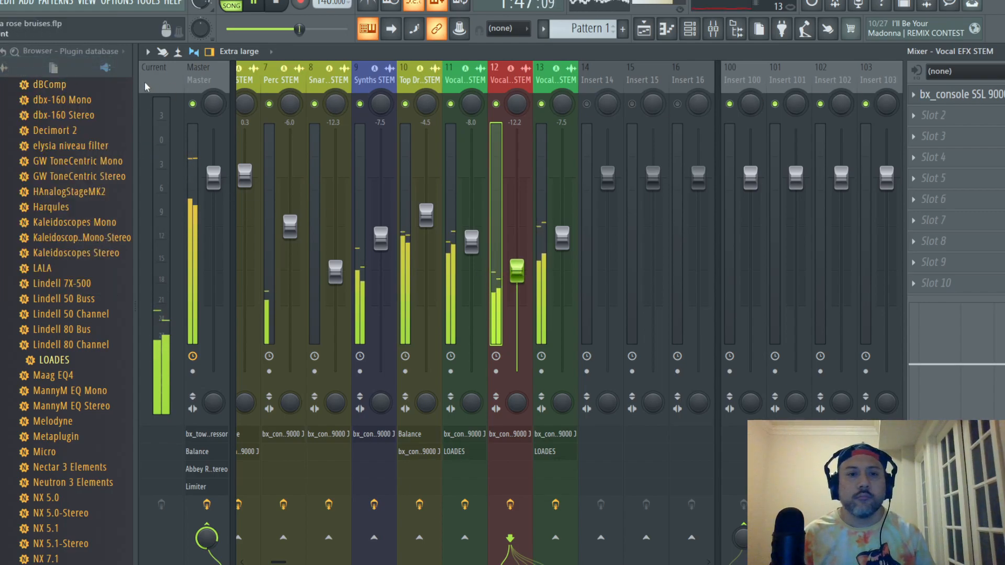
- Audition the mix on the far monitors in the Master's Abbey Road Studio 3, rotating the studio and resetting it to 0 degrees
left_click(201, 76)
left_click(959, 136)
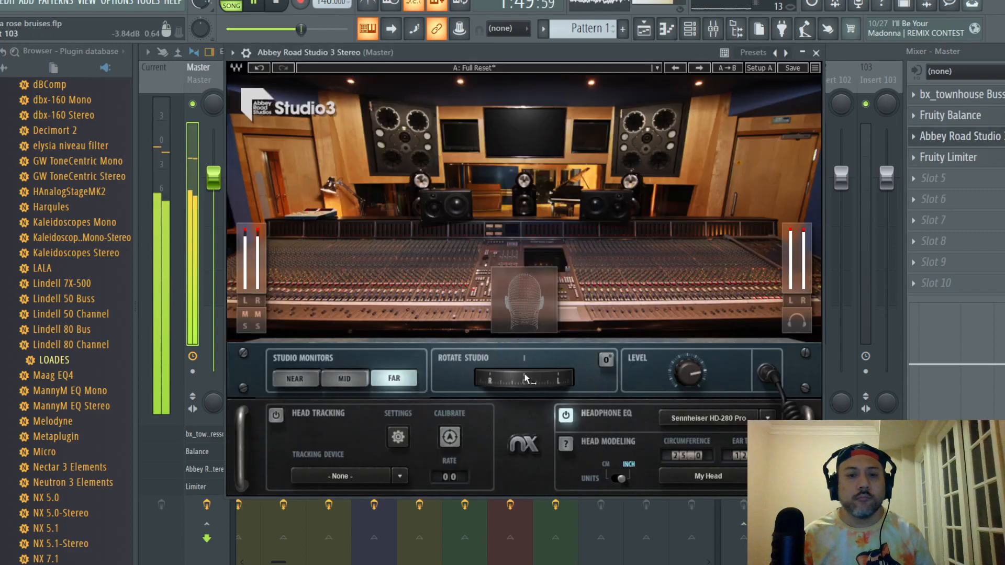
mouse_move(523, 378)
left_mouse_down()
mouse_move(555, 378)
mouse_move(483, 377)
mouse_move(584, 378)
mouse_move(526, 378)
left_mouse_up()
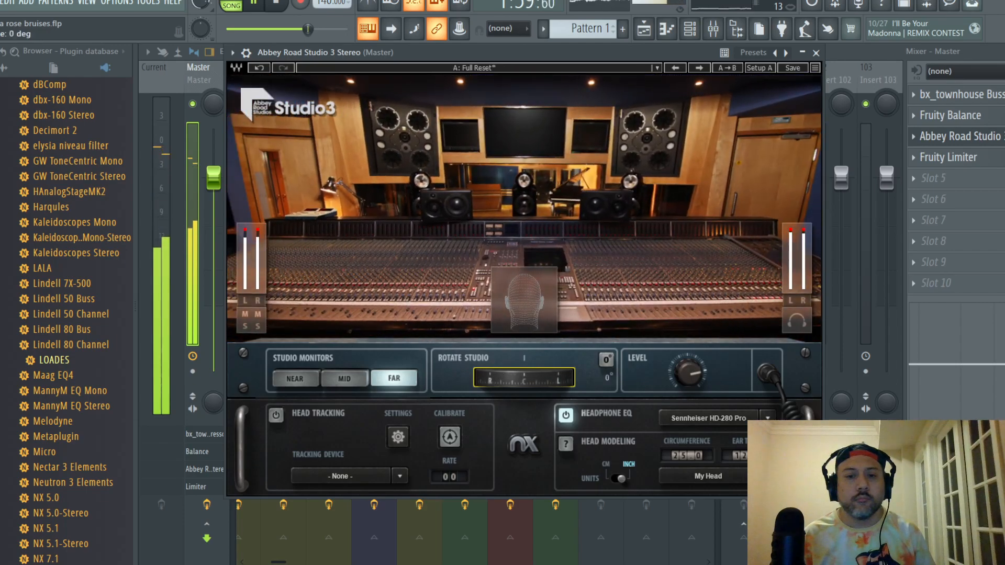
left_click(605, 361)
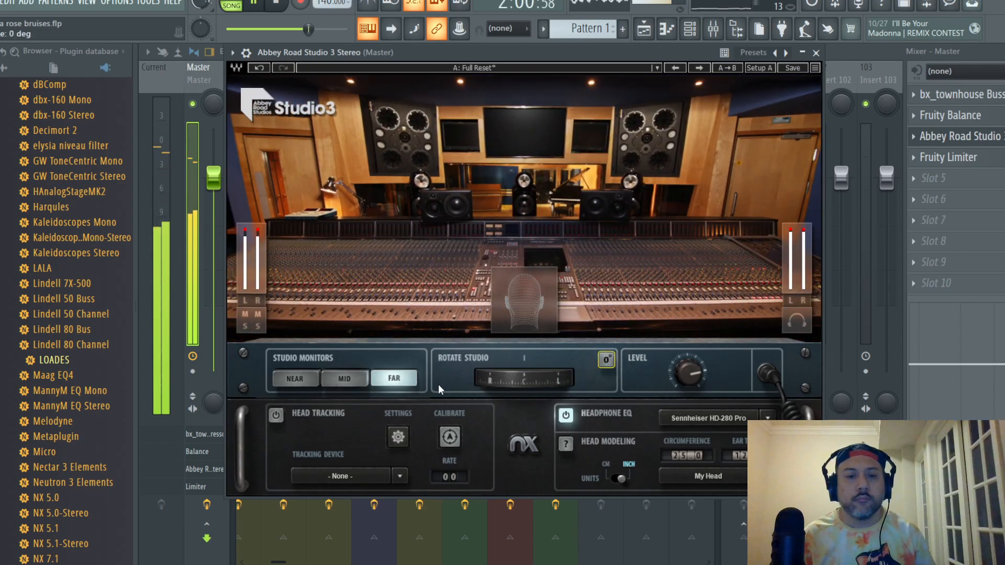
- Audition the mix on the mid monitors with the studio rotated, and reset the rotation to 0 degrees
left_click(341, 378)
mouse_move(523, 378)
left_mouse_down()
mouse_move(579, 378)
mouse_move(448, 378)
mouse_move(524, 383)
left_mouse_up()
left_click(605, 360)
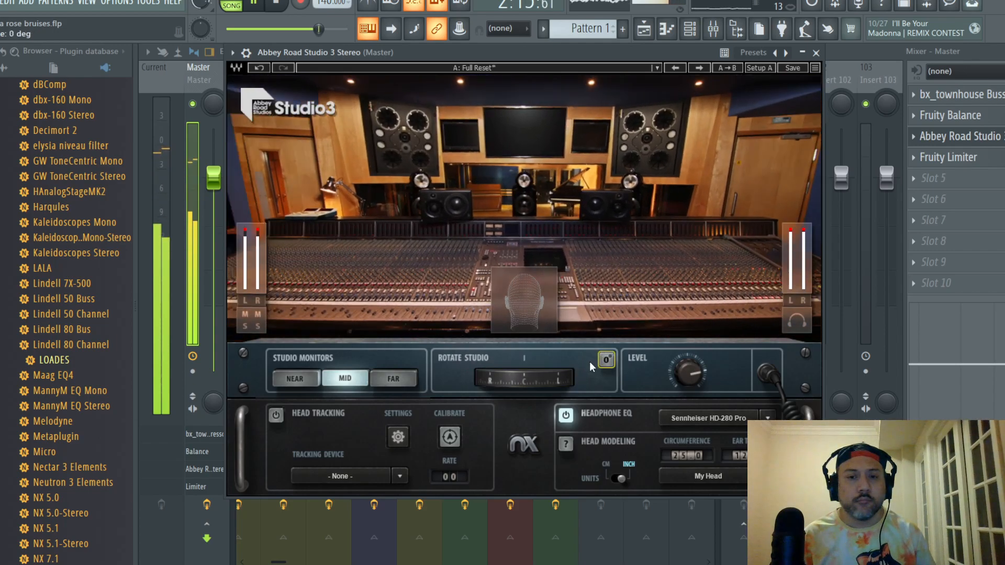
- Audition the mix on the near monitors with the studio rotated, reset the rotation, and return to the far monitors
left_click(294, 378)
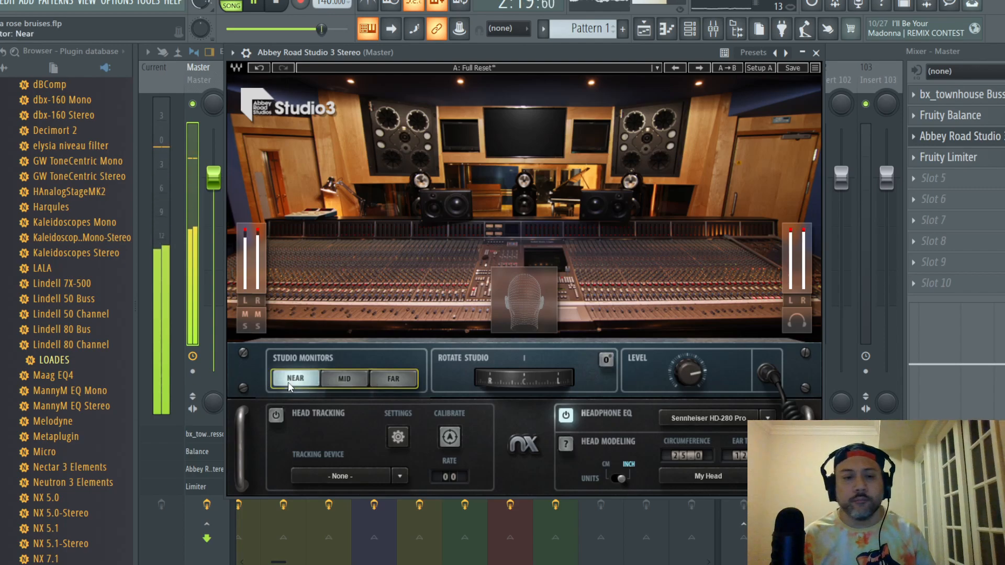
mouse_move(524, 378)
left_mouse_down()
mouse_move(580, 378)
mouse_move(395, 378)
mouse_move(507, 378)
left_mouse_up()
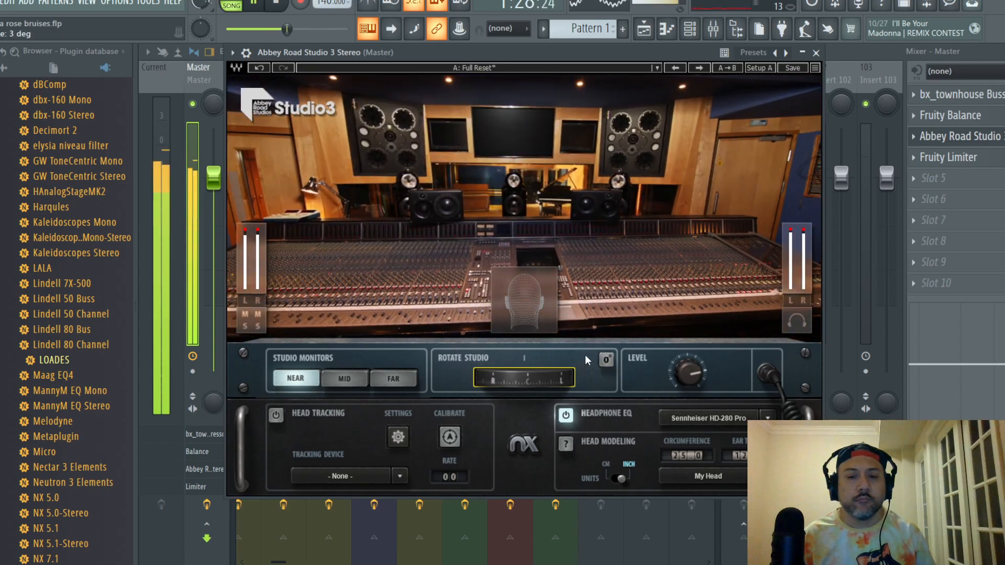
left_click(606, 360)
left_click(394, 378)
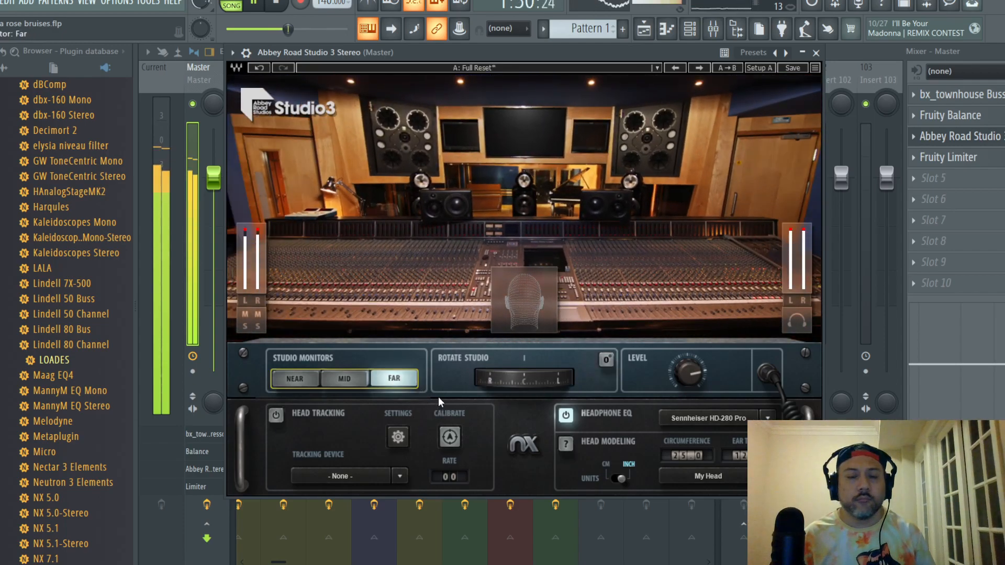
- Audition the mix on the far monitors with the studio rotated, reset the rotation, and close Abbey Road Studio 3
mouse_move(487, 378)
left_mouse_down()
mouse_move(567, 377)
mouse_move(446, 378)
mouse_move(487, 378)
left_mouse_up()
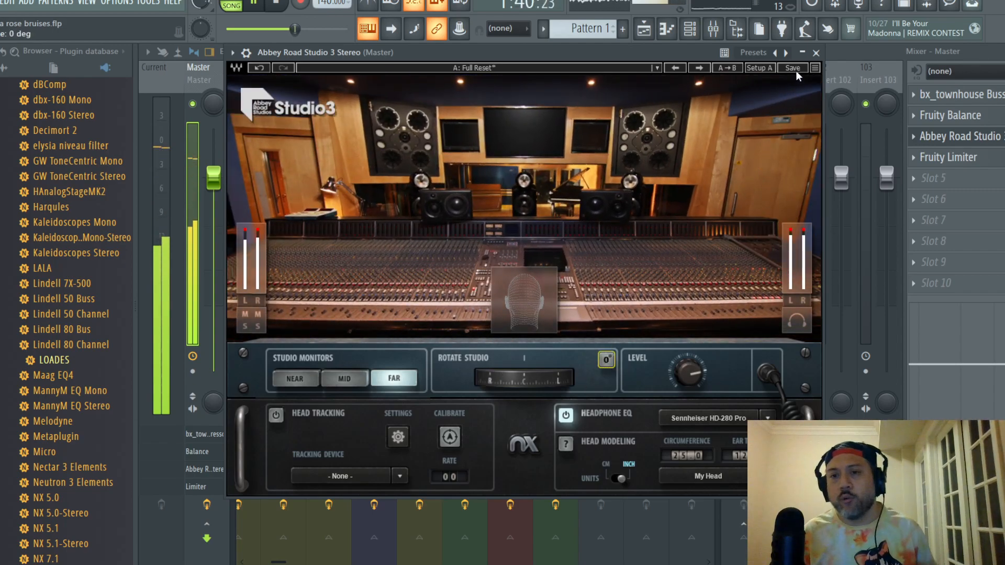
left_click(815, 53)
- Raise the Kick STEM fader to 0.4 dB and the Bass STEM fader to -5.4 dB
left_click_drag(275, 77, 142, 85)
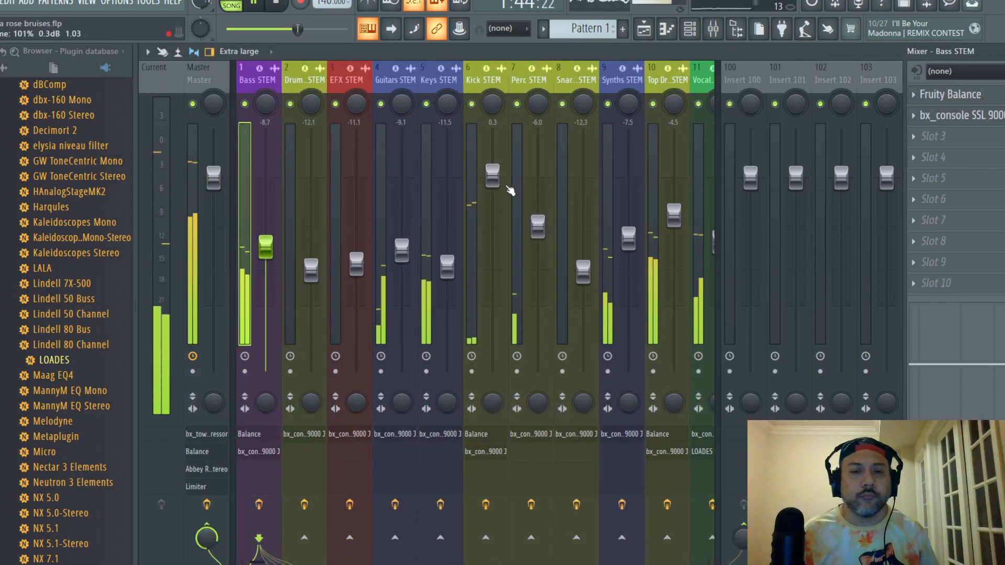
left_click(492, 174)
left_click_drag(265, 247, 265, 226)
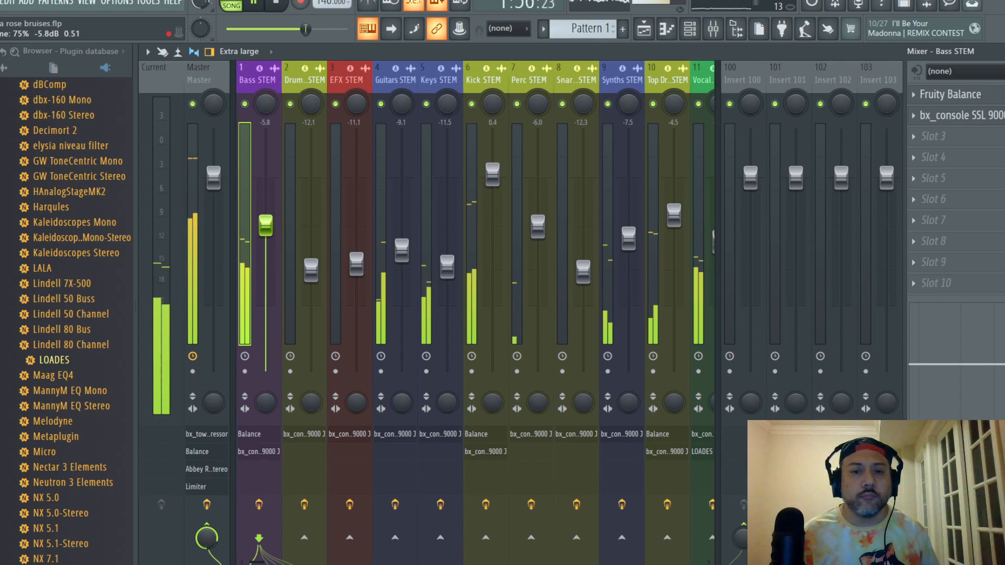
left_click_drag(266, 225, 265, 222)
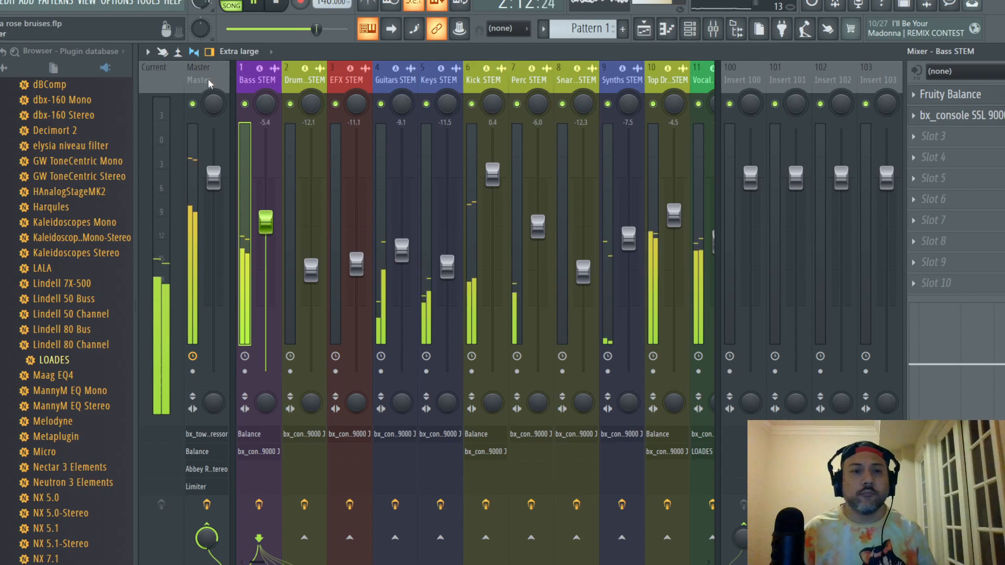
- Select the Master track and save the project
left_click(184, 138)
left_click(2, 2)
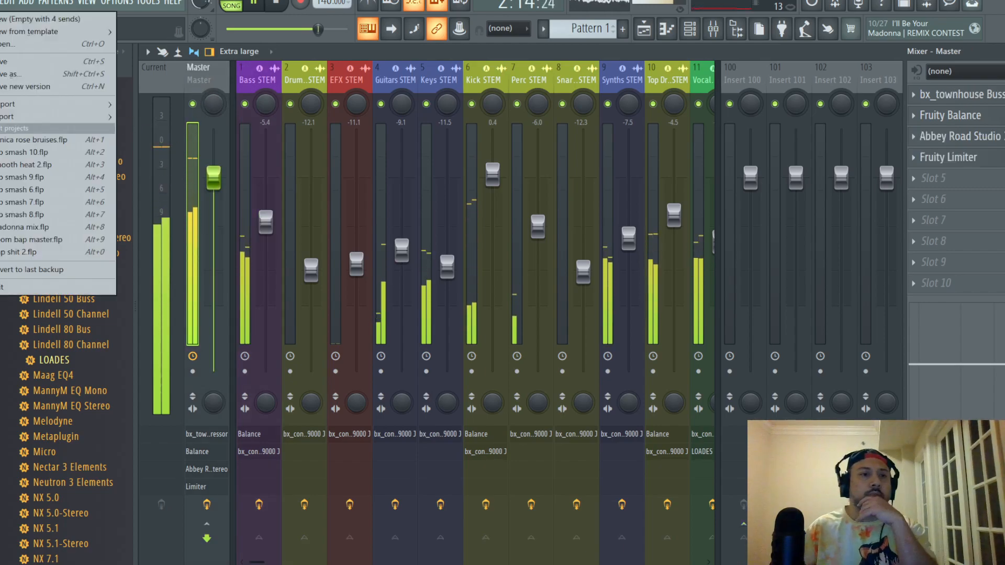
left_click(8, 62)
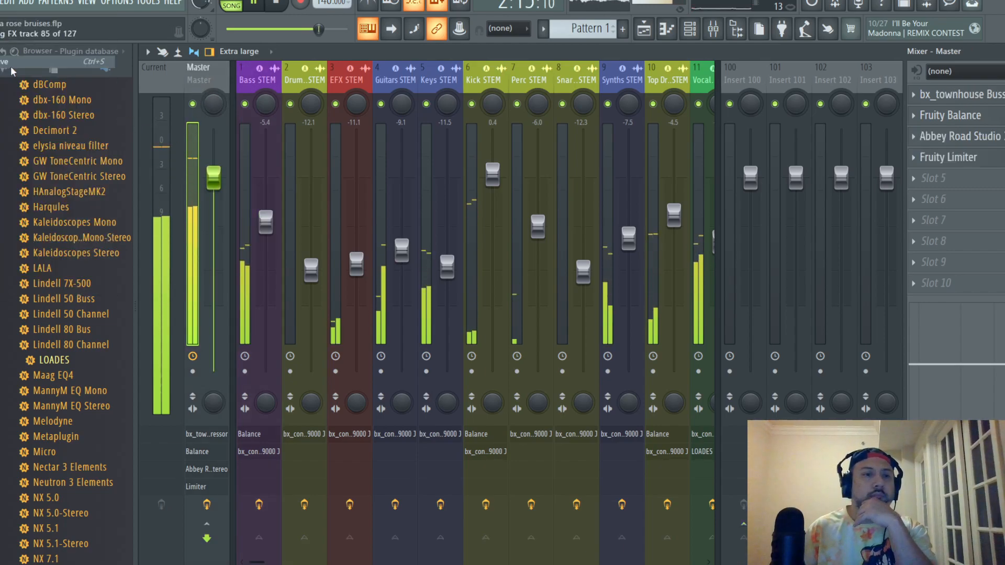
- Audition the new bass level in the Master's Abbey Road Studio 3, rotating the studio and resetting it to 0 degrees
left_click(969, 139)
mouse_move(520, 385)
left_mouse_down()
mouse_move(534, 385)
mouse_move(511, 385)
mouse_move(520, 384)
left_mouse_up()
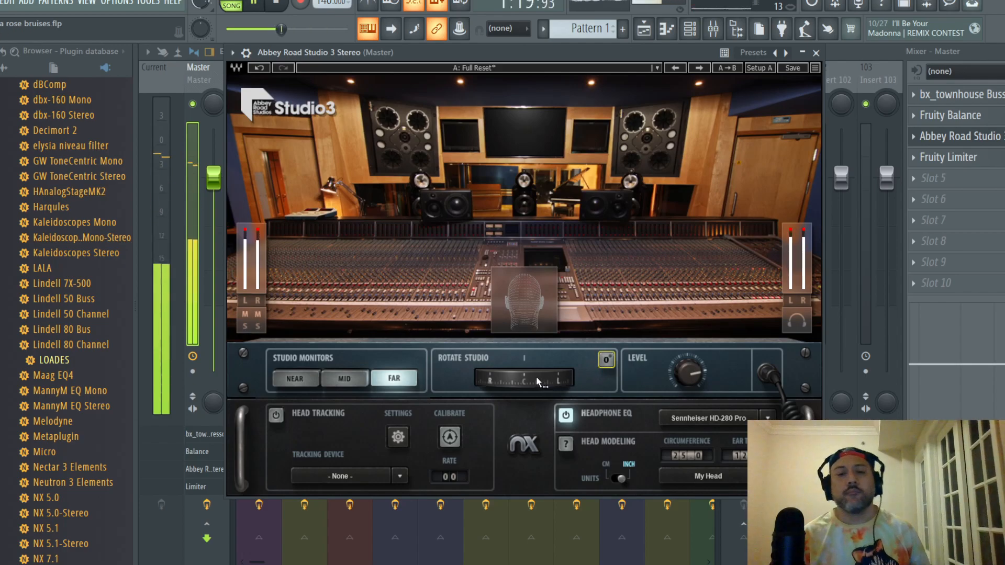
left_click_drag(523, 379, 562, 379)
mouse_move(547, 378)
left_mouse_down()
mouse_move(487, 378)
mouse_move(523, 379)
left_mouse_up()
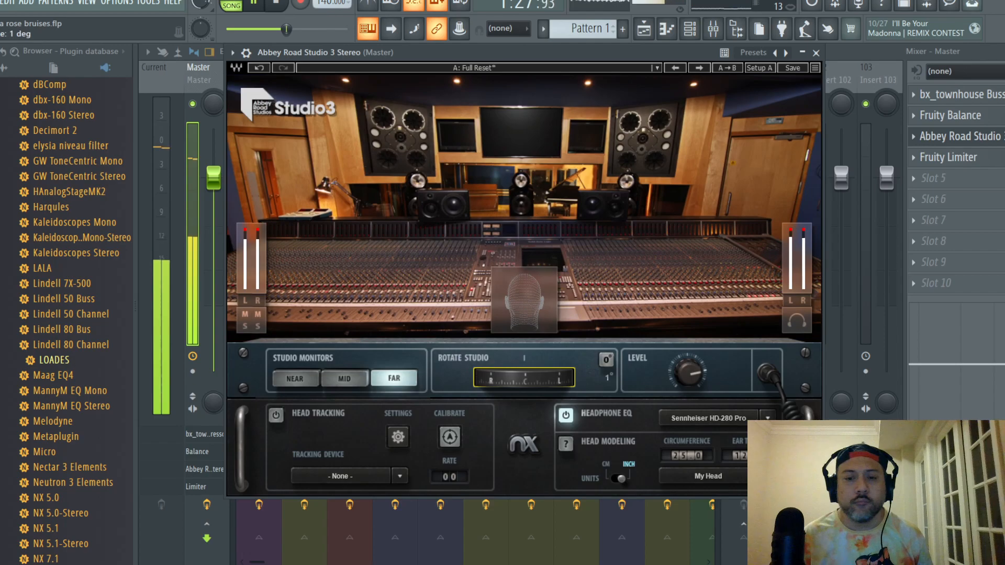
left_click(606, 360)
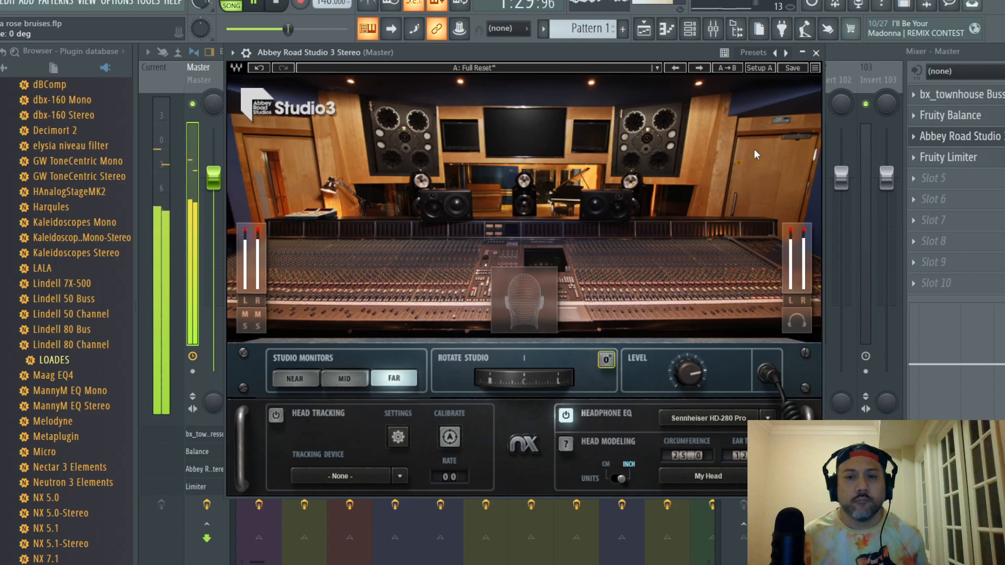
left_click(816, 52)
- Raise the Kick STEM fader to 0.6 dB and set its SSL console's low-frequency EQ gain to +7.0 dB
left_click(500, 124)
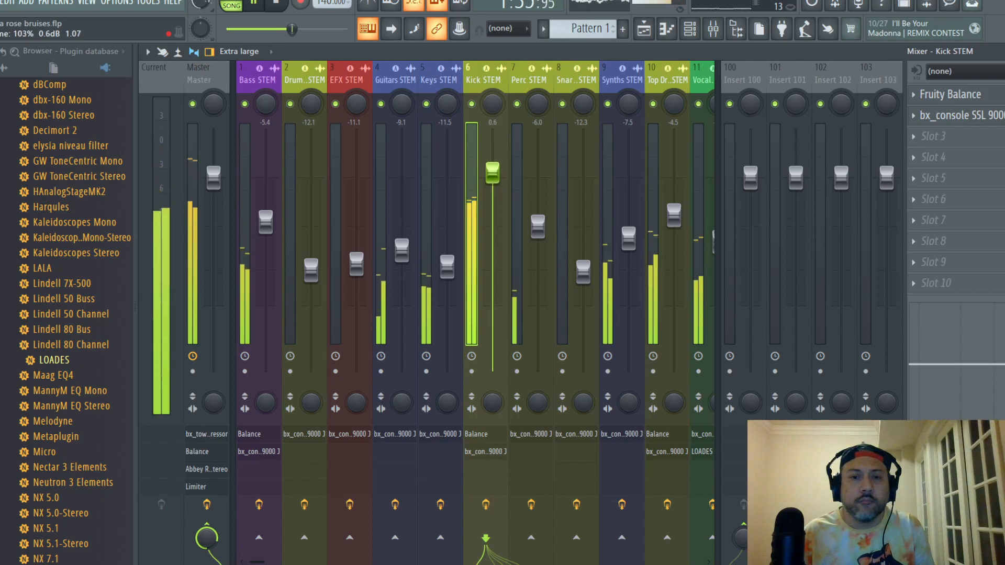
left_click(958, 115)
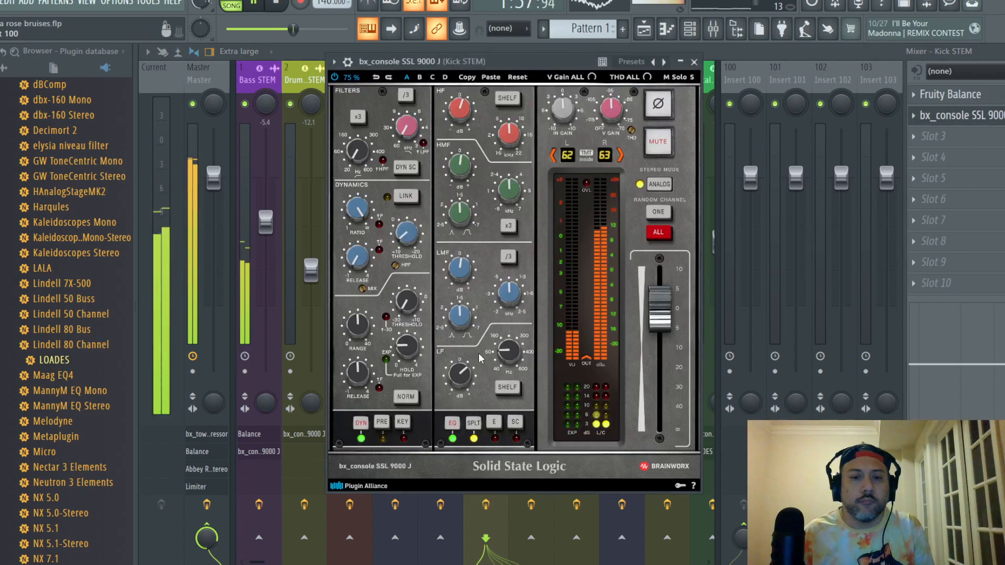
left_click_drag(463, 378, 462, 372)
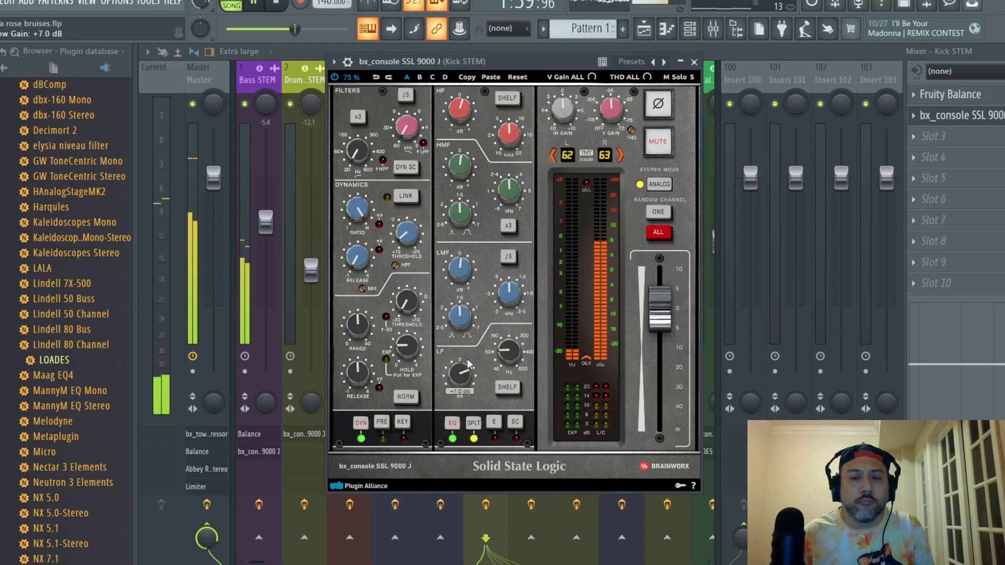
left_click(694, 62)
- Boost the Bass STEM's SSL console low-frequency EQ to about +7 dB at 127 Hz, and lower its fader to -5.7 dB
left_click(255, 80)
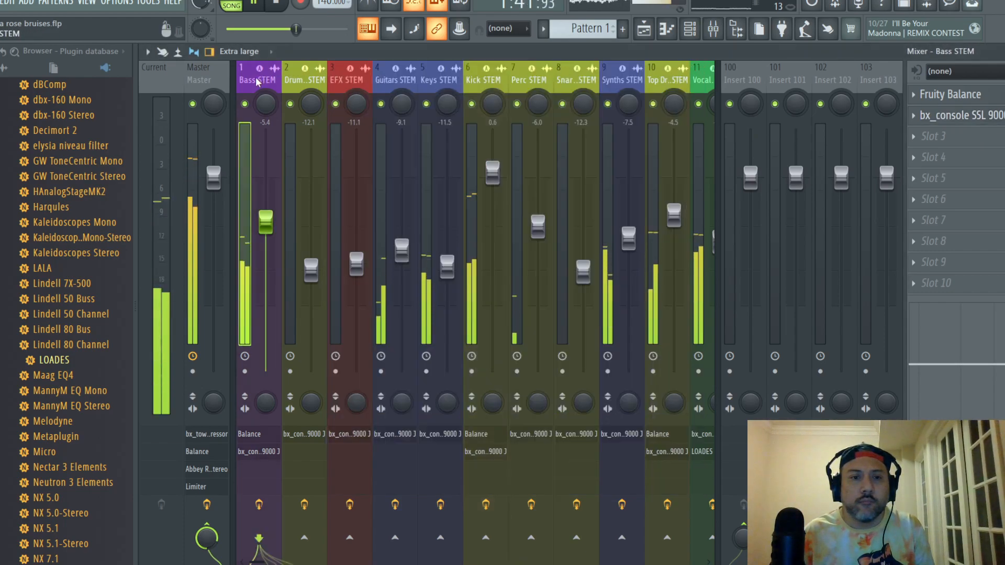
left_click(963, 120)
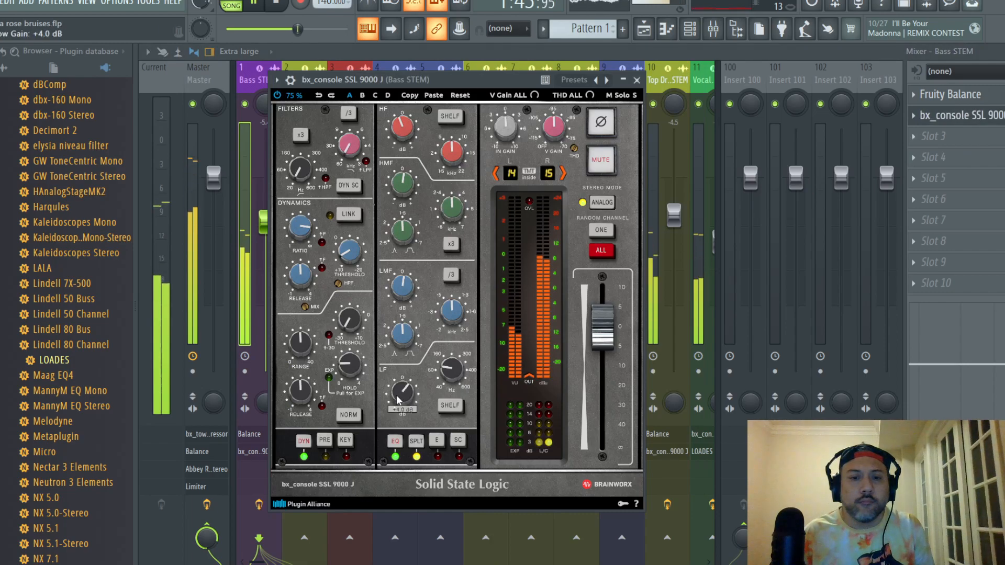
scroll(398, 400, "up", 1)
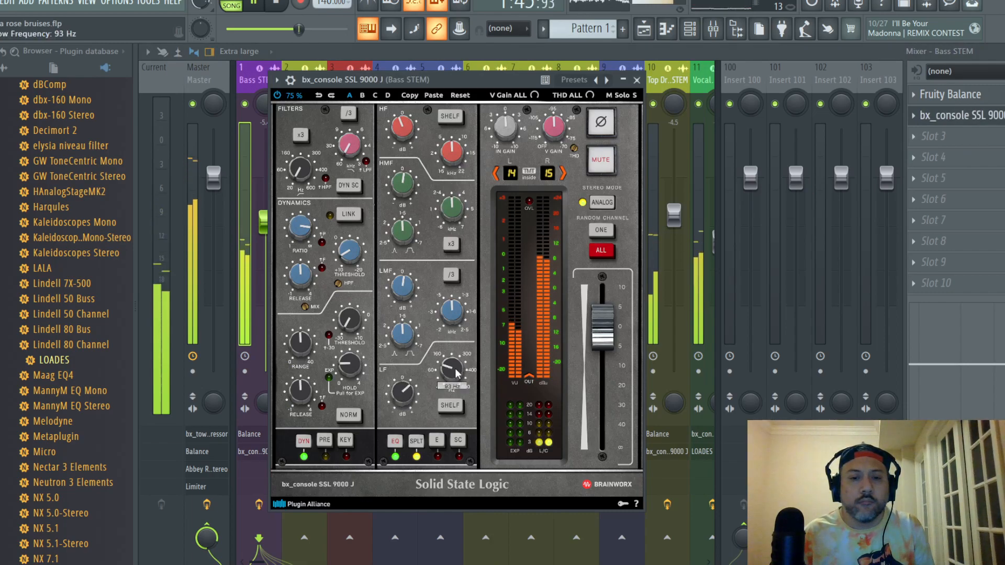
scroll(453, 373, "up", 1)
scroll(408, 398, "up", 1)
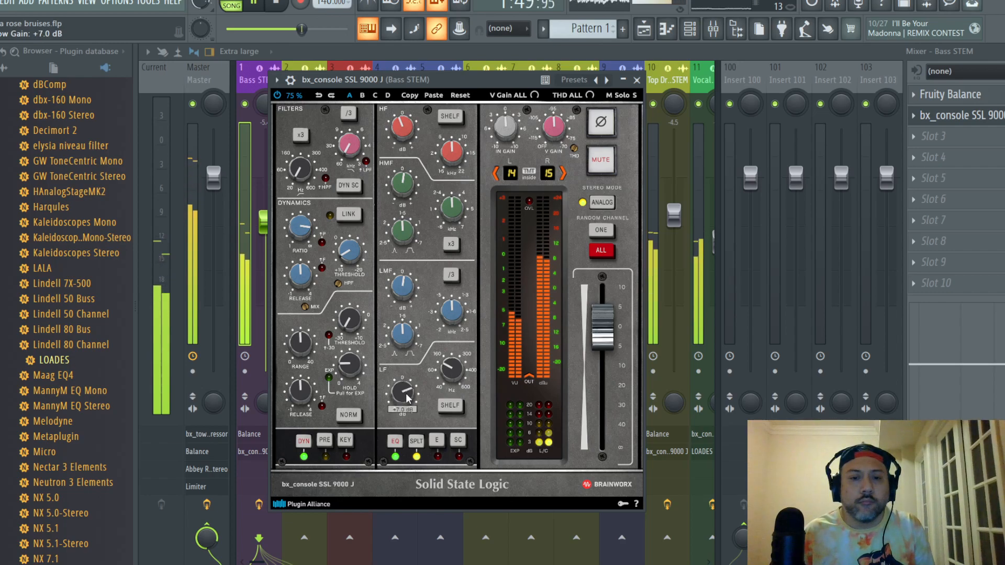
scroll(445, 375, "up", 1)
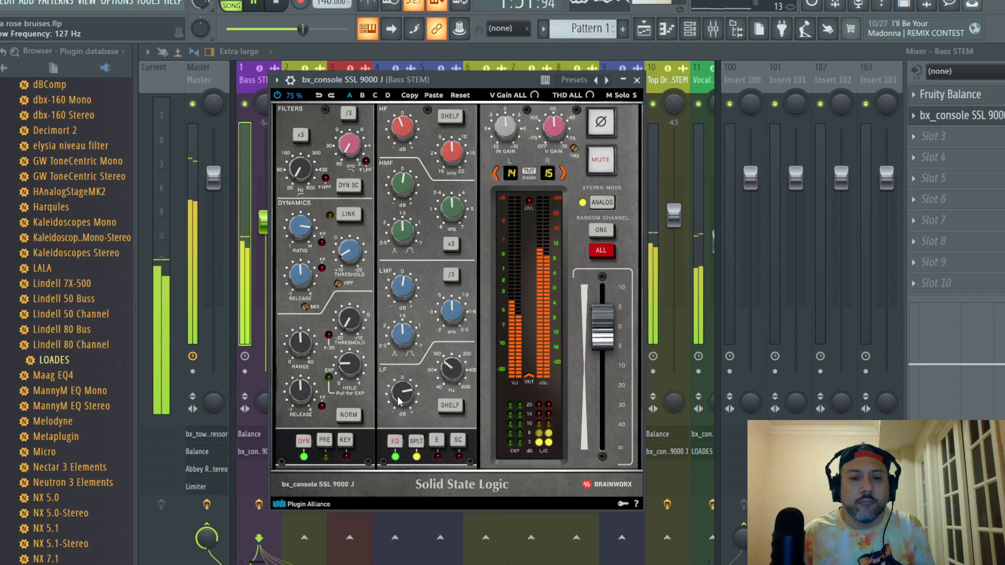
left_click(638, 81)
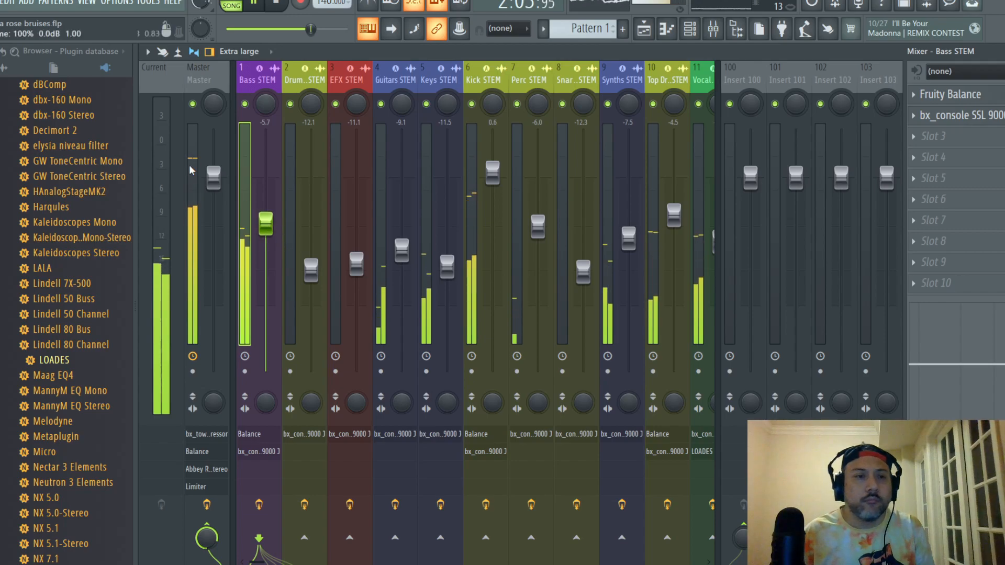
- Save the project with the adjusted kick and bass settings
left_click(0, 2)
left_click(2, 62)
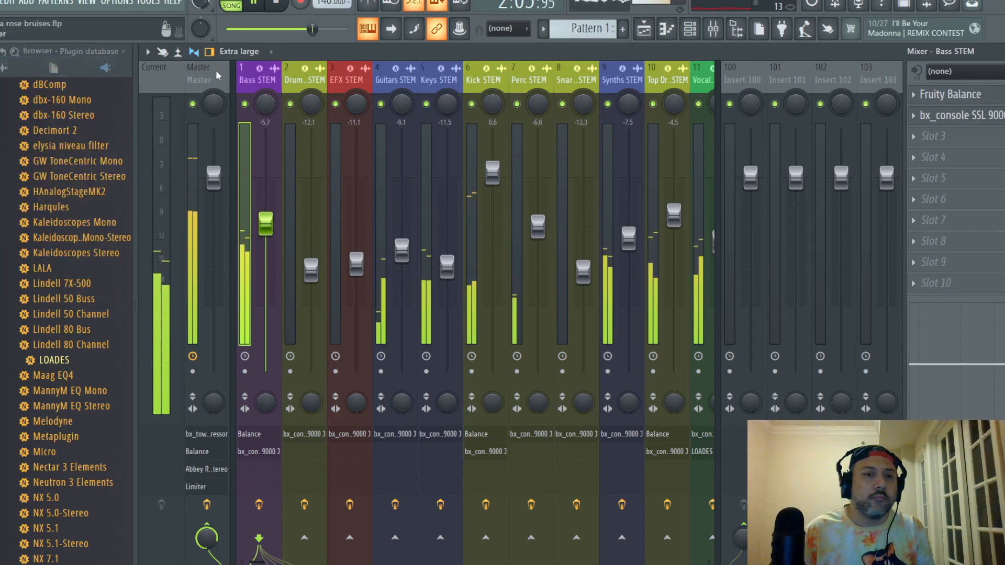
- Set the threshold of the Master's bx_townhouse Buss Compressor to -2.0 dB
left_click(199, 73)
left_click(973, 99)
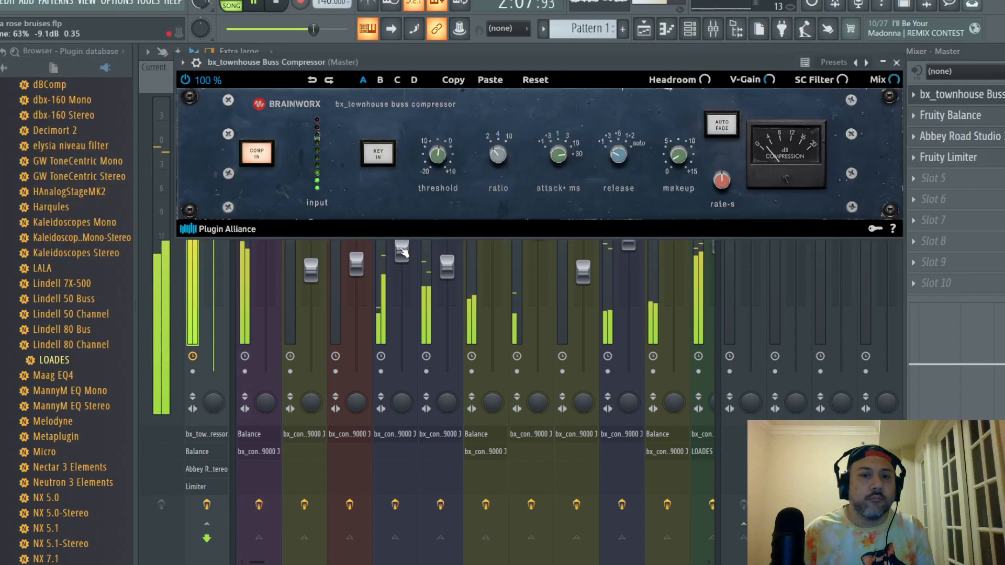
mouse_move(437, 161)
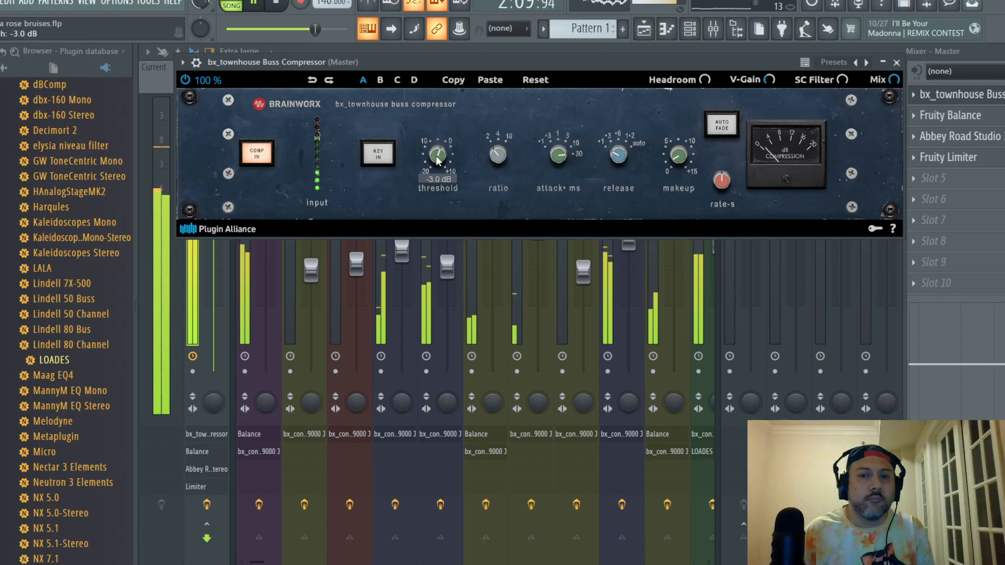
scroll(438, 161, "down", 1)
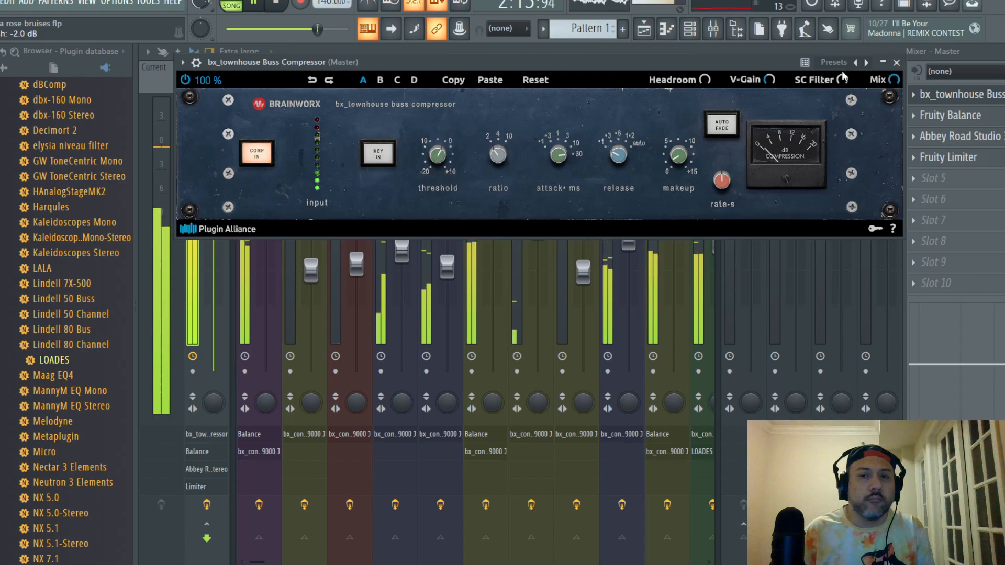
left_click(896, 62)
- Check the Master's Fruity Limiter, and lower the Master's Fruity Balance volume to -3.3 dB against the playing mix
left_click(948, 157)
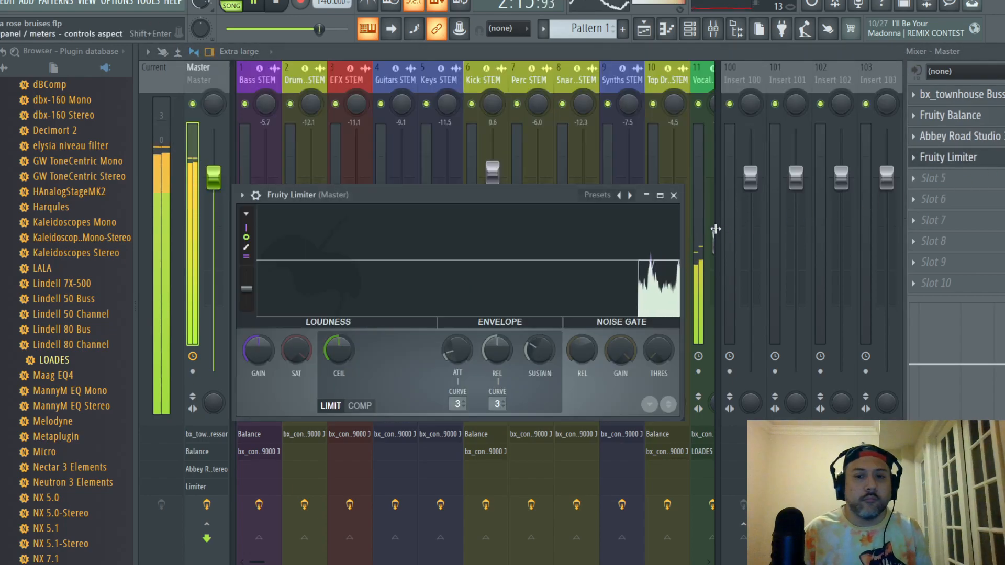
left_click(674, 194)
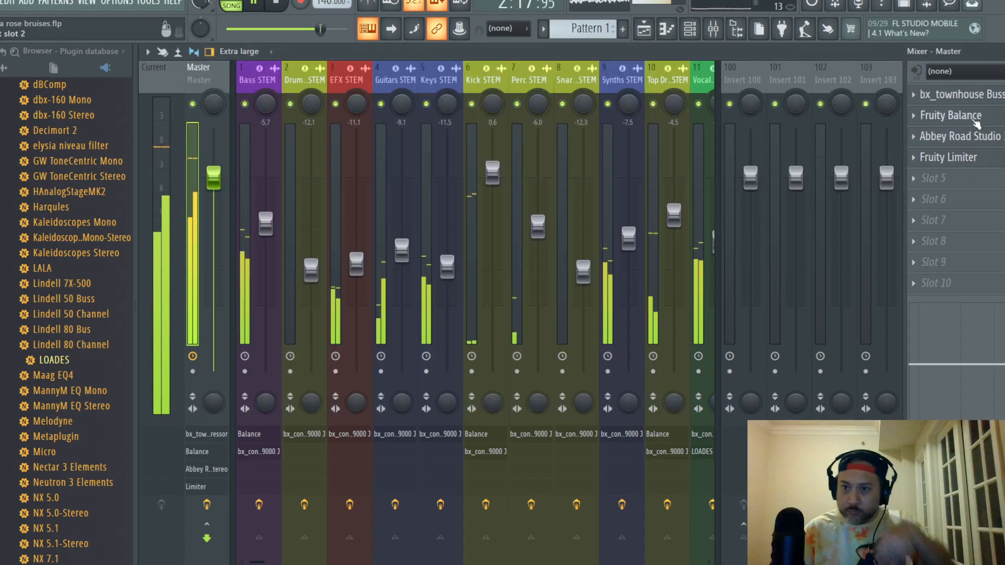
left_click(948, 115)
left_click_drag(319, 219, 318, 227)
key("space")
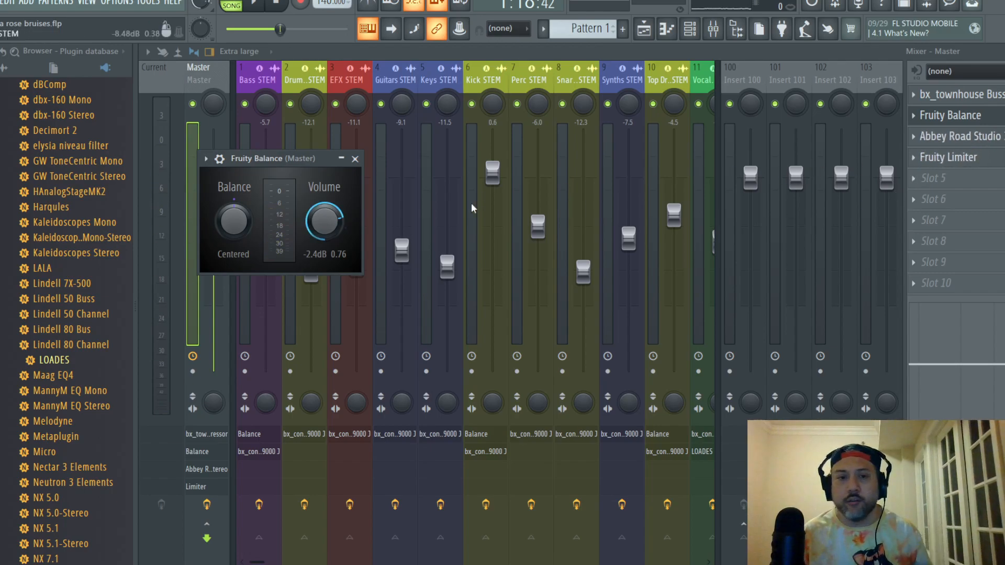
key("space")
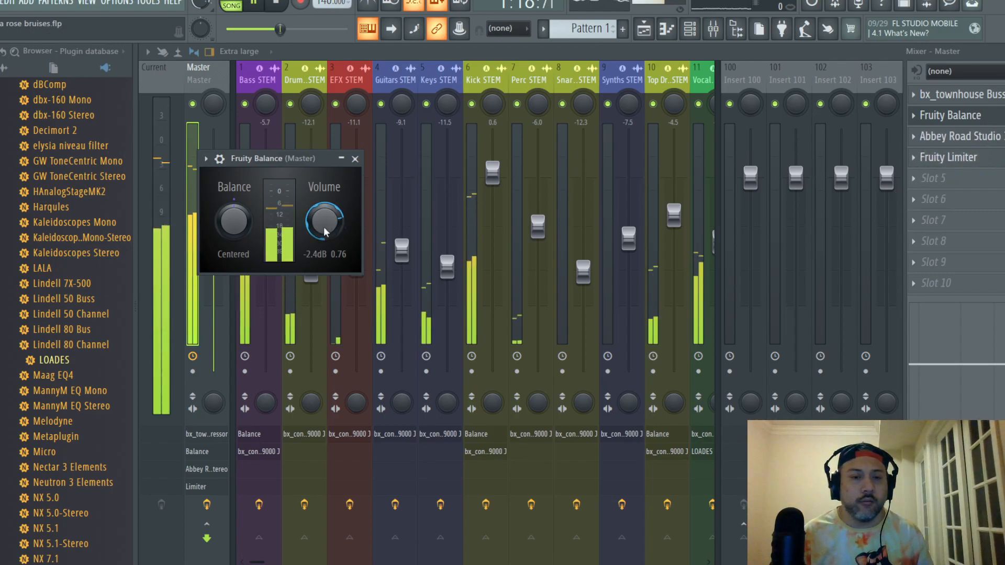
left_click_drag(328, 224, 325, 230)
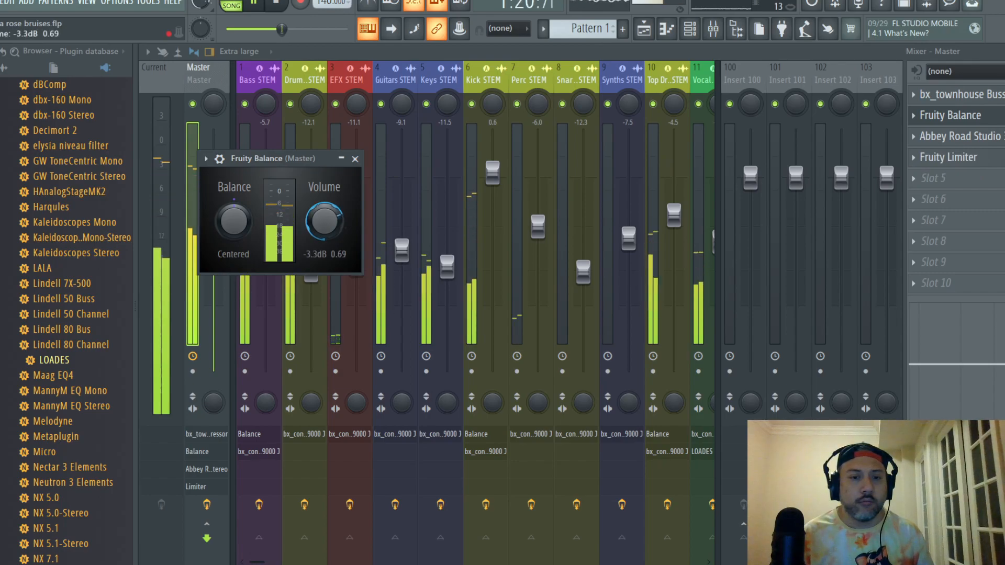
left_click(355, 159)
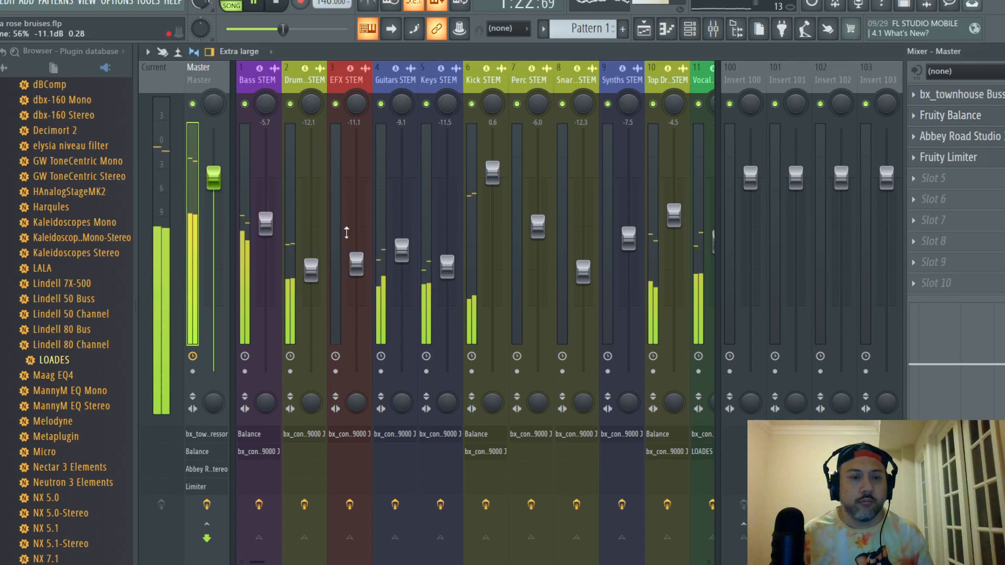
- Audition the mix through the Master's Abbey Road Studio 3 far monitors, rotating the studio and resetting it to 0 degrees
left_click(984, 137)
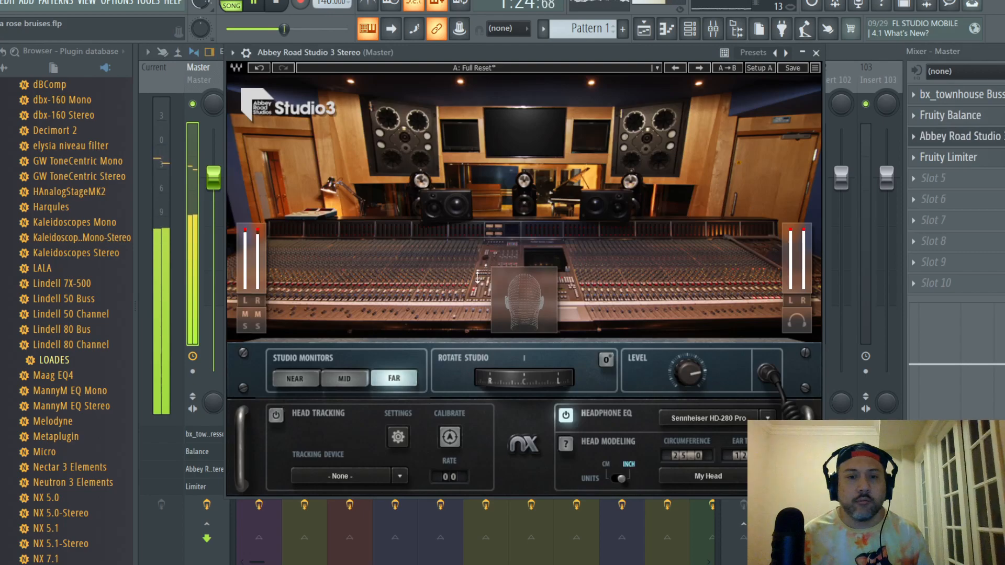
mouse_move(539, 386)
left_mouse_down()
mouse_move(581, 386)
mouse_move(499, 386)
mouse_move(540, 386)
left_mouse_up()
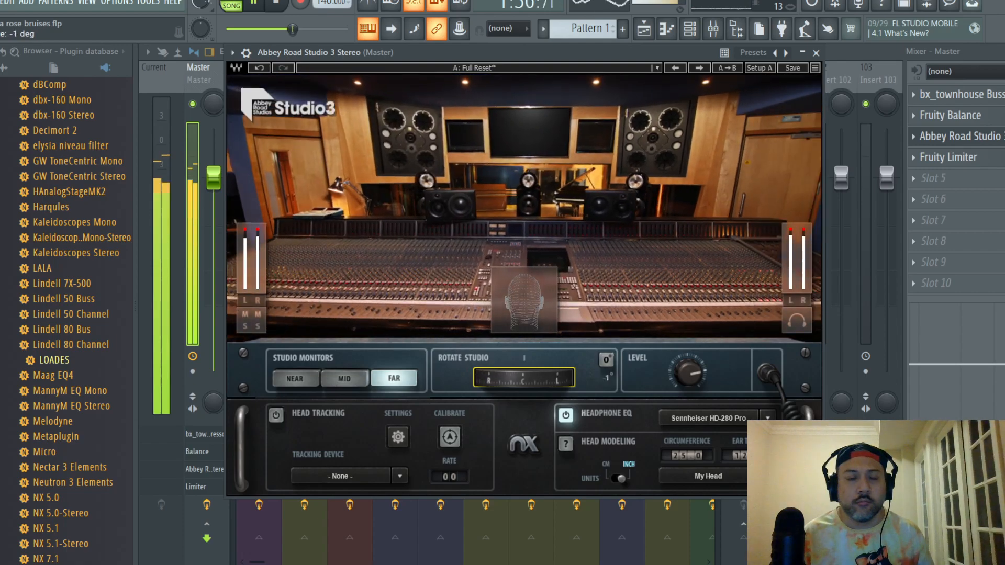
left_click(607, 360)
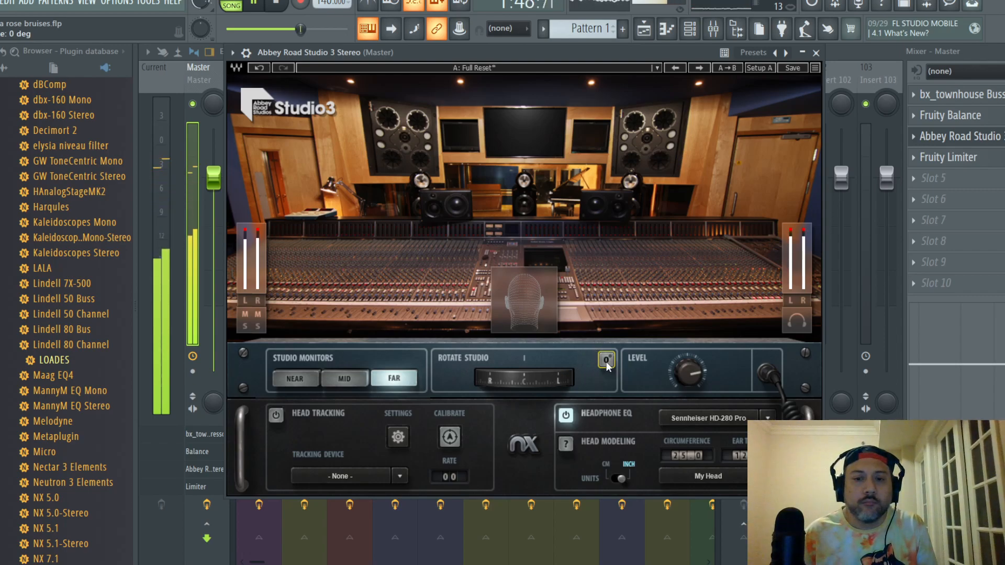
mouse_move(577, 385)
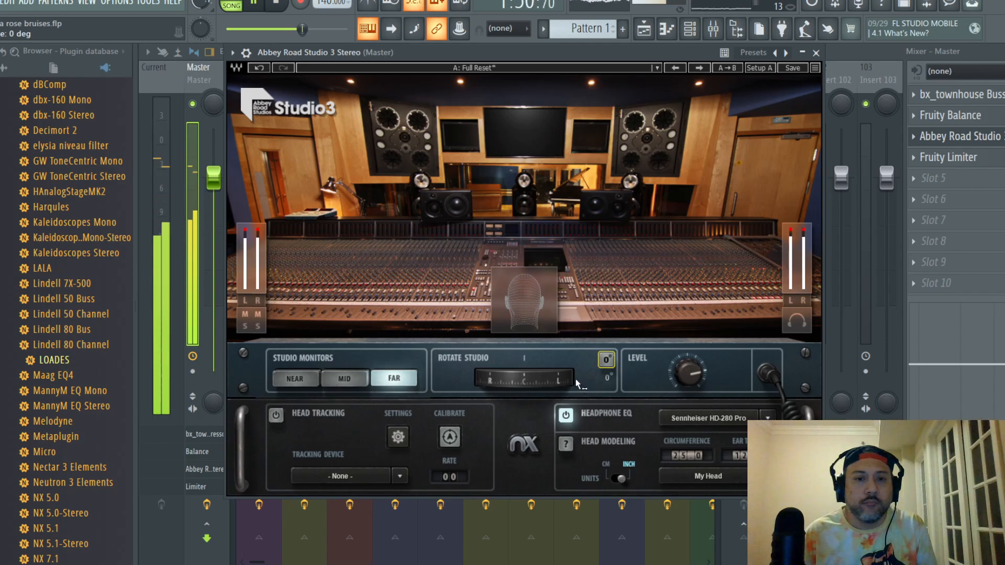
- Save the project and close Abbey Road Studio 3
left_click(2, 3)
left_click(1, 61)
left_click(816, 52)
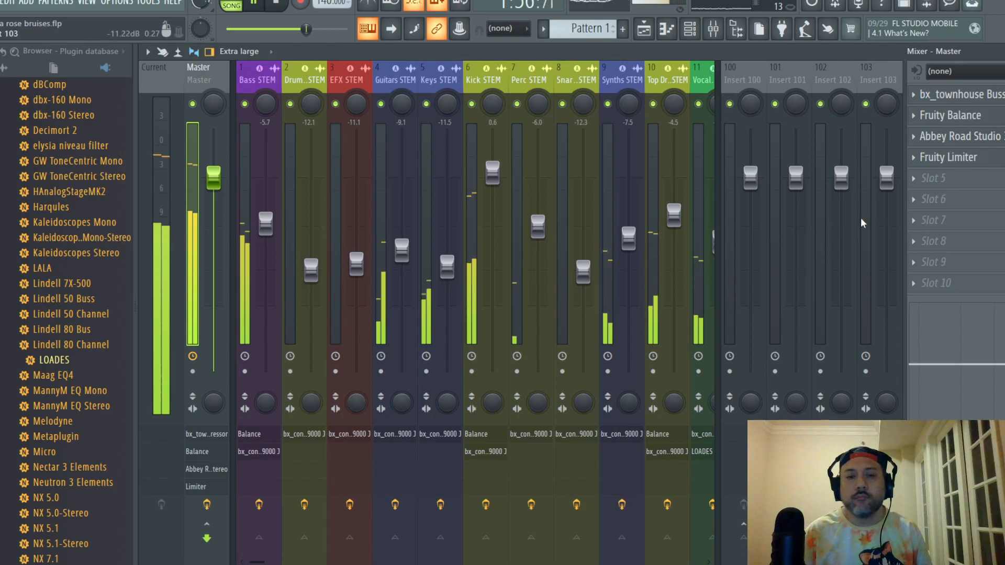
- Stop playback and delete Fruity Limiter and Abbey Road Studio 3 from the Master's effect slots
key("space")
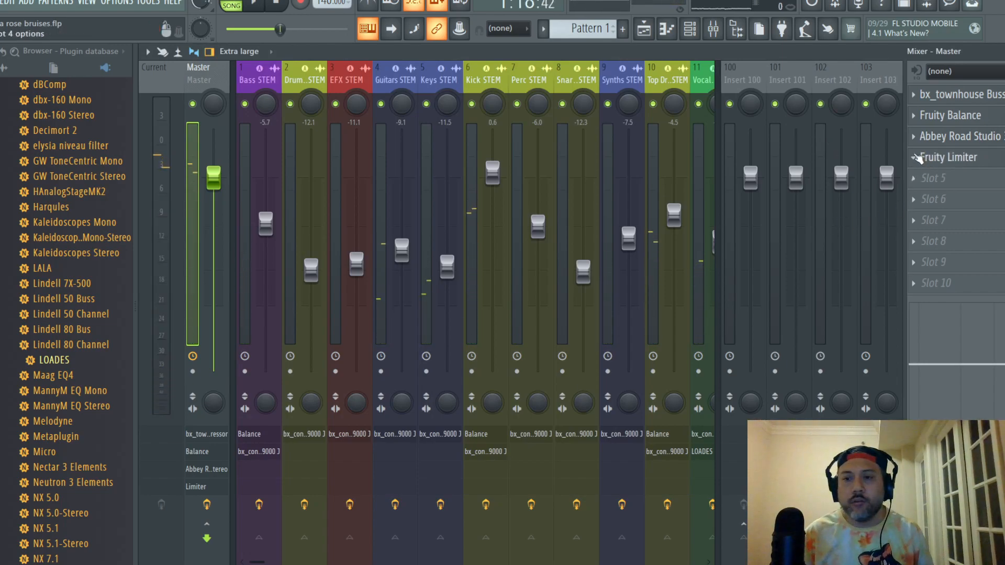
left_click(914, 157)
left_click(921, 189)
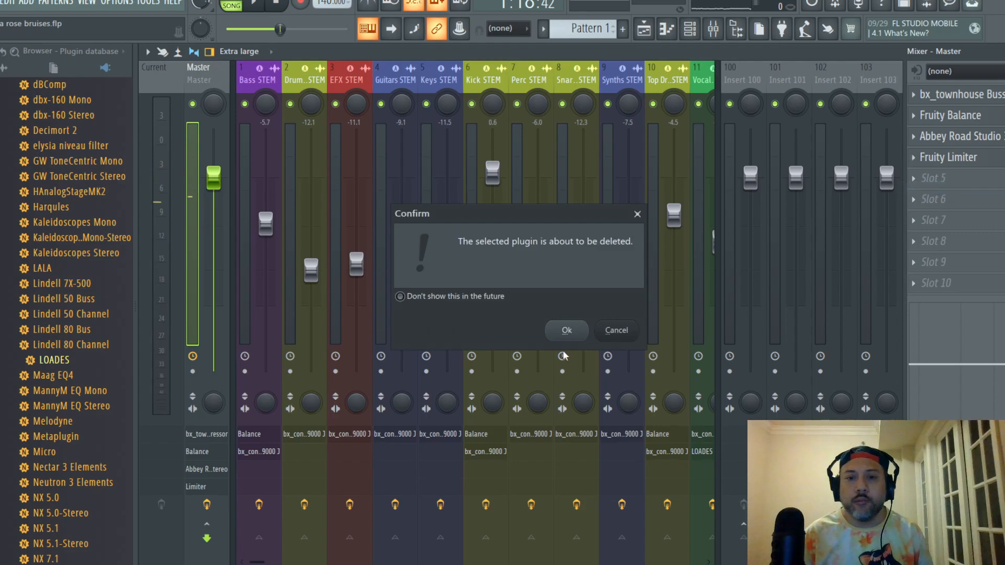
left_click(567, 331)
left_click(916, 144)
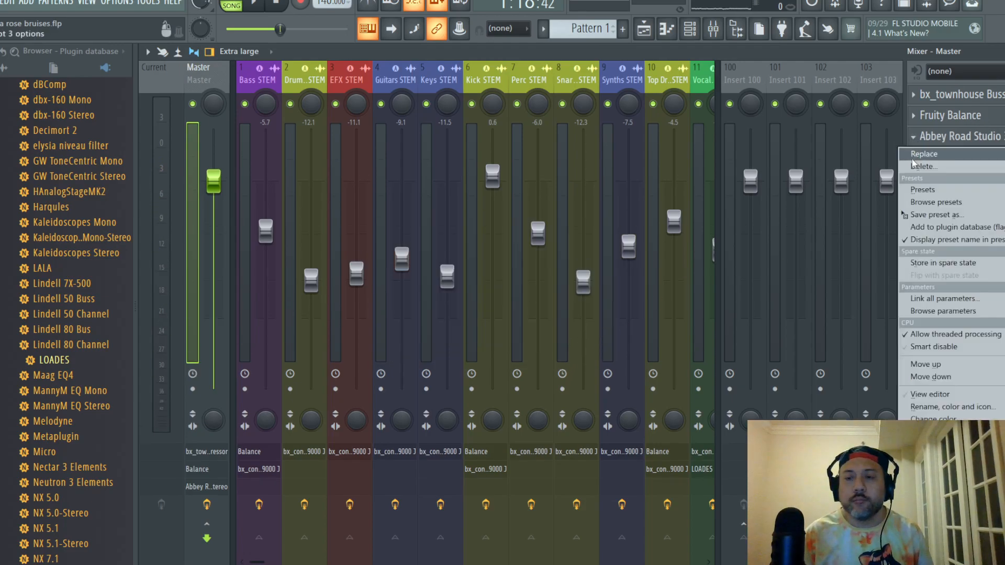
left_click(921, 169)
left_click(568, 331)
- Delete Fruity Balance from the Master so only bx_townhouse Buss Compressor stays in the chain, and save the project
left_click(916, 119)
left_click(920, 145)
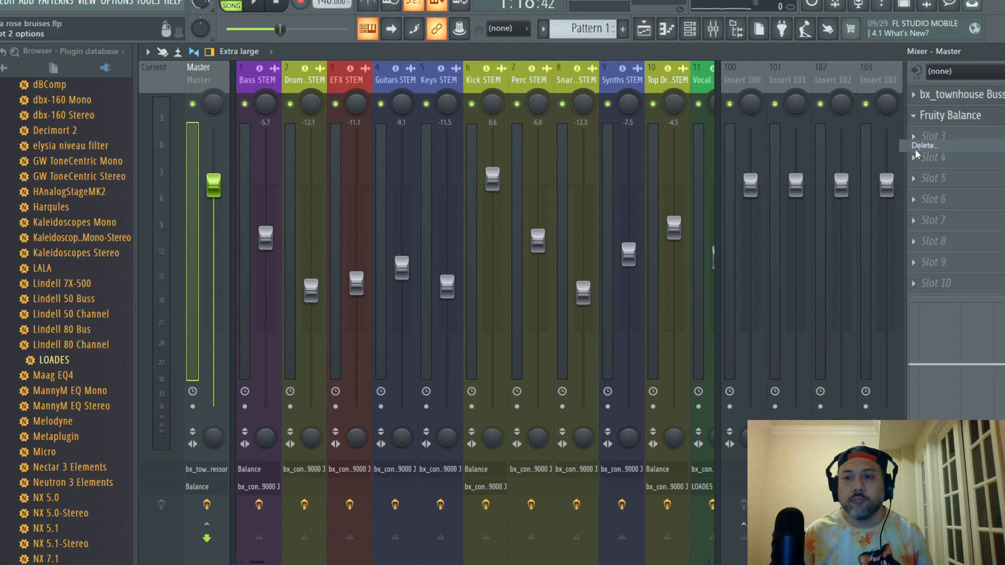
left_click(566, 331)
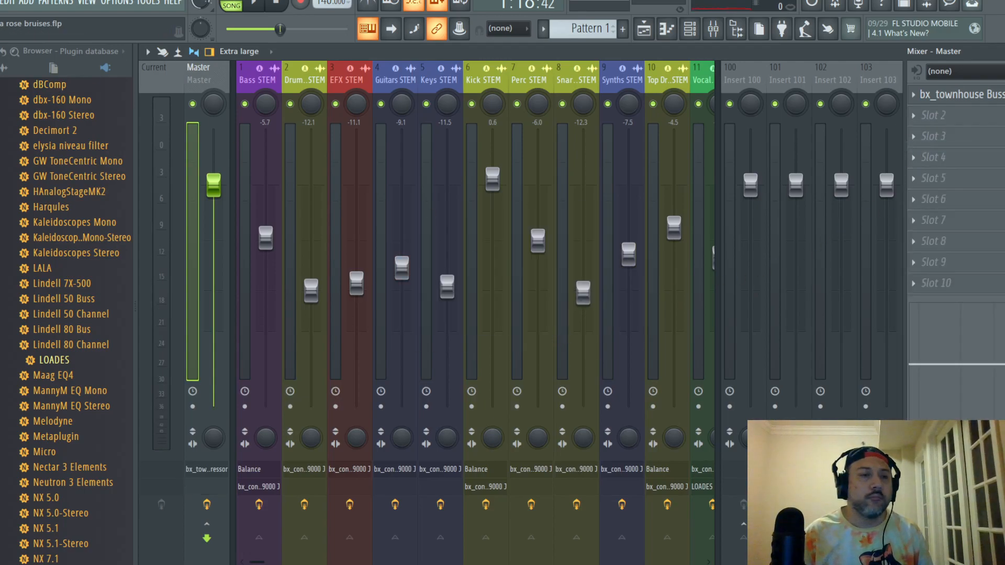
left_click(1, 3)
left_click(2, 61)
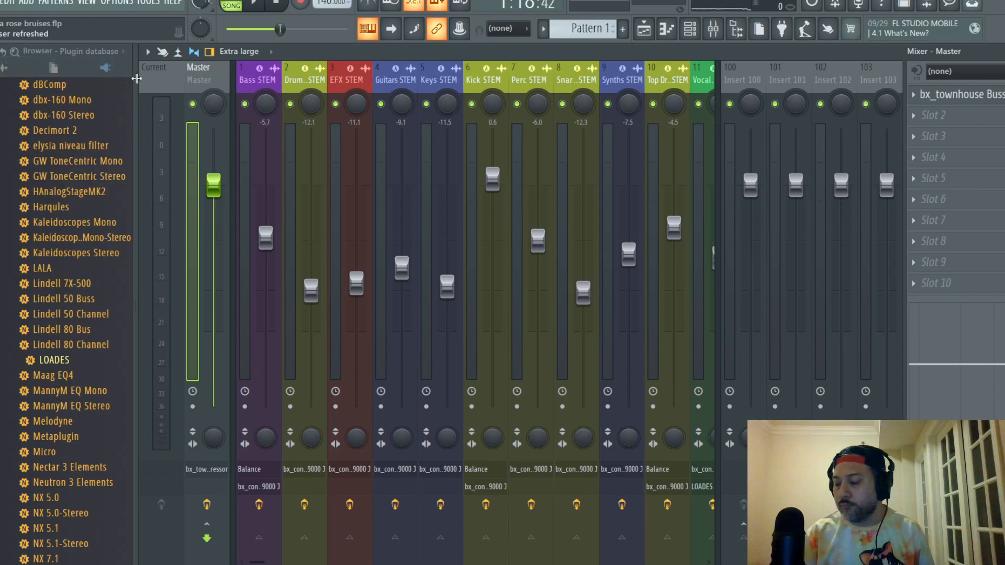
- Lower the Master fader to -4.3 dB, check the level against the playing mix, and save the project
left_click_drag(219, 188, 213, 227)
key("space")
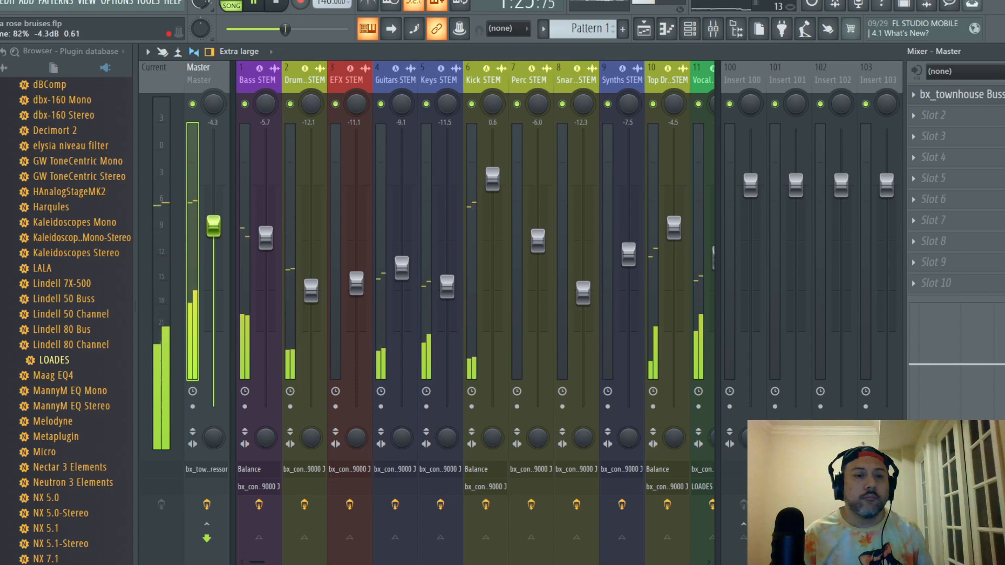
left_click_drag(214, 228, 213, 225)
left_click(1, 2)
left_click(2, 64)
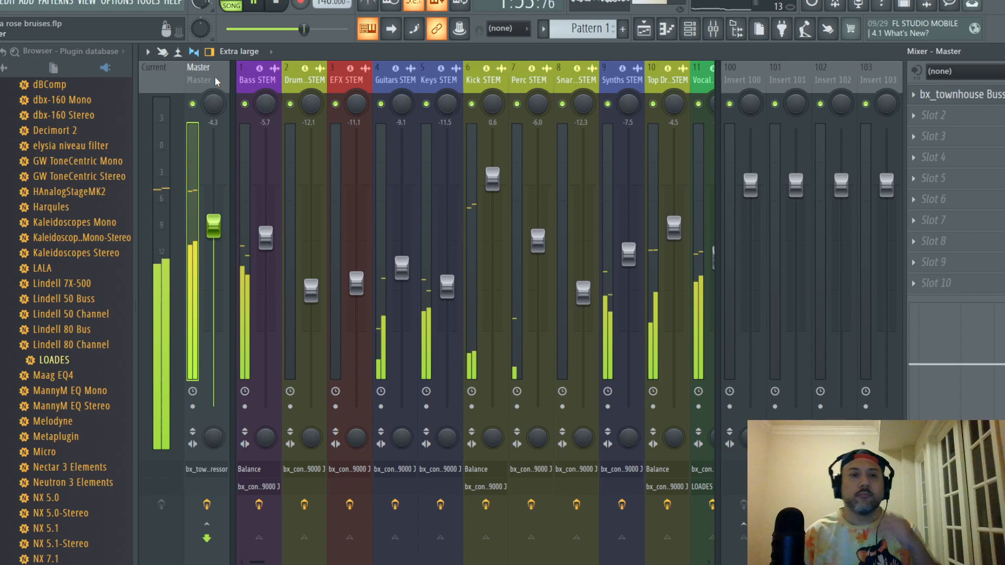
- Check the Master's bx_townhouse Buss Compressor during playback, close it, and save the project
left_click(983, 99)
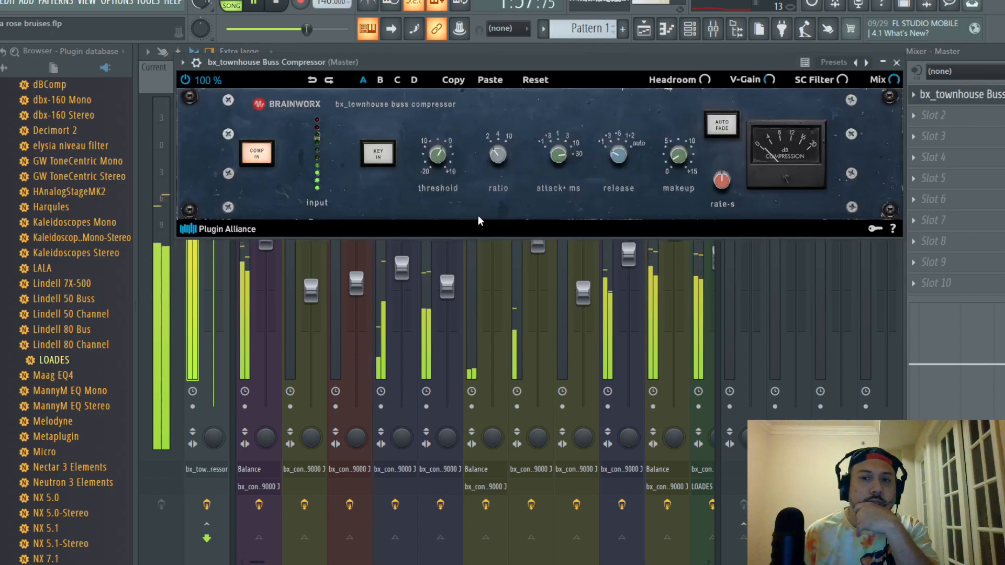
left_click(899, 62)
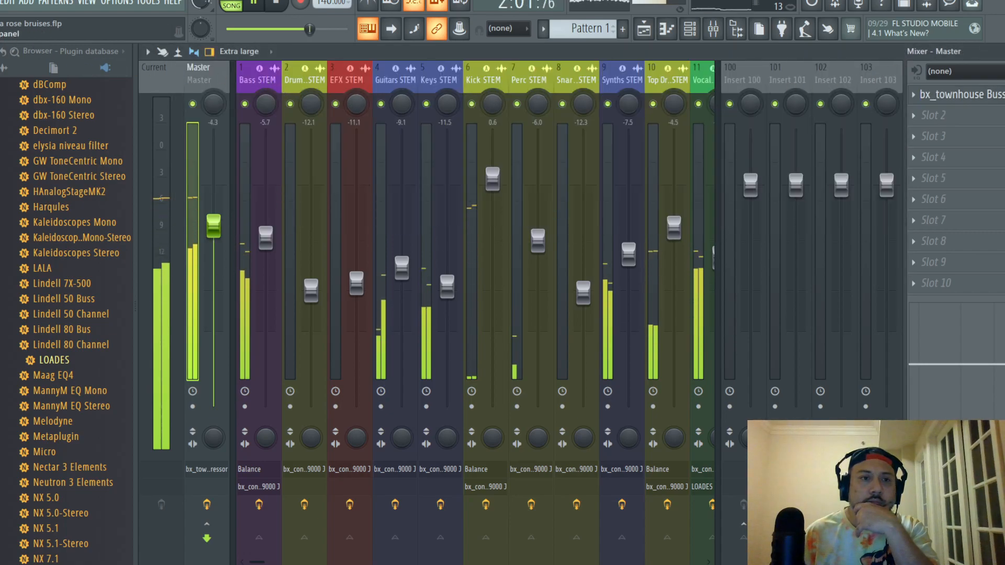
left_click(1, 3)
left_click(11, 62)
- Step through the mixer tracks starting from Bass STEM and return to the Master while the mix plays
left_click(261, 79)
key("Right")
key("Right")
key("Right")
key("Right")
key("Right")
key("Right")
key("Right")
key("Right")
key("Right")
key("Right")
key("Right")
key("Right")
key("Right")
key("Right")
key("Right")
key("Right")
key("Right")
key("Left")
key("Left")
key("Left")
key("Left")
key("Left")
key("Left")
key("Left")
key("Left")
key("Left")
key("Left")
key("Left")
key("Left")
key("Left")
key("Left")
key("Left")
key("Left")
key("Left")
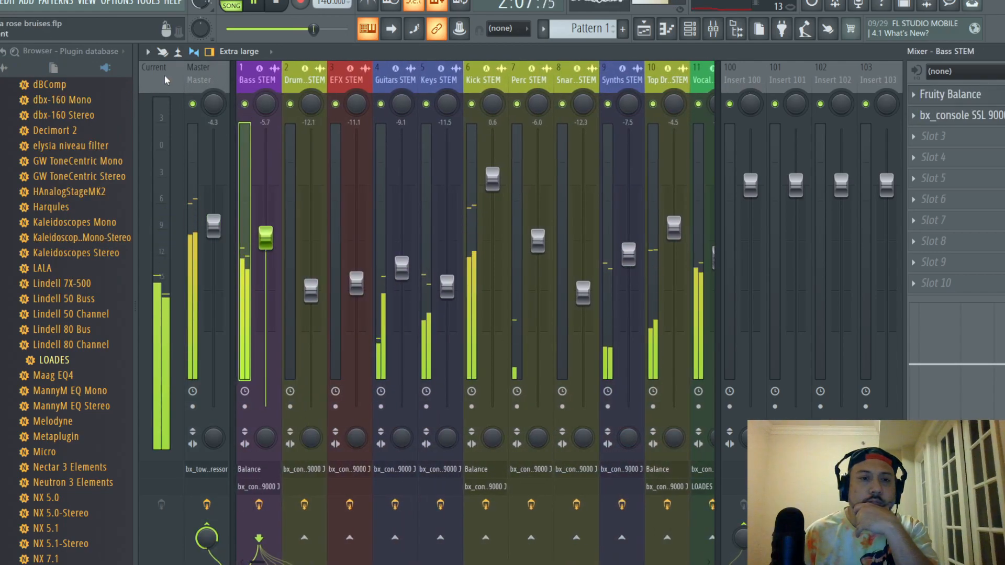
key("Left")
- Keep saving the project while listening through the rest of the song
left_click(2, 3)
left_click(3, 63)
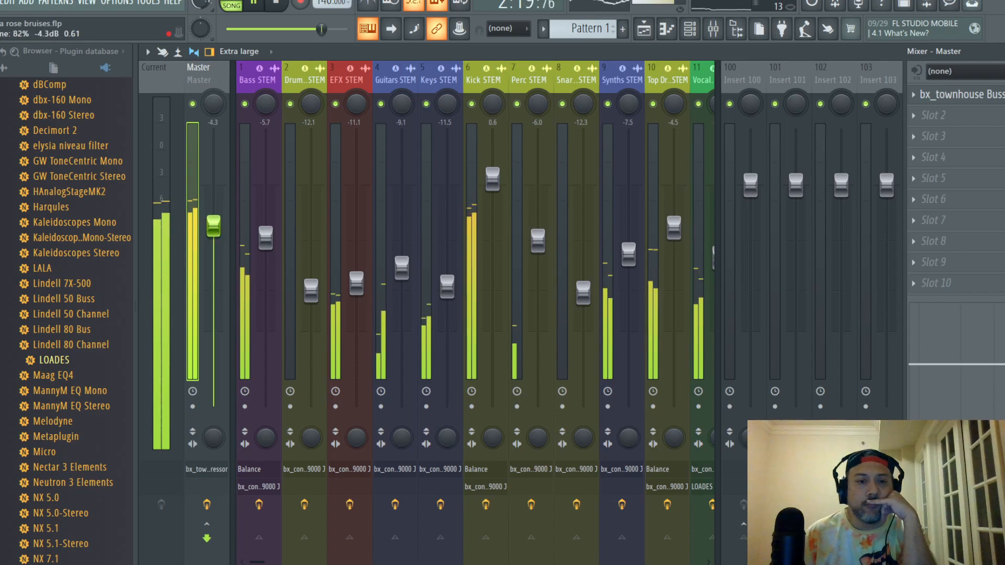
left_click(3, 3)
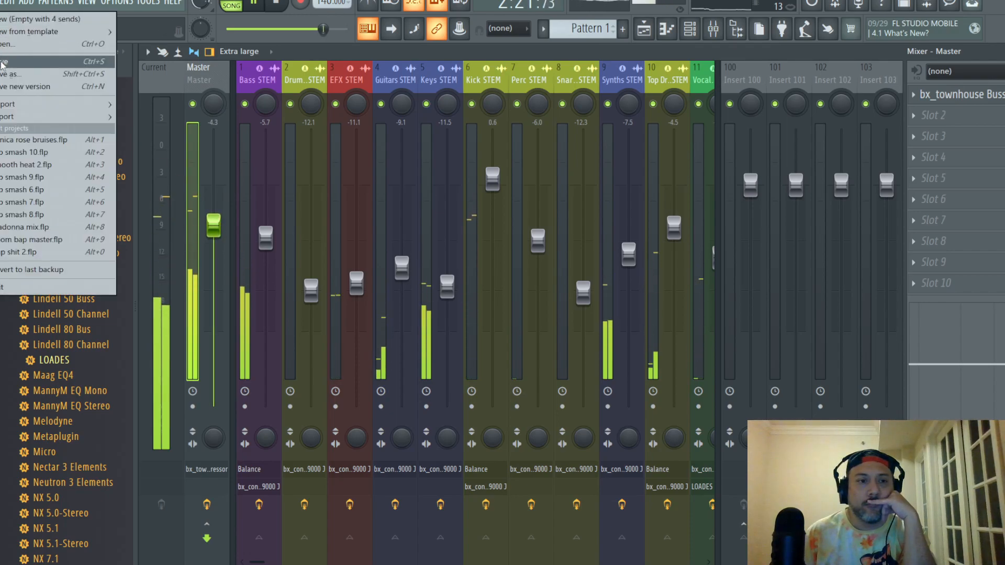
left_click(29, 71)
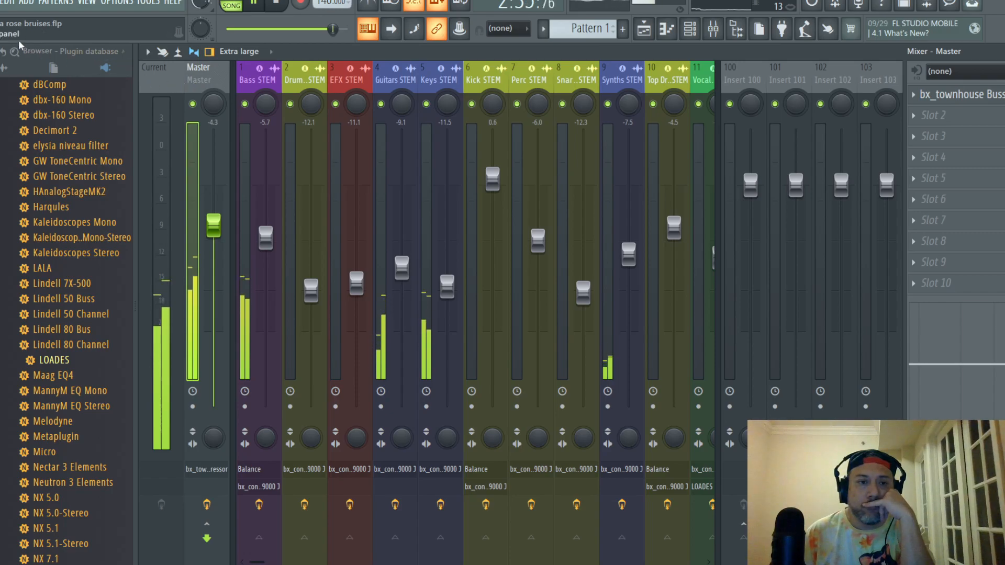
left_click(0, 3)
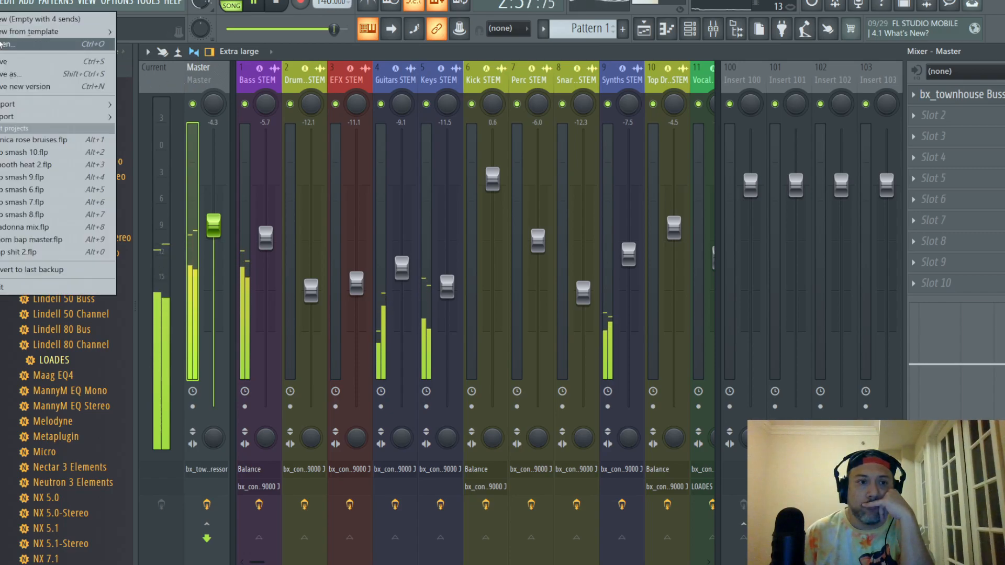
left_click(3, 62)
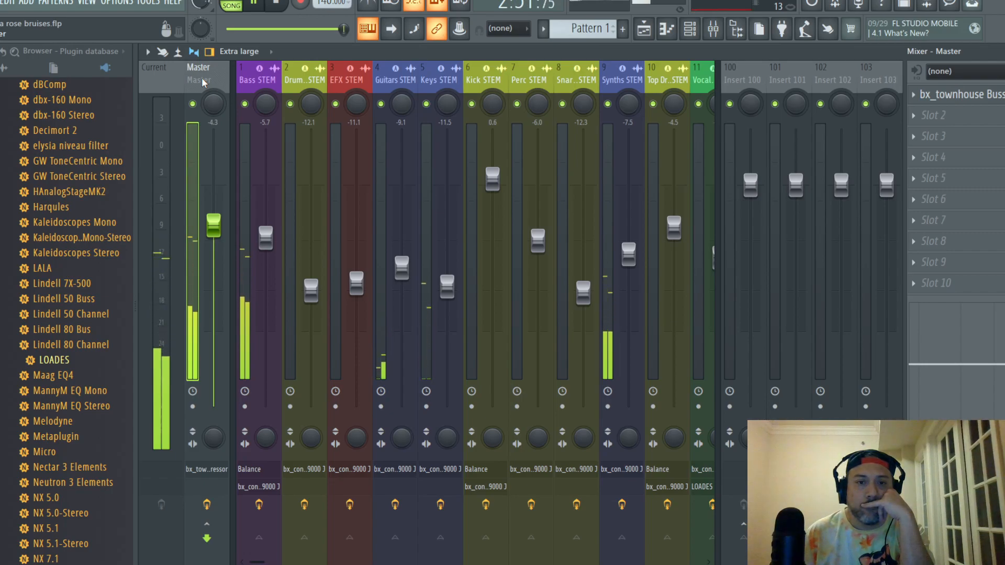
- Stop playback and save the finished mix project
key("space")
left_click(1, 2)
left_click(6, 65)
left_click(9, 70)
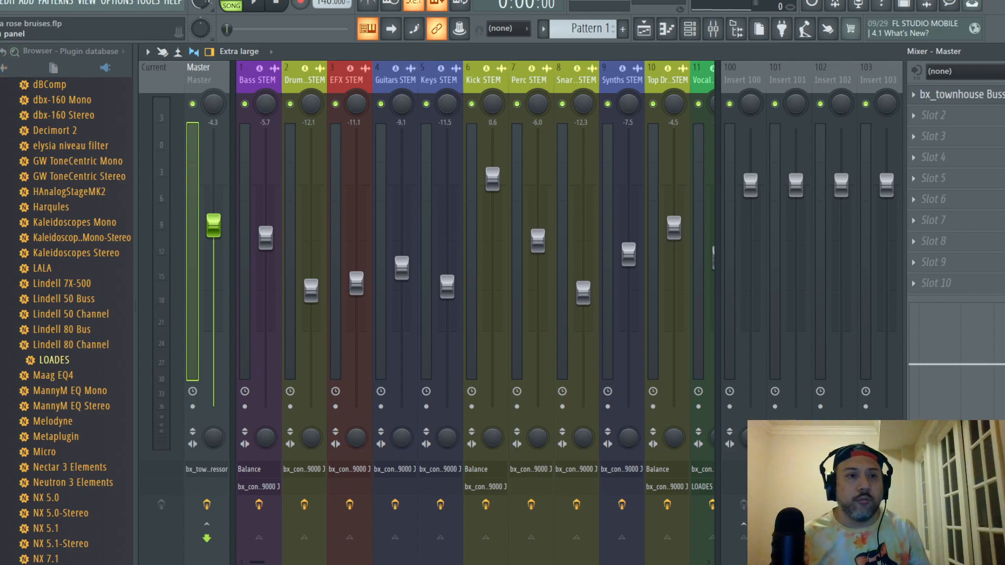
- Save the project once more and switch to OBS
left_click(1, 3)
left_click(10, 60)
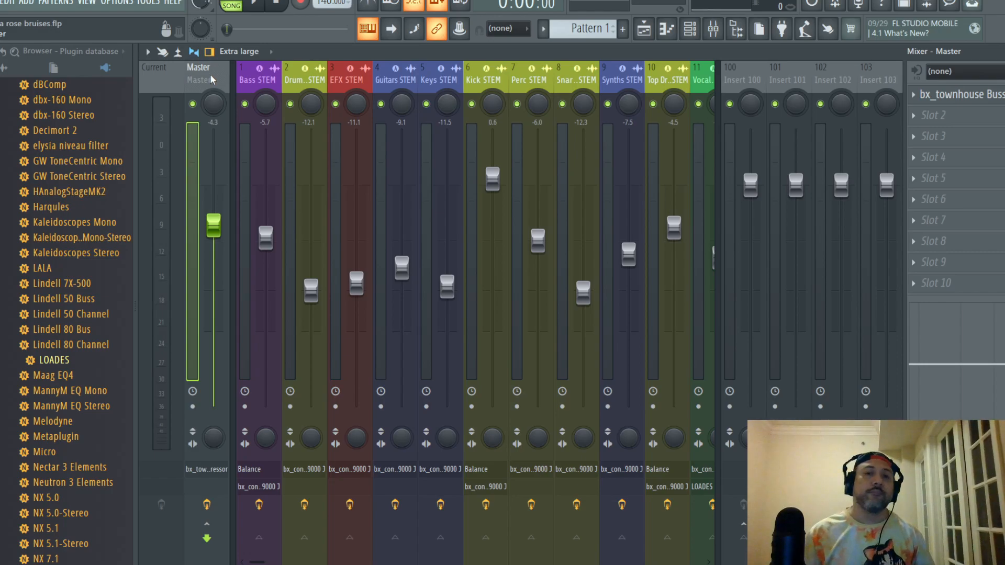
key("alt+Tab")
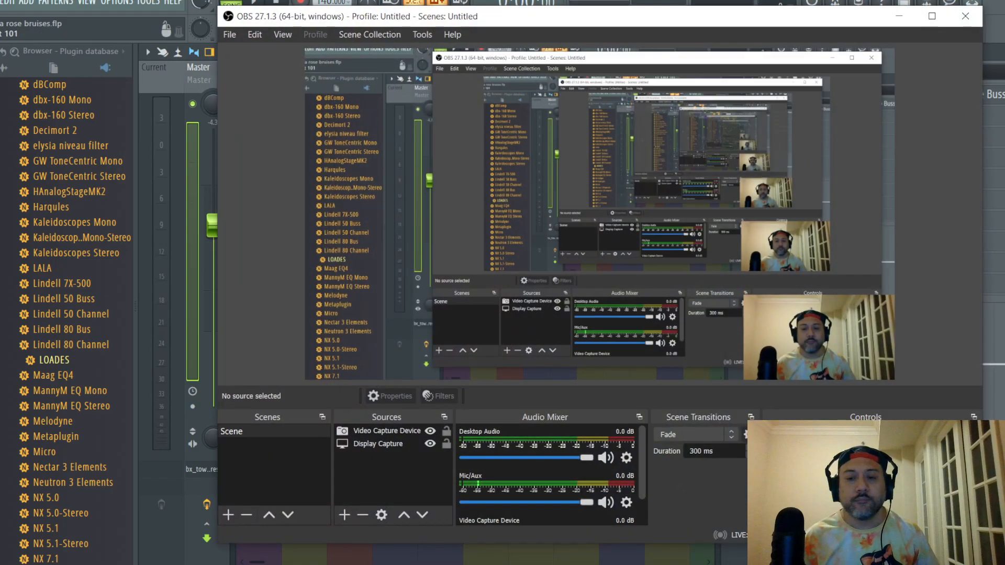